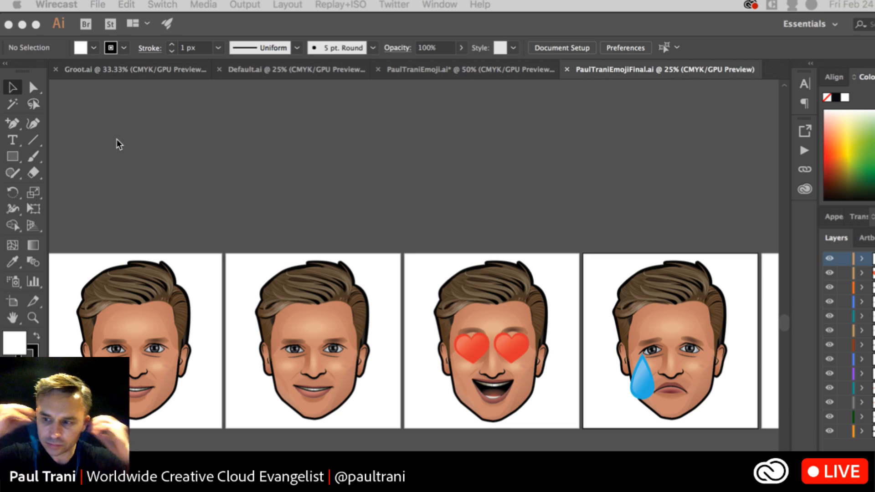
Examine the finished portrait emojis, and in Groot.ai the Groot photo beside its emoji artboards.
click(237, 169)
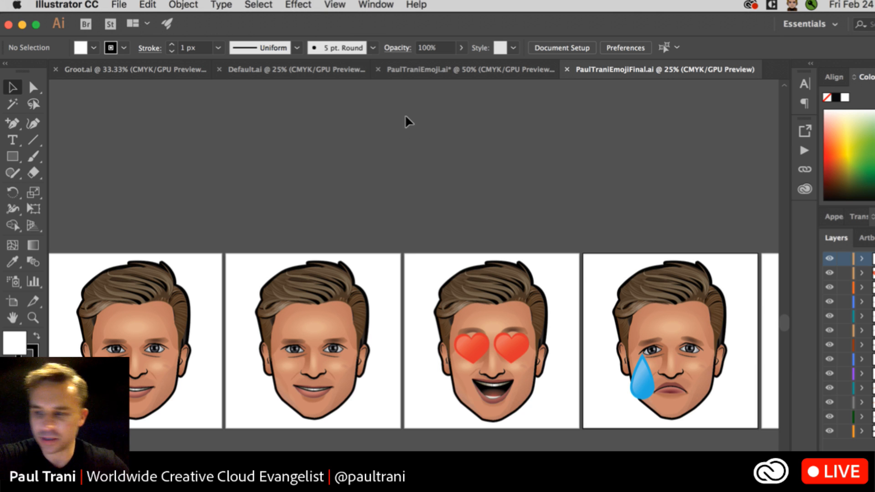
key(super+equal)
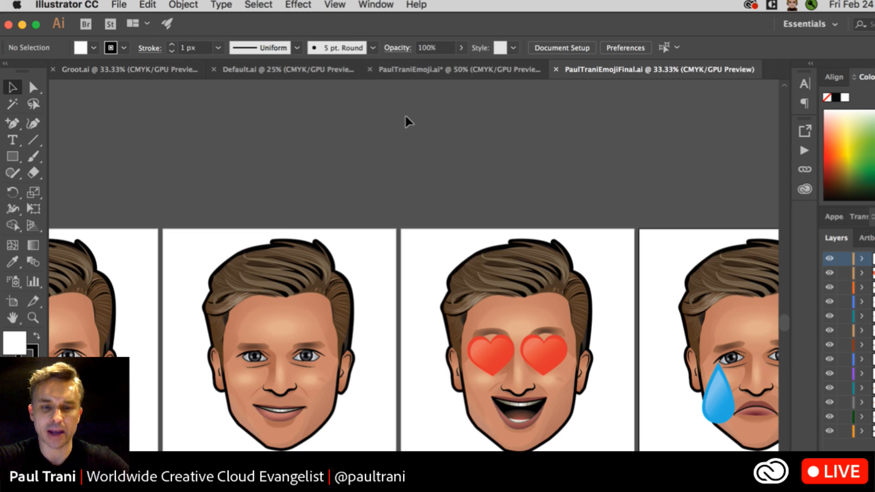
key(super+equal)
key(super+minus)
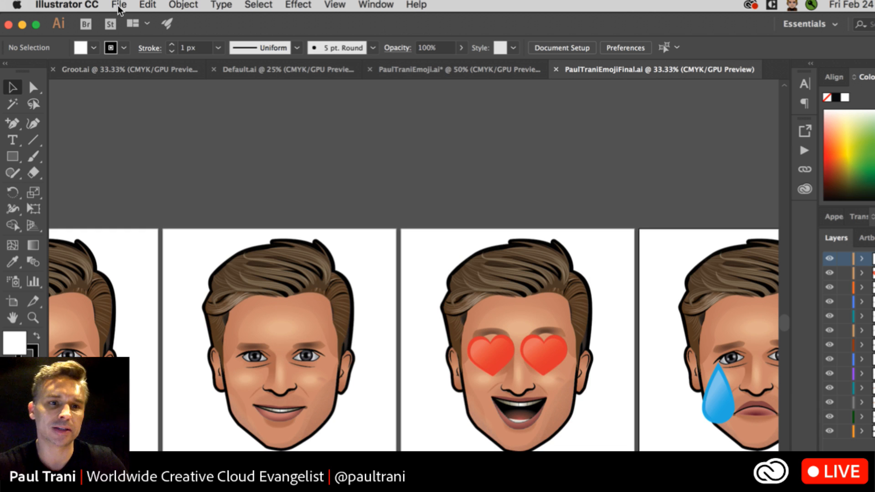
click(86, 71)
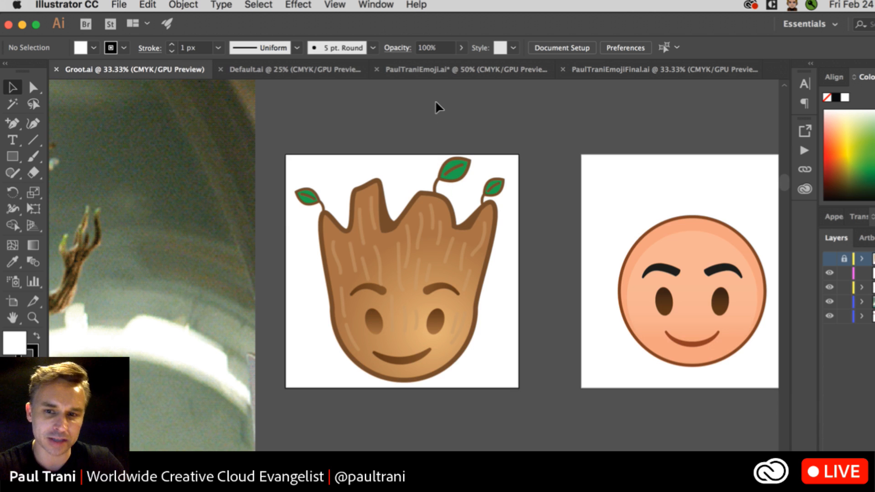
key(super+minus)
key(super+minus)
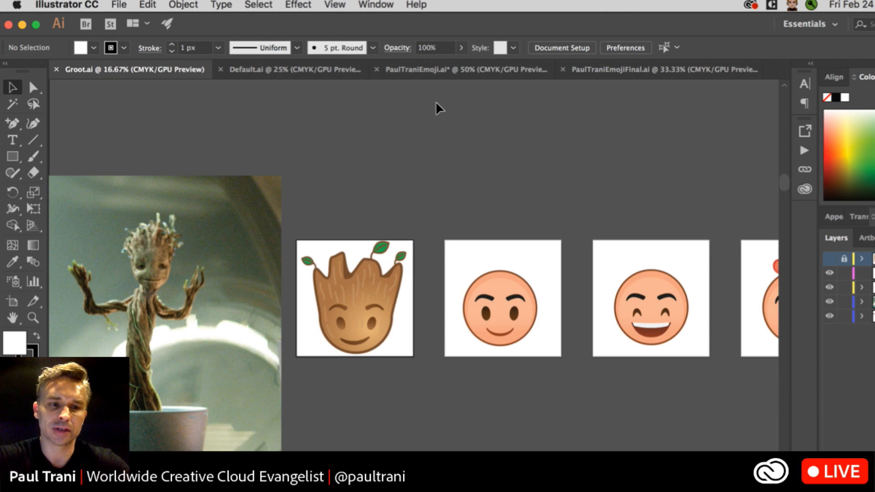
drag(345, 155, 501, 154)
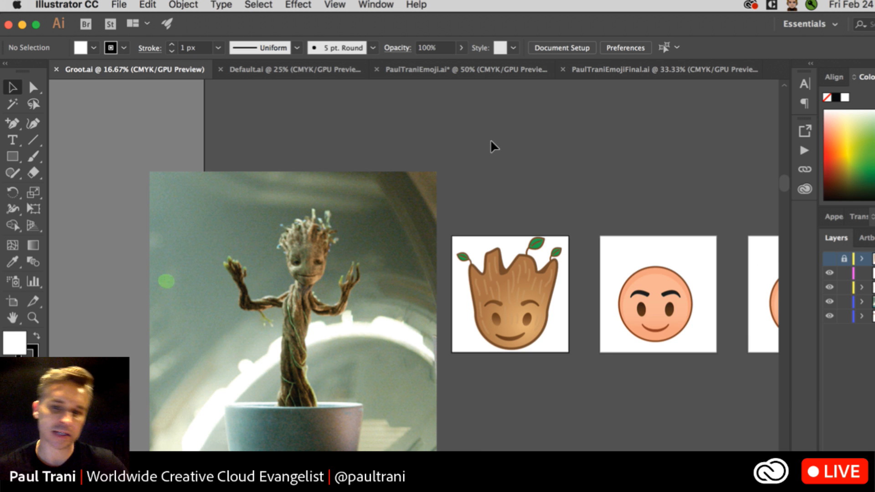
scroll(491, 141, up, 2)
scroll(489, 142, right, 3)
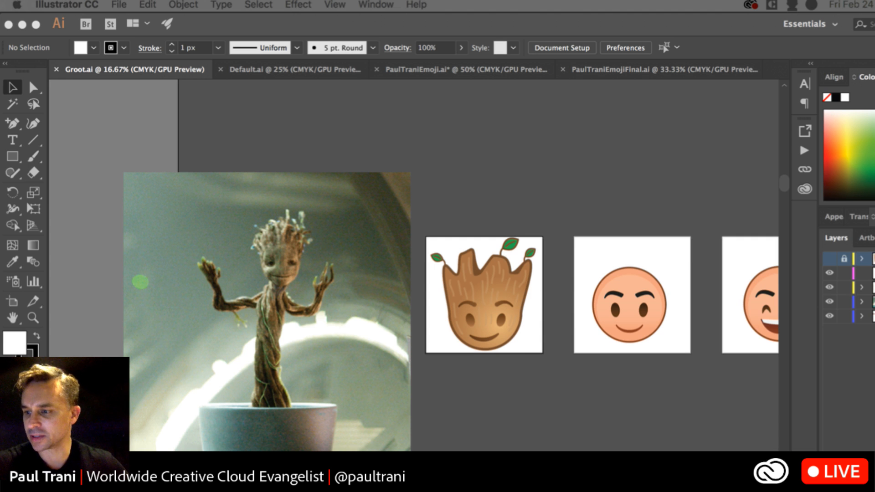
Switch to Chrome and place the window so the Disney emoji contest page and its address can be read.
drag(417, 302, 399, 174)
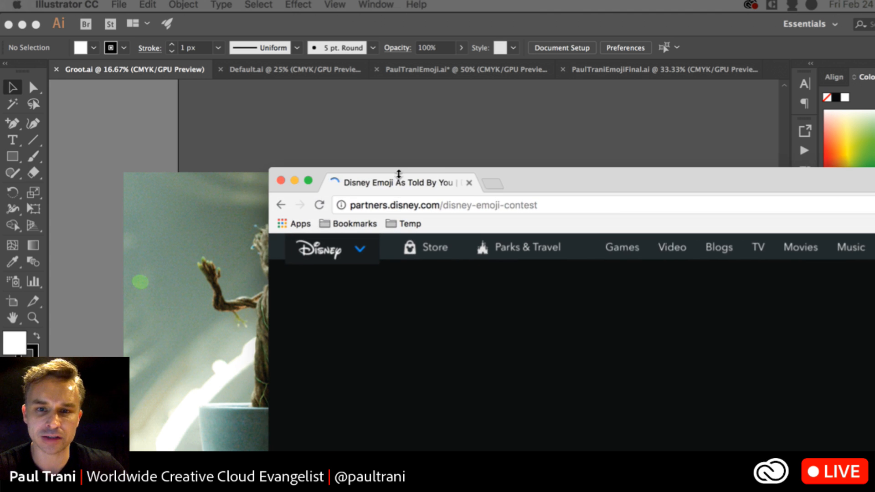
drag(619, 184, 366, 13)
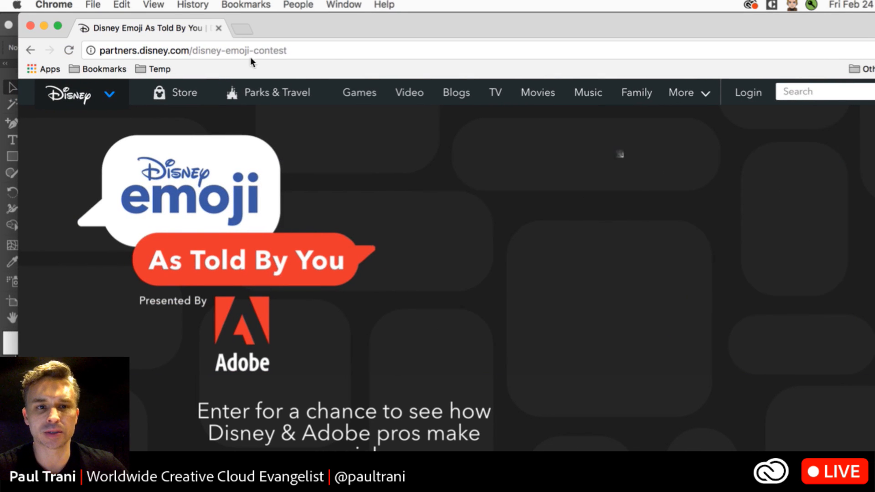
click(334, 59)
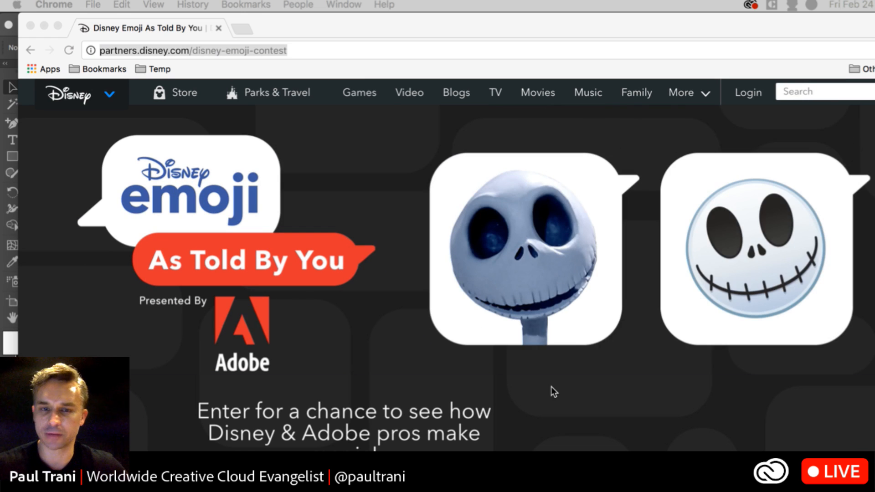
click(152, 181)
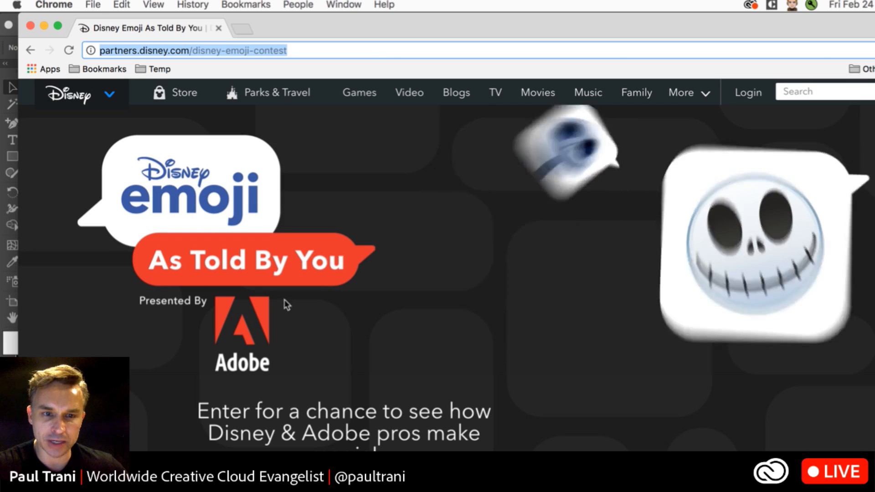
Examine the Disney emoji contest's prize details, entry criteria and submission form.
scroll(270, 315, down, 2)
scroll(272, 320, down, 6)
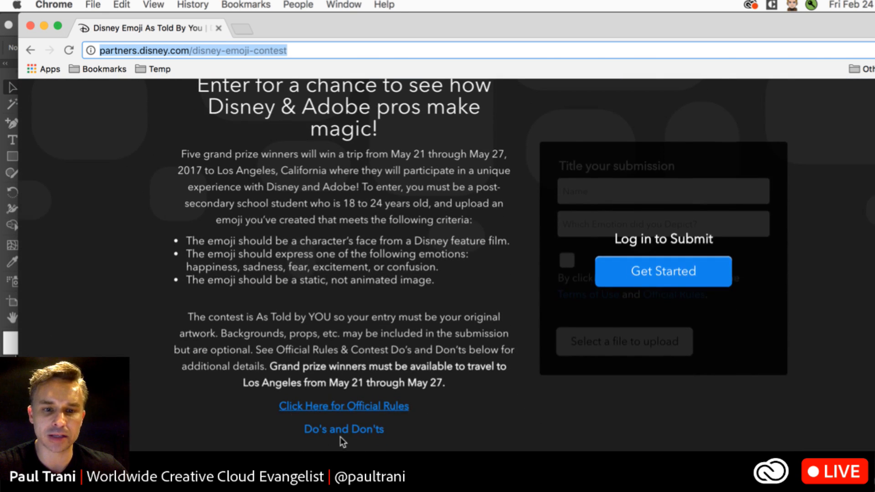
scroll(341, 410, up, 5)
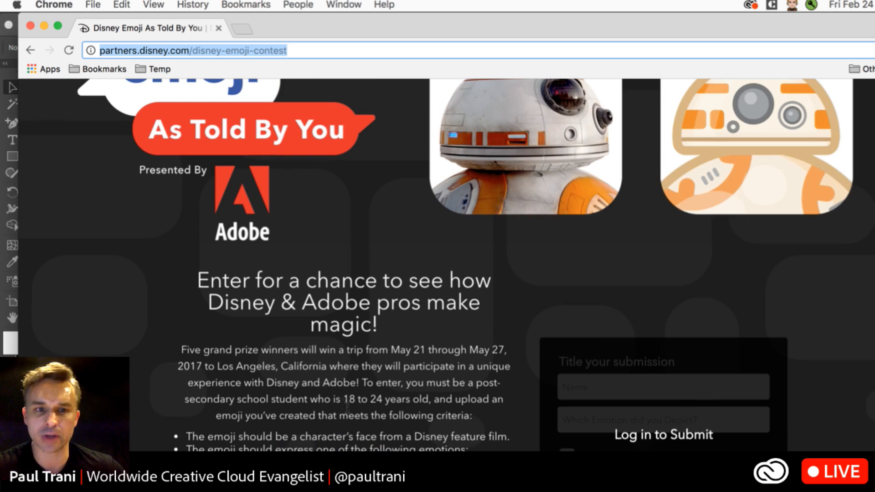
scroll(345, 405, up, 2)
scroll(348, 407, down, 3)
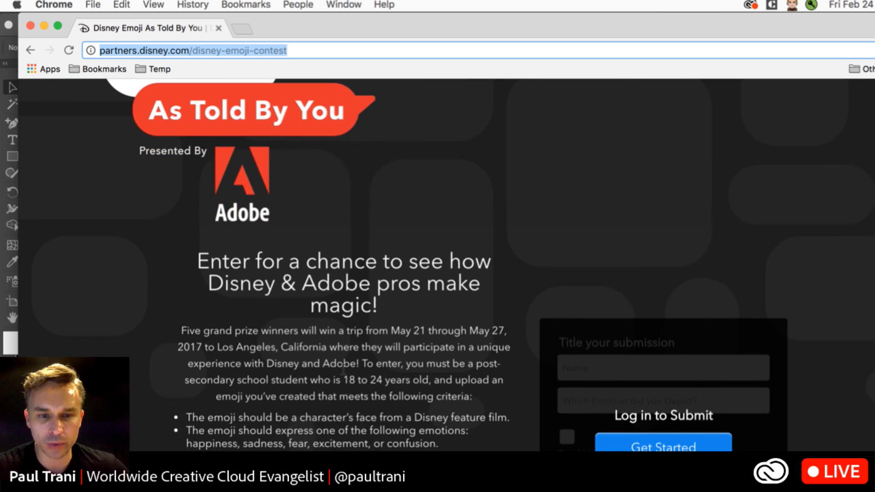
scroll(331, 394, down, 3)
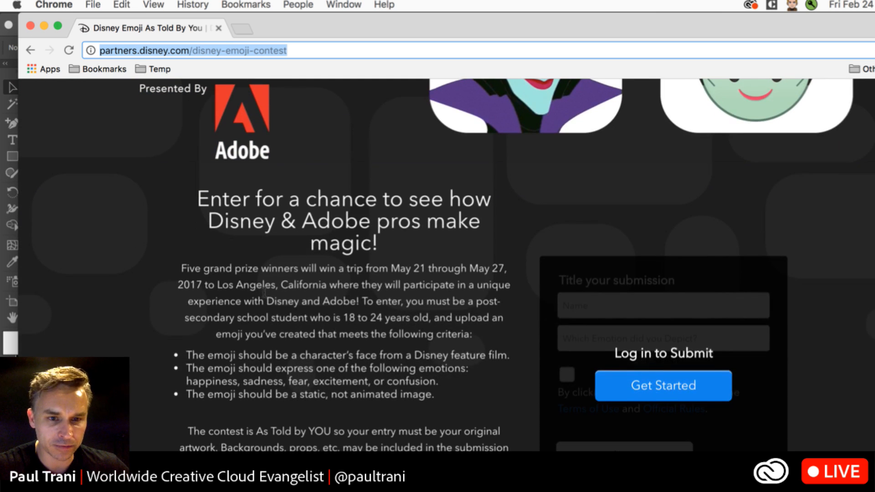
drag(213, 286, 276, 286)
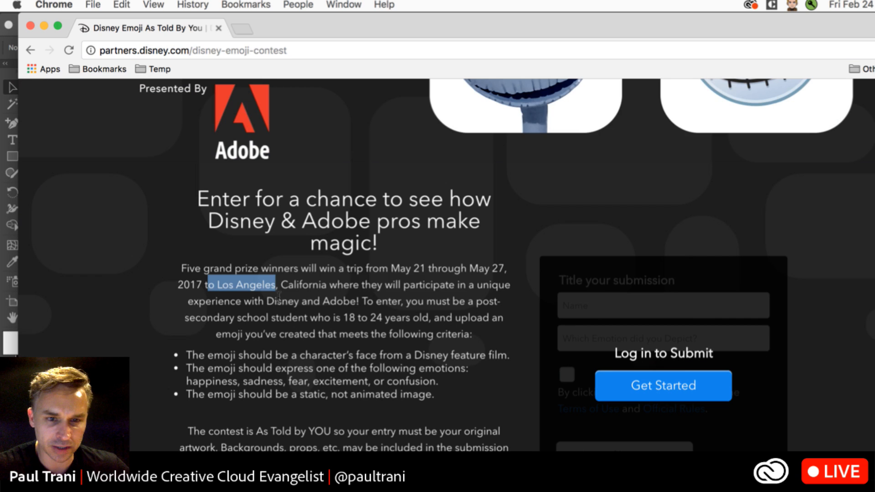
click(300, 355)
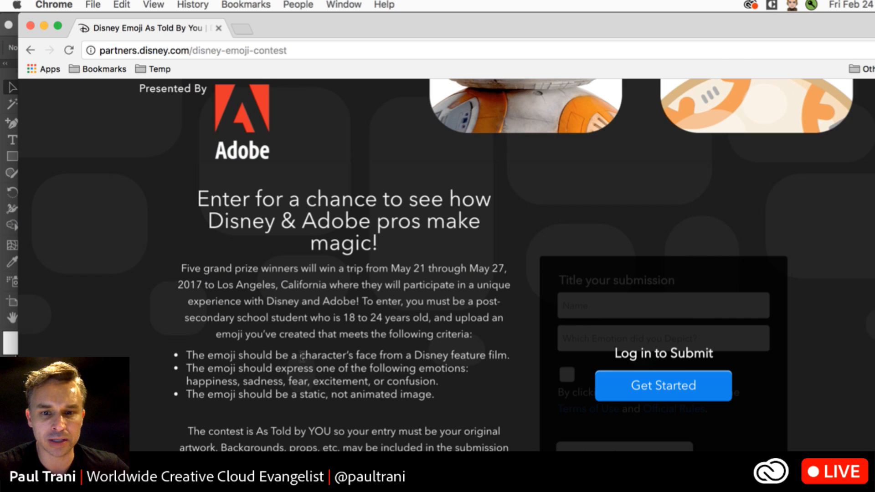
scroll(289, 370, up, 5)
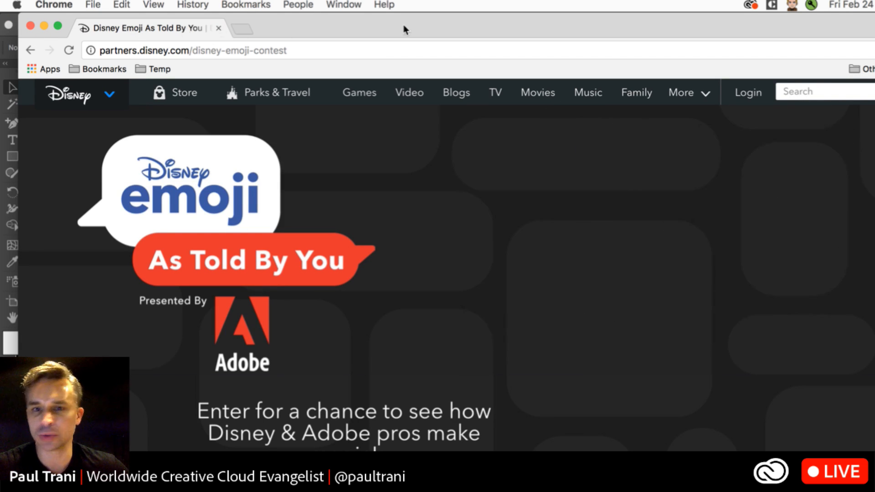
Switch back to Illustrator and examine the row of emoji artboards in Groot.ai, from Groot to the sleeping face.
drag(385, 23, 394, 29)
double_click(394, 28)
click(473, 178)
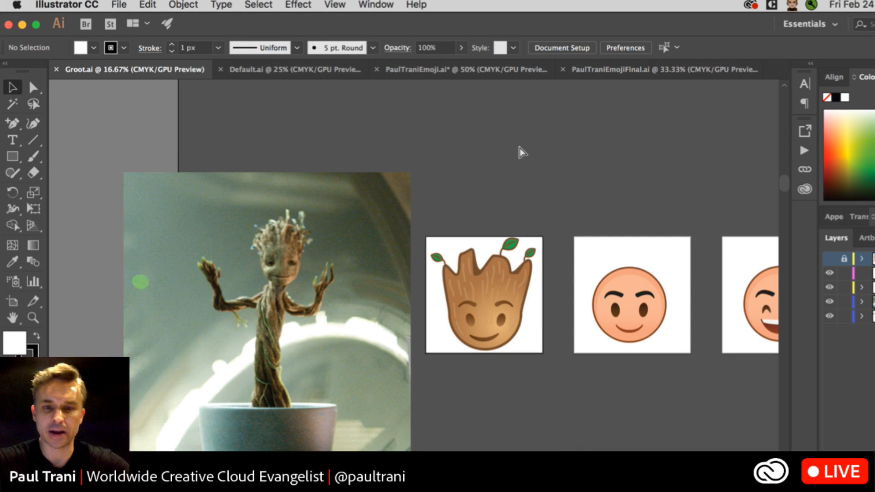
key(super+equal)
drag(520, 148, 342, 154)
drag(435, 157, 326, 143)
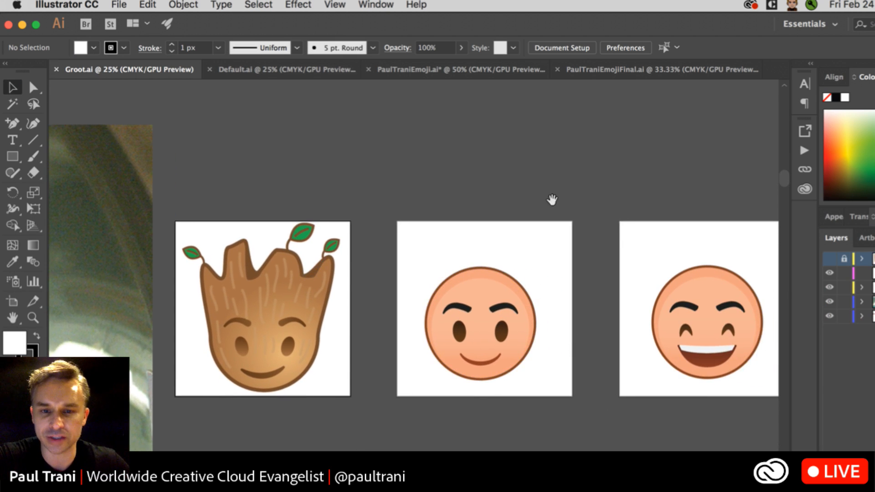
drag(553, 199, 215, 180)
drag(529, 214, 157, 204)
drag(380, 220, 329, 220)
drag(481, 217, 619, 228)
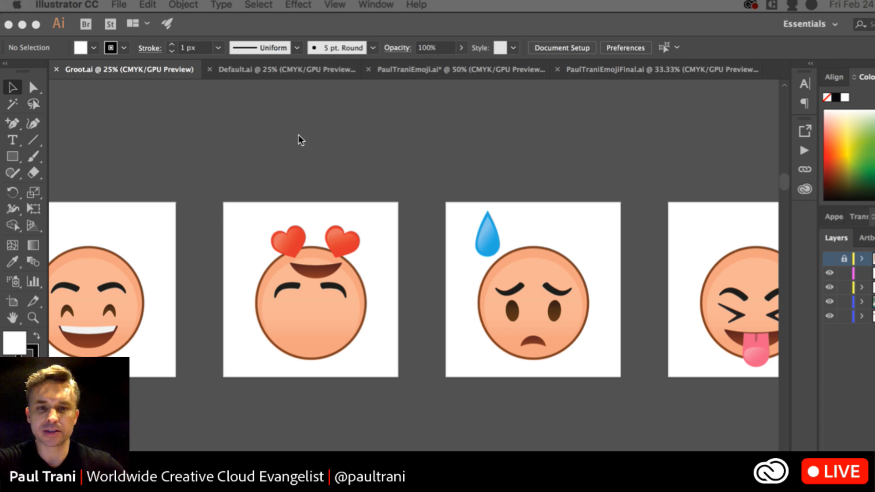
click(539, 178)
drag(539, 178, 193, 144)
drag(412, 124, 100, 144)
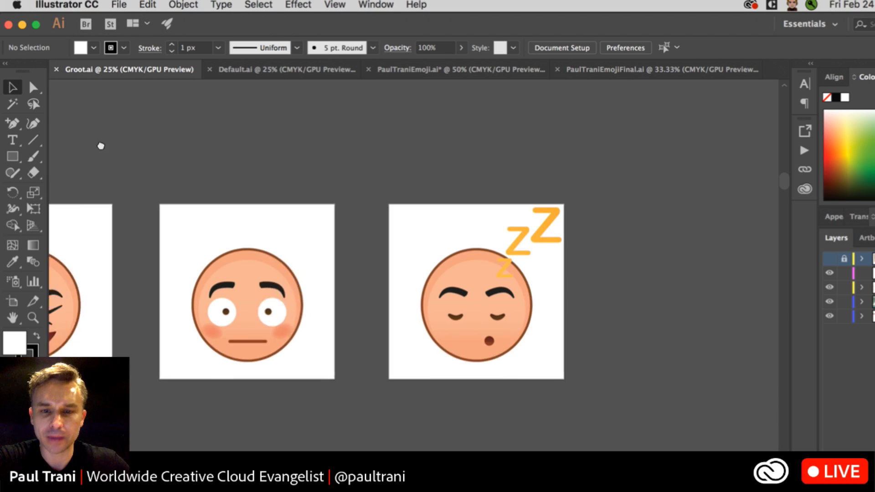
drag(324, 127, 518, 155)
drag(256, 182, 563, 174)
drag(276, 189, 721, 187)
drag(232, 193, 402, 193)
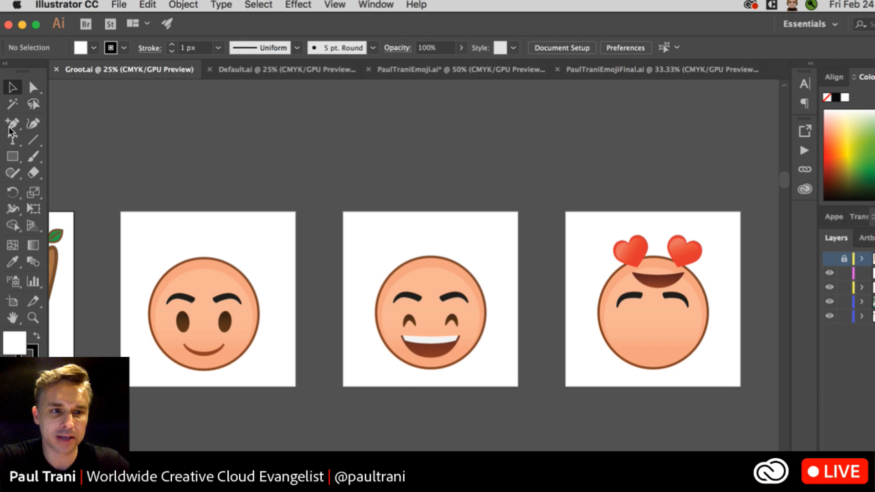
Draw a circle about 544 px across with the Ellipse tool, between the smiling and laughing emoji.
click(12, 156)
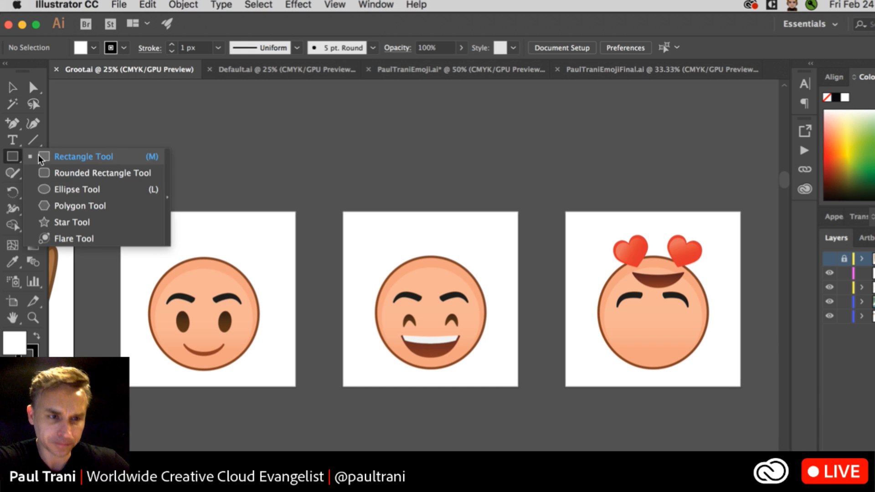
click(67, 189)
key(super+equal)
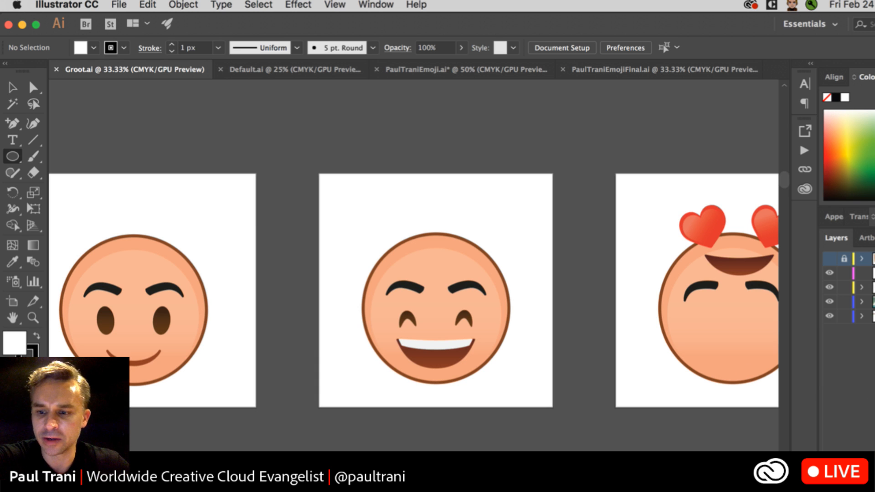
key(super+l)
drag(241, 197, 364, 278)
key(v)
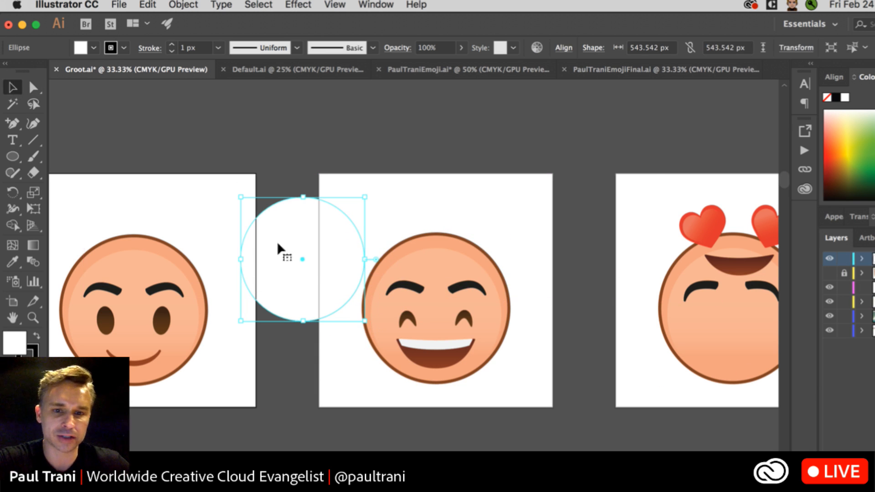
Delete the laughing emoji from its artboard and move the white circle into its place.
drag(373, 181, 521, 400)
key(Delete)
drag(297, 250, 422, 280)
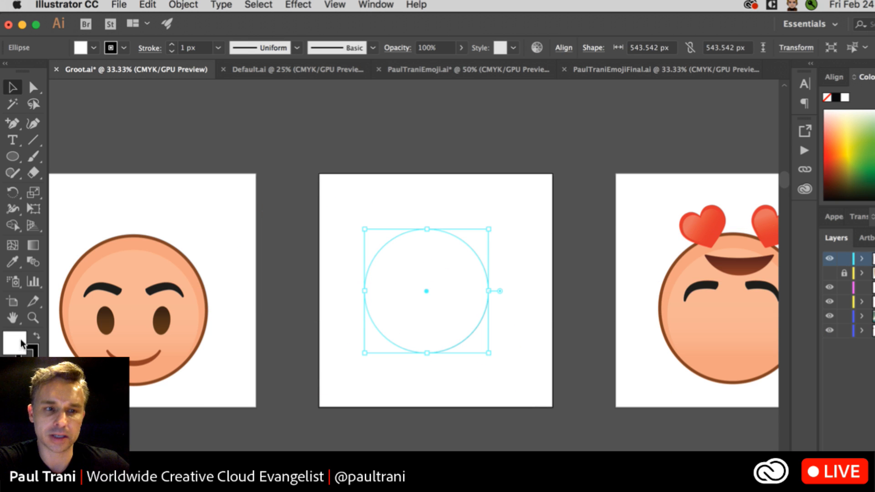
Fill the circle with the light yellow efe86f.
double_click(14, 342)
text(ba4747)
drag(114, 81, 550, 168)
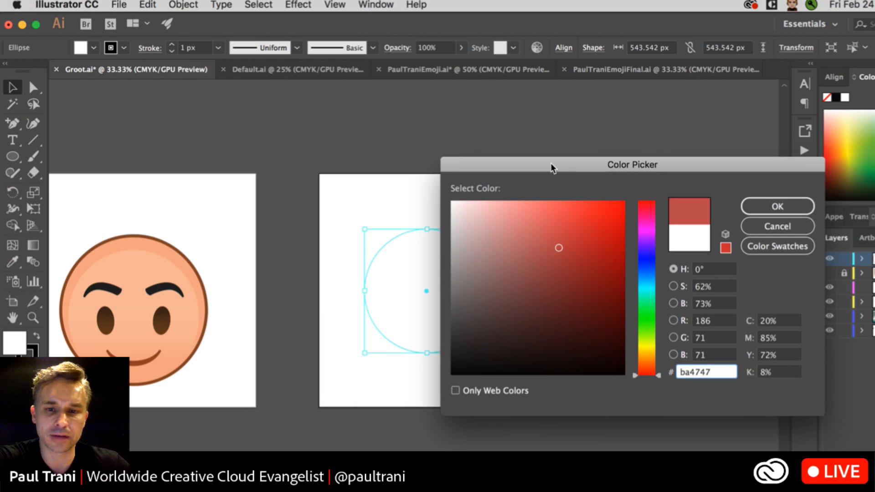
click(647, 345)
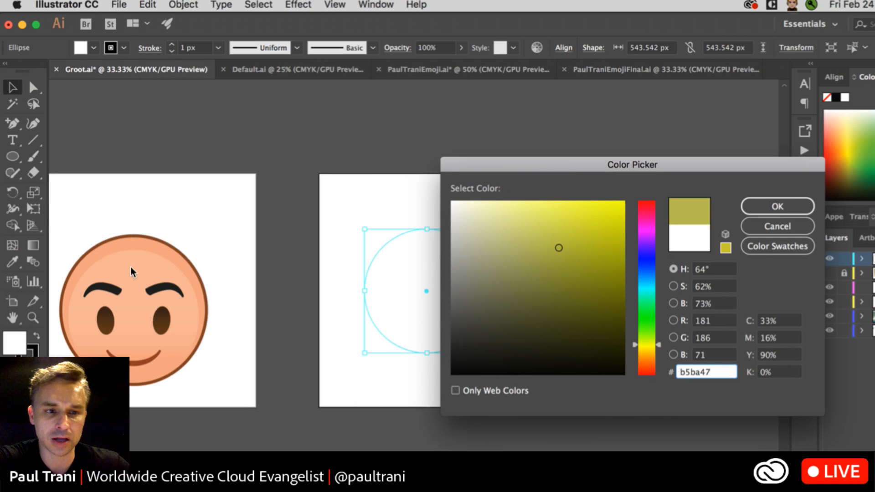
click(649, 350)
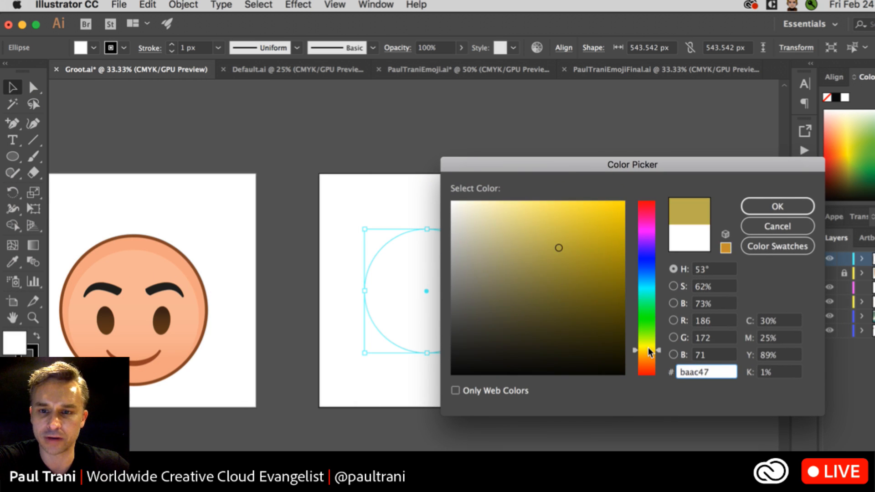
click(648, 348)
click(544, 212)
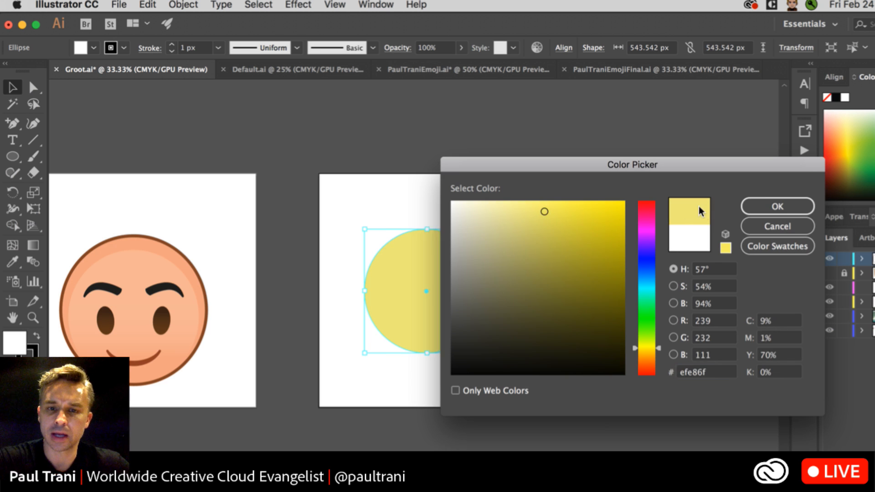
key(Return)
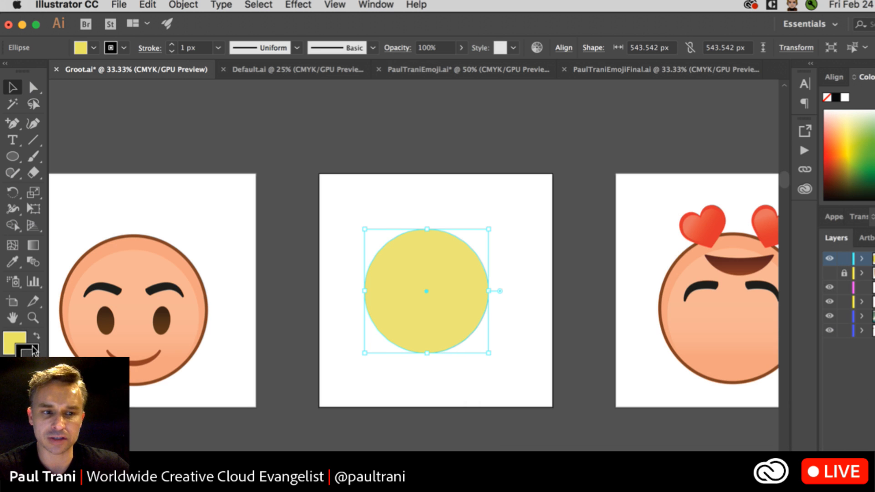
Set the circle's stroke weight to 16 px and move the circle to about the middle of its artboard.
click(174, 44)
click(173, 44)
click(173, 45)
click(174, 45)
click(173, 44)
click(173, 44)
click(173, 44)
click(173, 45)
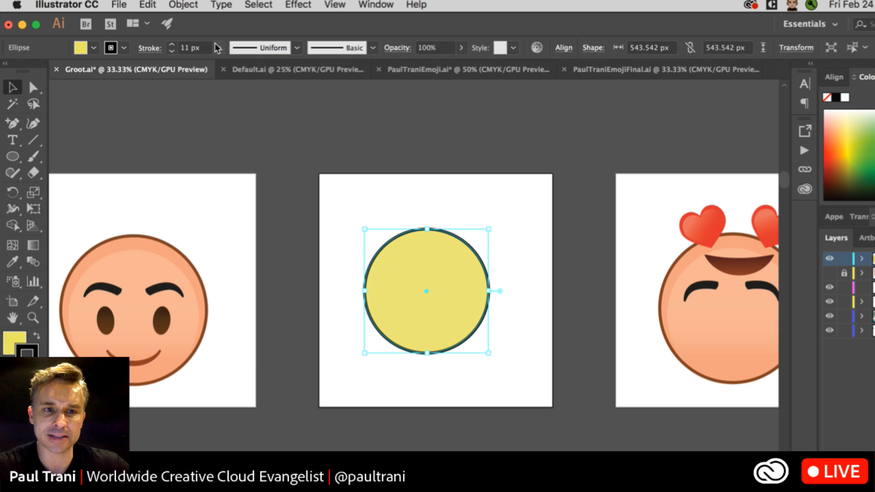
click(219, 47)
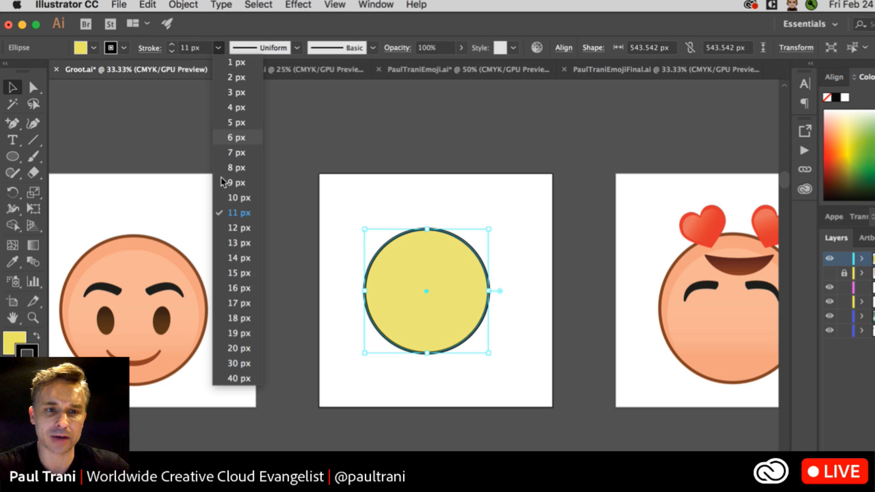
click(244, 291)
mouse_move(418, 283)
mouse_down()
mouse_move(432, 303)
mouse_move(440, 284)
mouse_up()
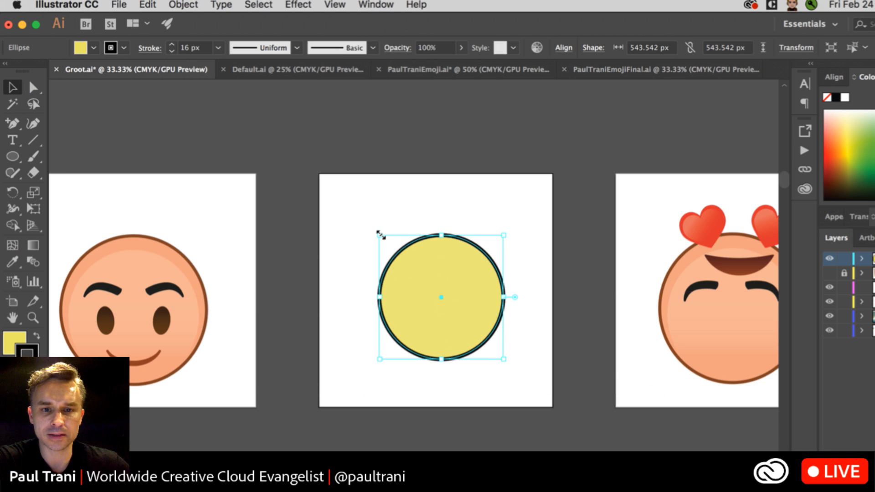
Enlarge the yellow circle proportionally to about 611 px across and recenter it roughly on its artboard.
drag(380, 235, 364, 220)
mouse_move(398, 262)
mouse_down()
mouse_move(413, 275)
mouse_move(400, 285)
mouse_up()
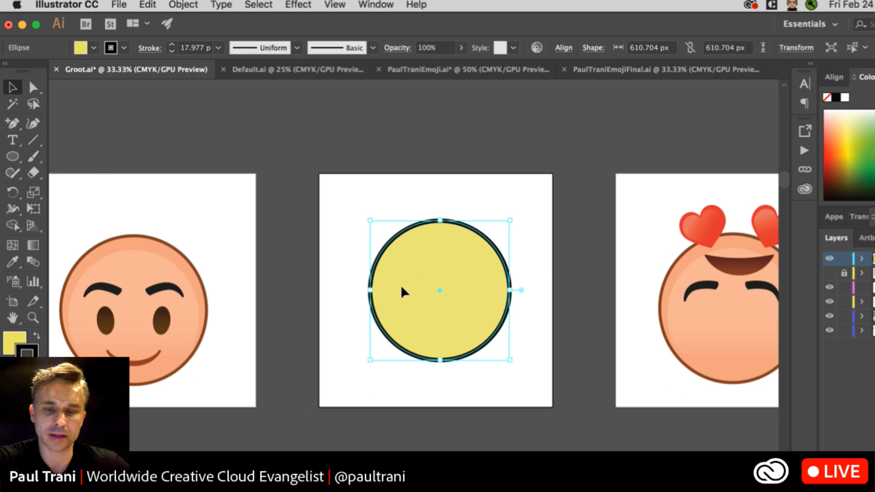
drag(430, 247, 432, 246)
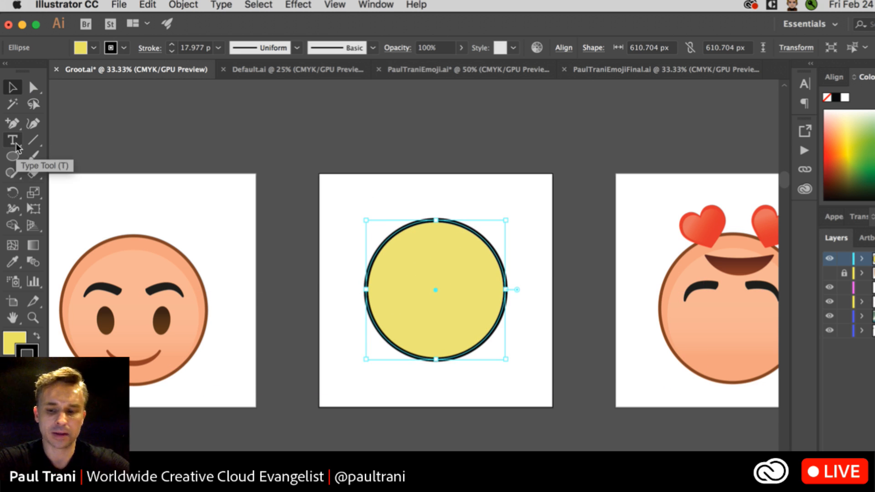
Draw a tall ellipse about 62 by 126 px on the left half of the yellow face as an eye.
key(plus)
key(super+plus)
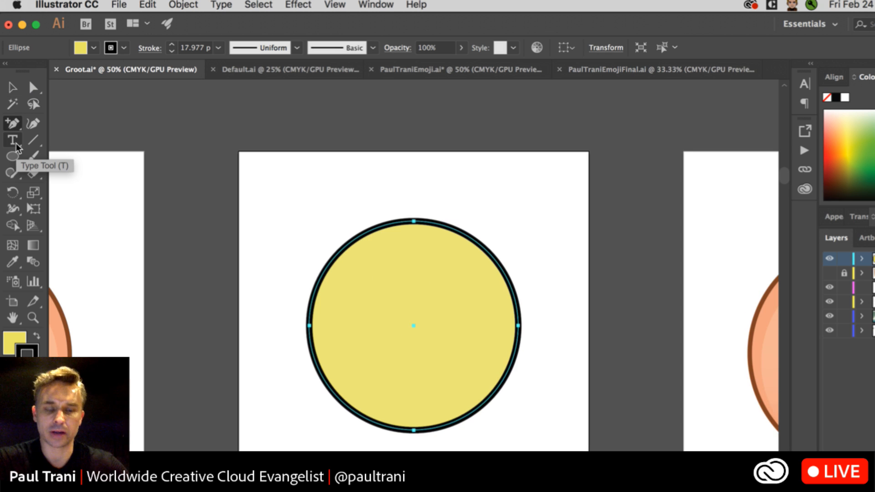
click(12, 155)
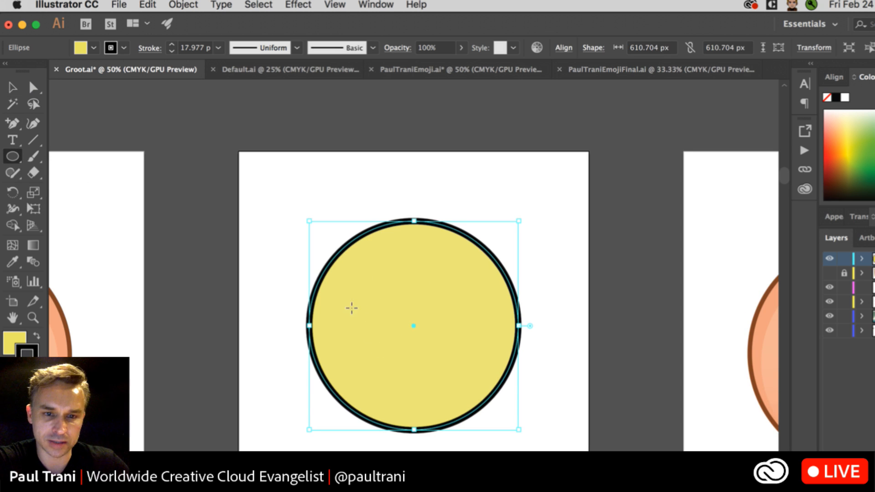
drag(351, 305, 372, 348)
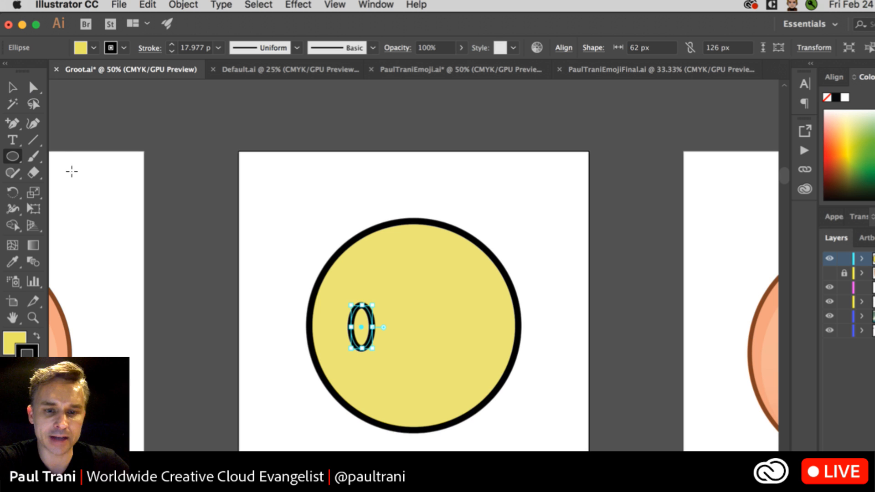
Give the eye ellipse a black fill with no stroke and tilt it counterclockwise so its upper end leans outward.
click(12, 87)
click(37, 335)
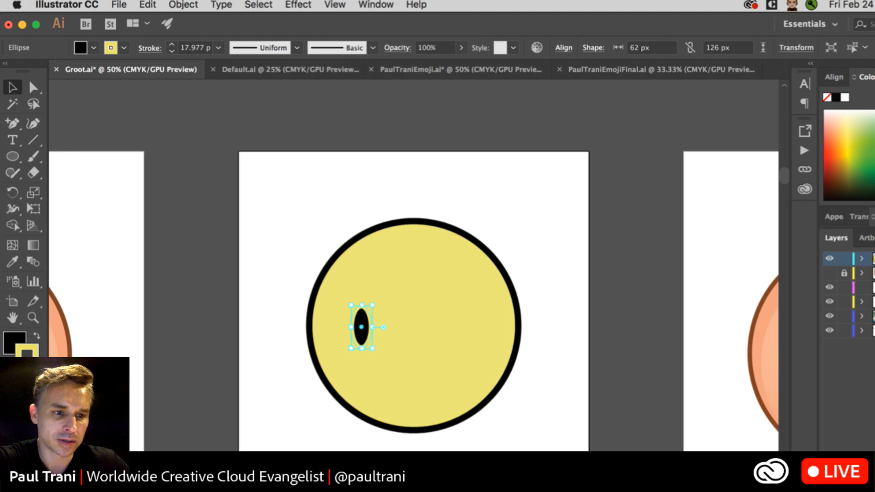
key(slash)
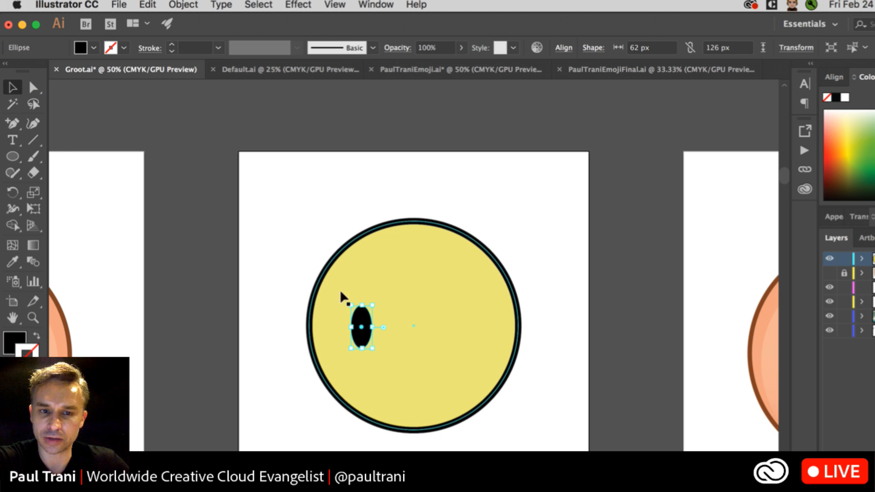
drag(346, 301, 321, 287)
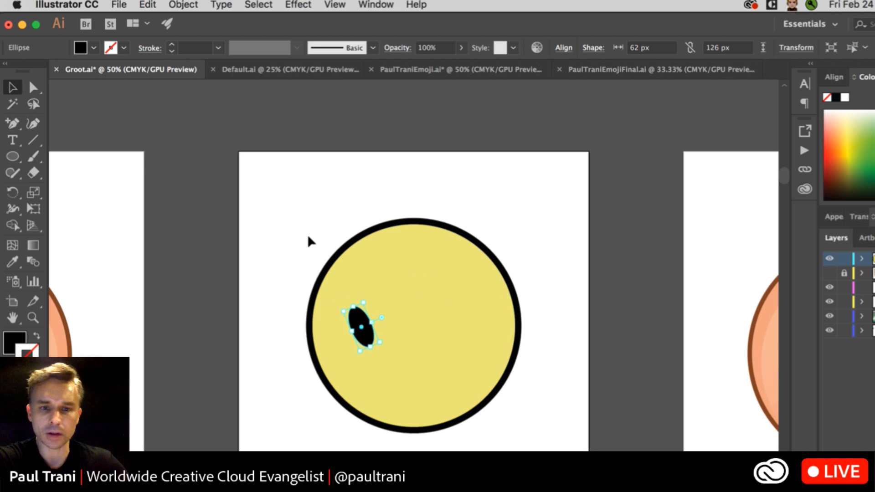
click(294, 236)
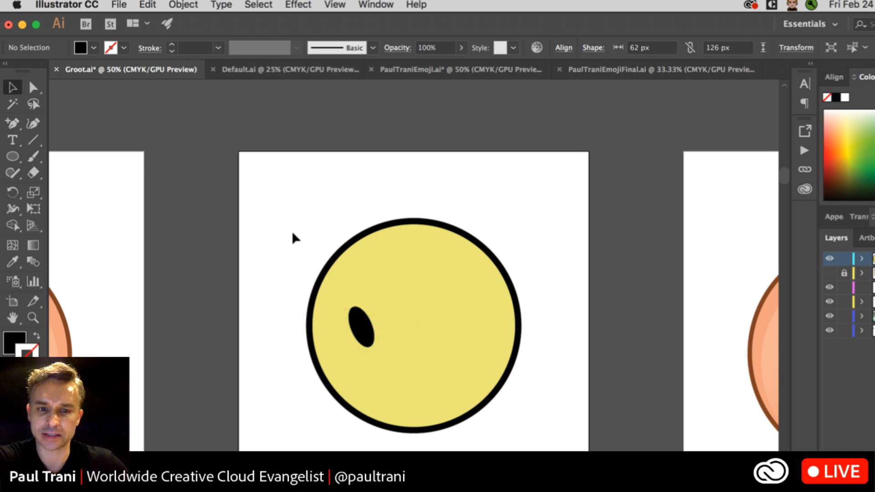
Apply a gradient fill to the eye and change its white color stop to a very dark gray.
click(362, 321)
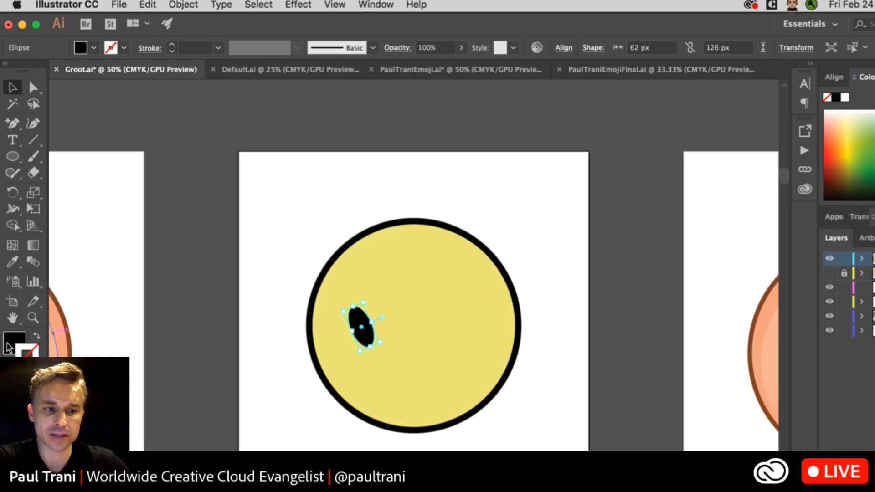
click(861, 217)
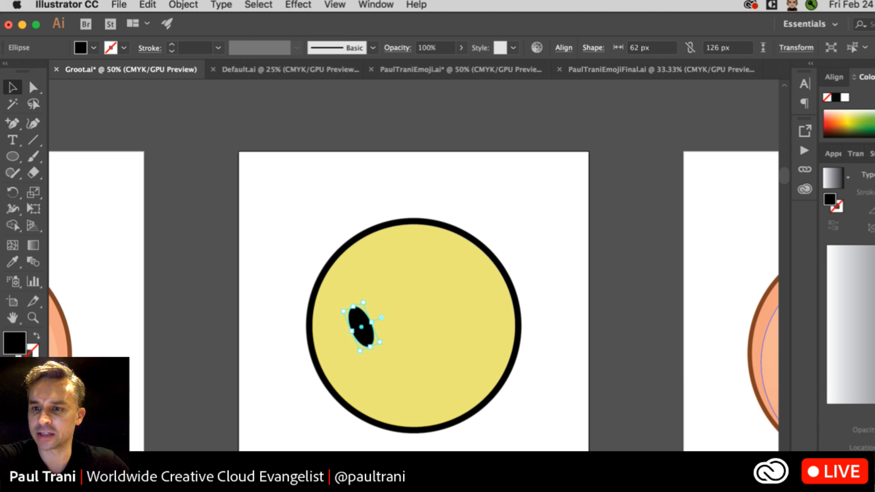
click(870, 319)
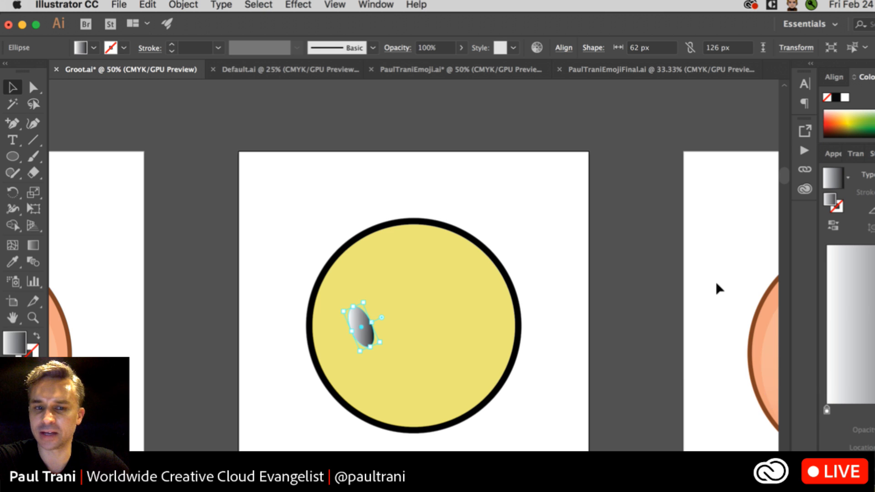
double_click(826, 409)
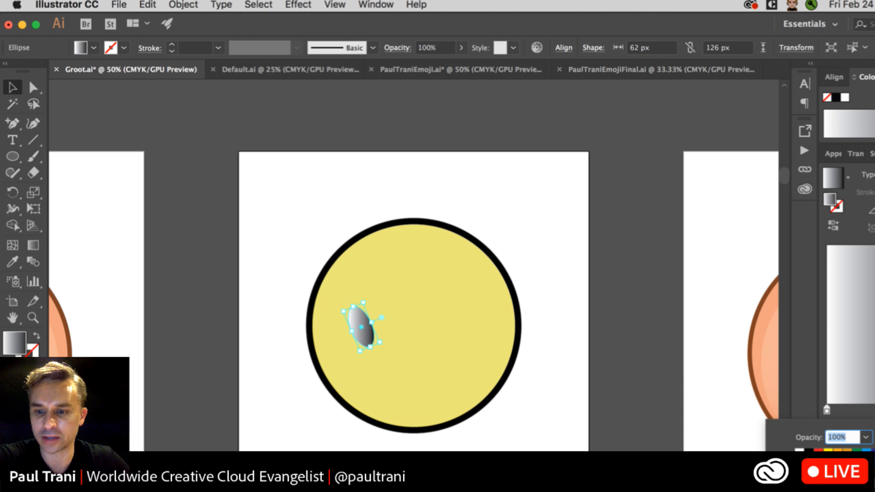
click(819, 481)
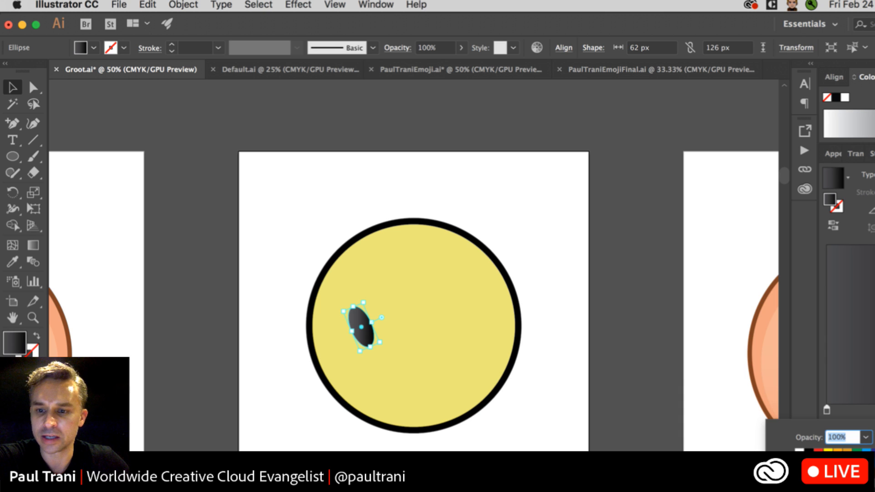
click(809, 481)
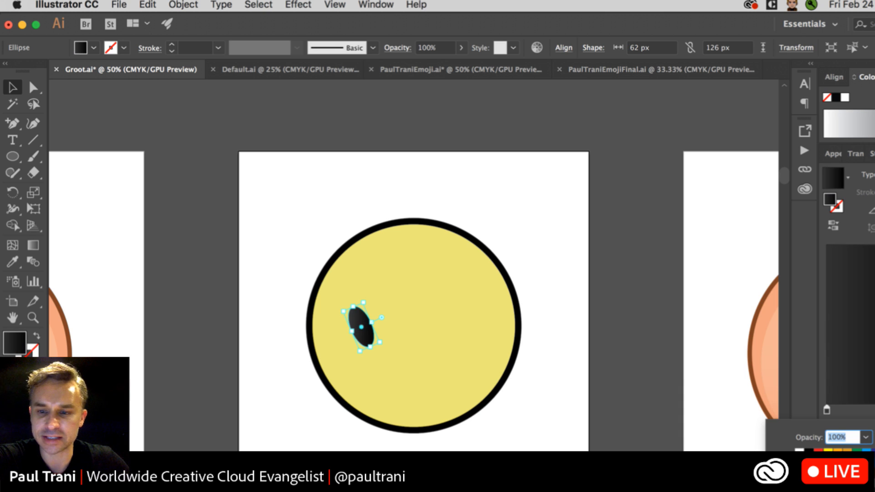
key(Escape)
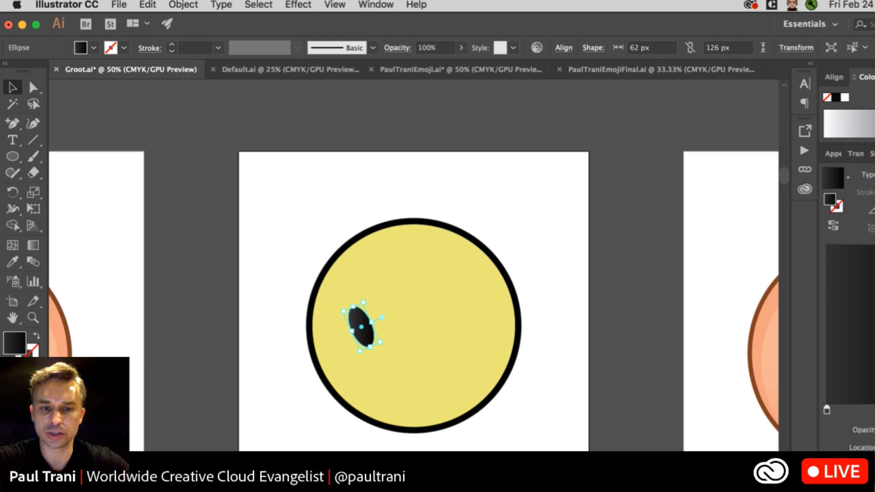
Redirect the eye's gradient with the Gradient tool so it runs from the upper end down to the lower end.
key(super+equal)
key(p)
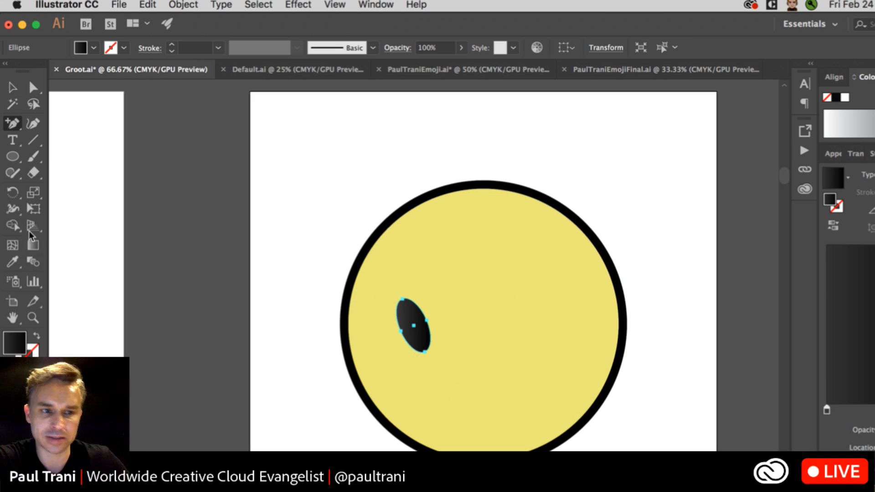
click(34, 246)
drag(411, 313, 418, 347)
click(13, 88)
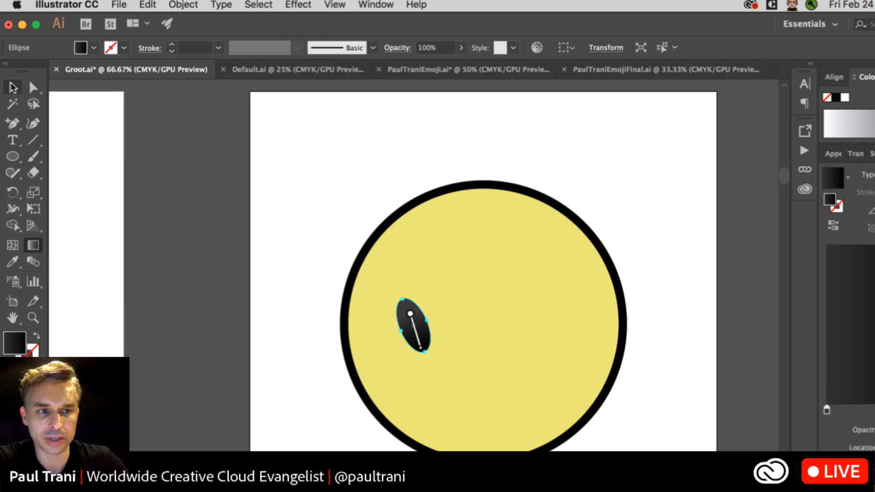
Duplicate the eye onto the right half of the face, reflect the copy about the vertical axis and shift it slightly outward.
click(245, 215)
drag(406, 325, 527, 326)
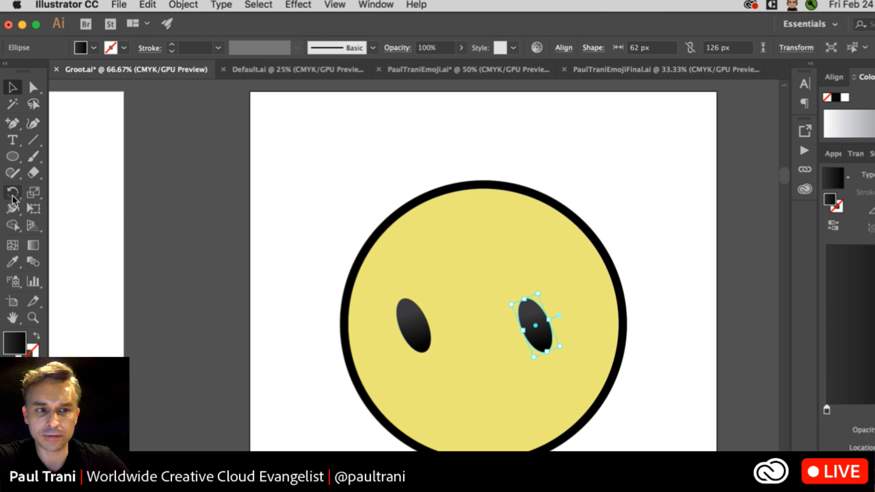
click(13, 193)
click(57, 208)
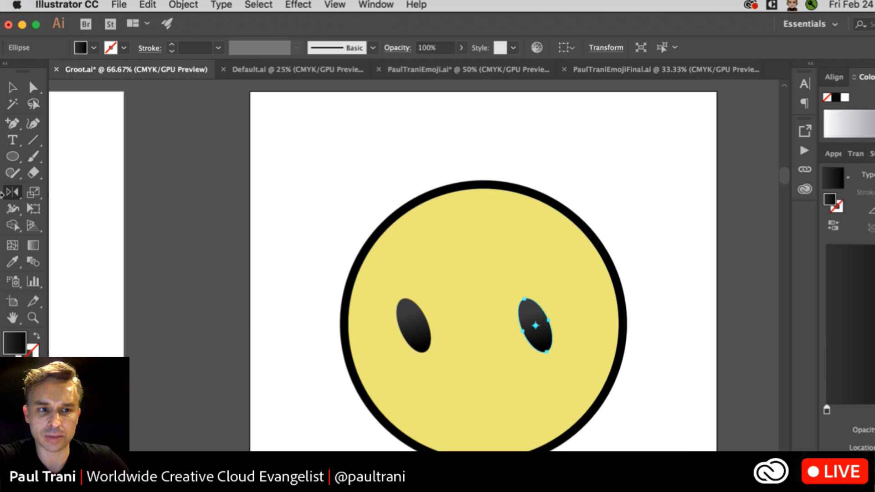
double_click(12, 194)
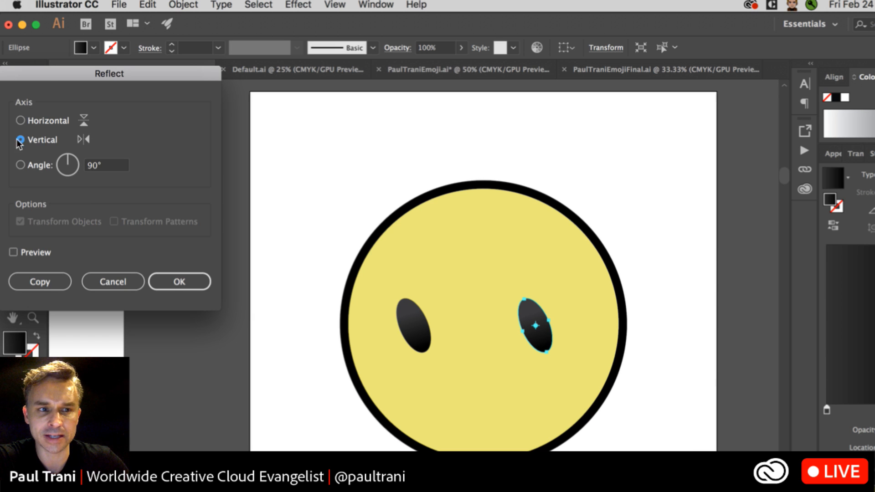
drag(48, 74, 653, 201)
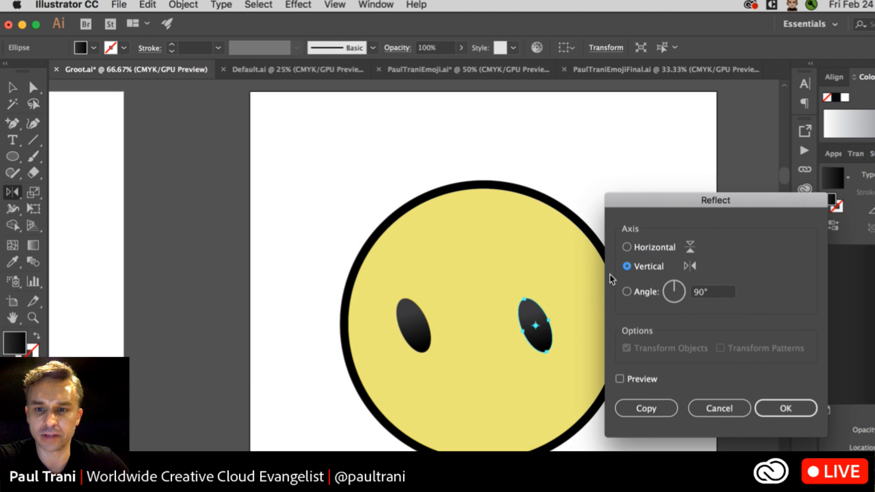
click(803, 412)
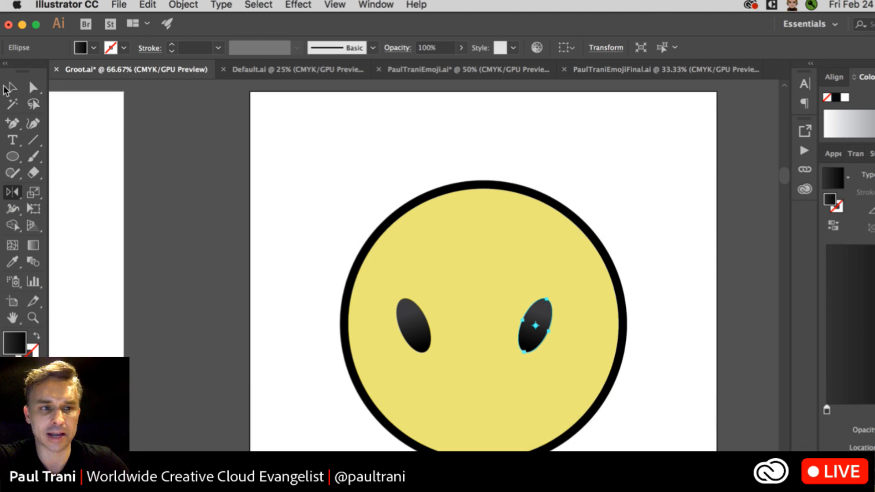
click(14, 87)
drag(530, 327, 545, 327)
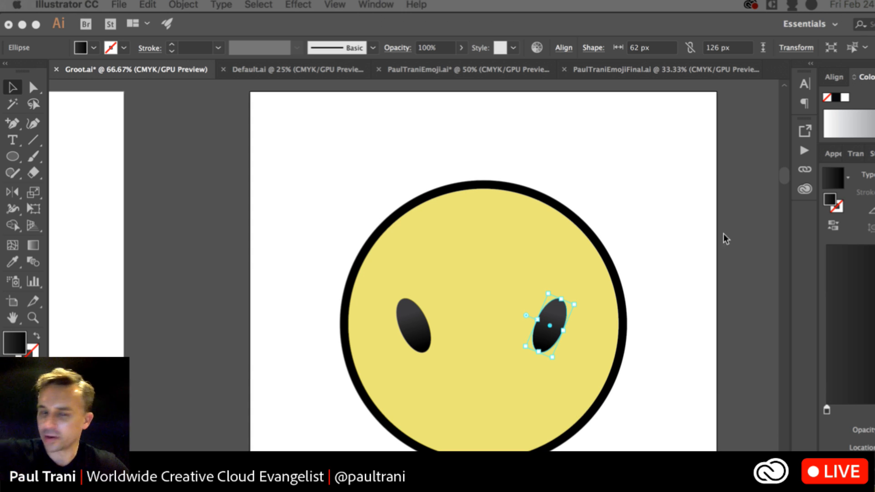
Expand the collapsed Character and Libraries panel group and deselect the right eye.
scroll(432, 169, up, 1)
click(432, 168)
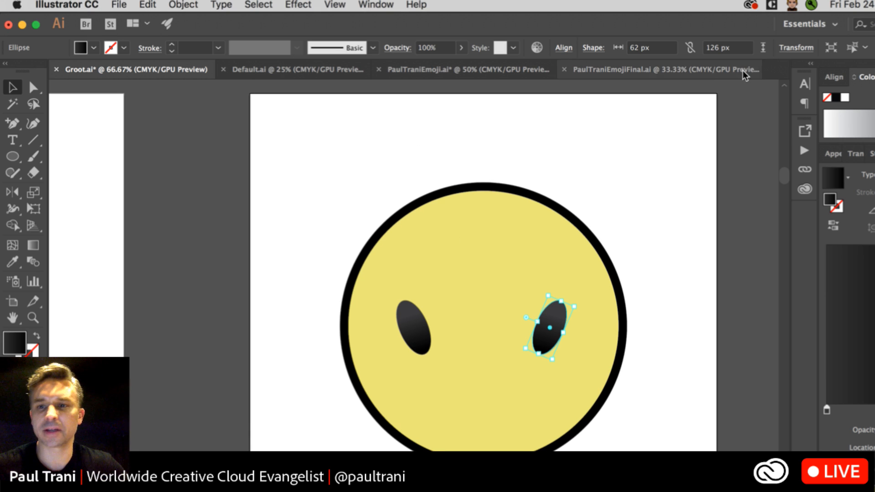
click(811, 64)
click(271, 221)
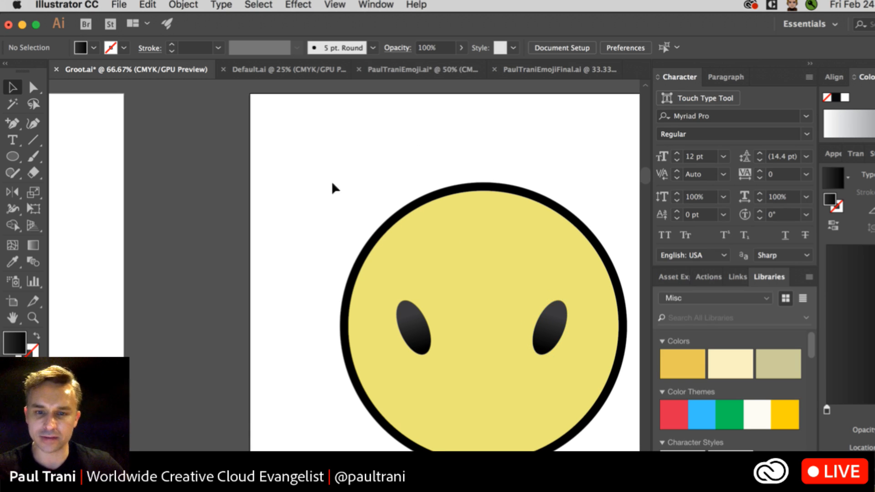
drag(480, 191, 387, 214)
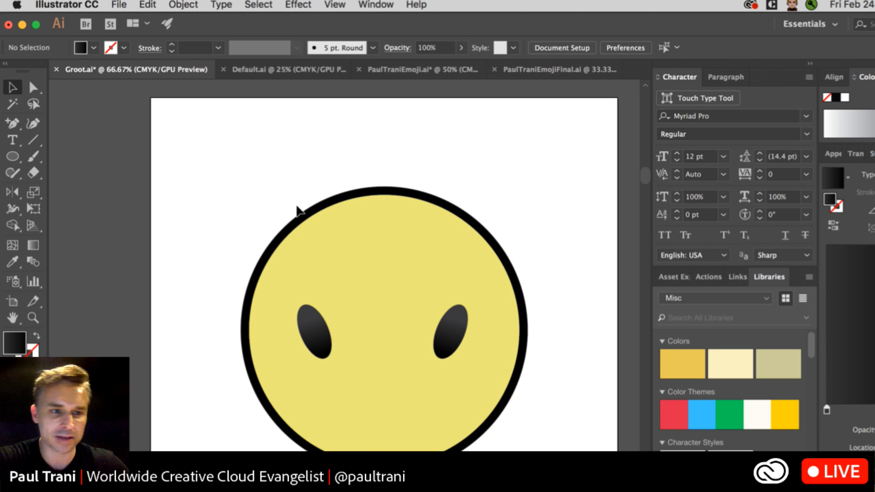
Choose the Pencil tool and set its fidelity all the way to Smooth.
click(13, 126)
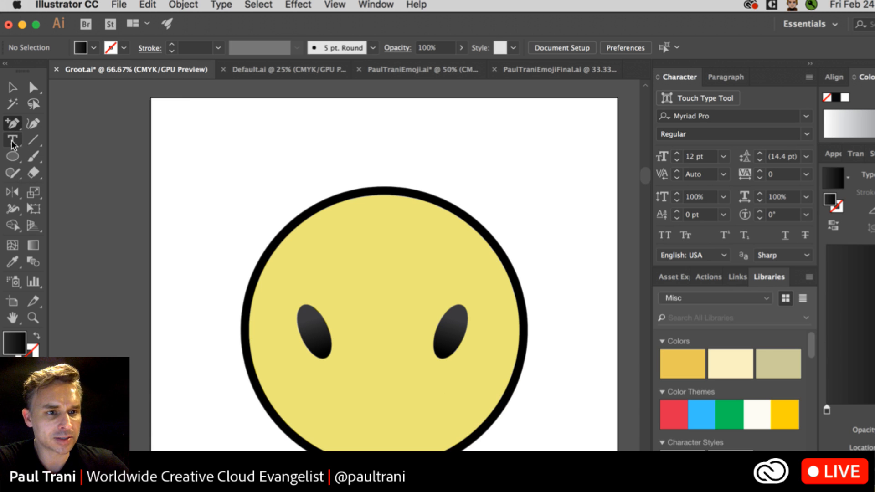
click(15, 174)
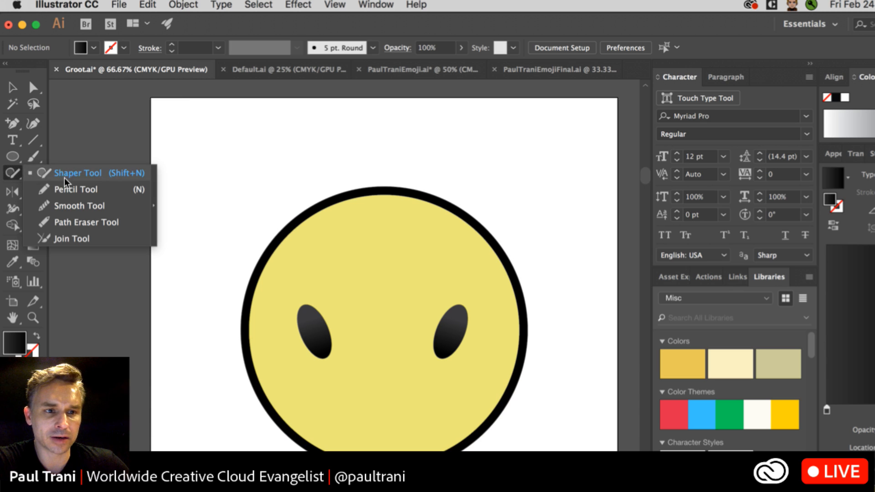
click(71, 190)
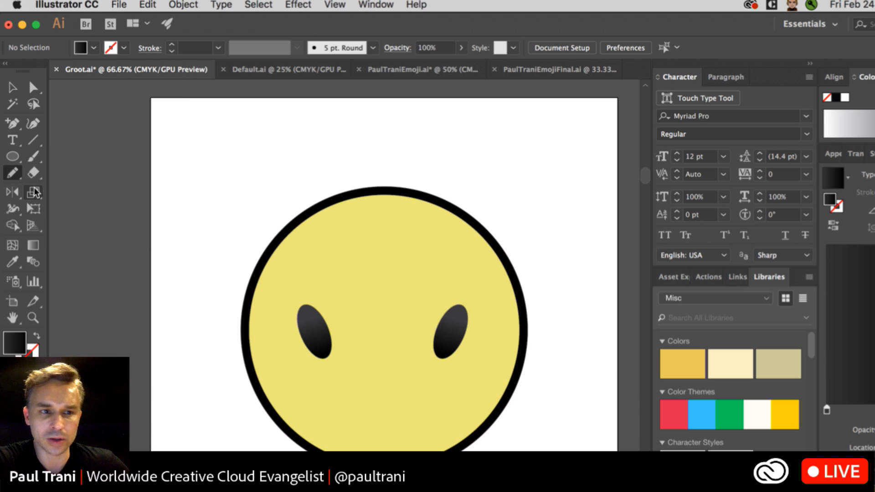
double_click(13, 173)
drag(36, 72, 569, 212)
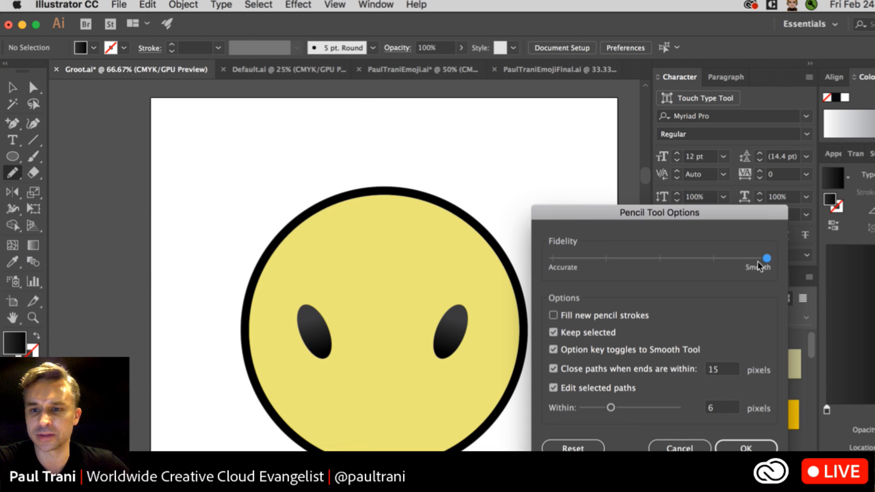
drag(767, 259, 602, 272)
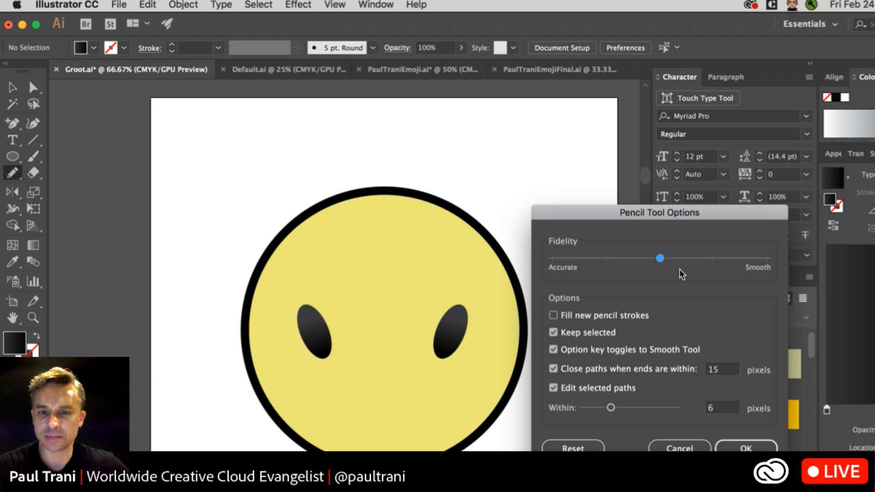
drag(713, 259, 768, 268)
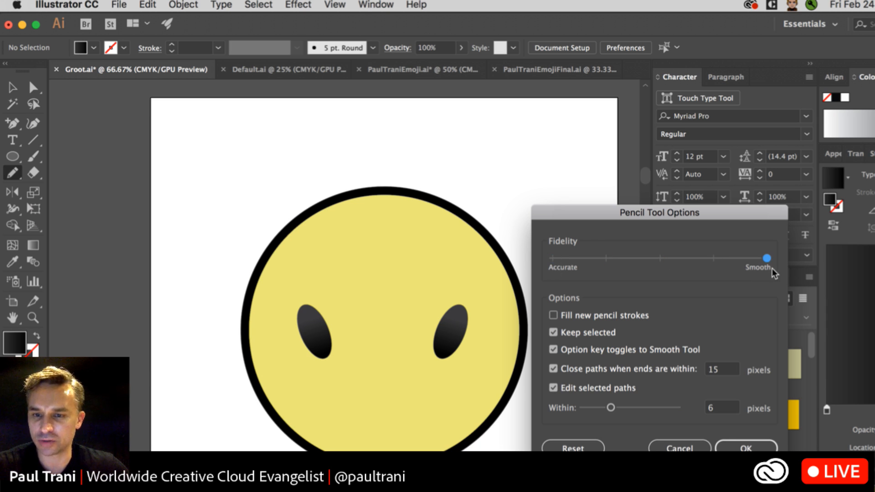
click(746, 448)
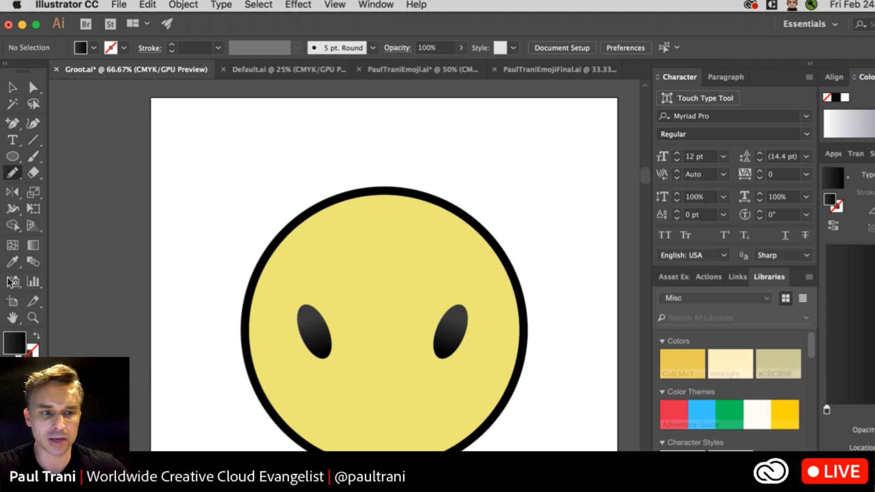
Swap the fill and stroke, set the stroke weight to 16 px, and draw a smile below the eyes with the Pencil tool.
click(38, 336)
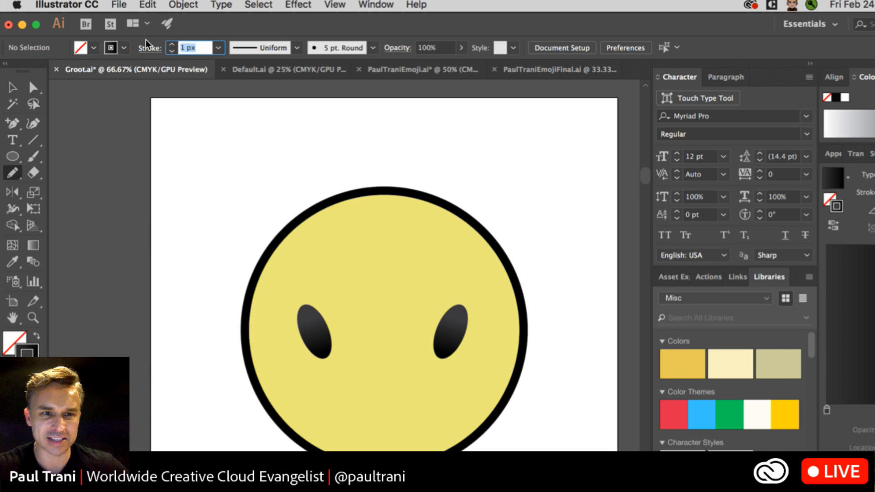
text(16)
key(Return)
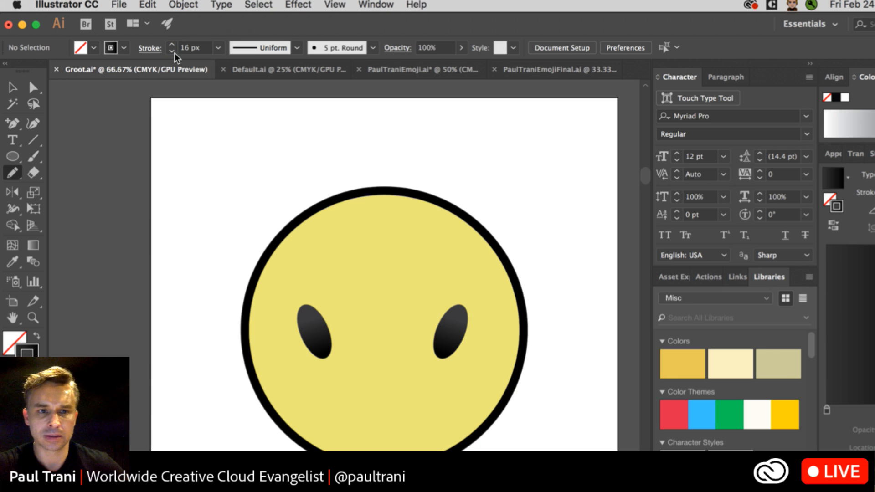
mouse_move(306, 393)
mouse_down()
mouse_move(359, 428)
mouse_move(431, 421)
mouse_move(459, 388)
mouse_up()
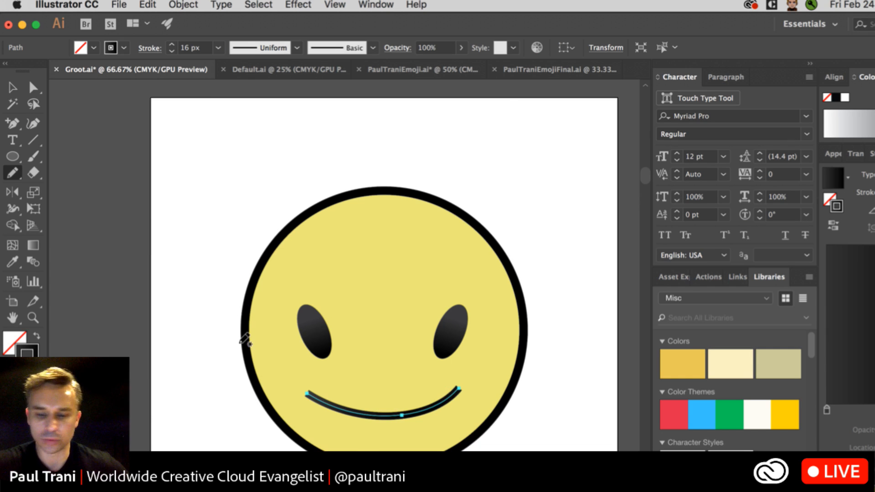
Move the smile's middle anchor point slightly down and toward the left eye's side with the Direct Selection tool.
key(super+equal)
key(super+equal)
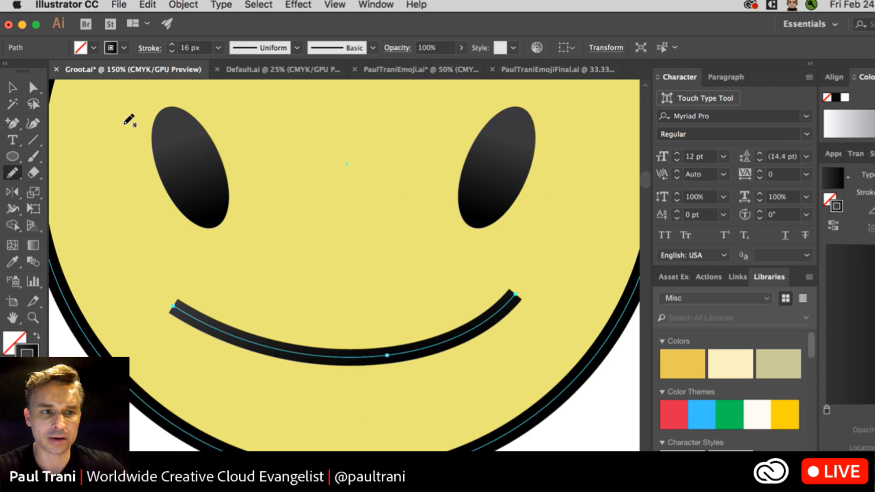
click(33, 87)
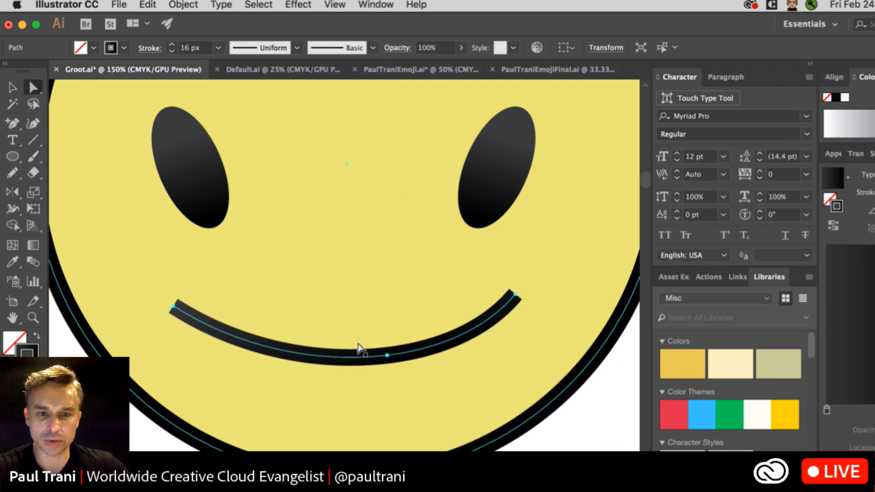
drag(387, 355, 382, 361)
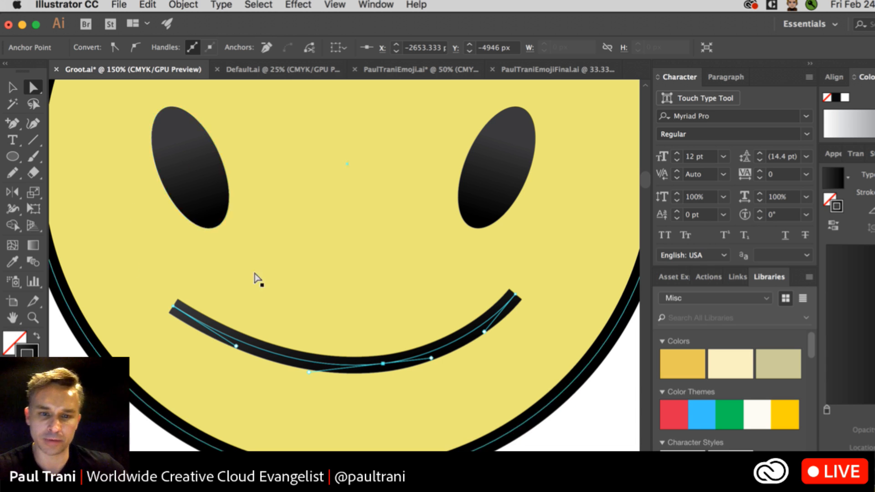
right_click(335, 364)
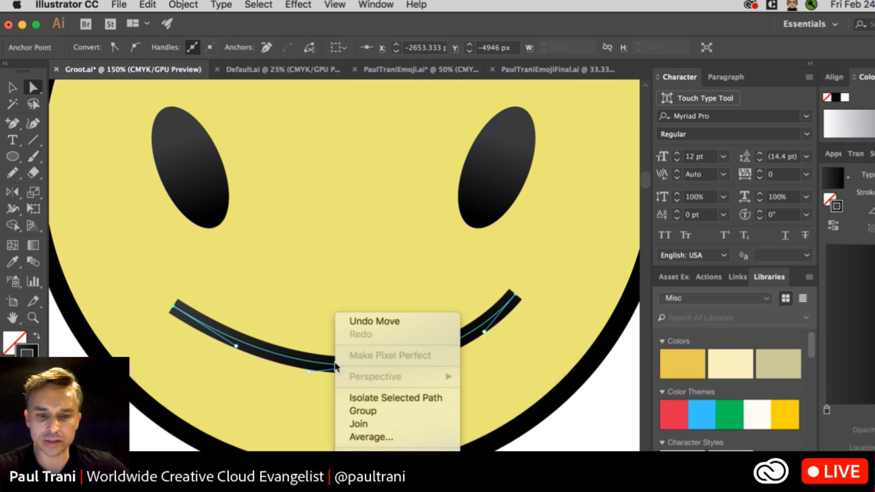
mouse_move(370, 458)
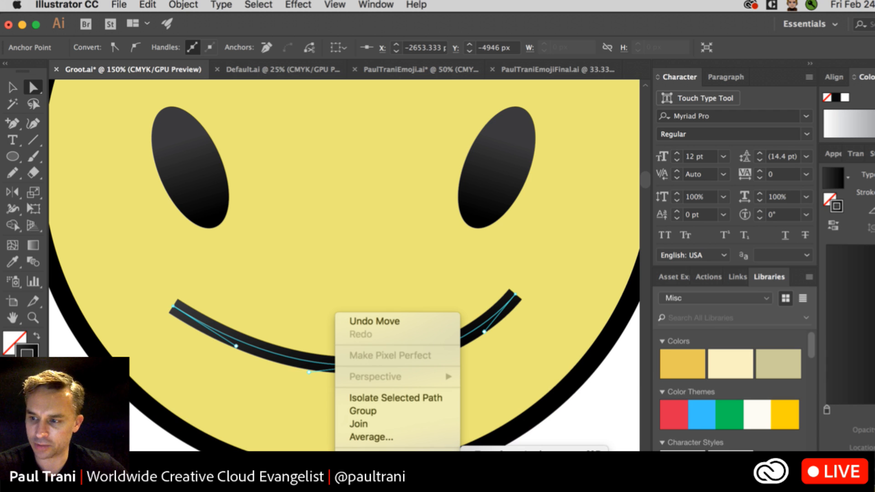
click(490, 491)
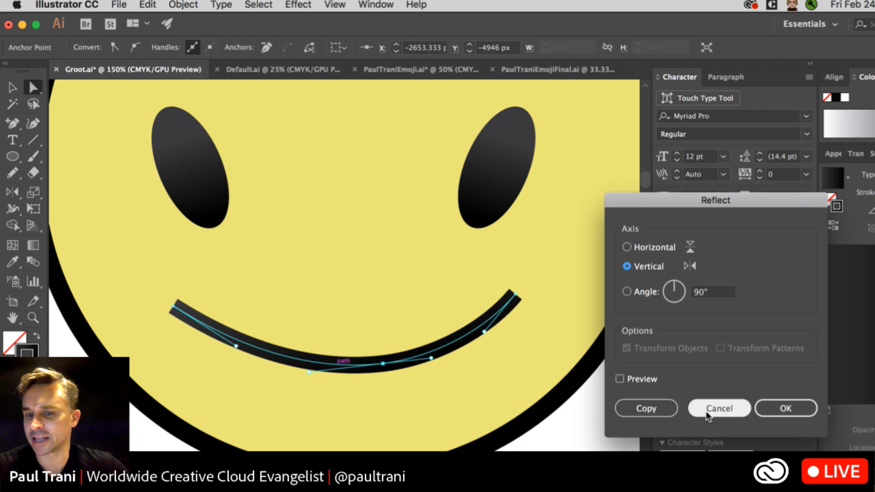
click(705, 409)
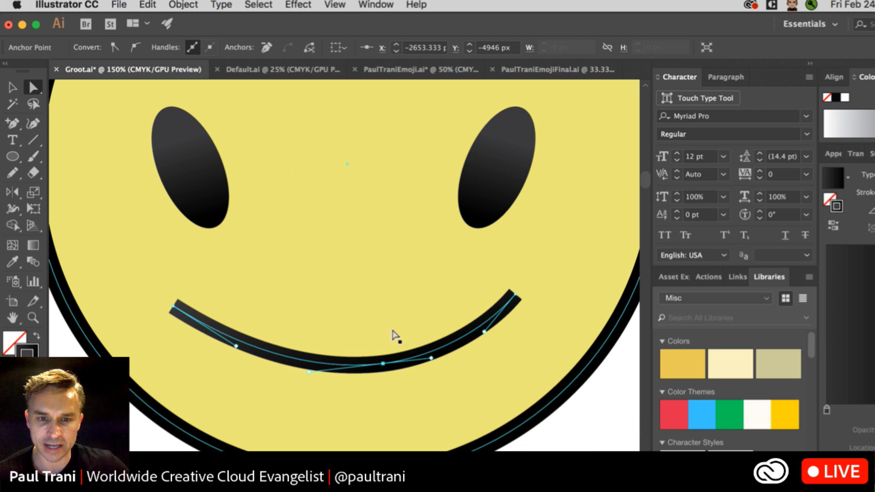
Lower the smile's middle anchor point and bend both curve segments outward to make the smile deeper and rounder.
mouse_move(382, 360)
mouse_down()
mouse_move(387, 369)
mouse_move(385, 329)
mouse_move(388, 376)
mouse_up()
mouse_move(315, 384)
mouse_down()
mouse_move(323, 403)
mouse_move(315, 372)
mouse_move(313, 384)
mouse_up()
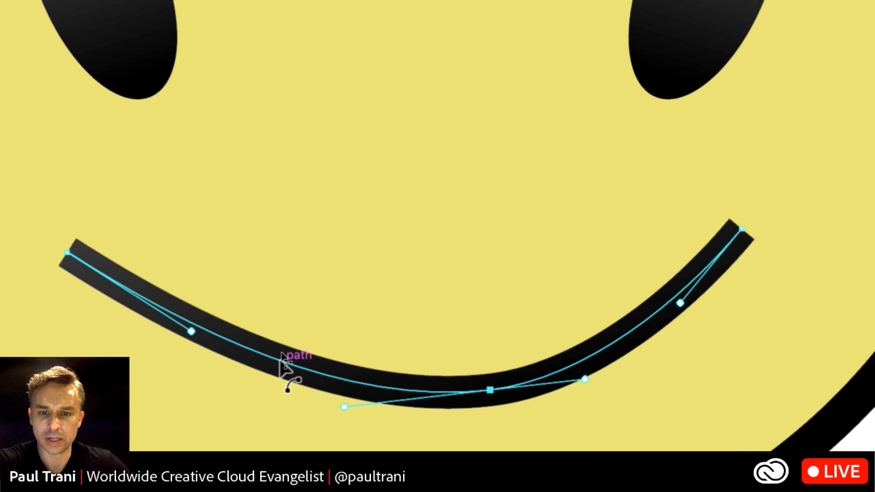
mouse_move(282, 356)
mouse_down()
mouse_move(270, 382)
mouse_move(286, 356)
mouse_up()
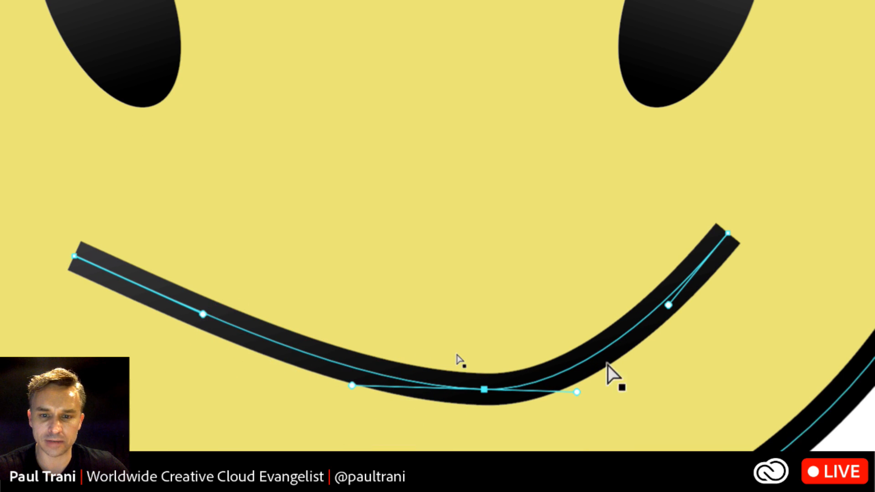
mouse_move(606, 350)
mouse_down()
mouse_move(630, 367)
mouse_move(581, 316)
mouse_move(636, 364)
mouse_move(632, 357)
mouse_up()
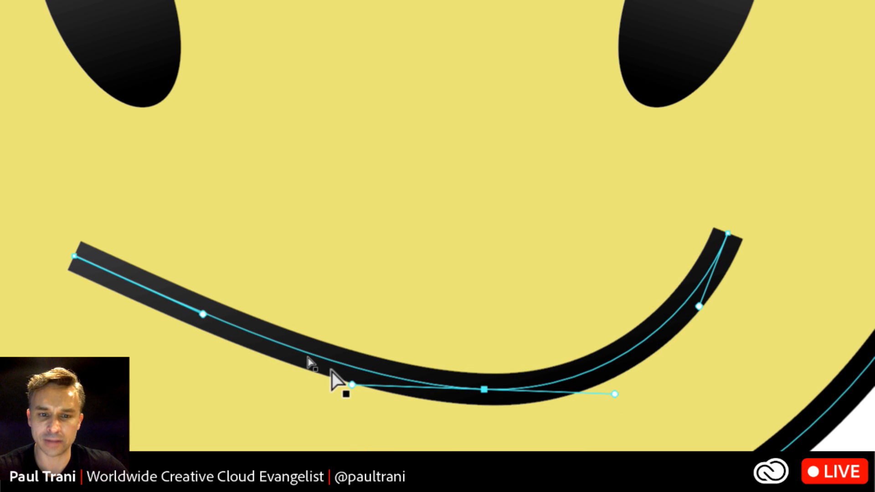
drag(273, 347, 254, 362)
mouse_move(627, 336)
mouse_down()
mouse_move(633, 346)
mouse_move(591, 375)
mouse_up()
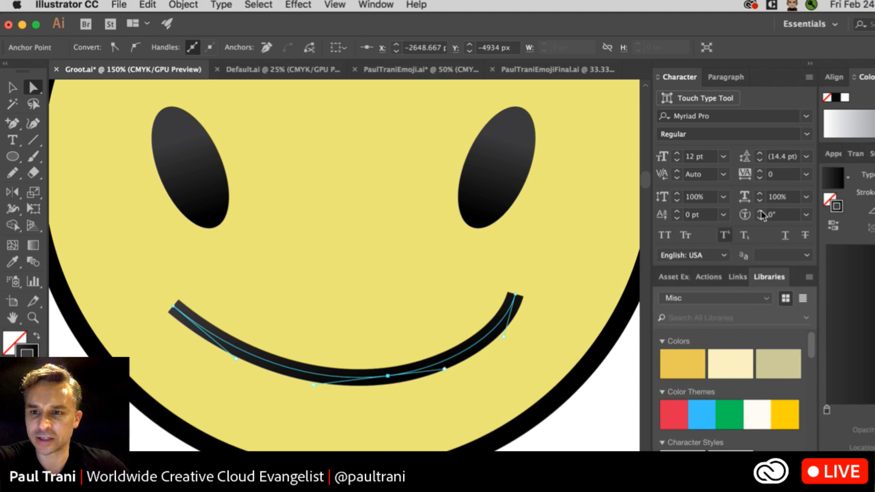
Give the smile's stroke a round cap and a round corner join, using a temporarily detached Stroke panel.
click(871, 155)
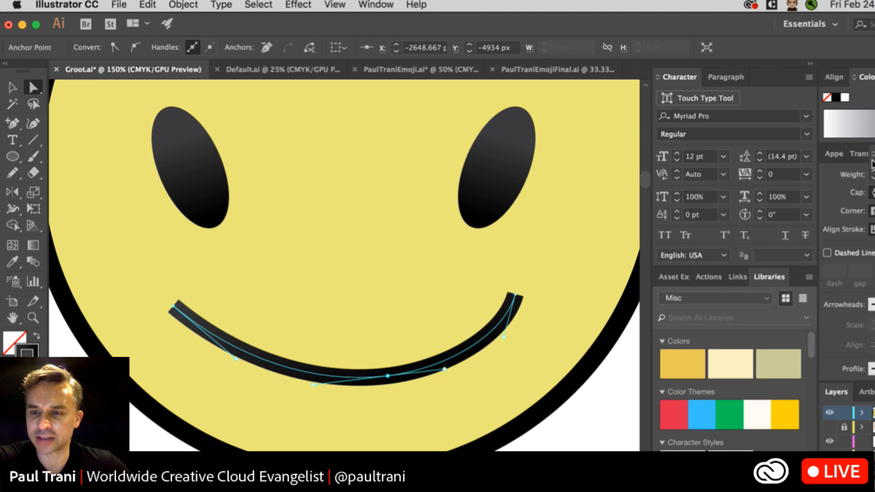
mouse_move(873, 154)
mouse_down()
mouse_move(502, 292)
mouse_move(502, 266)
mouse_up()
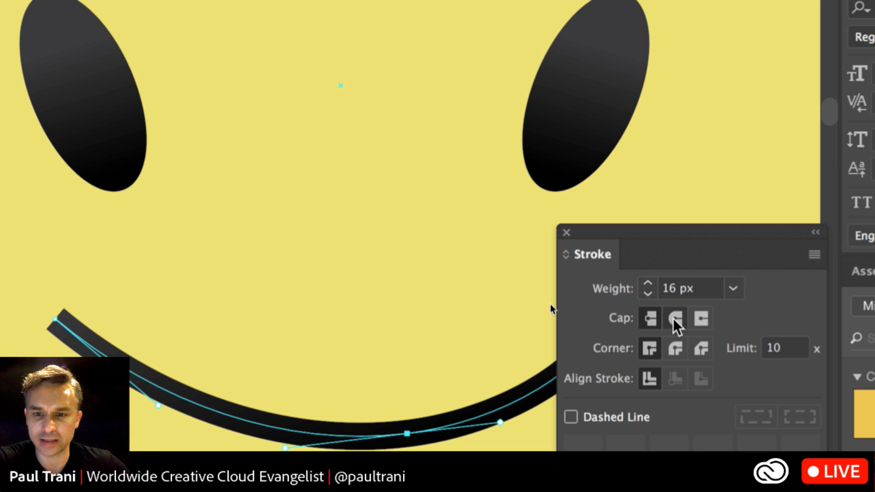
click(676, 319)
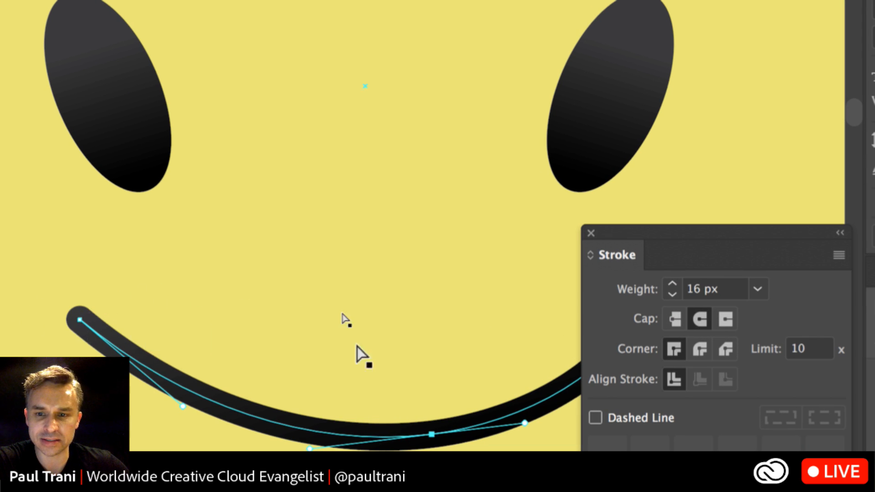
click(701, 349)
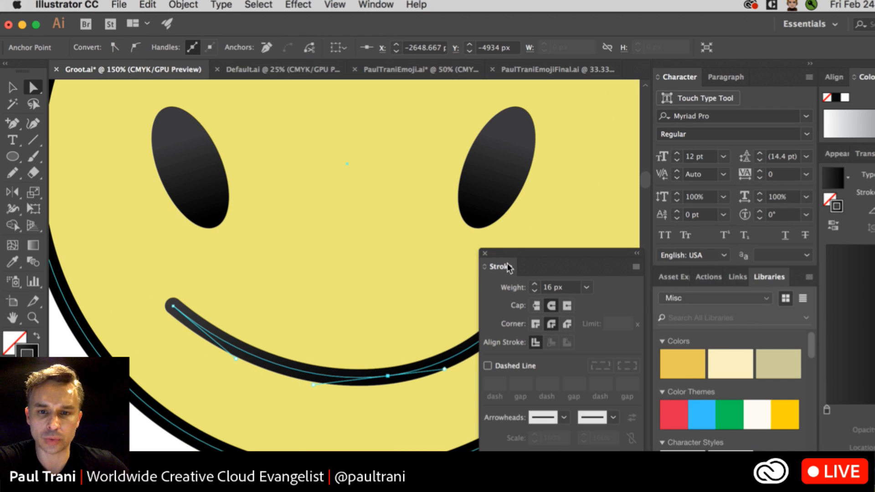
drag(623, 250, 769, 237)
mouse_move(589, 253)
mouse_down()
mouse_move(873, 170)
mouse_move(874, 154)
mouse_up()
click(873, 154)
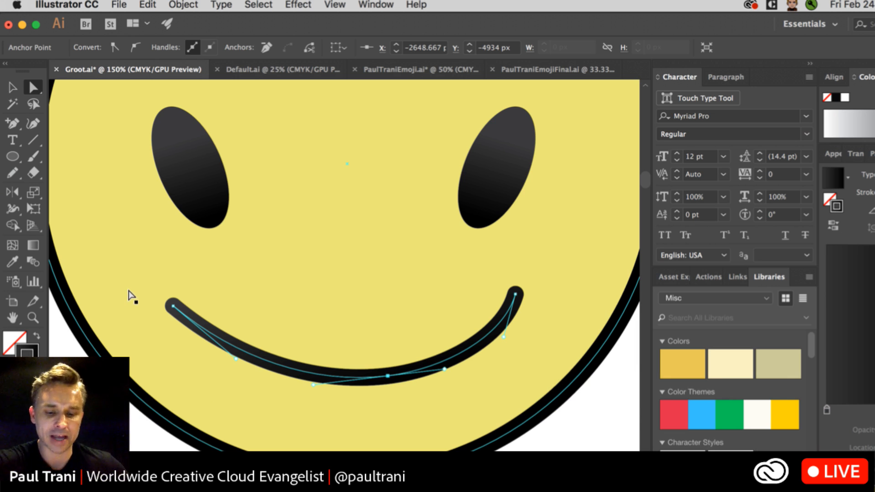
key(super+minus)
key(super+minus)
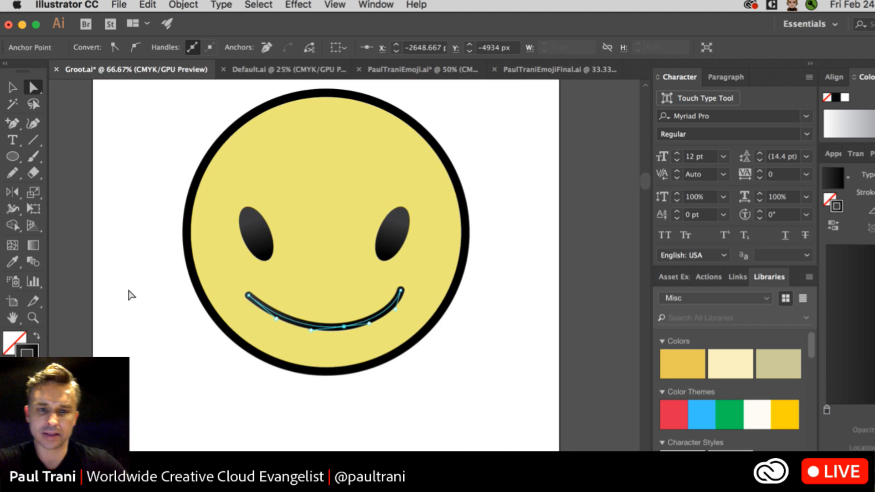
drag(129, 295, 166, 375)
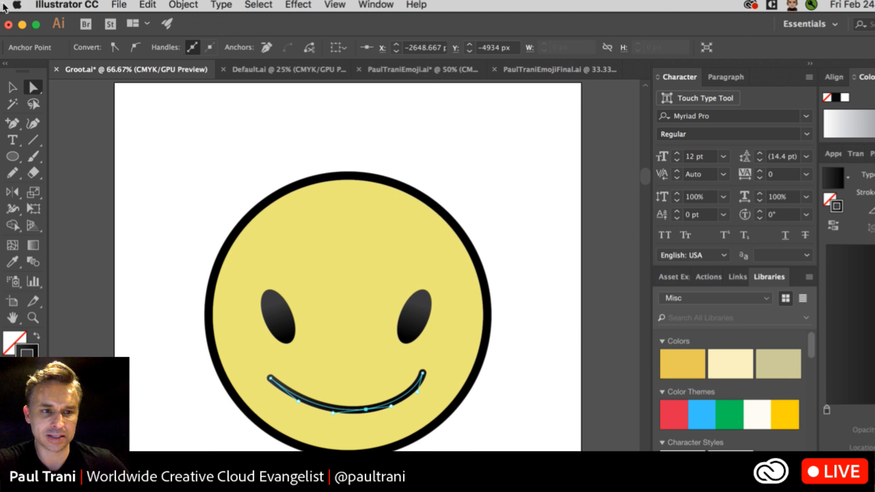
click(13, 84)
click(10, 307)
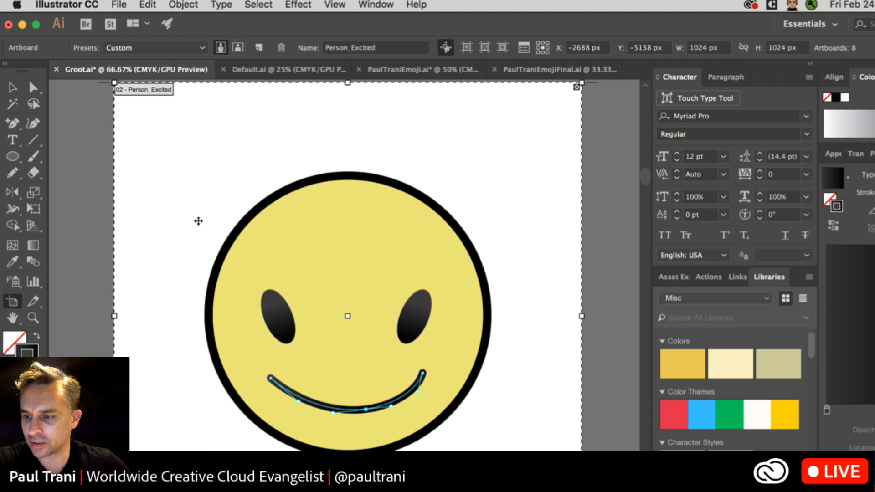
Widen both eyes toward the face's center with the Selection tool, the left to about 85 px and the right to about 82 px.
click(12, 87)
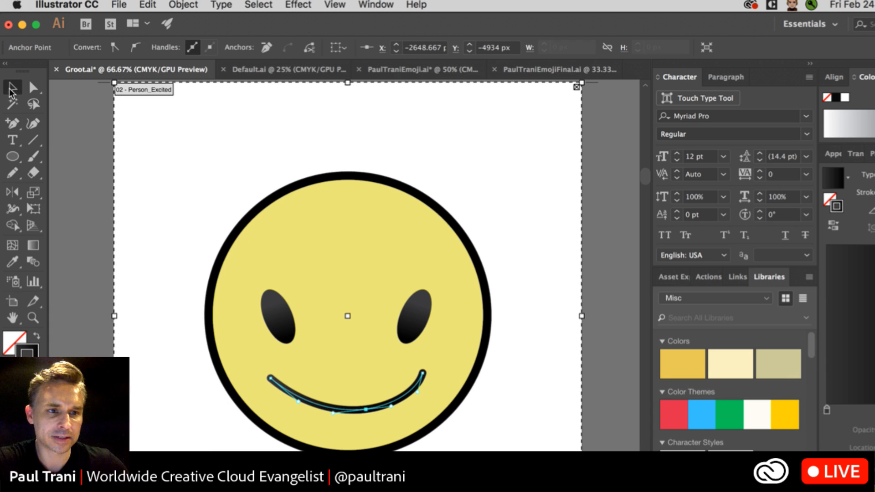
key(super+1)
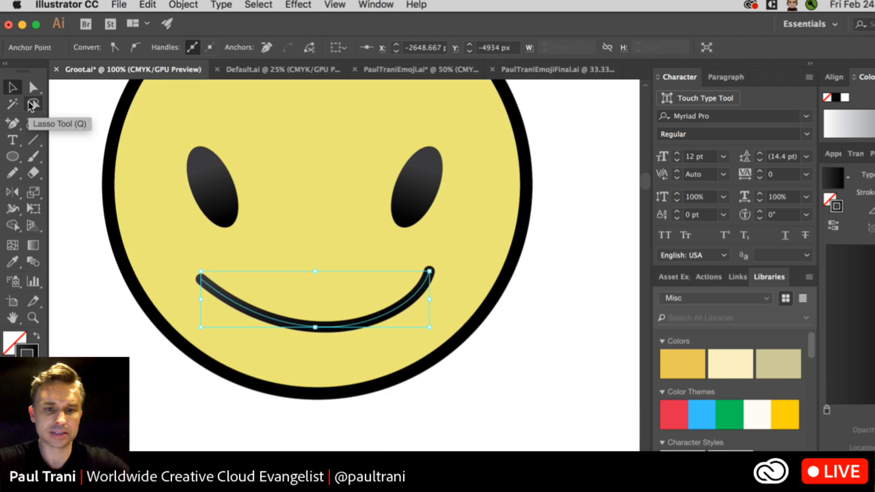
drag(216, 197, 237, 232)
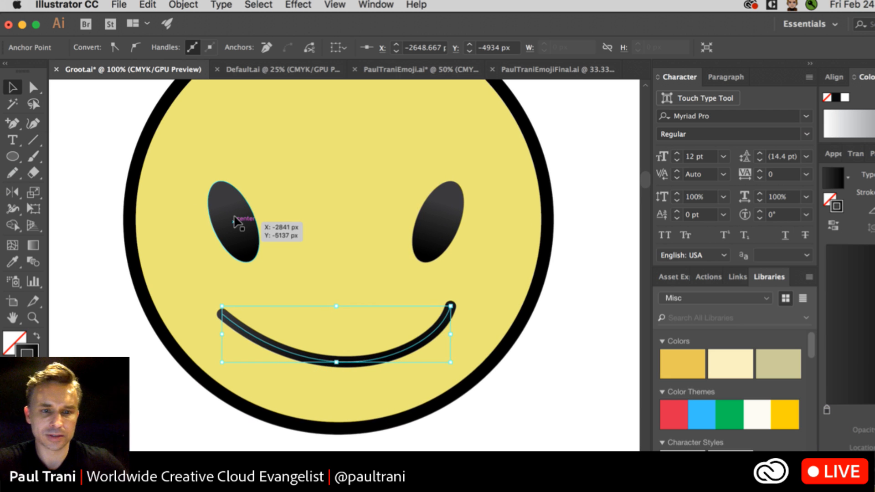
click(235, 221)
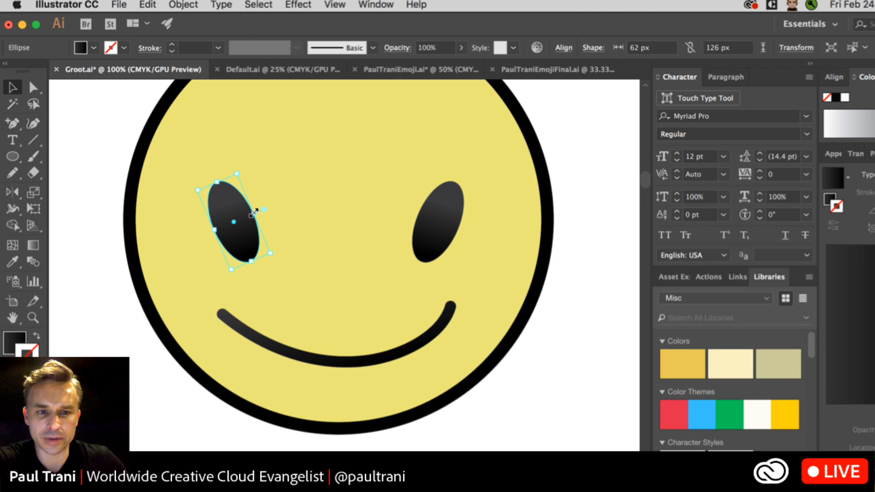
drag(254, 212, 273, 208)
click(432, 212)
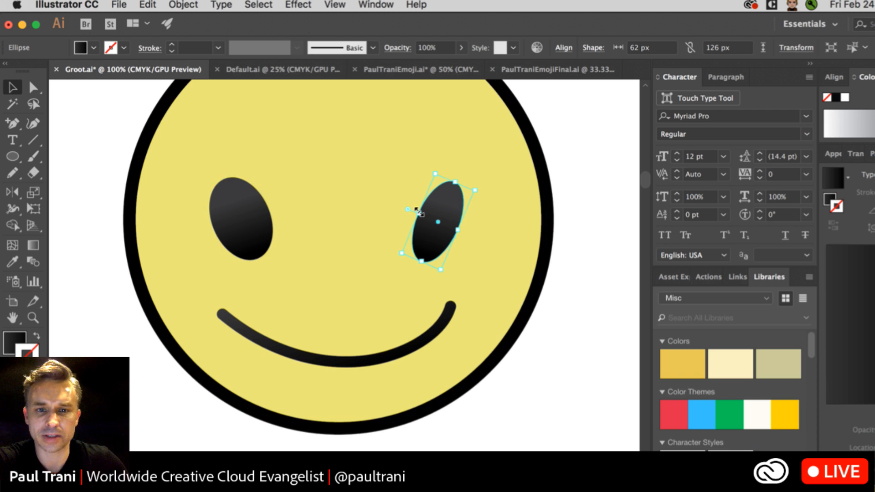
drag(419, 212, 403, 202)
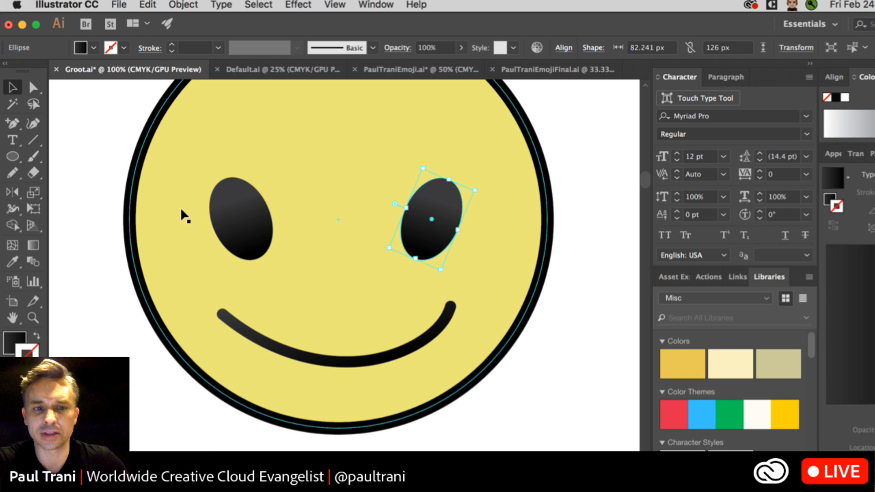
Rotate the left eye and the right eye into a more upright position with only a slight tilt.
click(262, 337)
click(244, 239)
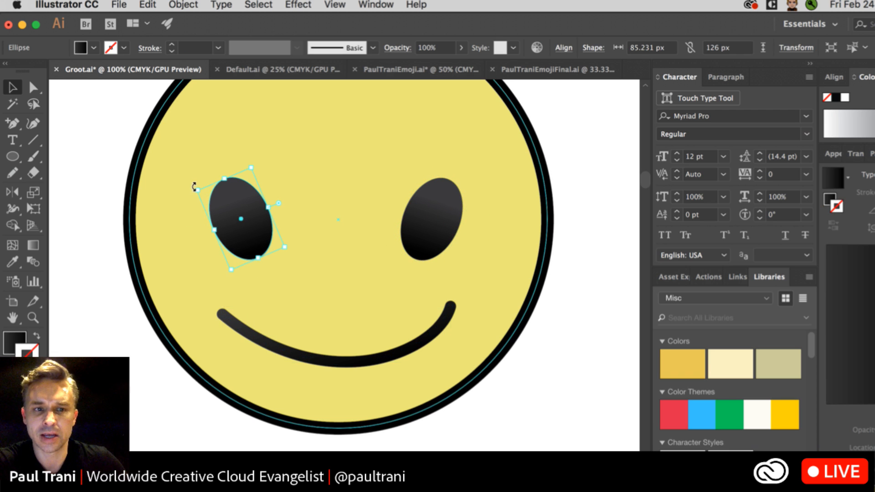
drag(193, 187, 204, 175)
click(434, 206)
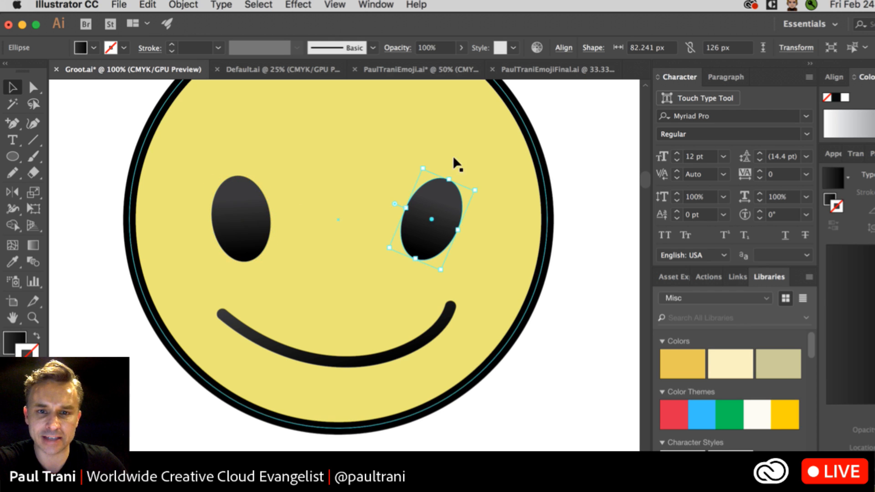
drag(476, 182, 474, 163)
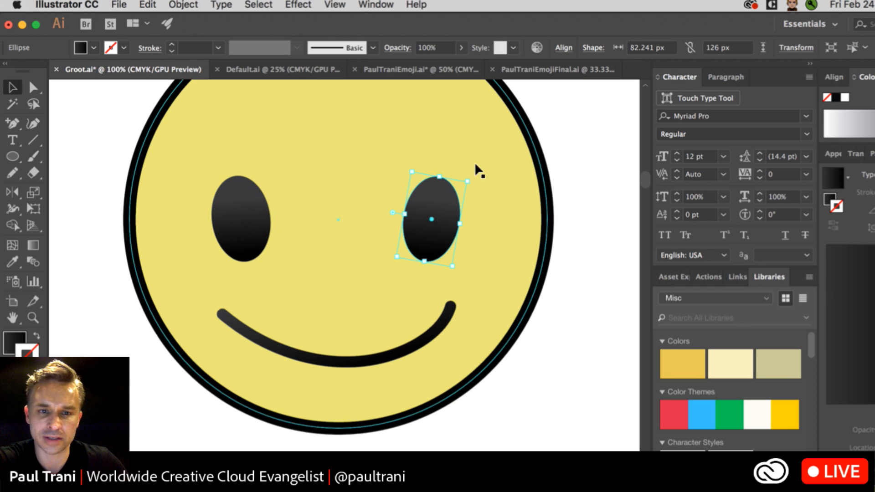
Widen the middle of the smile's stroke to about 46 px with the Width tool and taper both ends to narrow points.
click(242, 327)
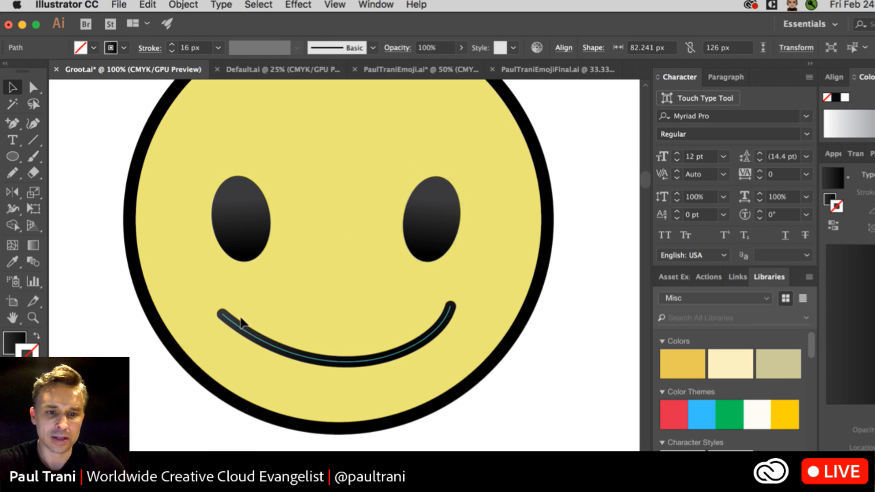
key(super+equal)
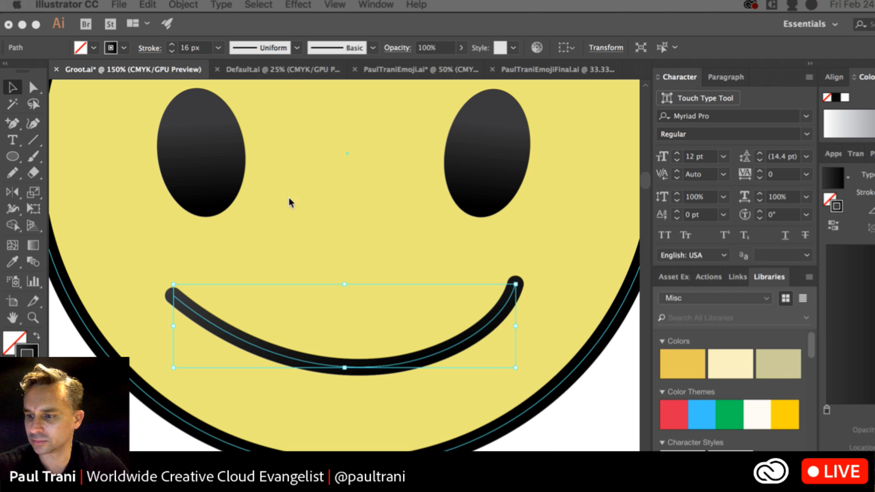
click(367, 366)
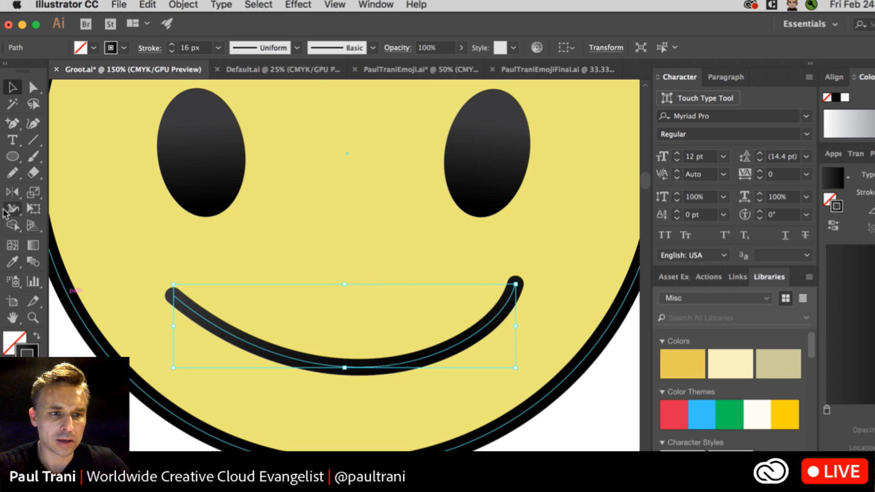
click(11, 210)
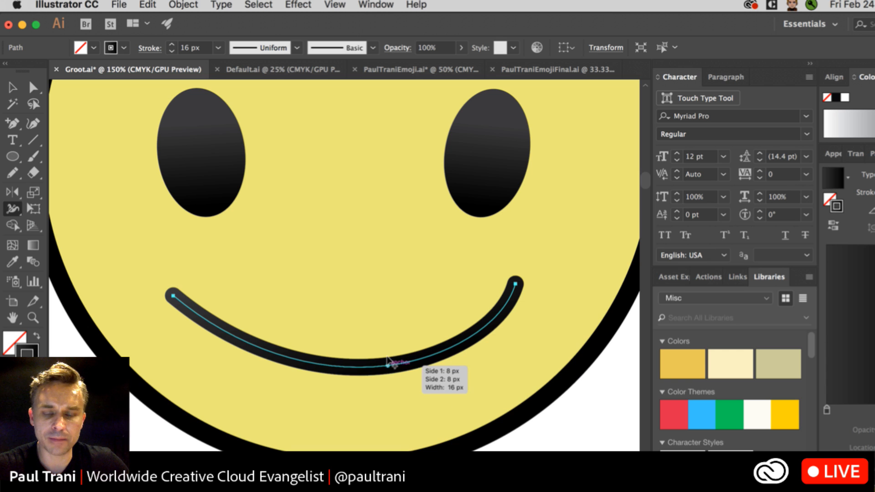
drag(387, 363, 384, 336)
drag(173, 294, 177, 298)
drag(518, 288, 518, 283)
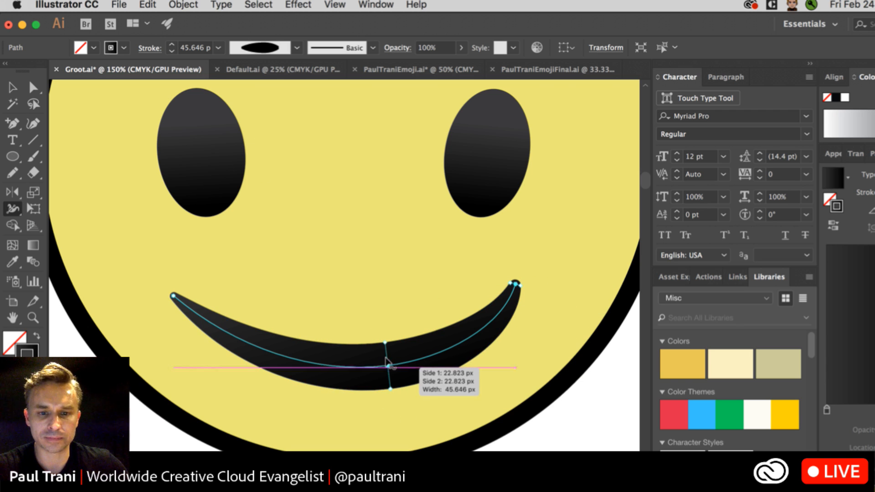
Shift the smile's widest point along the path to the center of the mouth and deselect the artwork.
drag(387, 362, 342, 366)
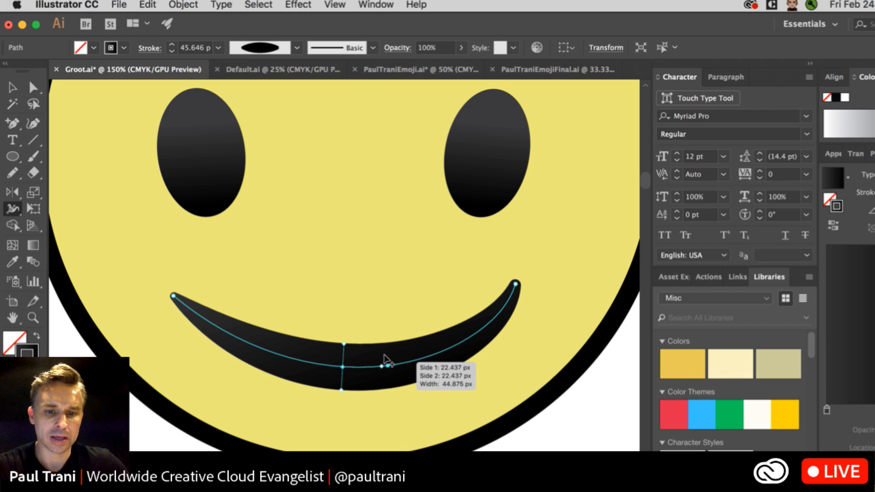
click(13, 88)
key(super+shift+a)
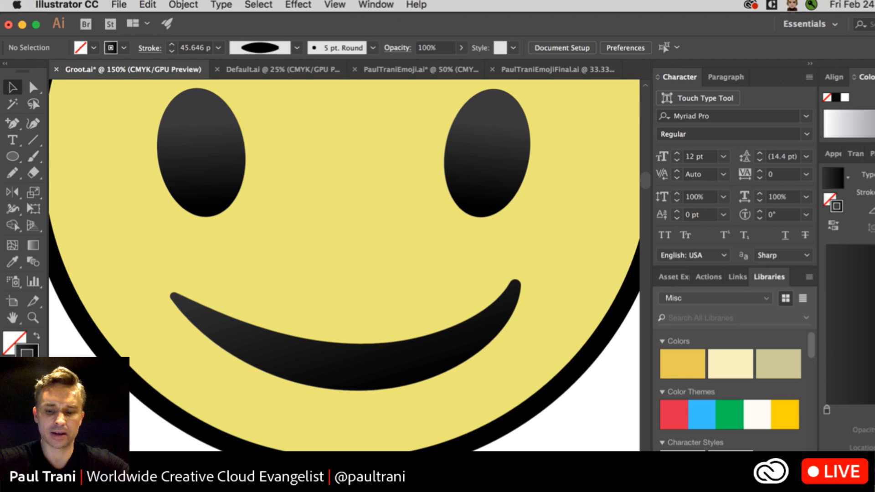
Replace the face circle's solid yellow fill with the dark radial gradient.
key(p)
scroll(360, 364, left, 1)
click(360, 367)
click(612, 322)
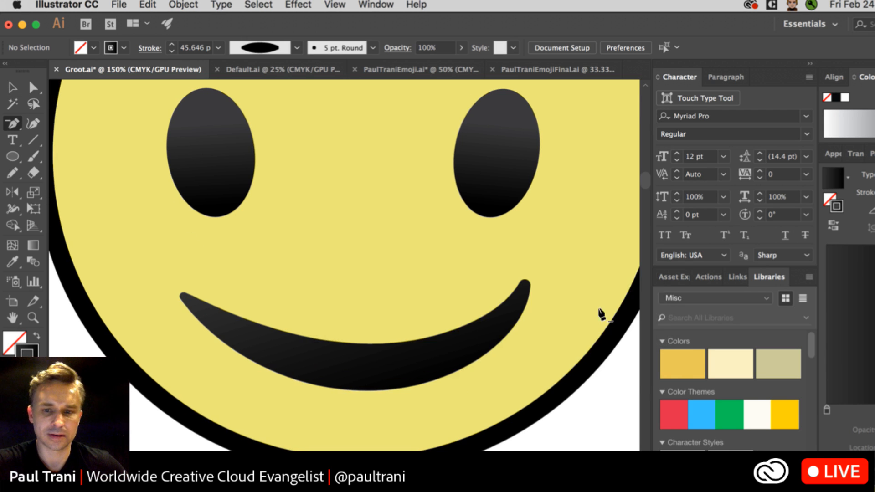
drag(250, 122, 224, 278)
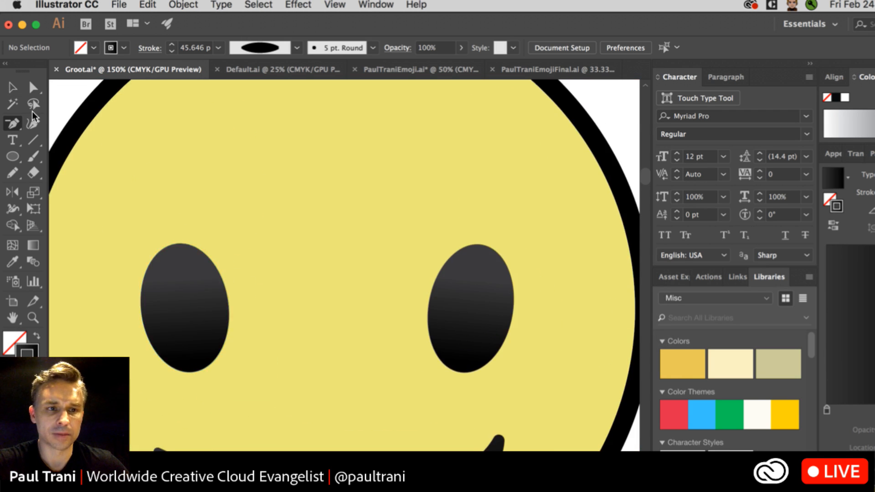
click(13, 88)
click(338, 168)
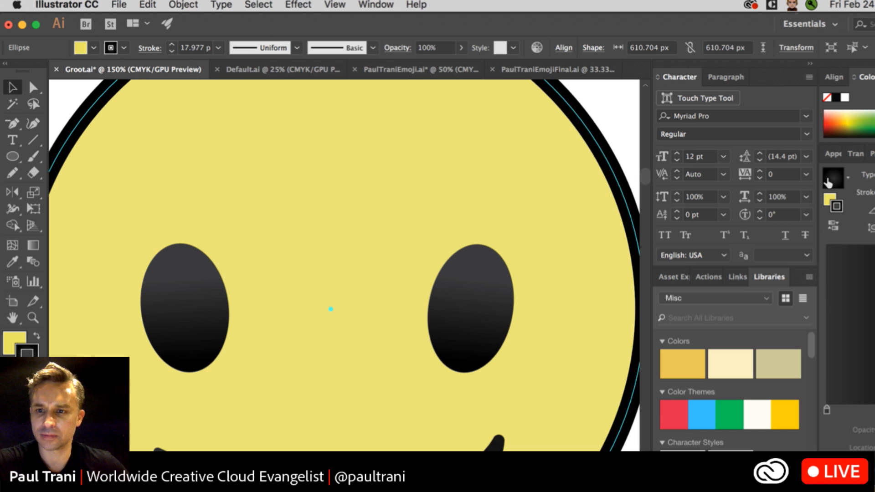
click(828, 199)
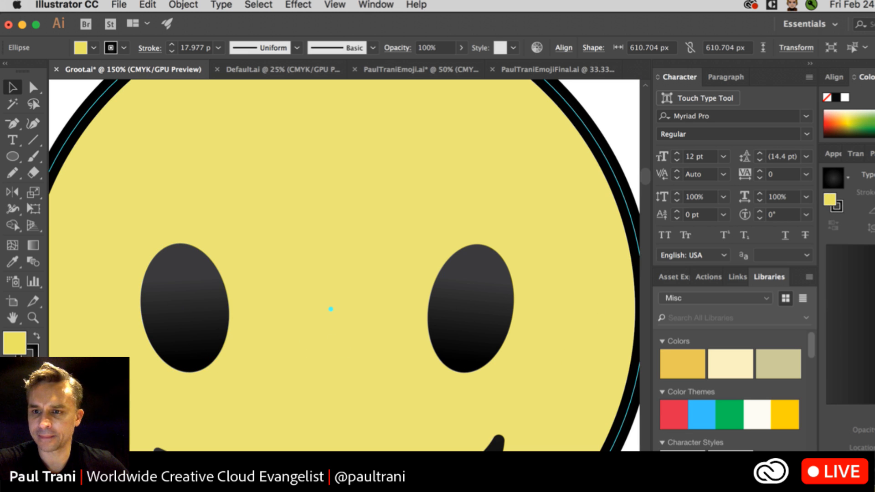
key(period)
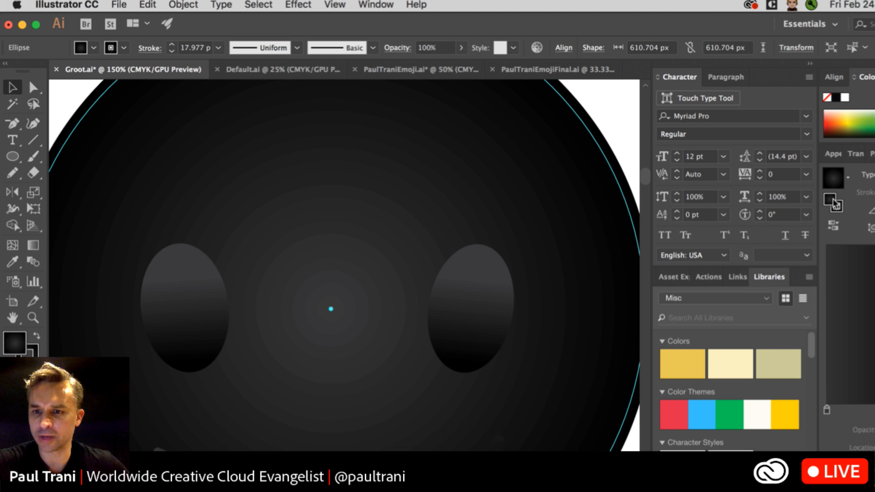
Recolor both stops of the face's radial gradient to bright yellow.
click(827, 410)
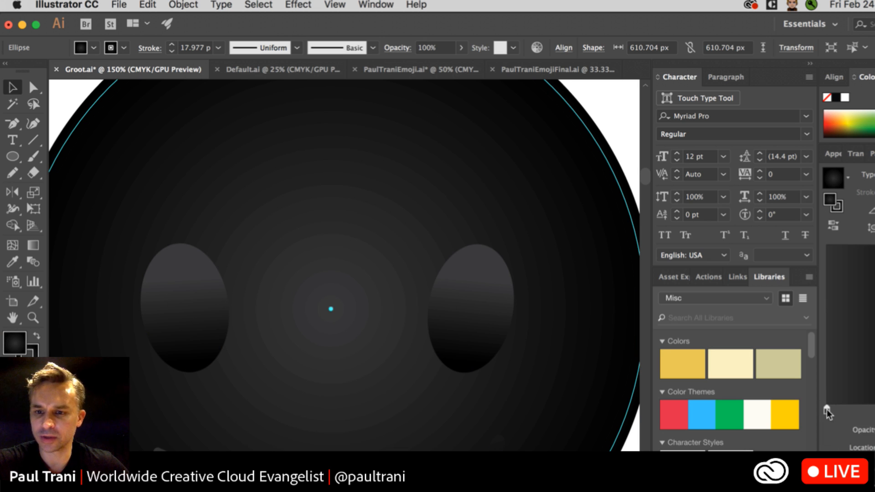
double_click(827, 410)
click(837, 450)
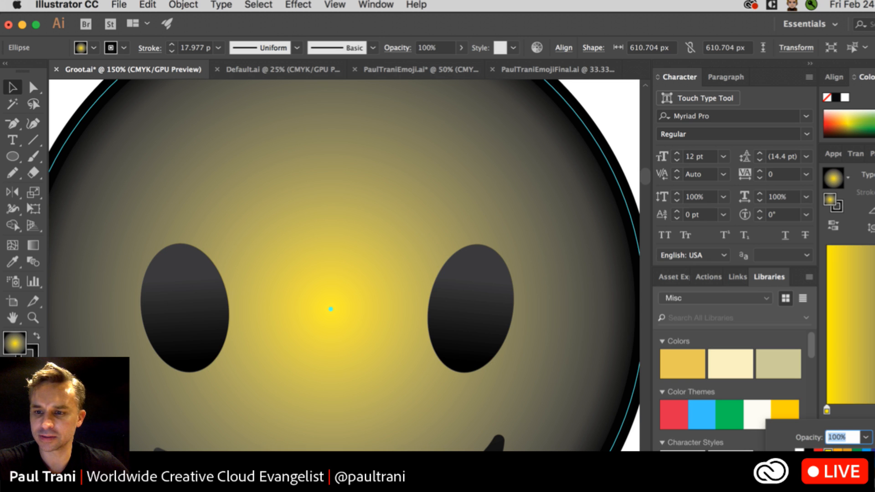
double_click(874, 410)
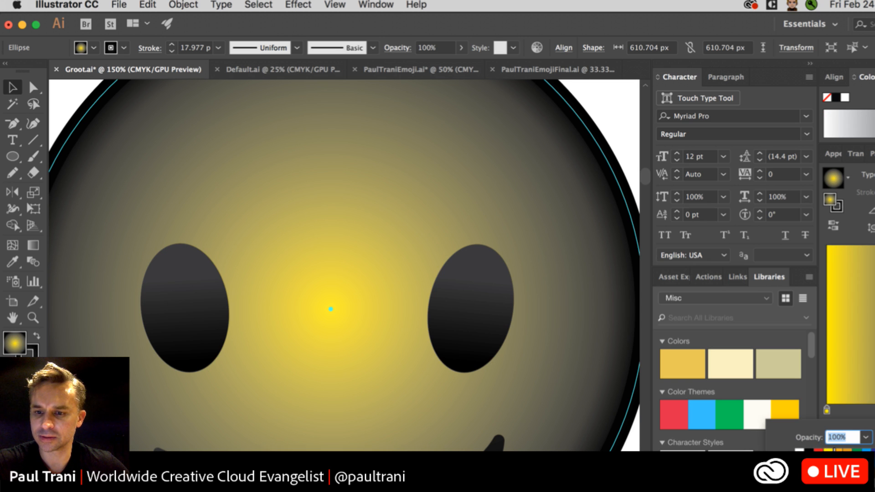
click(828, 450)
Lighten the gradient's starting stop to a pale yellow so the center of the face glows.
double_click(827, 411)
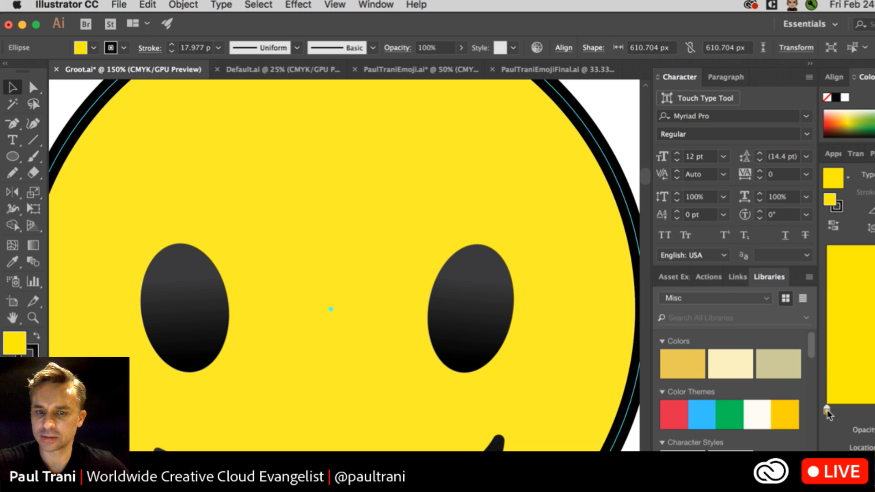
click(780, 456)
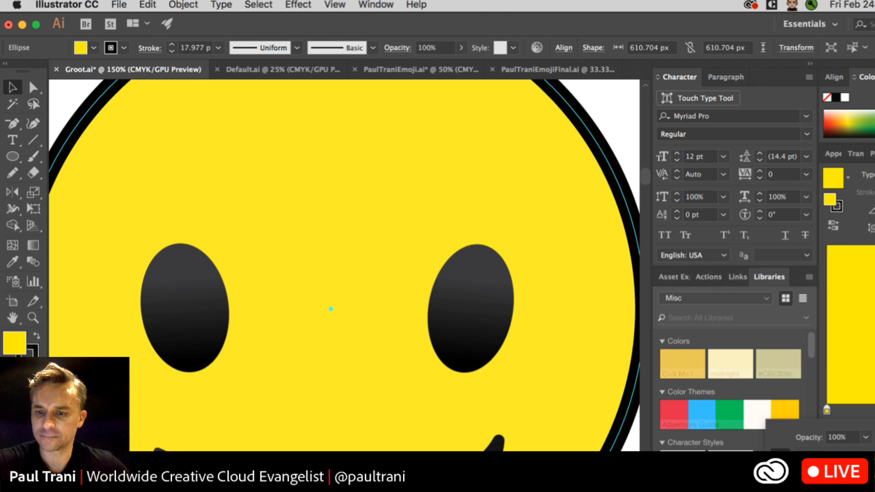
drag(873, 482, 847, 482)
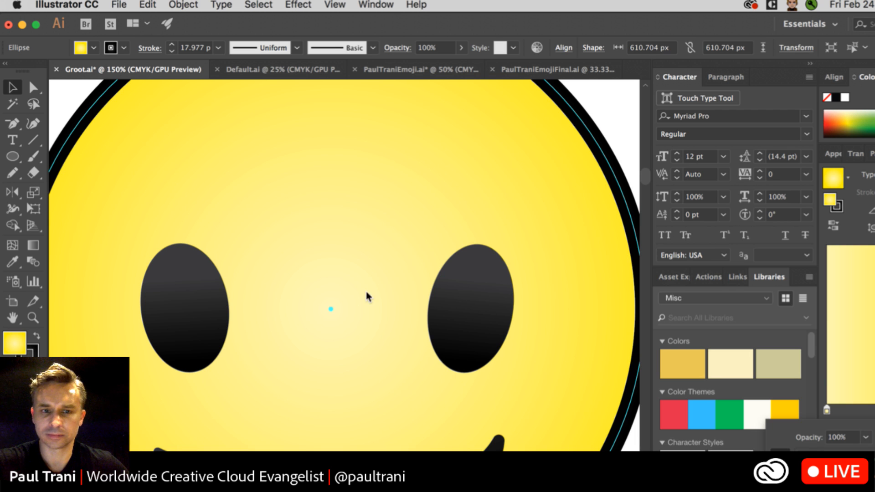
Move the face gradient's pale center down and right, below the right eye, with the Gradient tool.
click(331, 220)
click(32, 244)
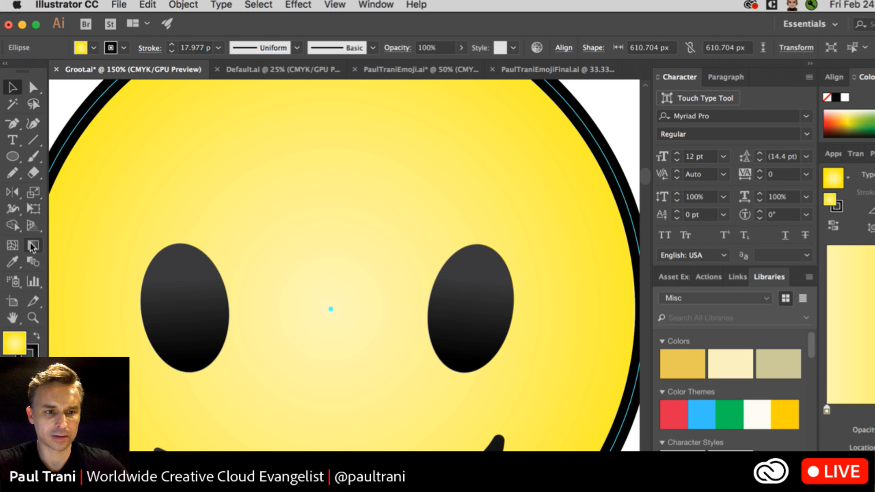
mouse_move(330, 308)
mouse_down()
mouse_move(404, 398)
mouse_move(445, 416)
mouse_move(414, 390)
mouse_move(325, 244)
mouse_move(446, 422)
mouse_up()
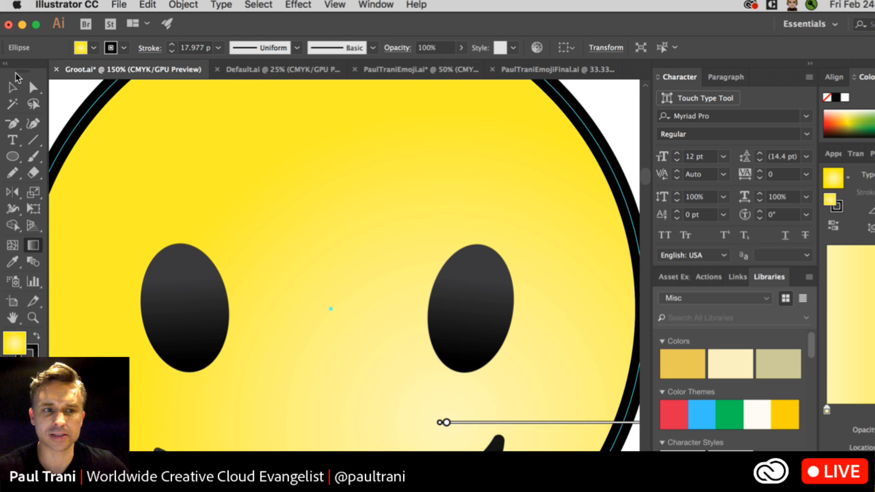
click(16, 89)
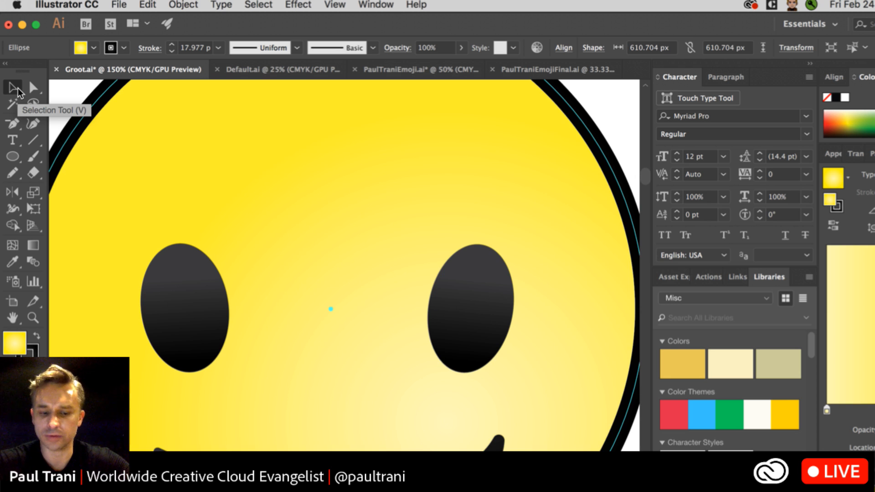
key(super+minus)
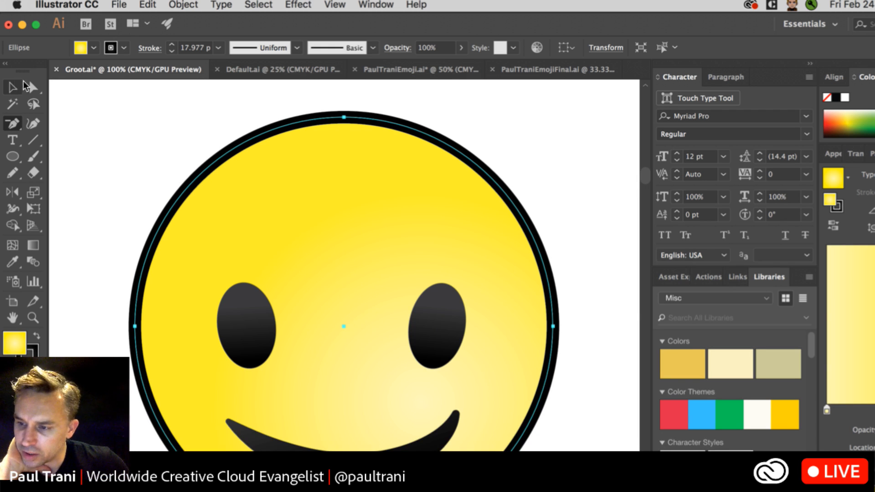
click(177, 347)
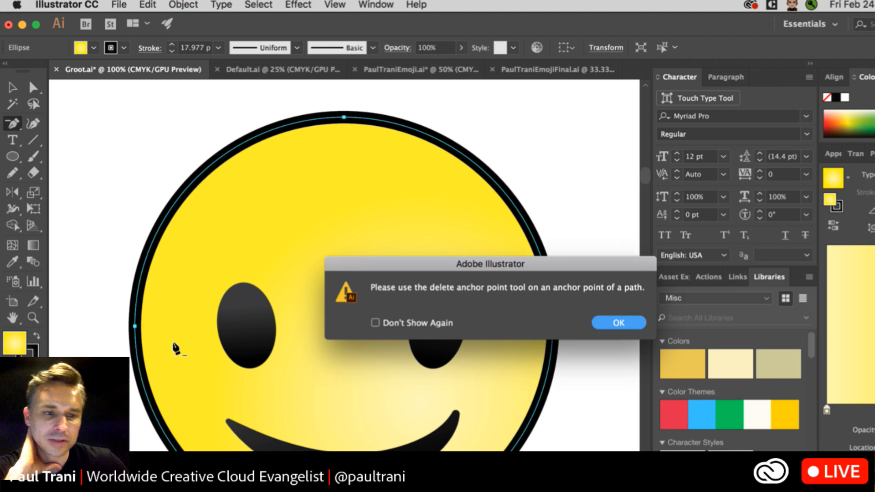
click(606, 324)
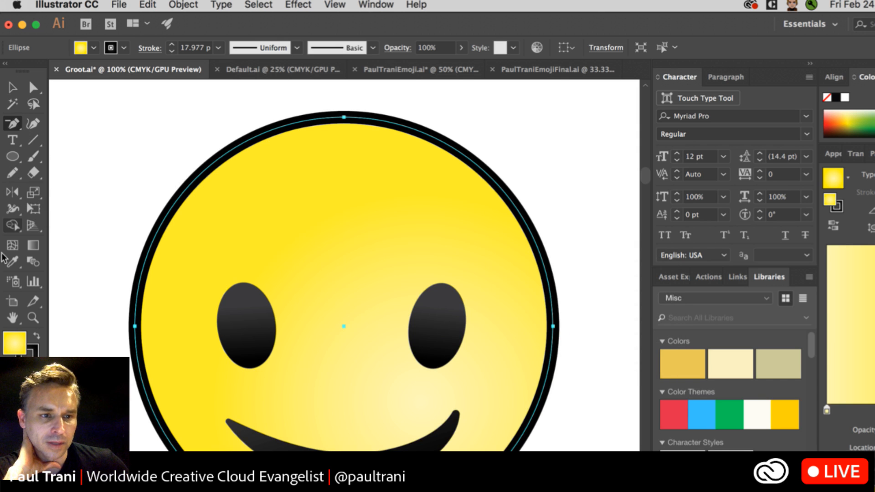
click(13, 226)
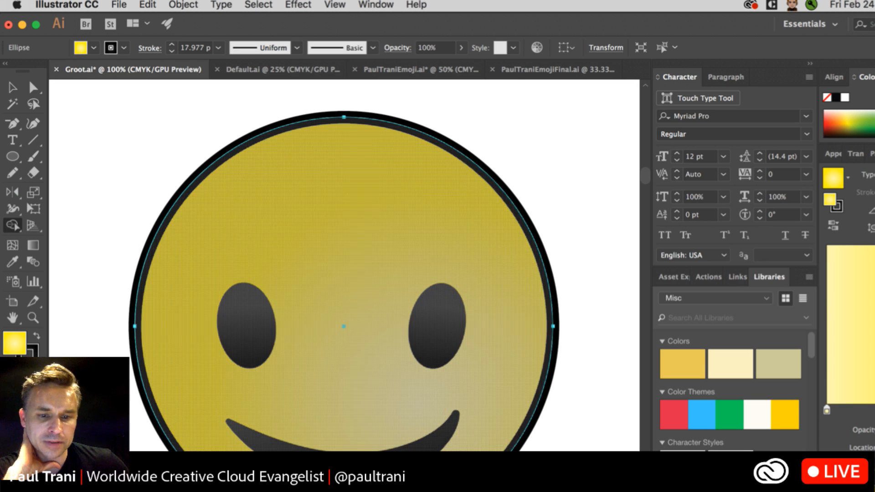
Thicken the face outline at its bottom to about 34 px and thin it at the top with the Width tool, then deselect.
click(13, 208)
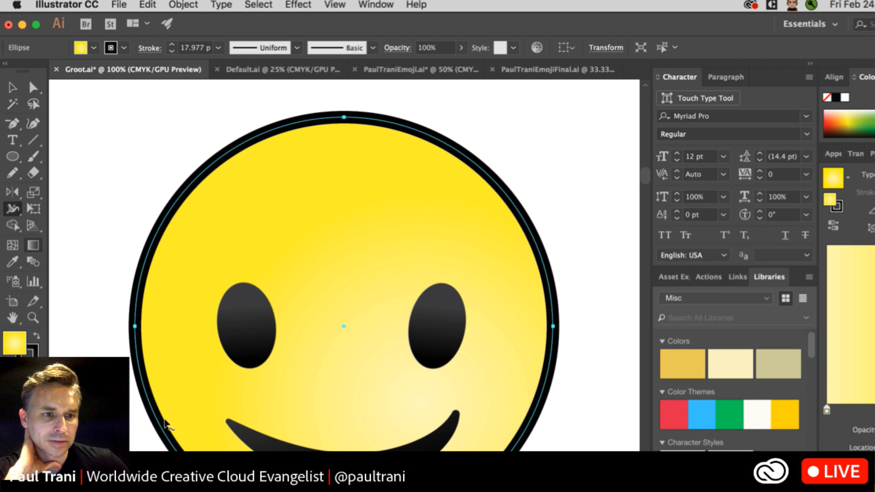
drag(344, 483, 344, 491)
drag(344, 117, 348, 117)
click(12, 88)
click(82, 139)
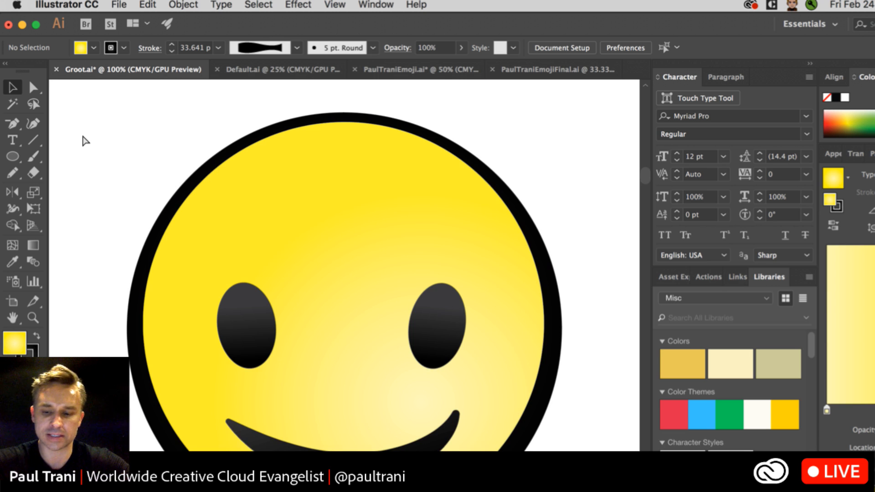
Detach the Libraries panel, collapse the neighbouring panel column and place Libraries beside the emoji's artboard.
key(super+minus)
key(super+minus)
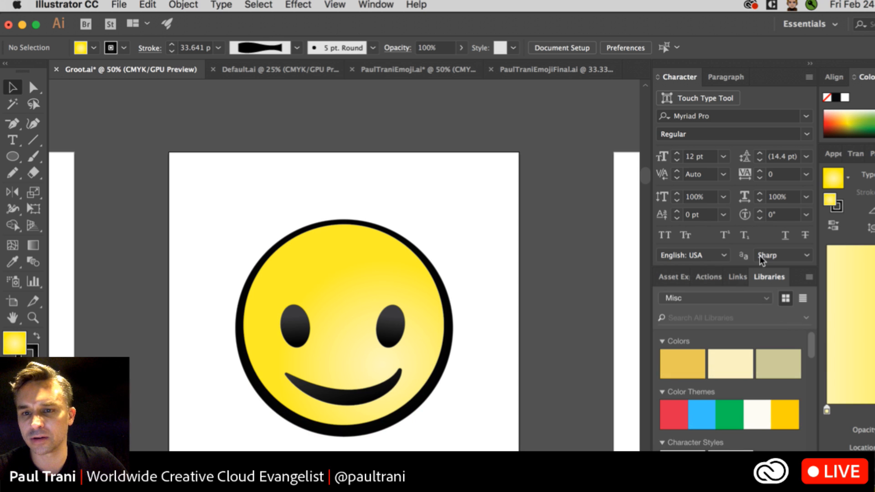
drag(771, 276, 574, 120)
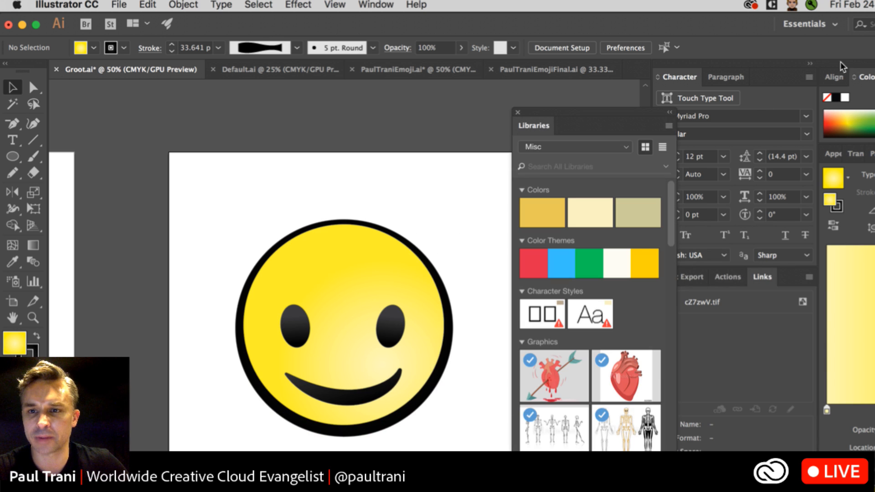
click(810, 64)
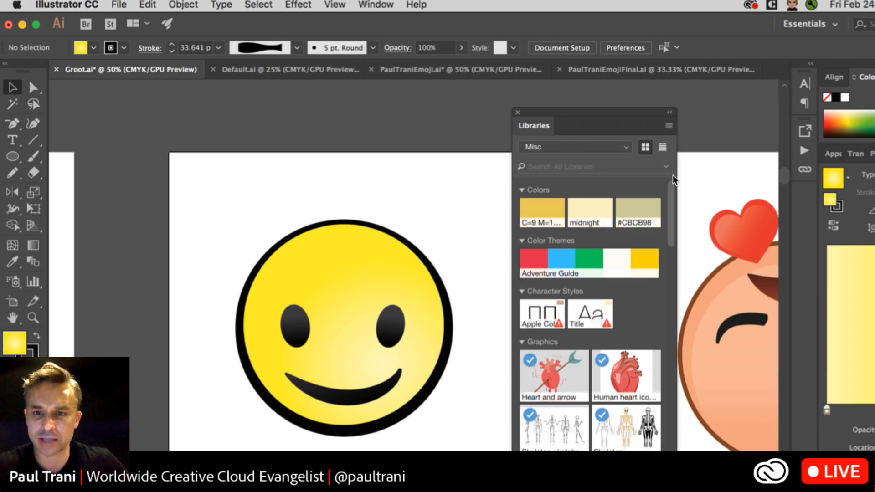
drag(617, 112, 686, 106)
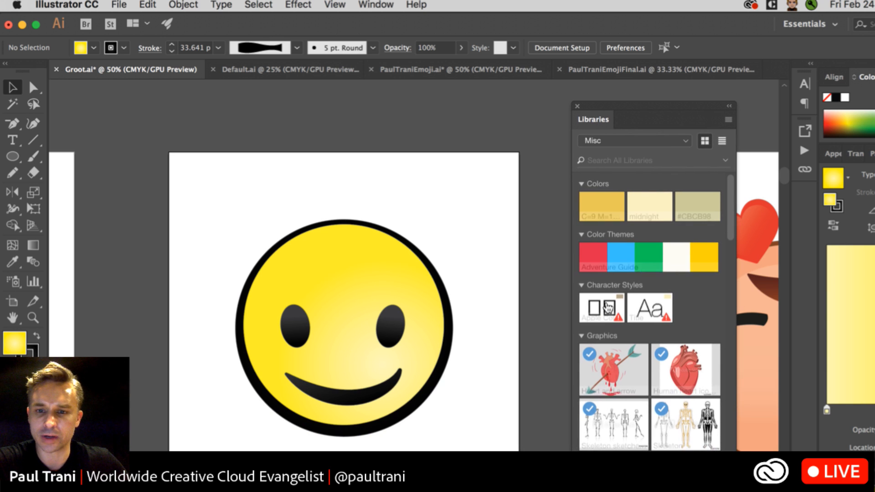
Search Adobe Stock for "emoji" from within Libraries and expand the results.
click(727, 167)
click(711, 176)
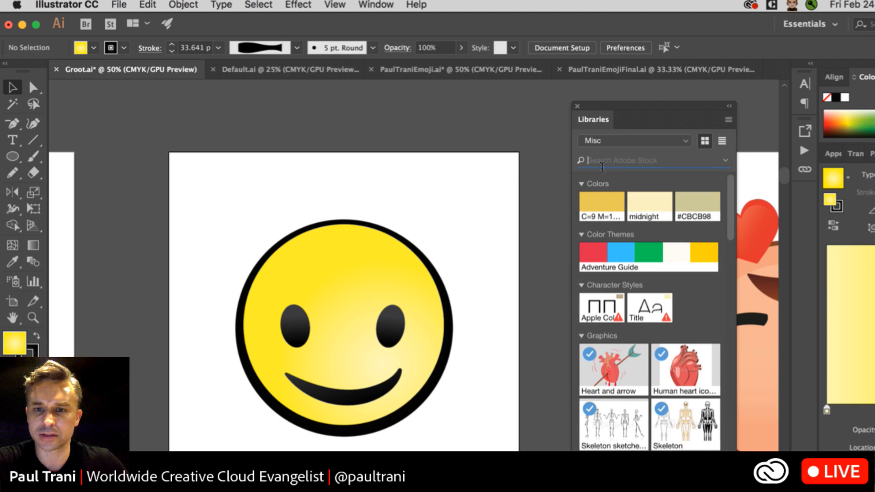
text(ewm)
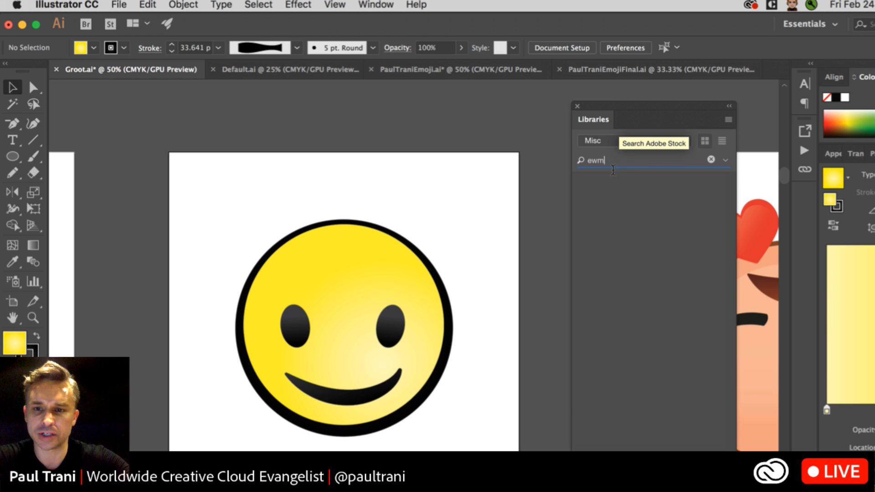
key(BackSpace)
key(BackSpace)
text(moji)
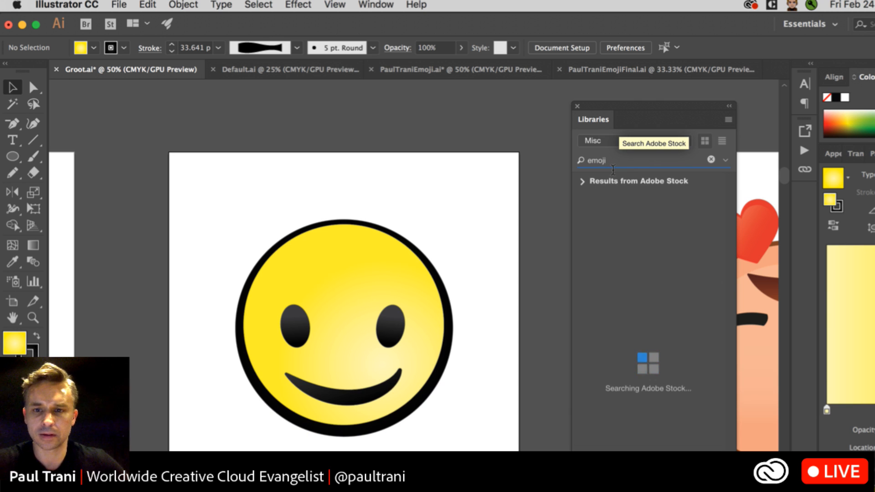
click(581, 181)
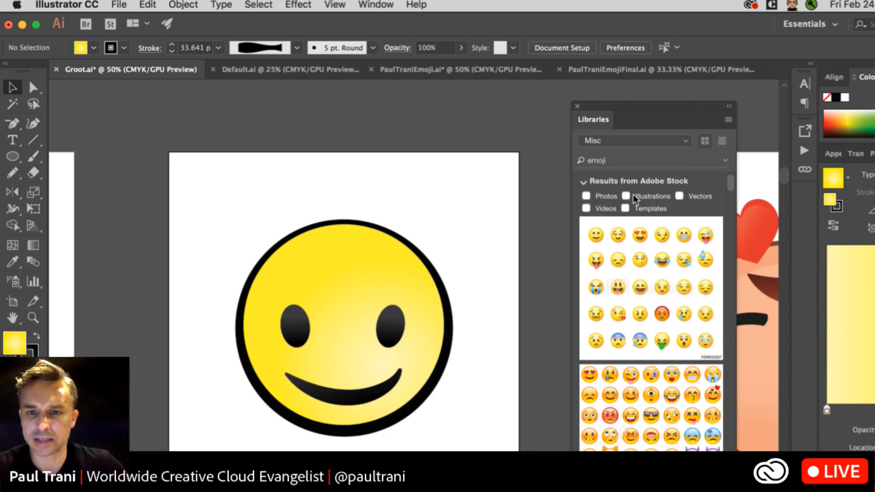
Filter the Adobe Stock results to vectors, then license the first emoticon set and save it to the Misc library.
click(679, 195)
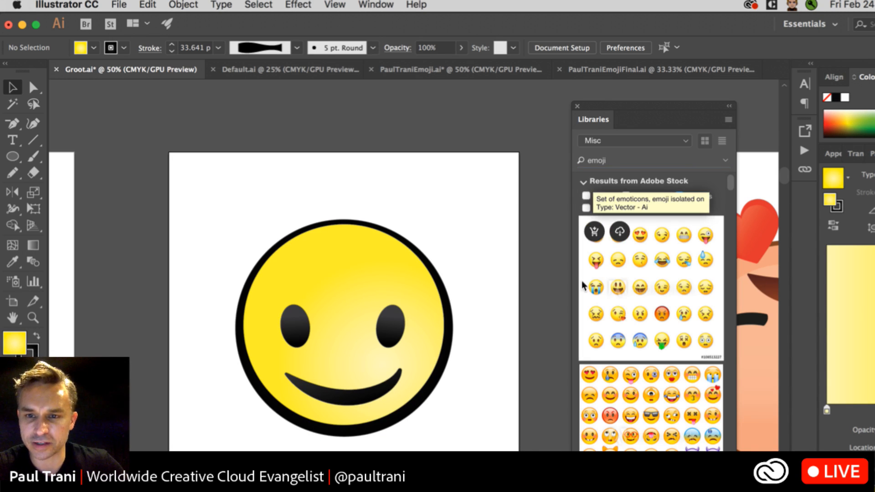
scroll(615, 412, down, 1)
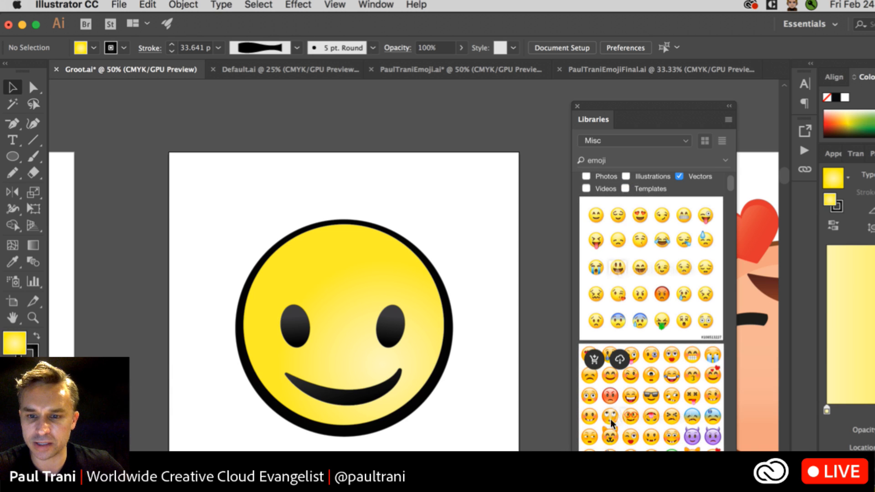
scroll(611, 420, down, 2)
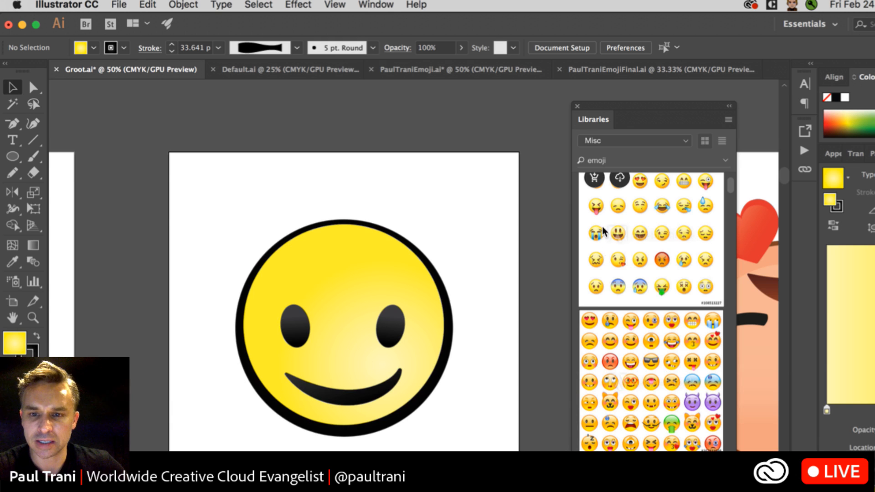
scroll(622, 235, up, 3)
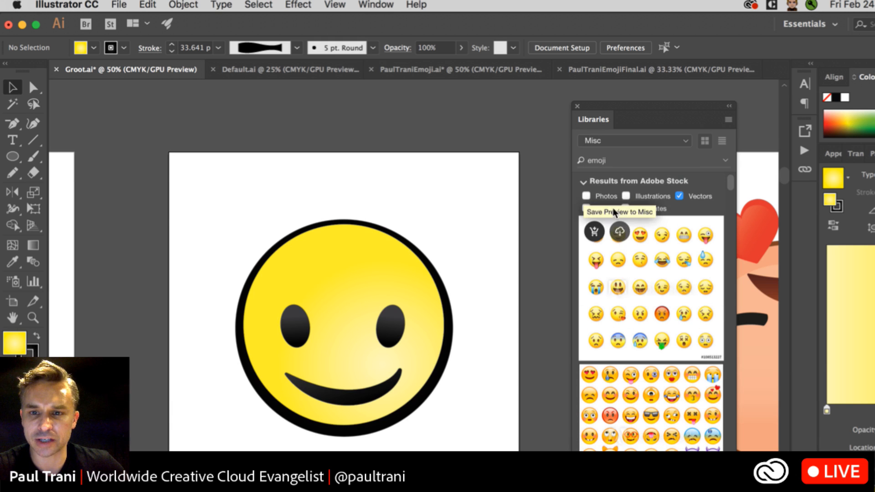
click(596, 236)
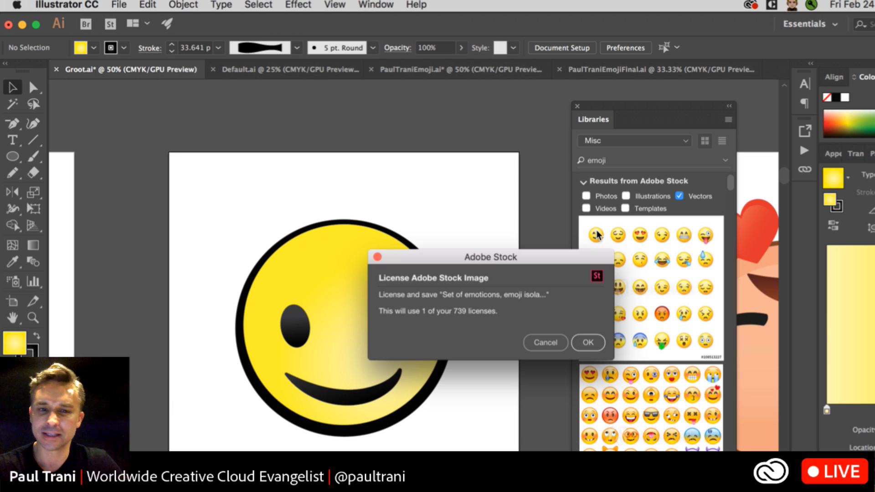
click(599, 344)
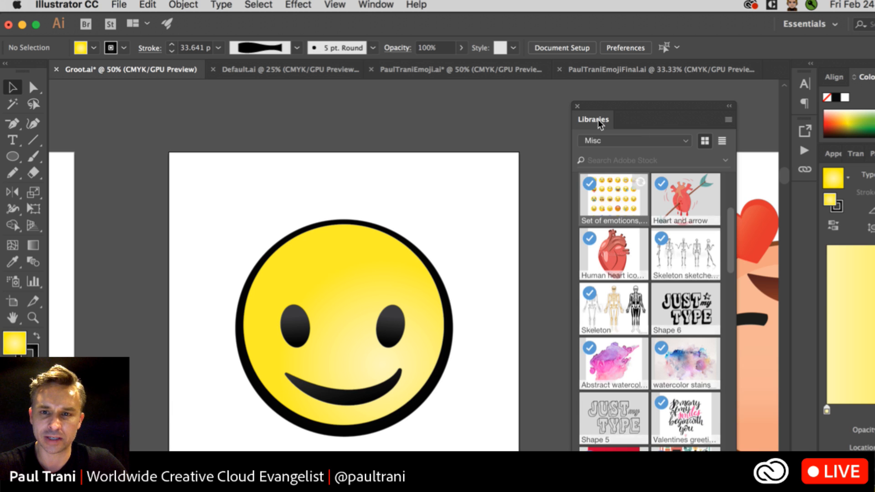
Dock Libraries back into the collapsed panel column, expand the column and group Libraries with Links.
drag(598, 120, 802, 201)
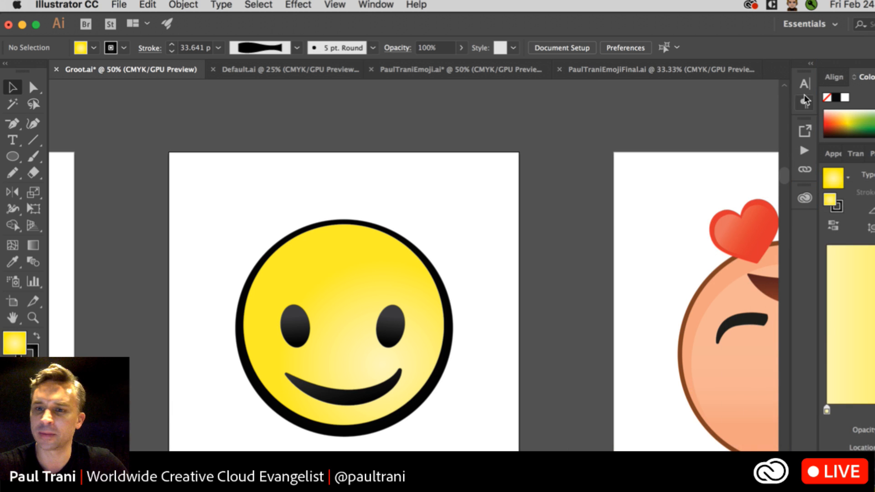
click(811, 66)
double_click(761, 74)
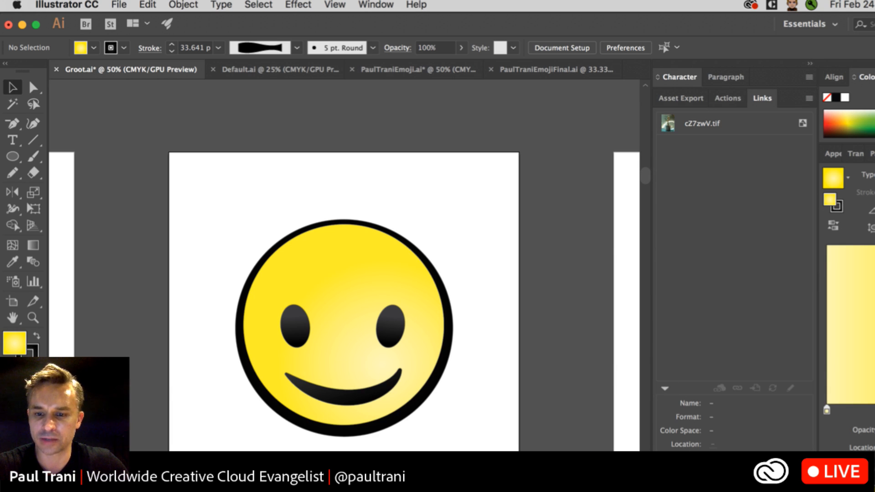
drag(672, 471, 707, 97)
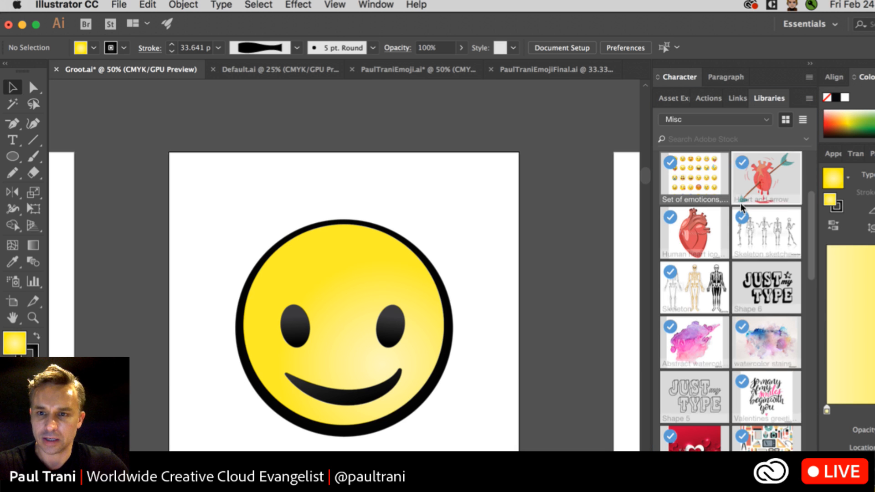
Open the licensed emoticon set from the Misc library and examine the first-row emojis up close.
double_click(693, 182)
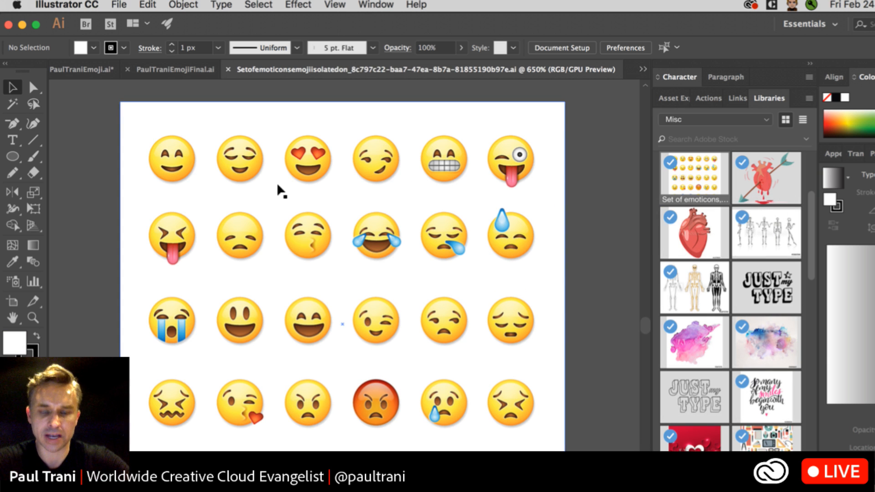
key(super+equal)
key(super+equal)
key(super+equal)
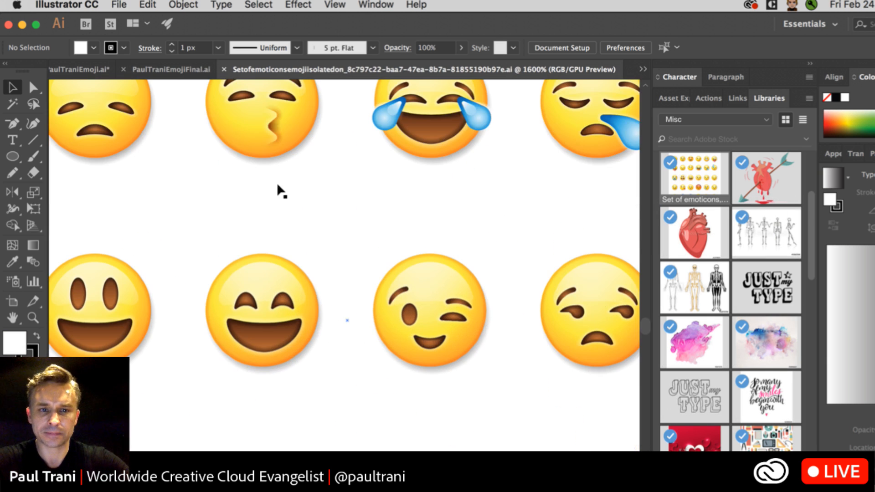
drag(276, 194, 461, 412)
drag(314, 112, 450, 232)
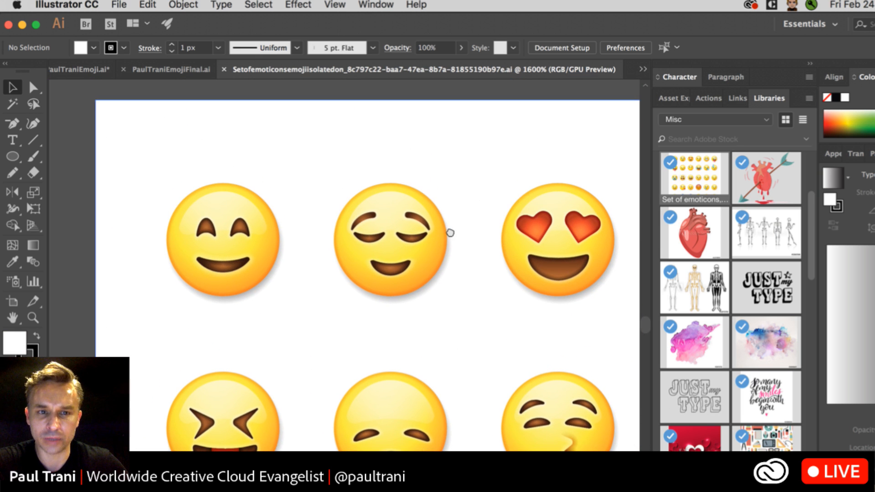
key(super+equal)
key(super+equal)
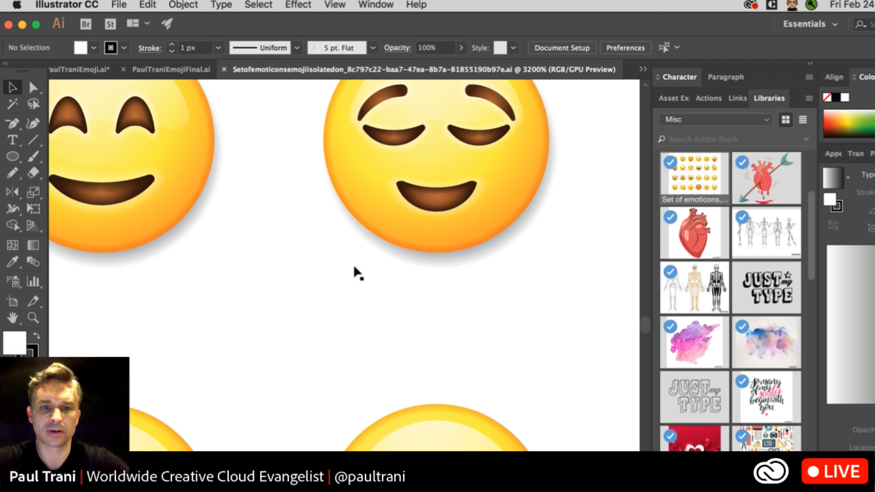
Ungroup the whole emoticon artwork into separate emojis and deselect everything.
drag(332, 259, 319, 437)
click(331, 356)
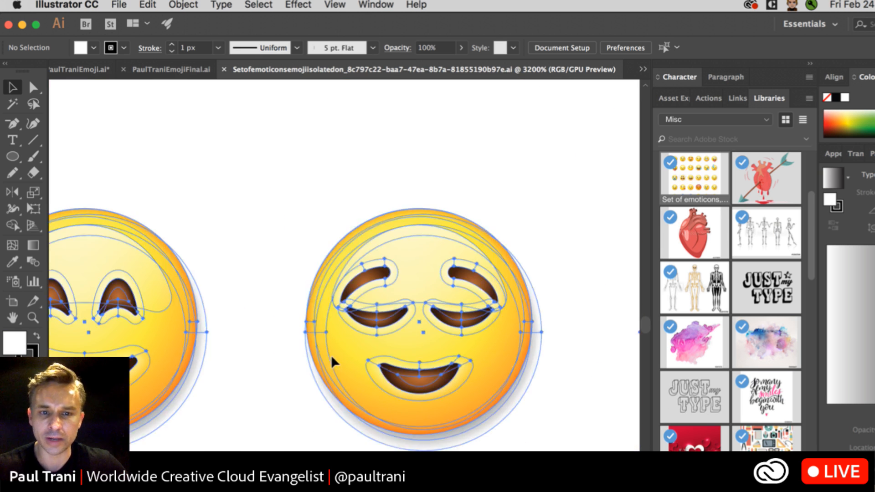
click(32, 87)
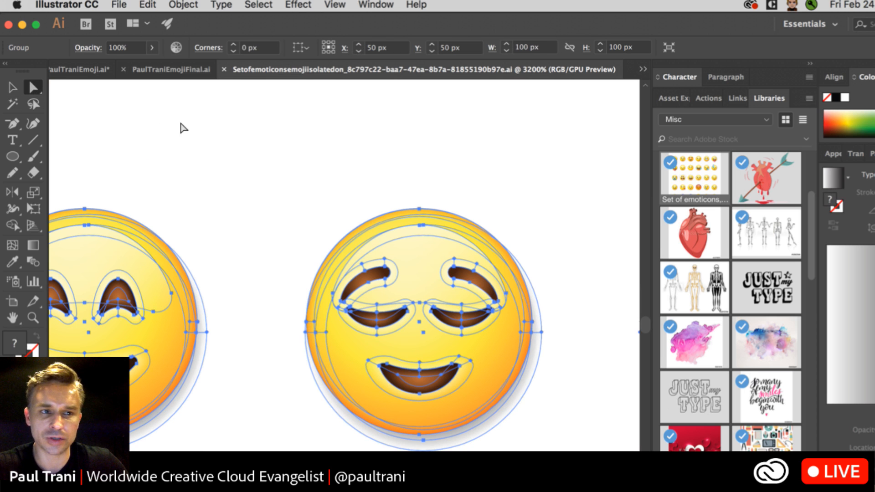
right_click(473, 127)
click(497, 248)
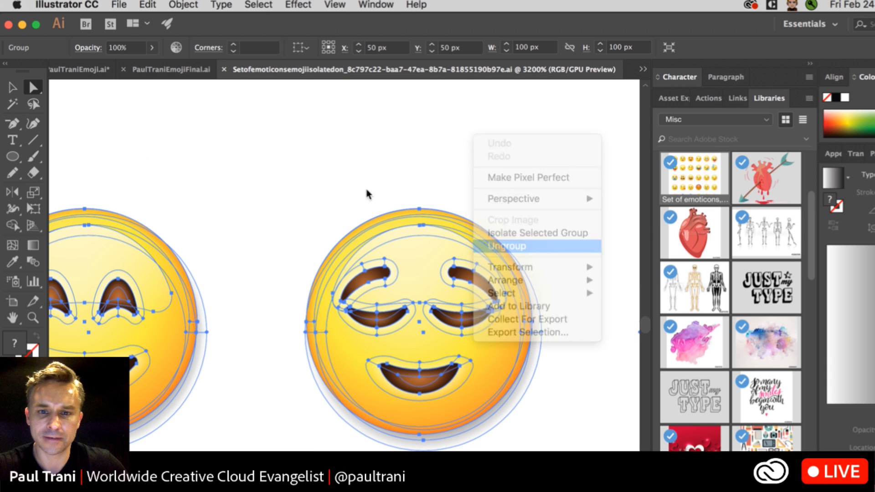
key(super+minus)
key(super+minus)
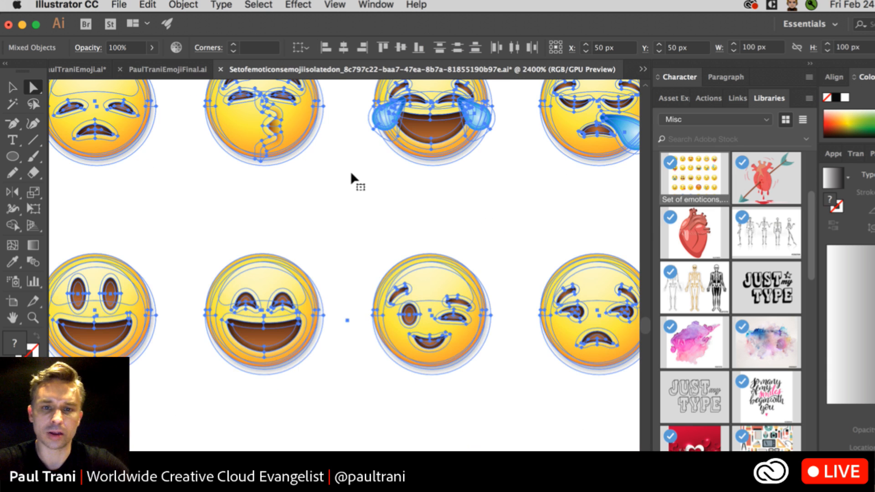
key(super+minus)
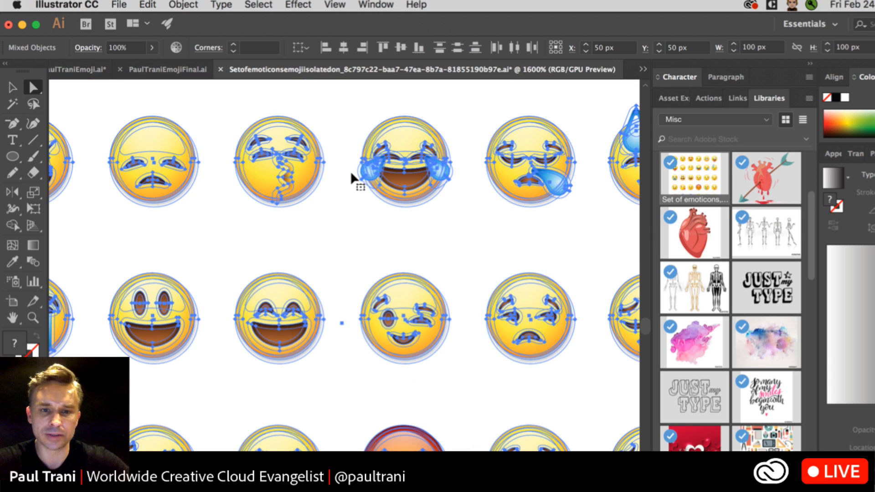
key(super+minus)
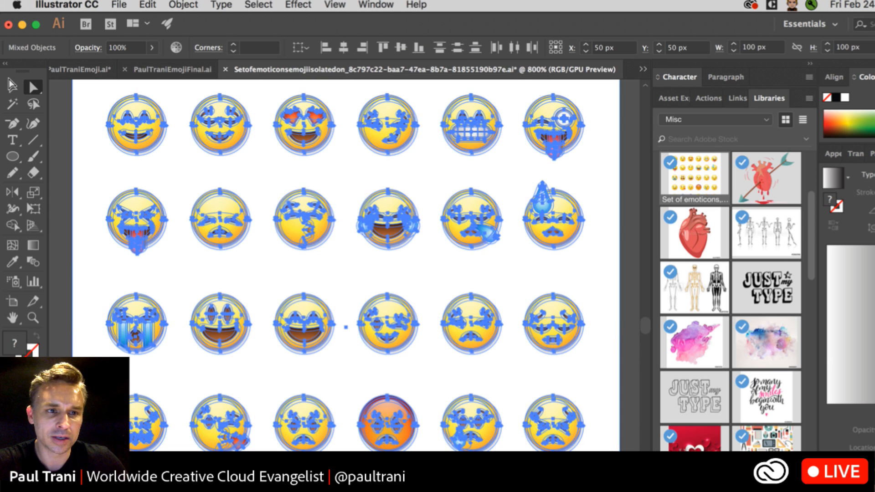
key(super+minus)
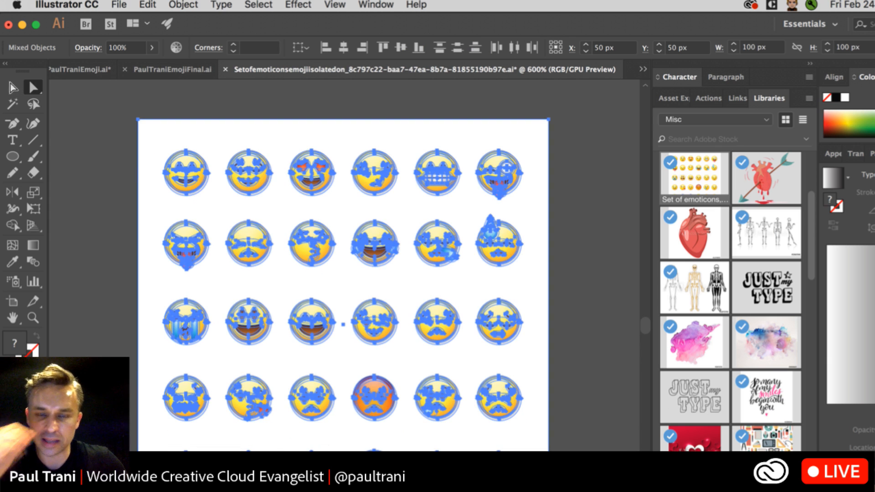
click(13, 87)
key(super+shift+a)
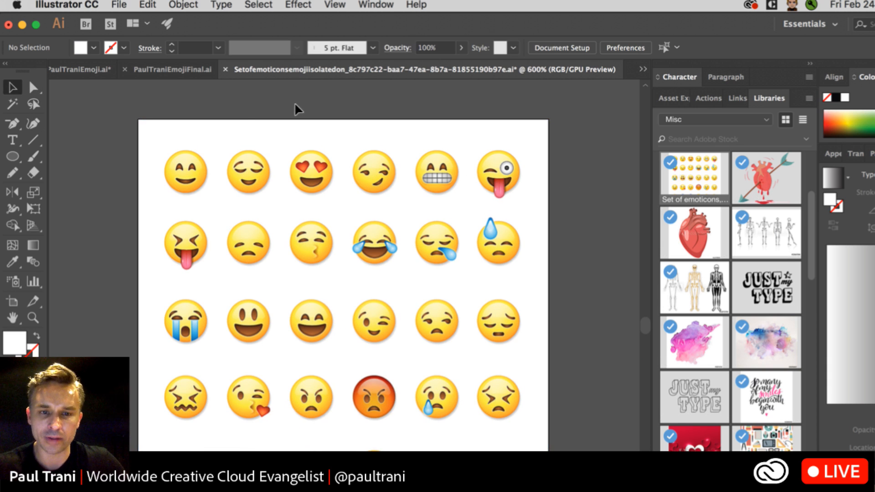
Switch to Groot.ai to view the Groot artboard, then return to the emoticon set file.
drag(202, 109, 213, 111)
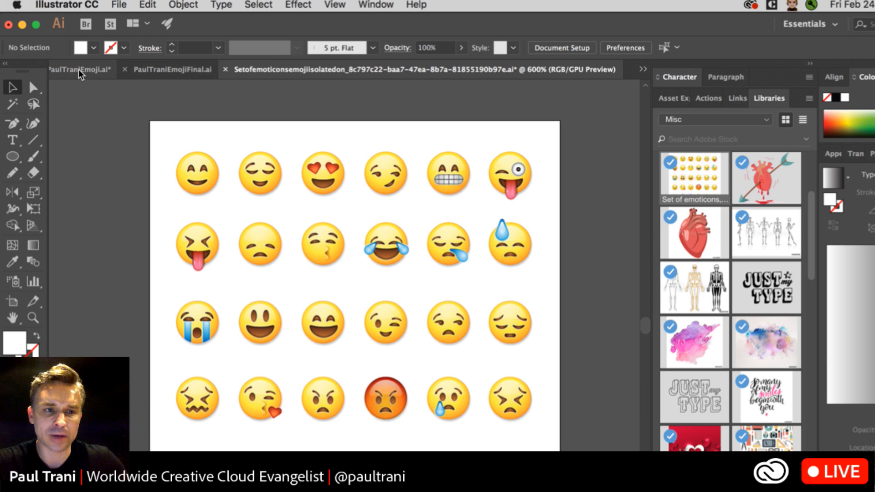
click(638, 69)
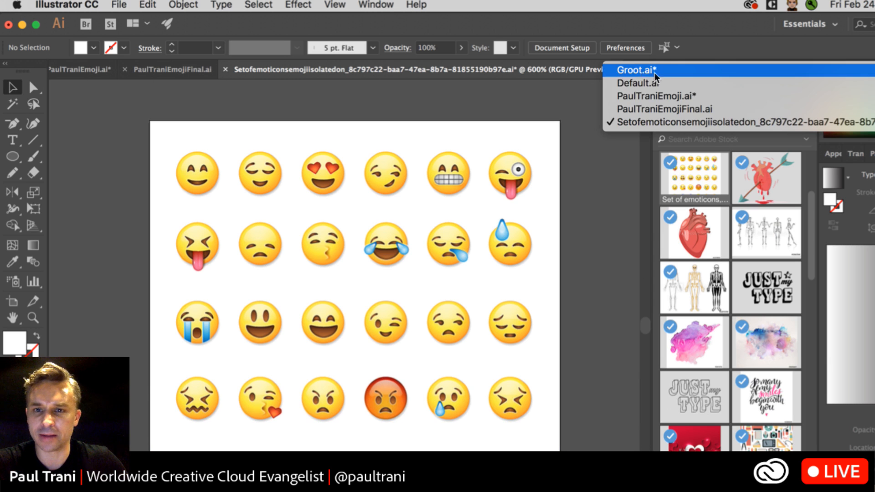
click(680, 72)
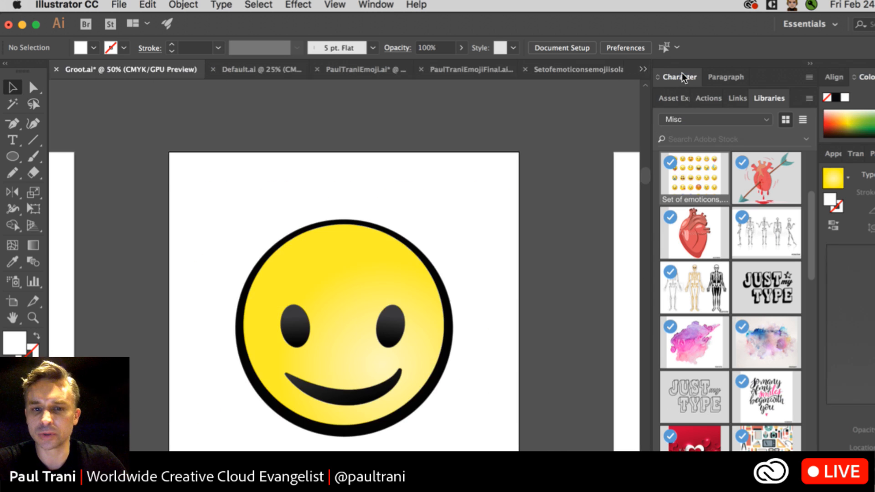
drag(146, 225, 459, 201)
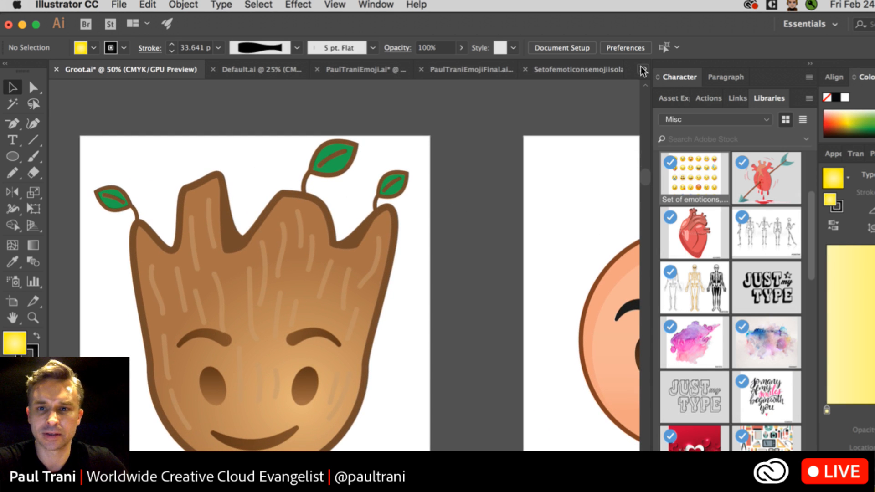
double_click(694, 182)
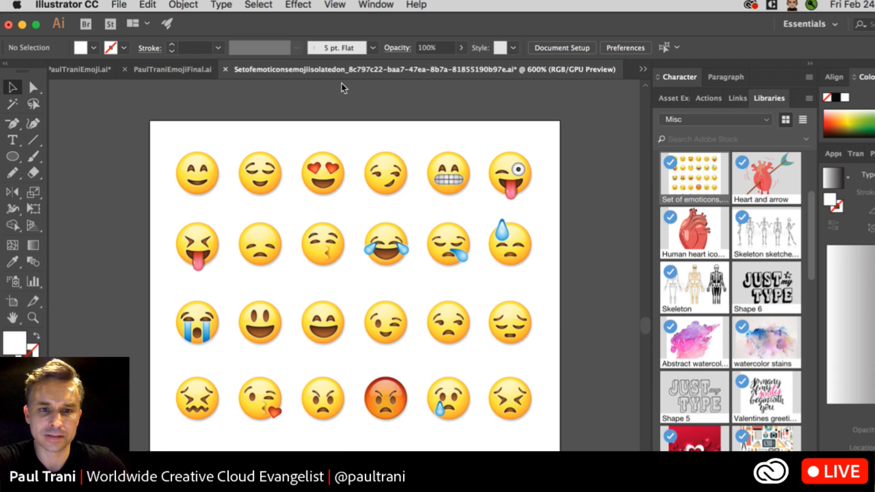
Select the heart-eyes emoji in the first row and ungroup it.
click(297, 149)
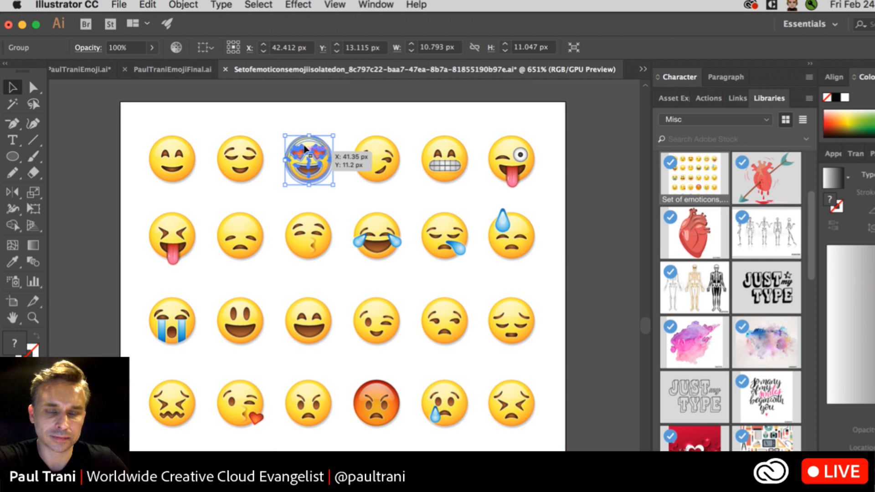
key(super+equal)
key(super+equal)
key(super+equal)
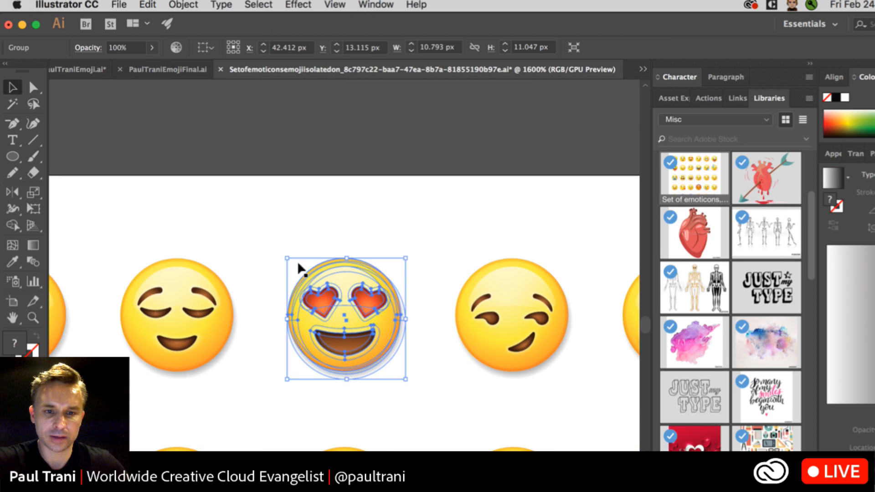
right_click(321, 291)
click(351, 417)
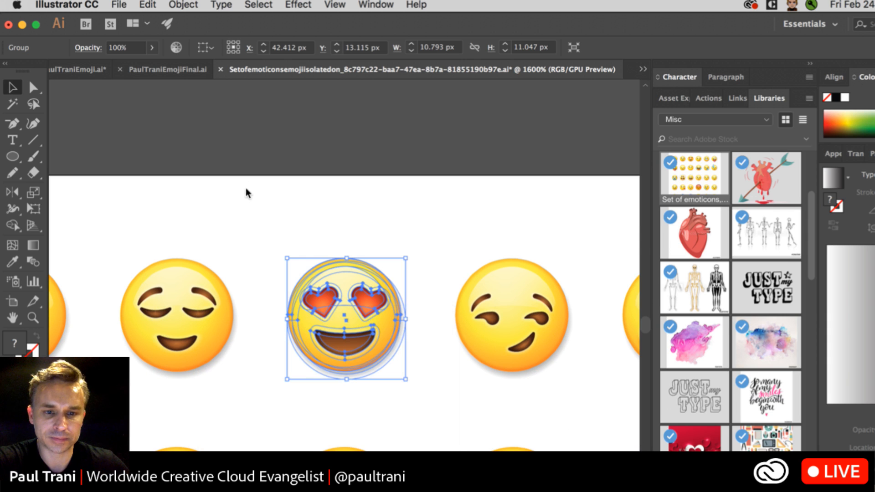
Delete the yellow face shapes of the heart-eyes emoji, keeping only its hearts and mouth.
click(322, 233)
click(332, 260)
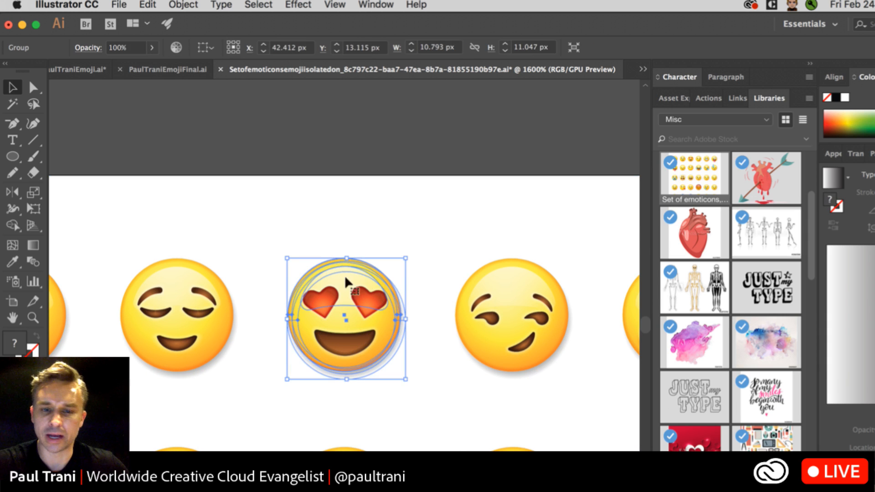
key(Delete)
drag(301, 260, 381, 282)
key(Delete)
Delete the white background rectangle behind the emojis.
drag(280, 250, 379, 309)
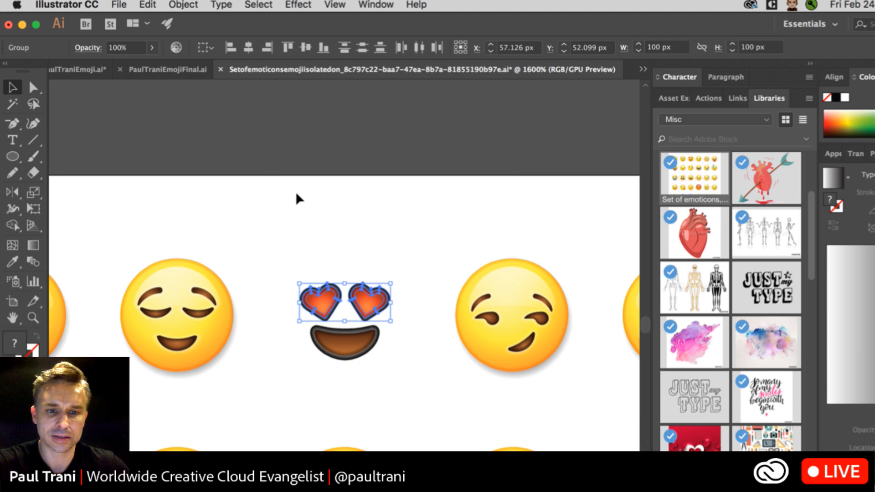
click(296, 191)
key(cmd+z)
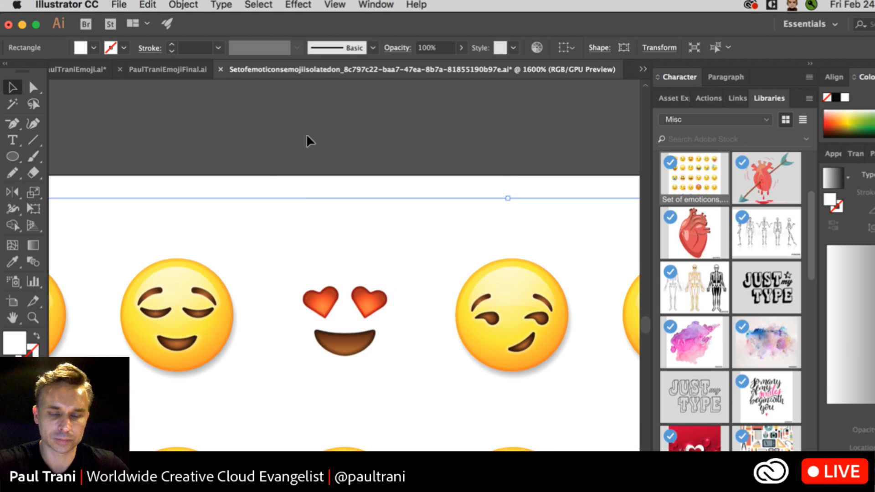
key(Delete)
Copy both heart eyes with their outer glow shapes and paste them into Groot.ai.
drag(289, 246, 353, 313)
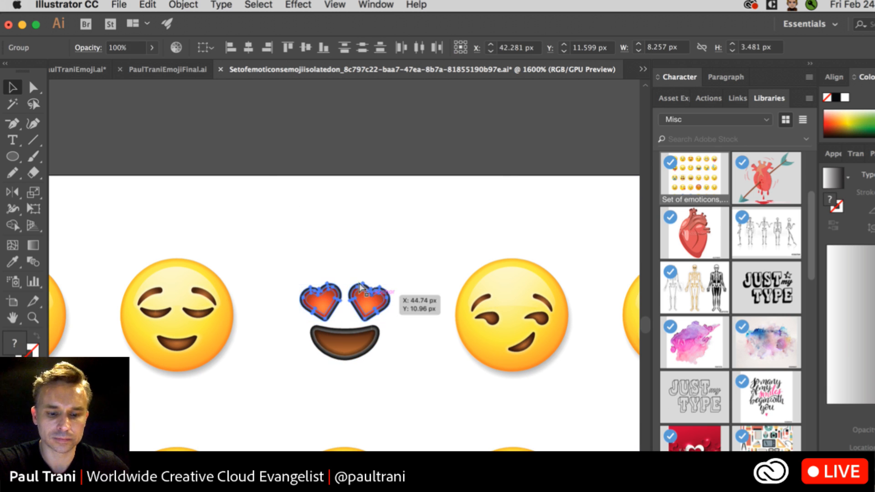
click(644, 67)
click(624, 69)
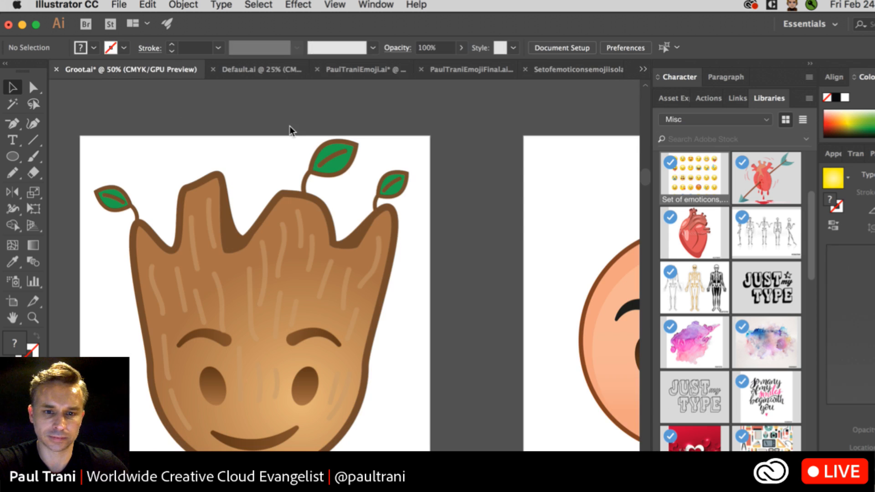
key(super+v)
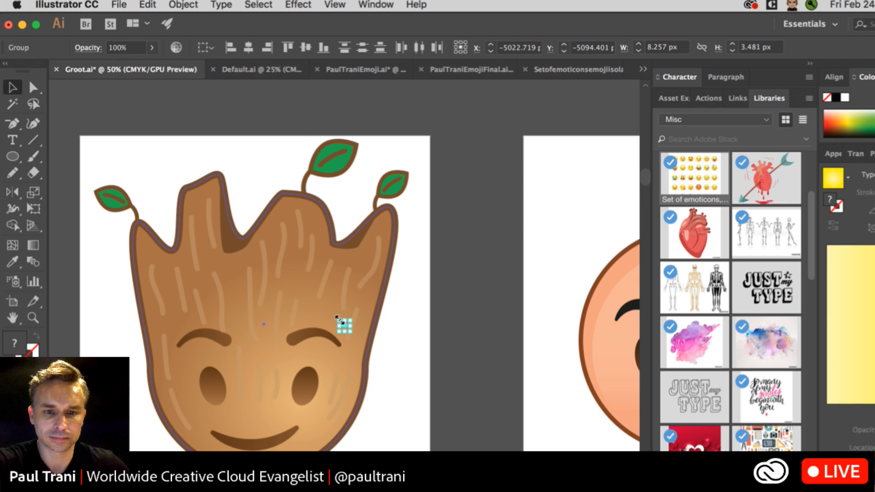
Enlarge the pasted pair of hearts and move it down so the left heart covers Groot's left eye.
drag(340, 320, 41, 109)
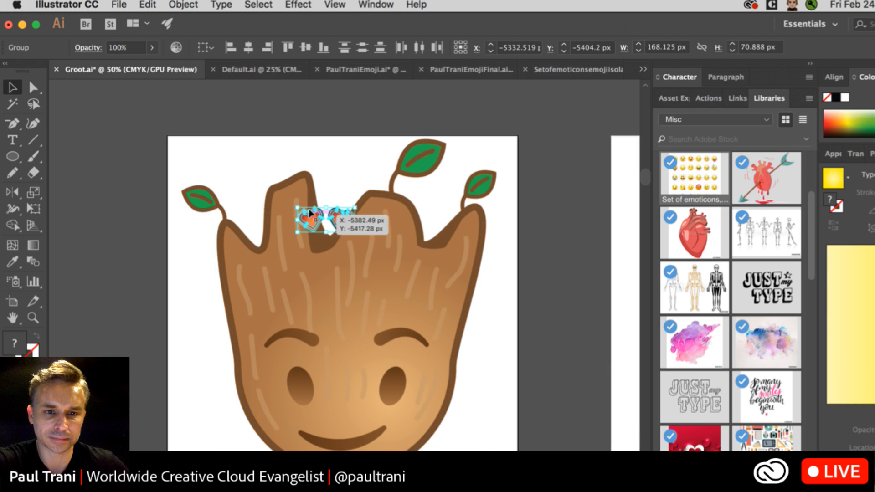
drag(309, 213, 303, 338)
drag(315, 387, 296, 381)
click(193, 432)
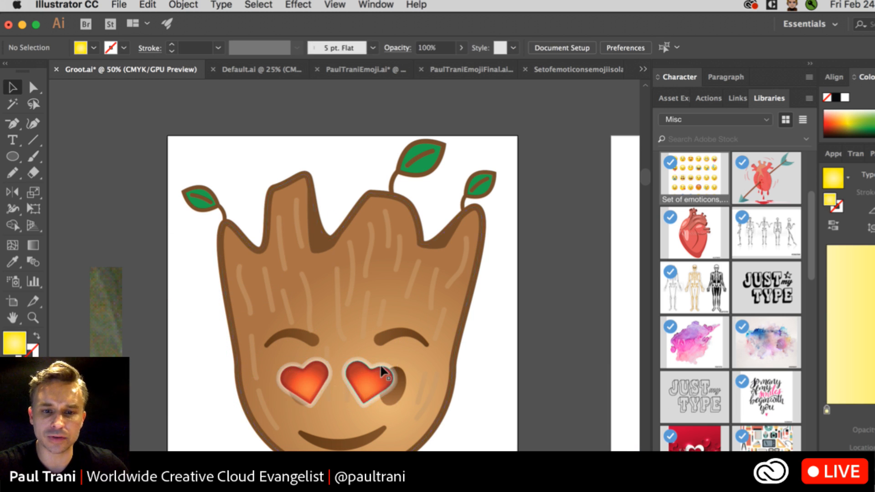
Move the right heart over Groot's right eye, fine-tune the left heart's position and deselect both.
drag(370, 366, 392, 369)
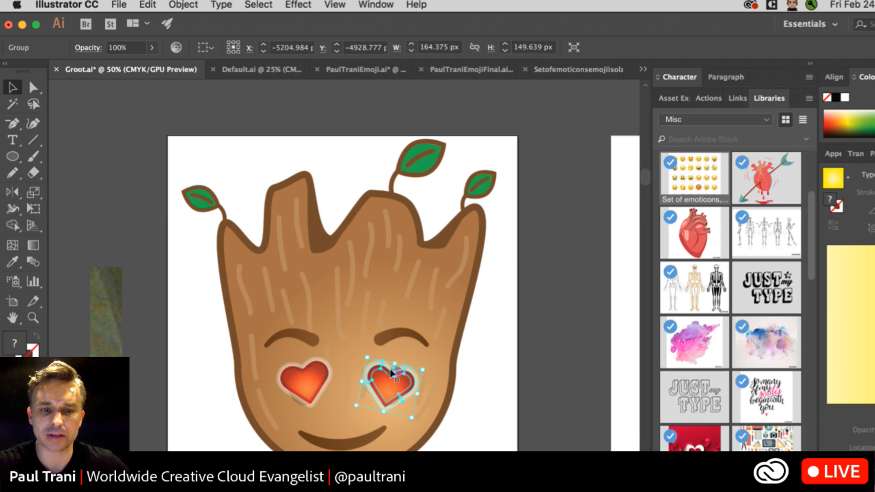
click(307, 376)
drag(300, 373, 301, 373)
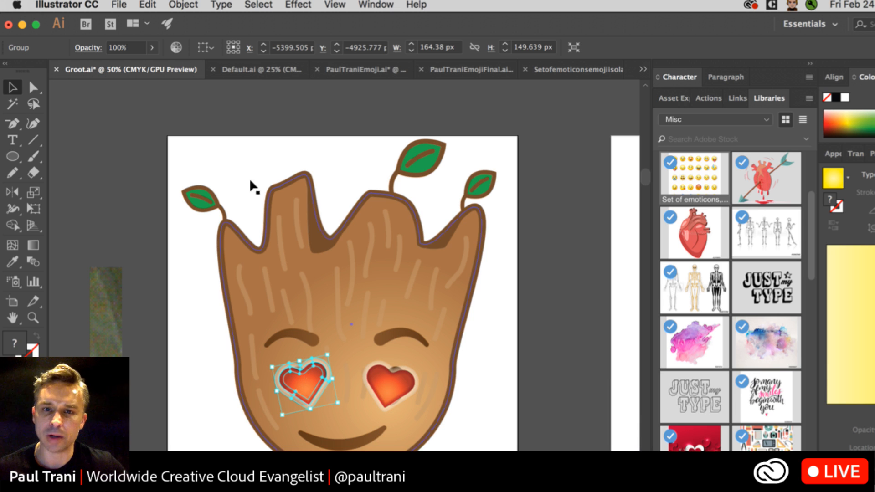
click(237, 118)
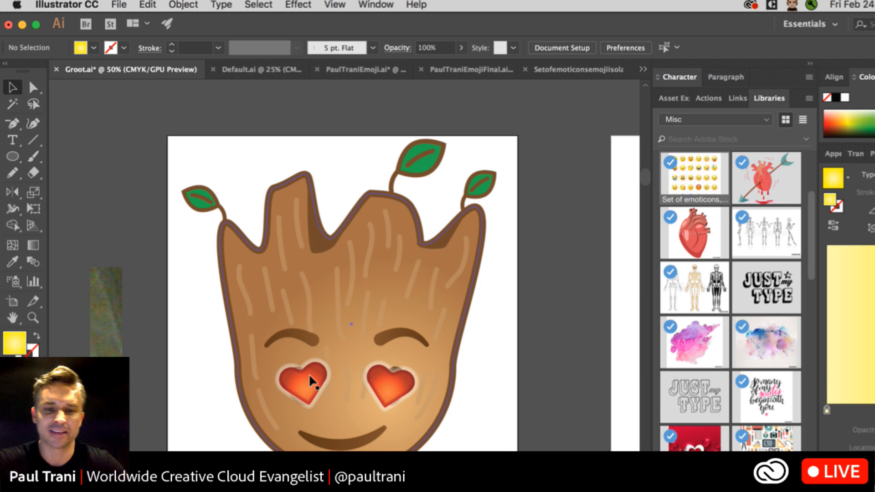
click(396, 384)
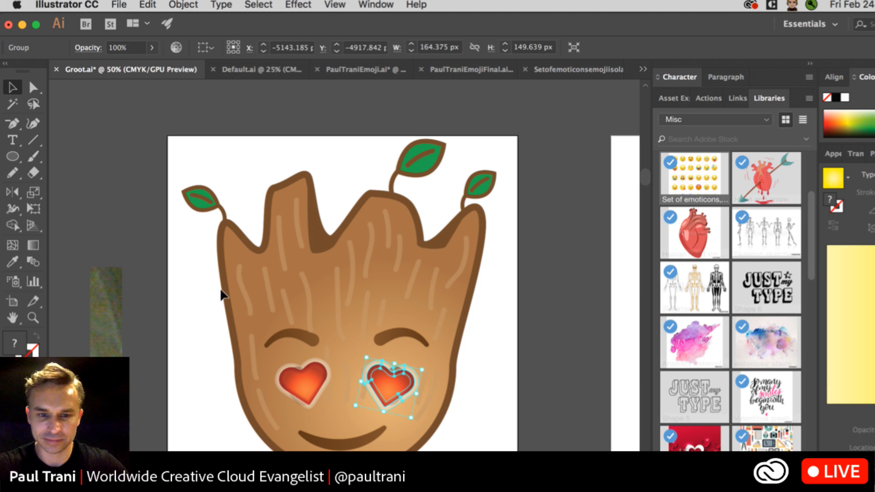
click(87, 155)
click(304, 87)
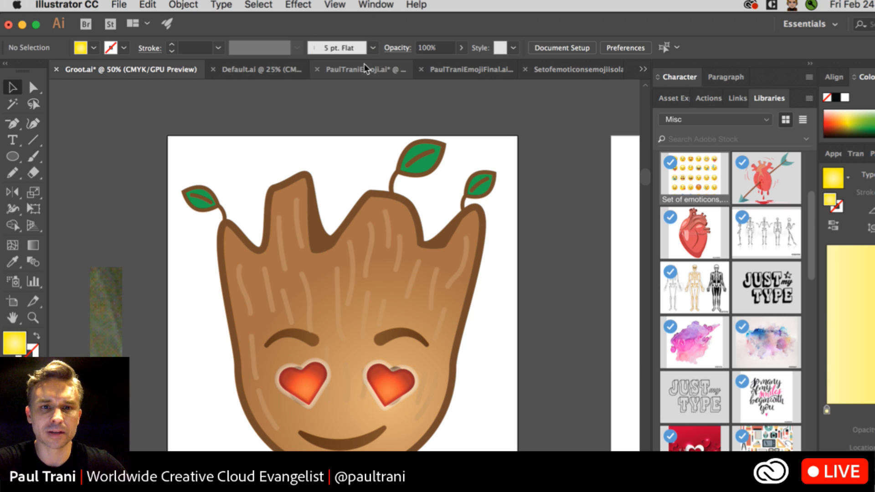
Switch to the portrait emoji document, collapse the libraries column and resize the window's lower edge so the layer list shows.
click(363, 71)
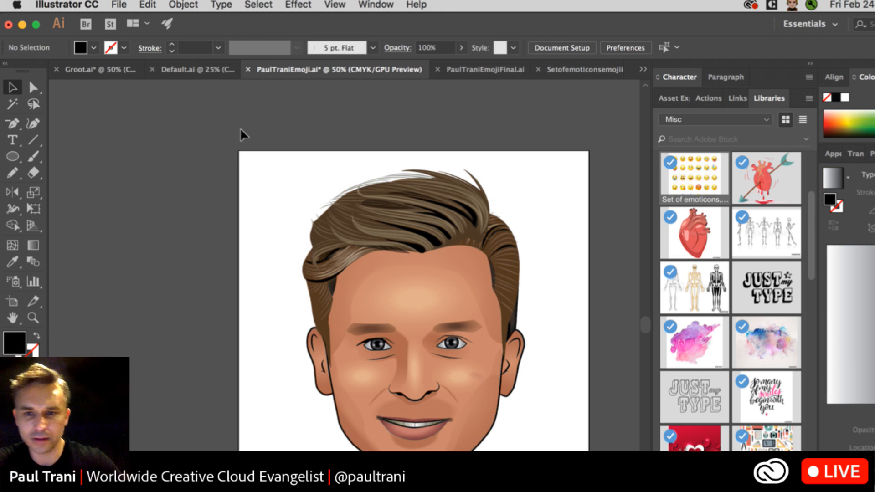
click(809, 63)
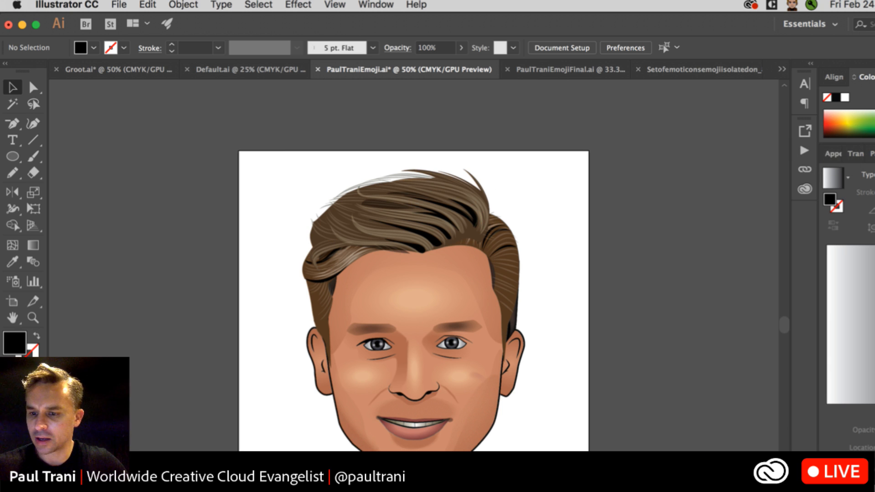
drag(856, 490, 856, 376)
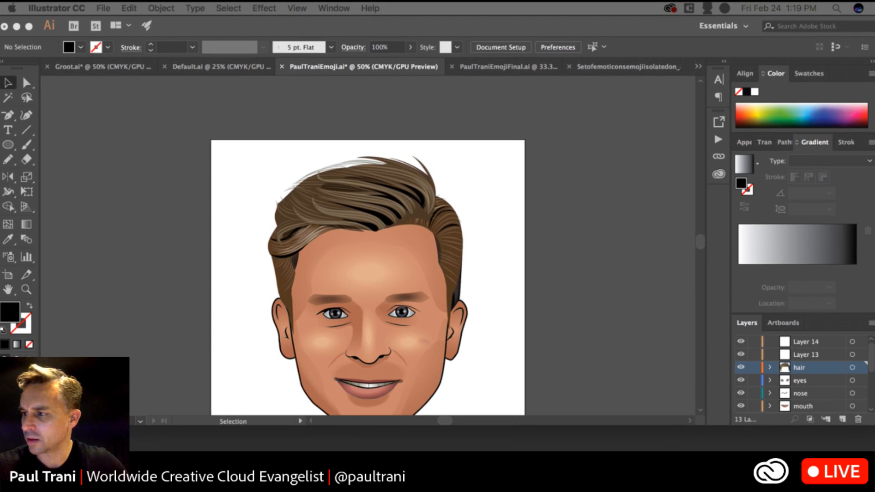
click(83, 340)
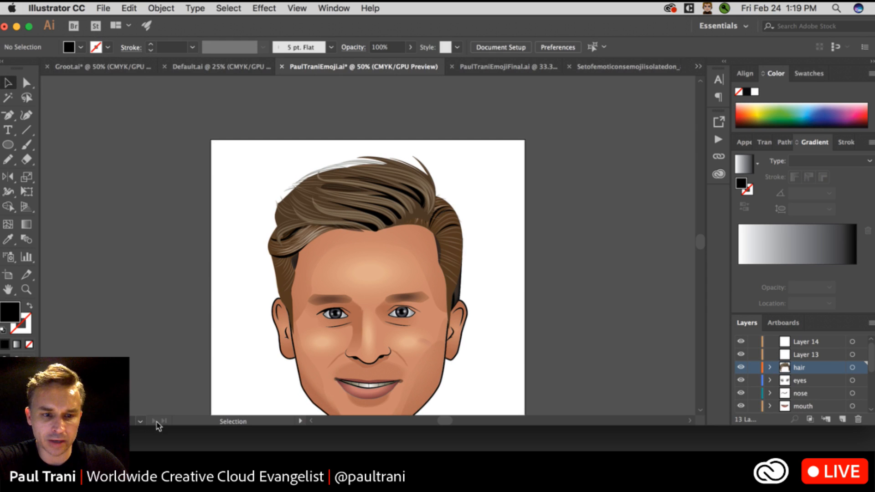
drag(157, 426, 170, 449)
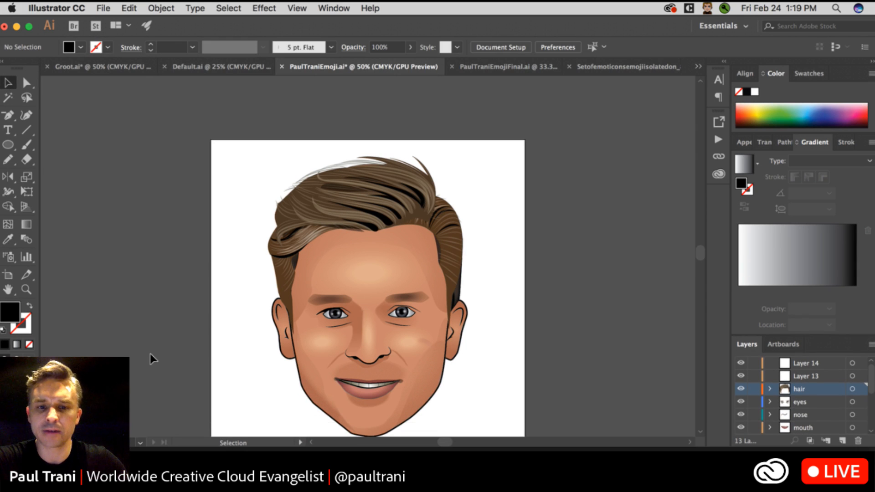
Bring the whole portrait into view and collapse the gradient options to examine its full layer list.
scroll(147, 349, down, 3)
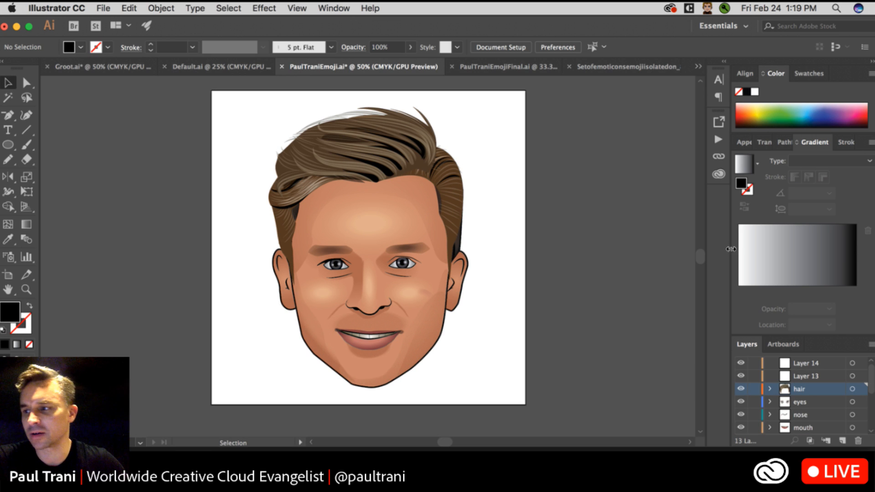
scroll(147, 221, up, 1)
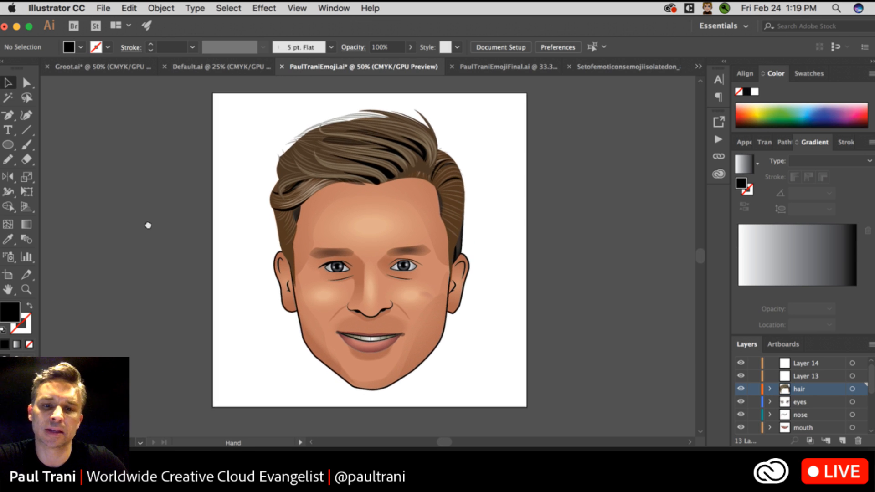
scroll(154, 195, left, 5)
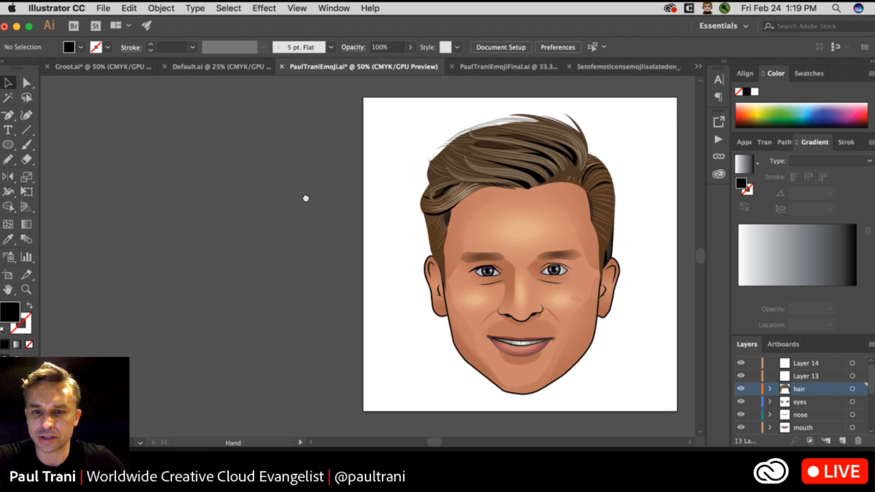
scroll(305, 195, up, 1)
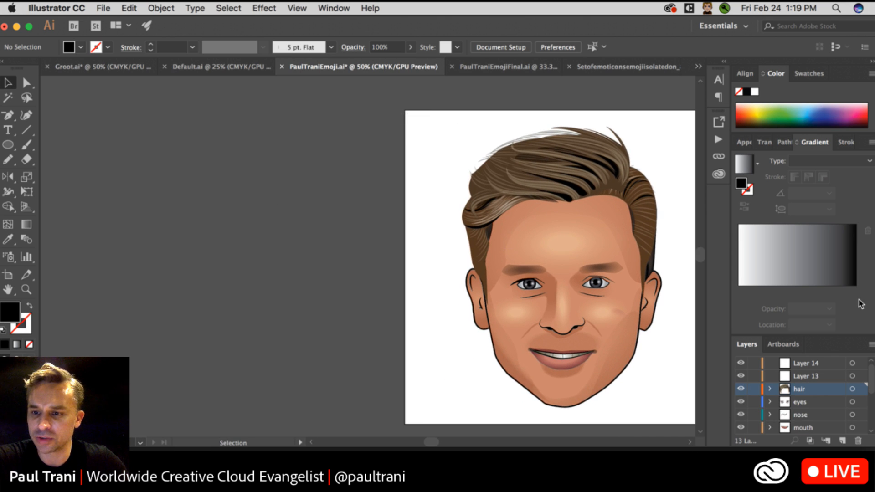
click(863, 144)
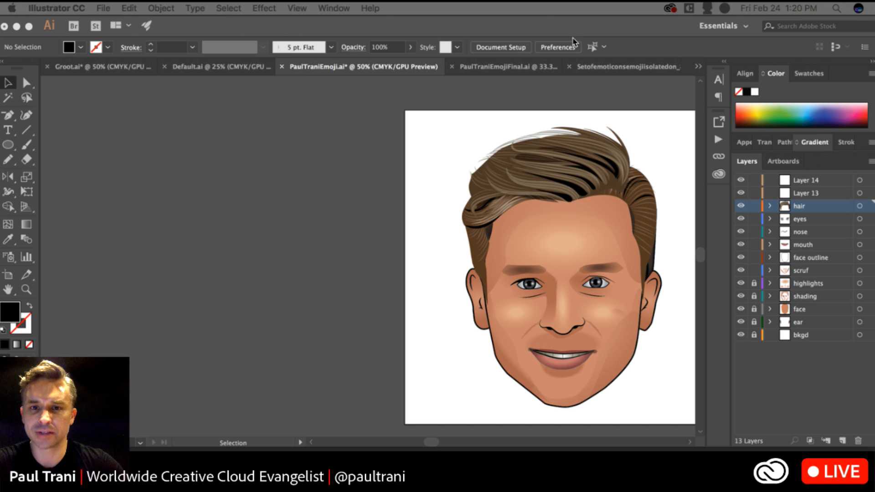
Switch back to Groot.ai and select the yellow smiley's outlined circle, viewing it at 100%.
click(74, 69)
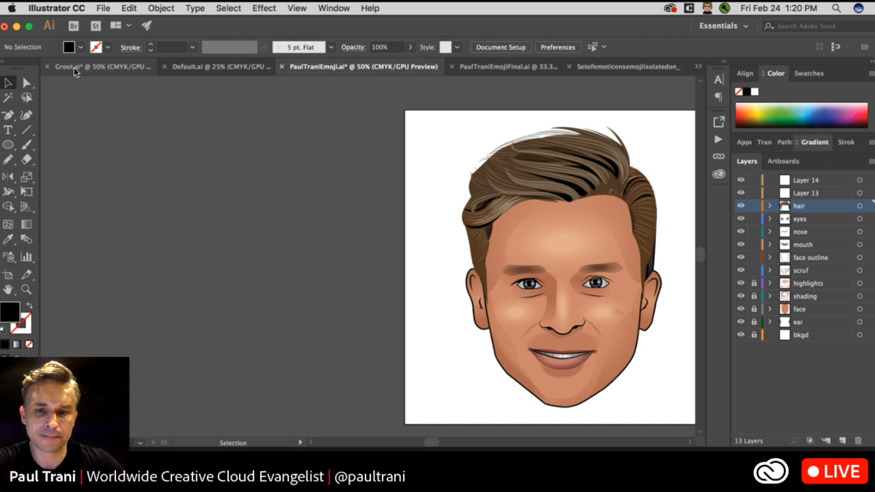
click(74, 69)
scroll(135, 129, right, 10)
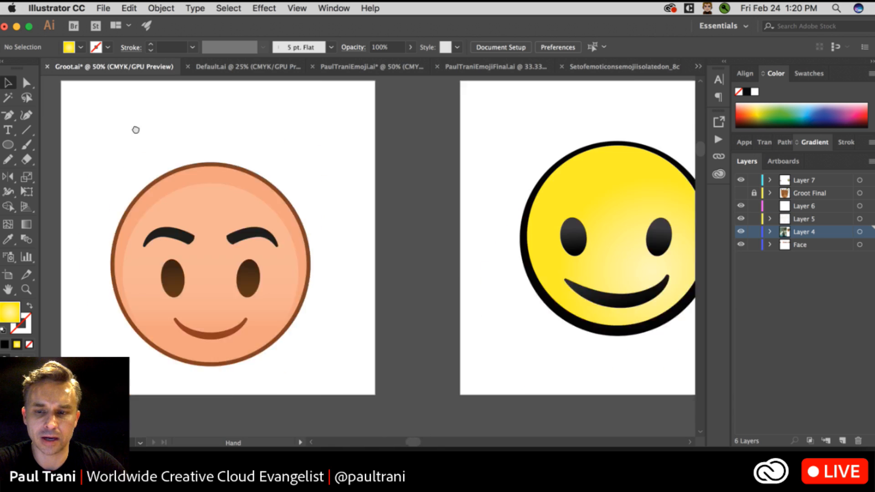
click(373, 278)
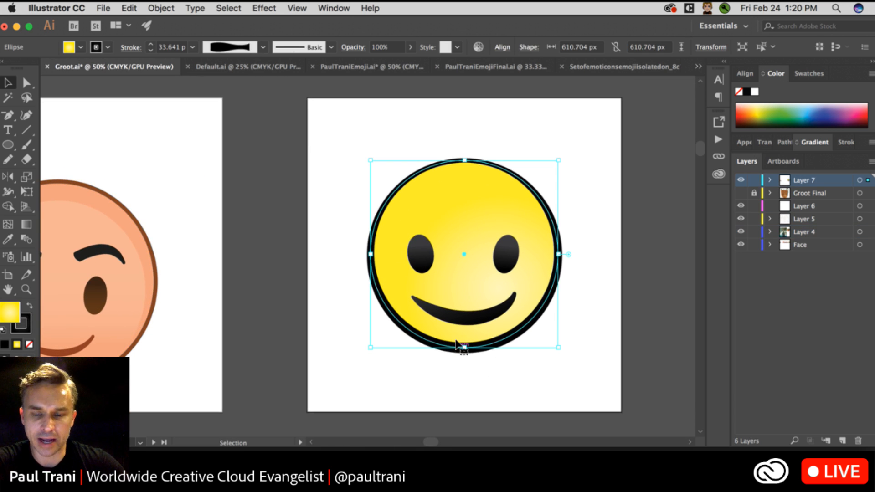
key(super+1)
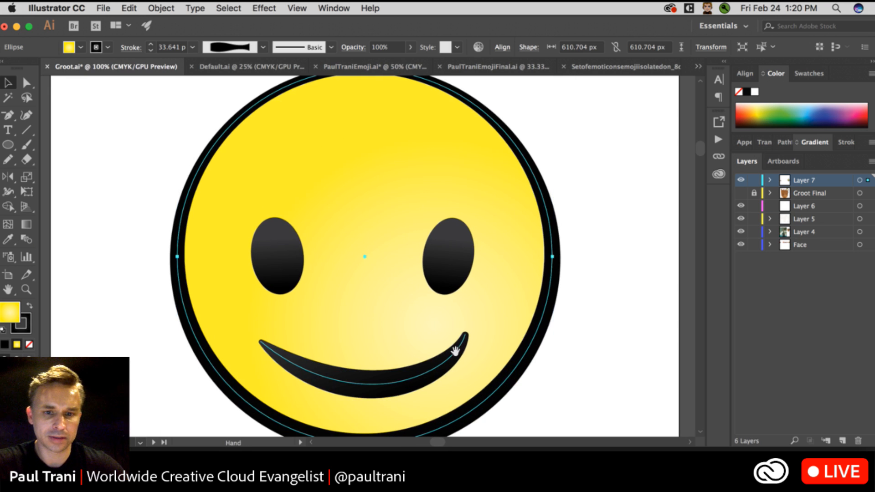
scroll(453, 347, down, 3)
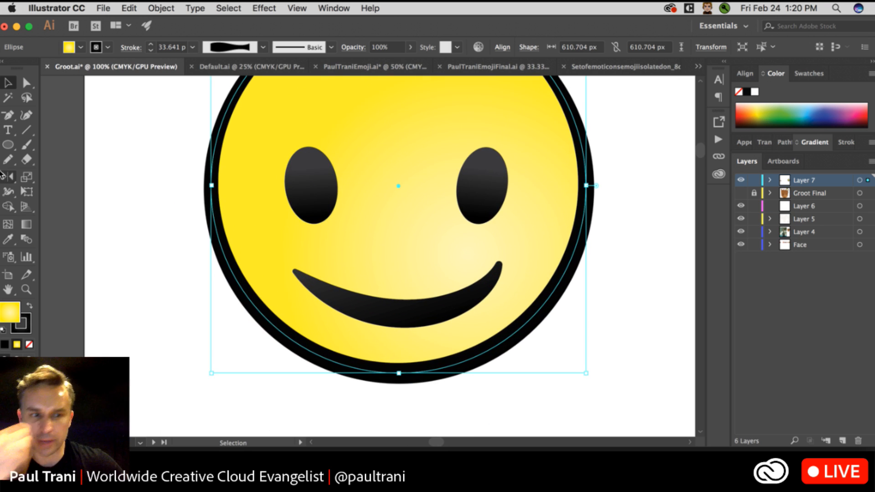
Try to reshape the circle's outline thickness near the chin with the Width tool, and undo the width edits.
click(8, 192)
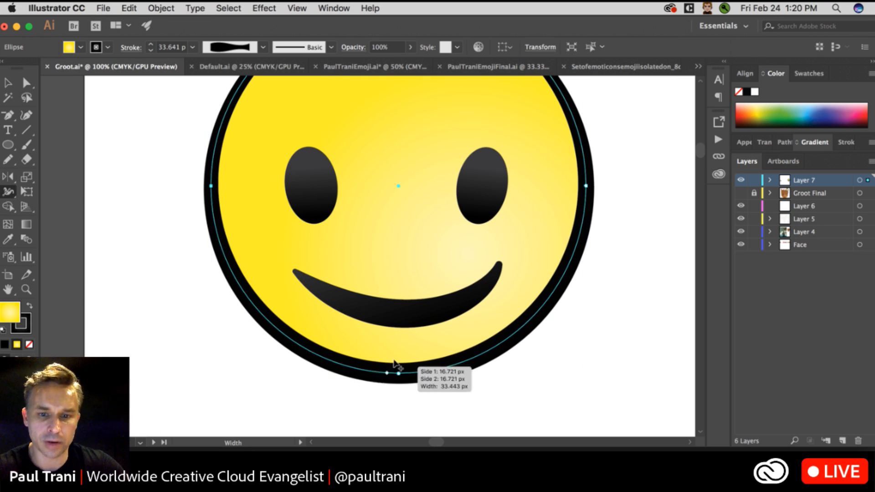
drag(441, 369, 453, 364)
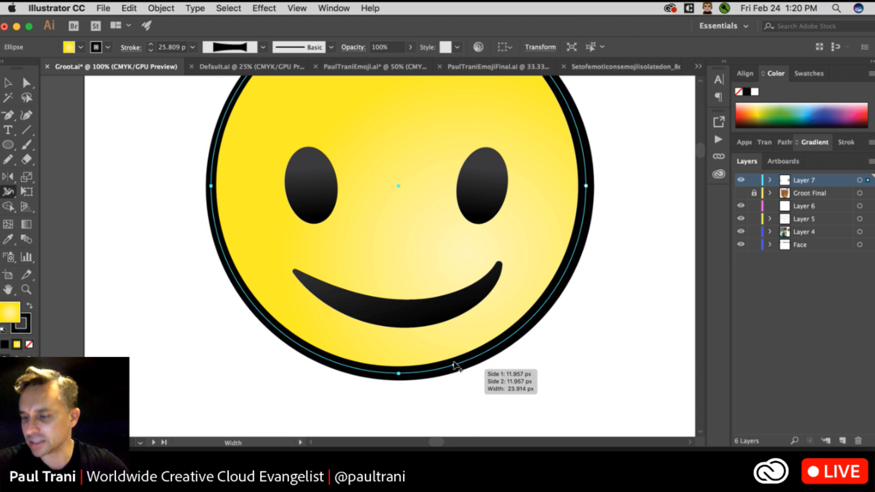
key(super+z)
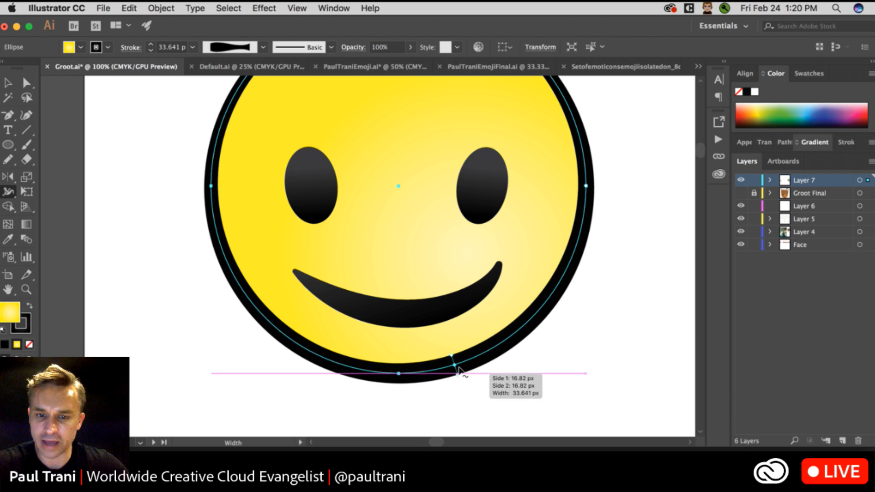
drag(456, 366, 472, 383)
key(super+z)
key(super+z)
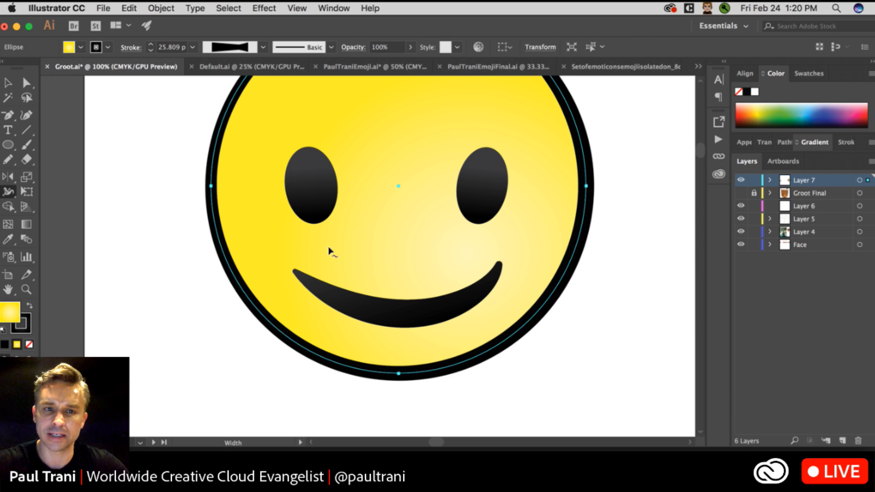
Apply the Uniform width profile to the yellow smiley's circular outline and deselect it.
click(263, 47)
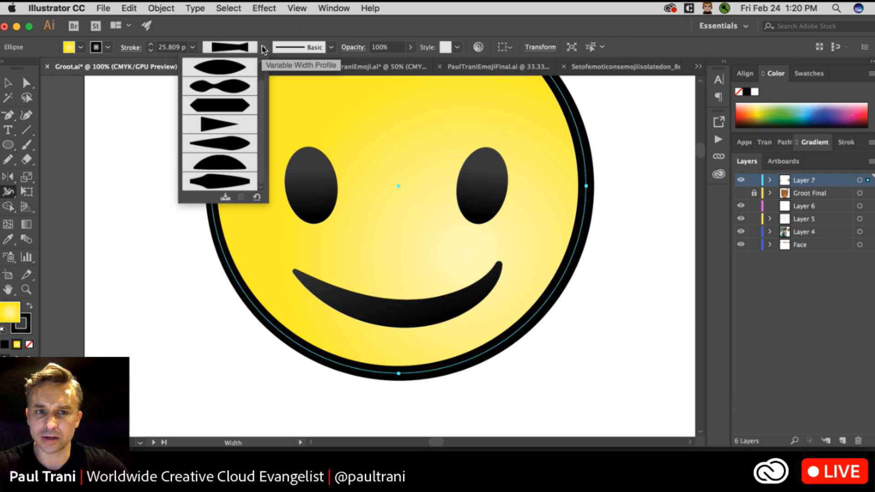
scroll(242, 119, up, 1)
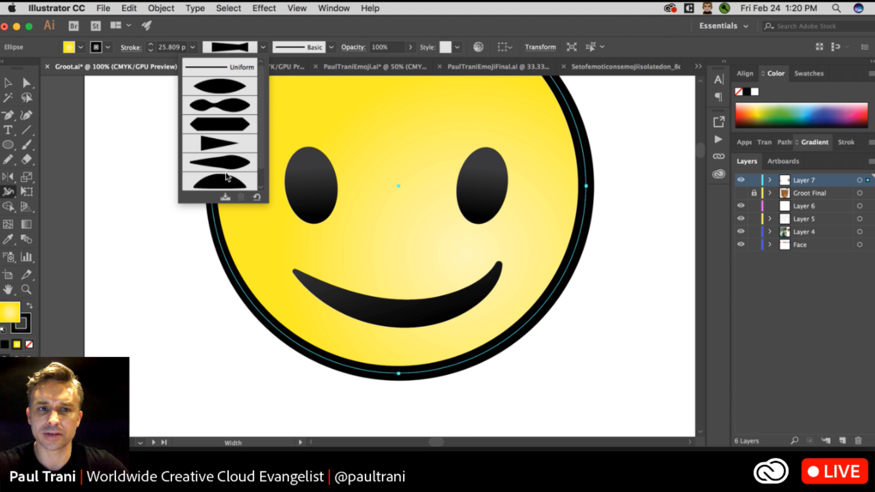
click(211, 70)
drag(166, 158, 155, 220)
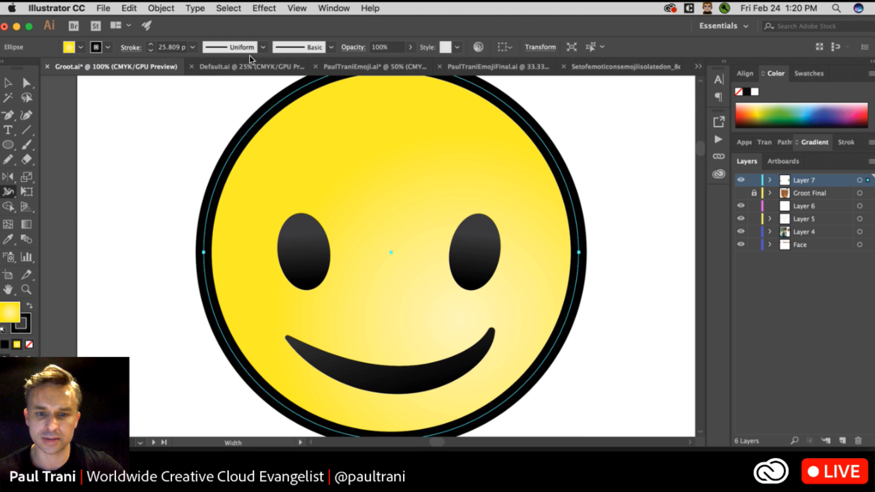
click(264, 47)
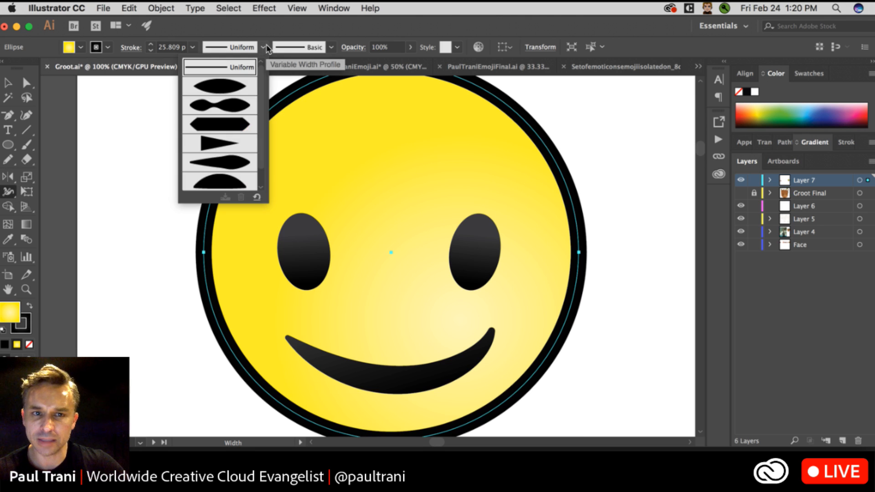
click(119, 206)
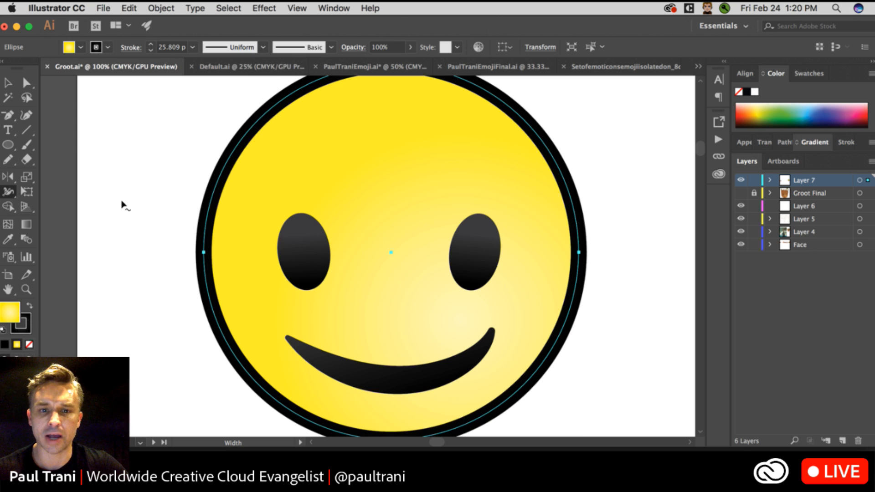
click(8, 83)
click(120, 168)
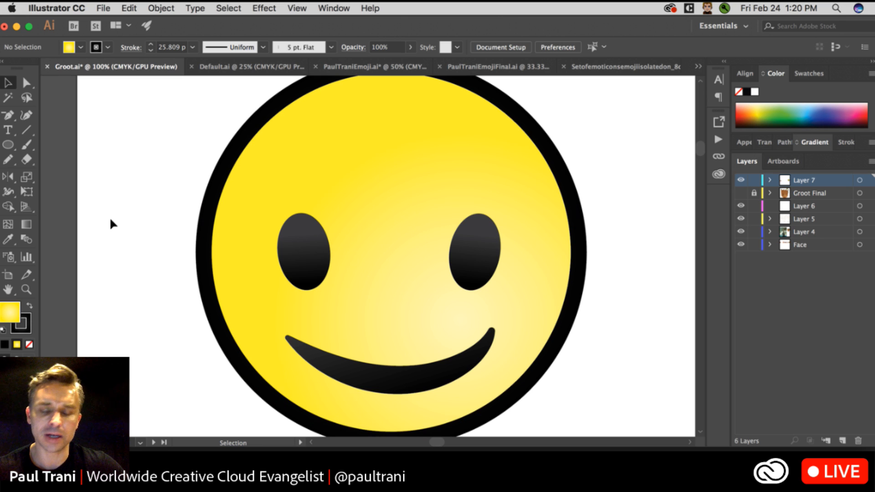
Draw a curved hair strand with the Pencil tool from the smiley's forehead out past its upper-left outline.
click(8, 159)
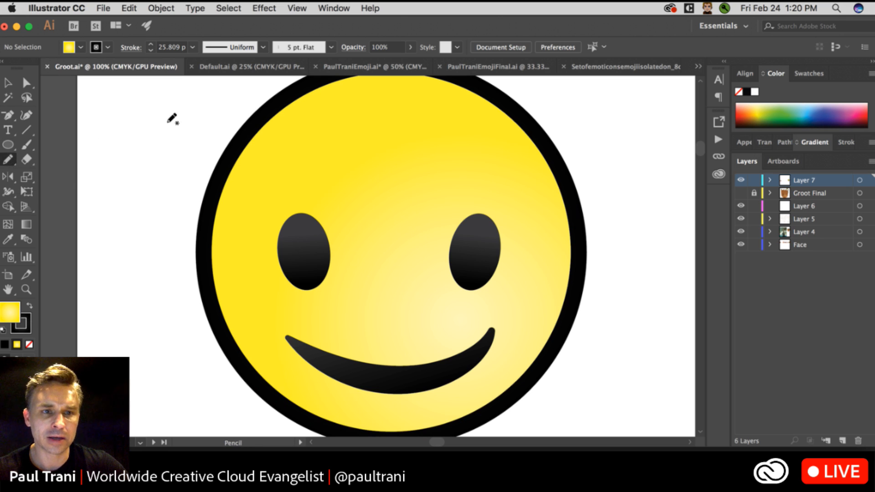
click(262, 47)
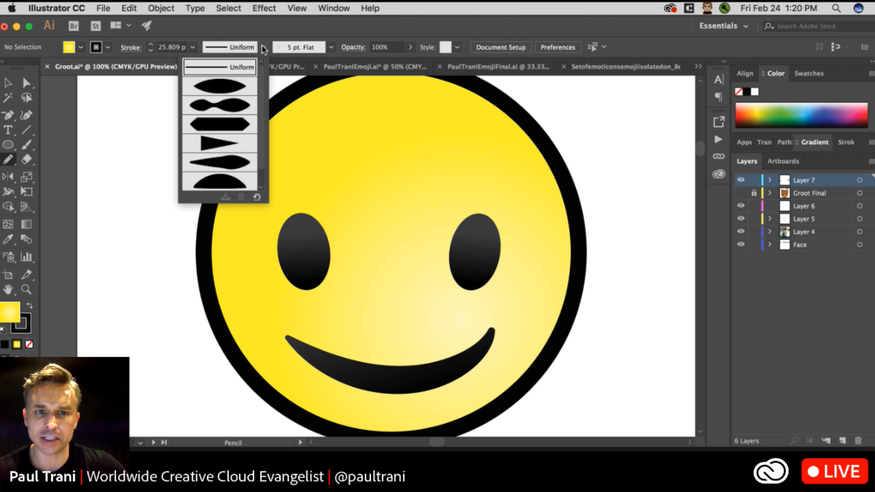
click(221, 86)
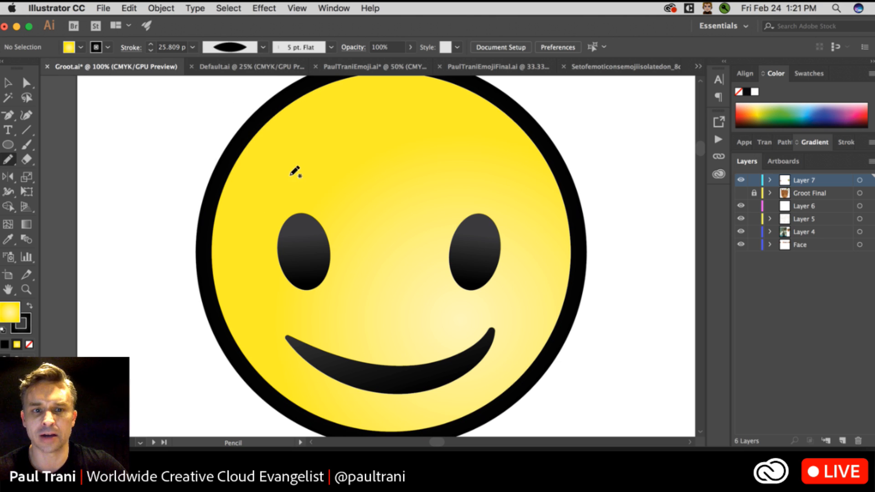
mouse_move(301, 167)
mouse_down()
mouse_move(170, 169)
mouse_move(145, 212)
mouse_up()
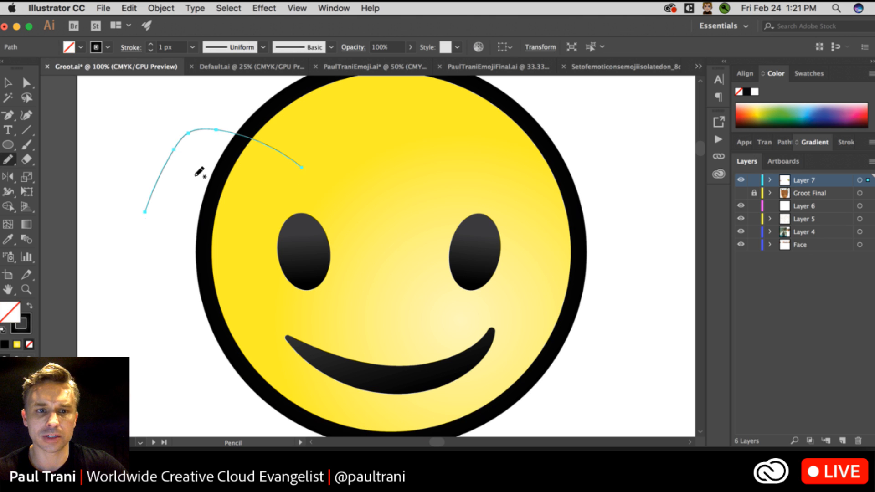
Set the hair strand's stroke weight to 16 px and apply the width profile that tapers at both ends.
click(192, 46)
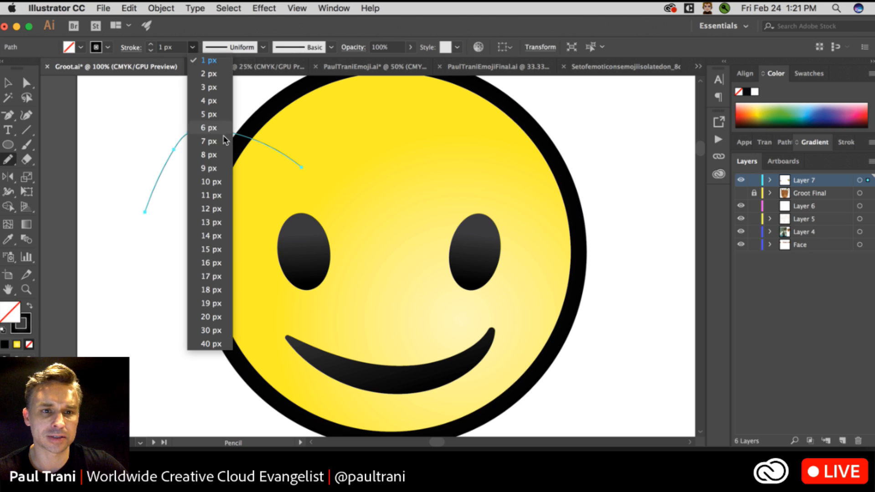
click(211, 263)
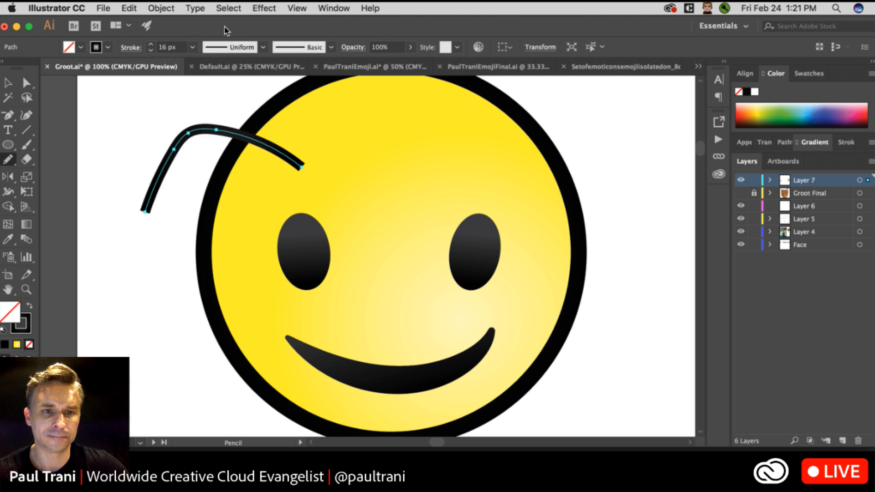
click(264, 47)
click(218, 85)
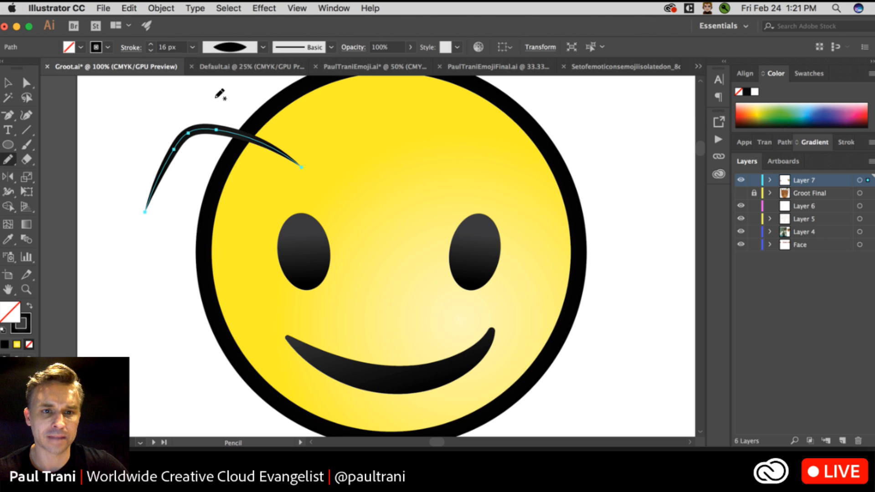
Try a second pencil strand above the first hair and delete it.
drag(211, 106, 199, 94)
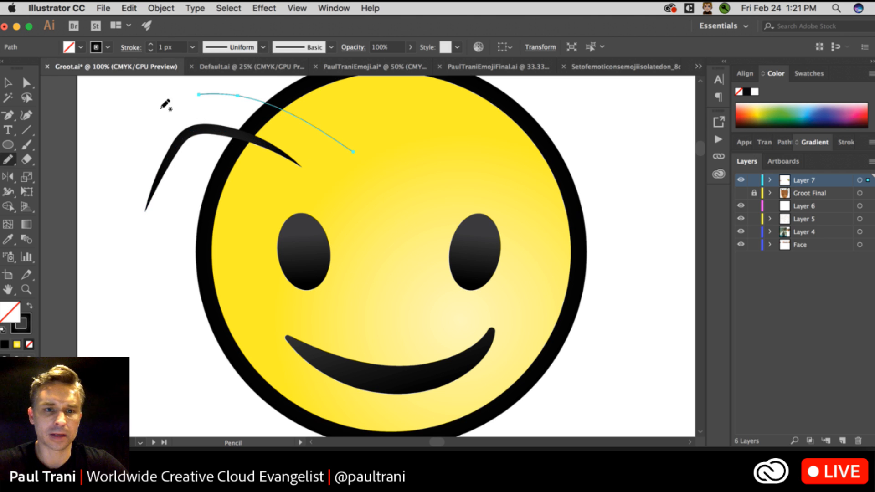
key(z)
scroll(114, 137, up, 3)
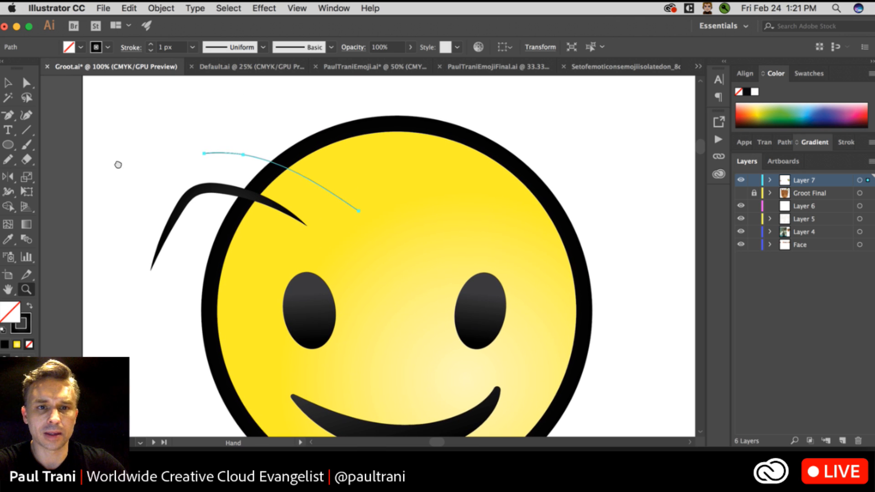
key(Delete)
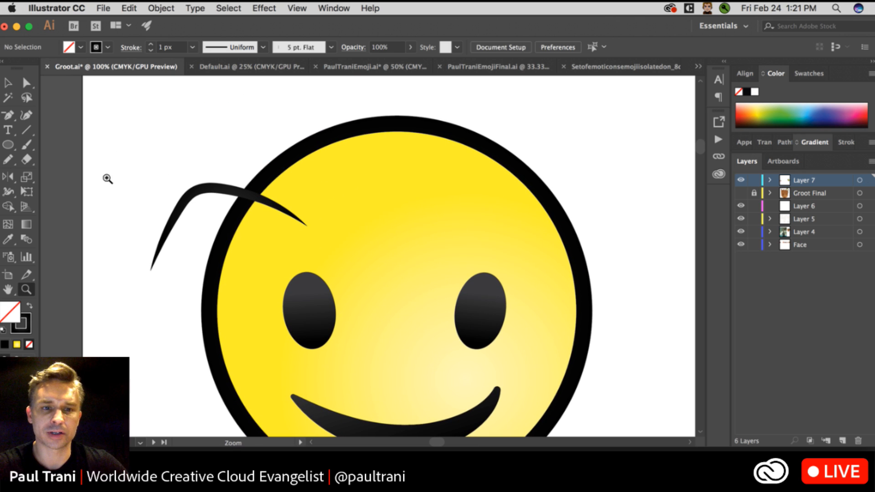
Nudge the anchor point at the bend of the hair strand with the Direct Selection tool.
click(26, 83)
click(197, 186)
mouse_move(197, 185)
mouse_down()
mouse_move(219, 187)
mouse_move(223, 200)
mouse_move(200, 184)
mouse_up()
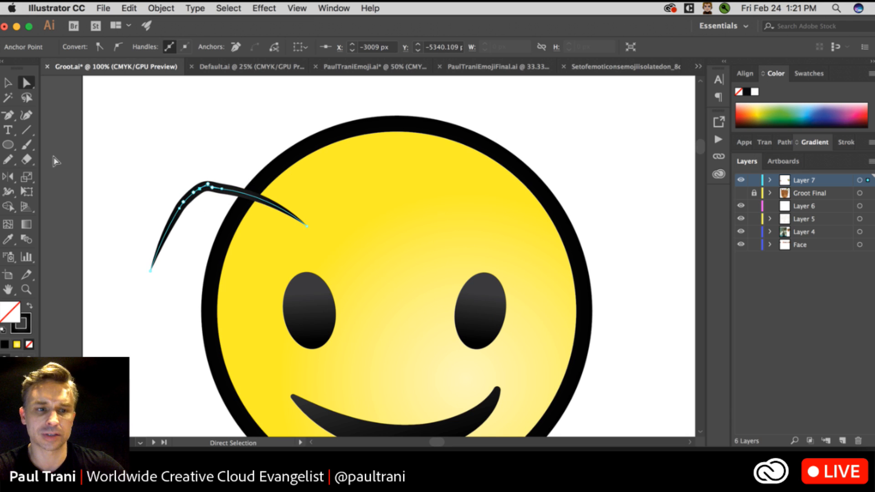
Try to remove an anchor point from the hair strand with the Delete Anchor Point tool, and deselect the strand.
click(8, 116)
click(75, 115)
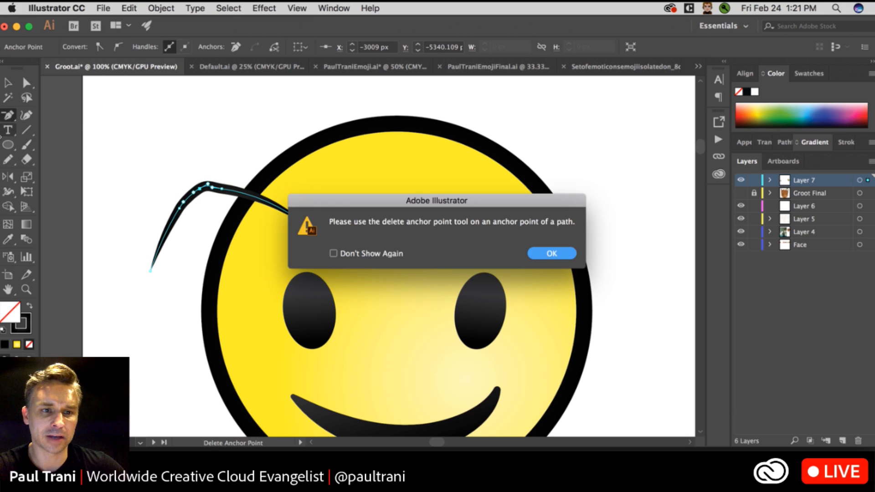
key(Return)
click(8, 83)
key(super+shift+a)
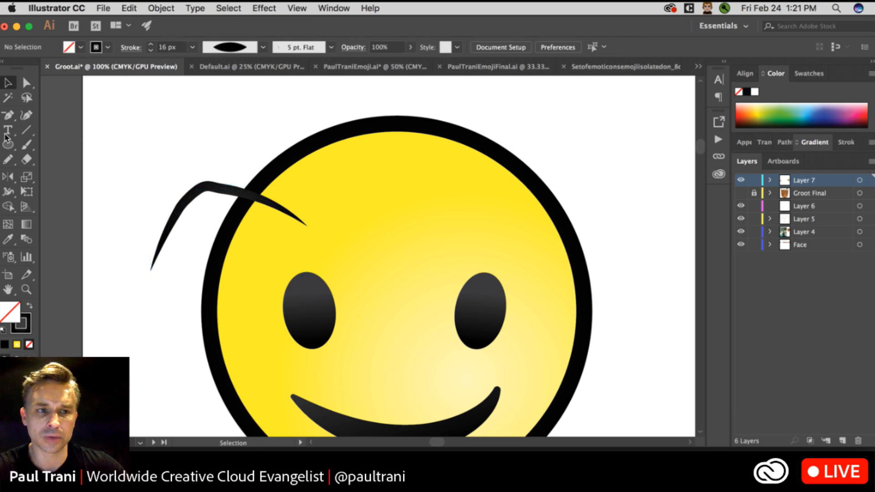
Draw a short curved hair with the Pen tool across the smiley's upper-left outline, undoing the extra segment.
click(13, 117)
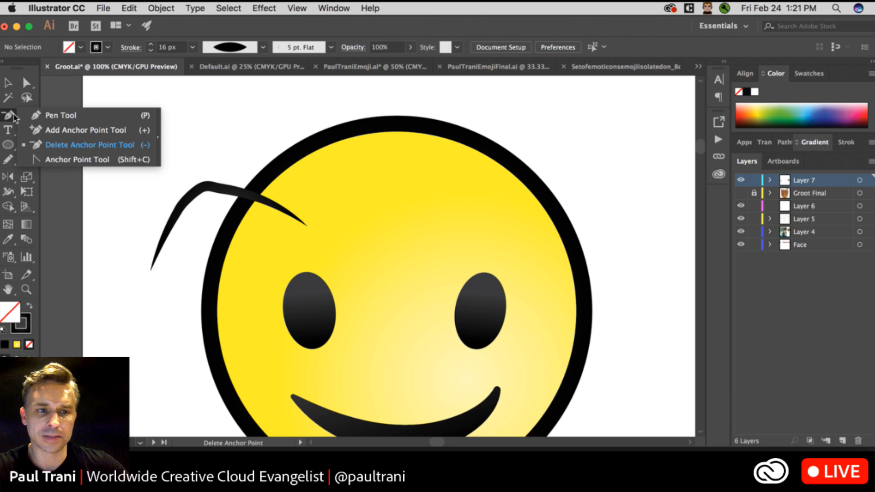
click(40, 117)
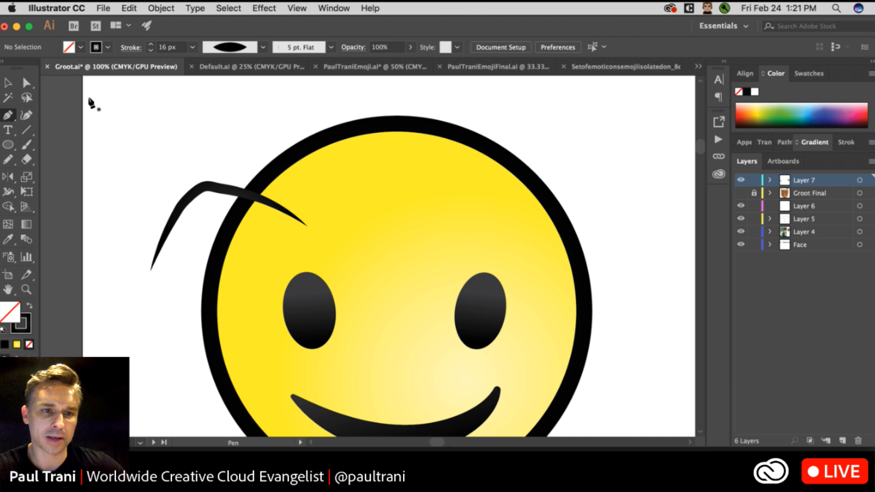
click(336, 186)
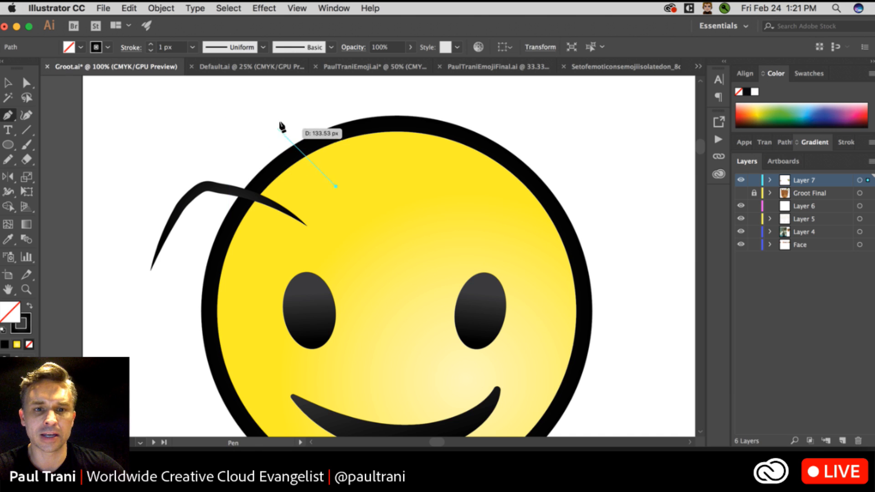
drag(289, 130, 238, 143)
click(228, 158)
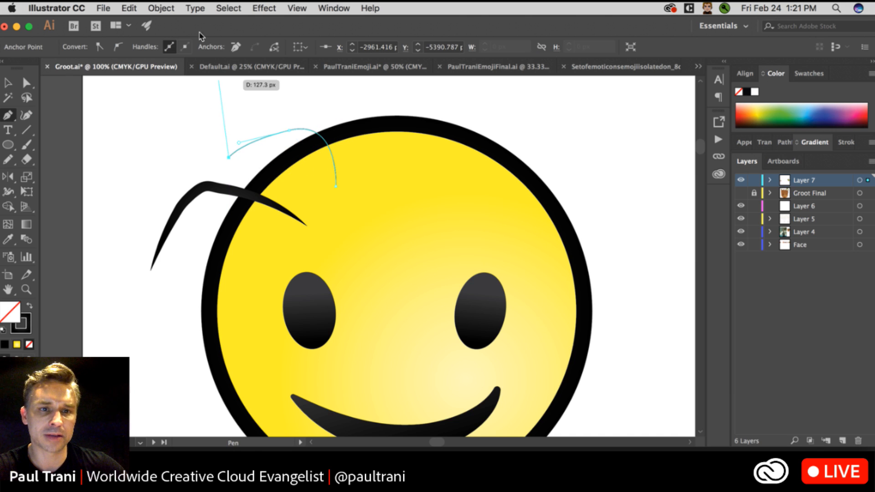
key(super+z)
Give the short hair the width profile tapered at both ends and a 16 px stroke, and deselect it.
click(264, 49)
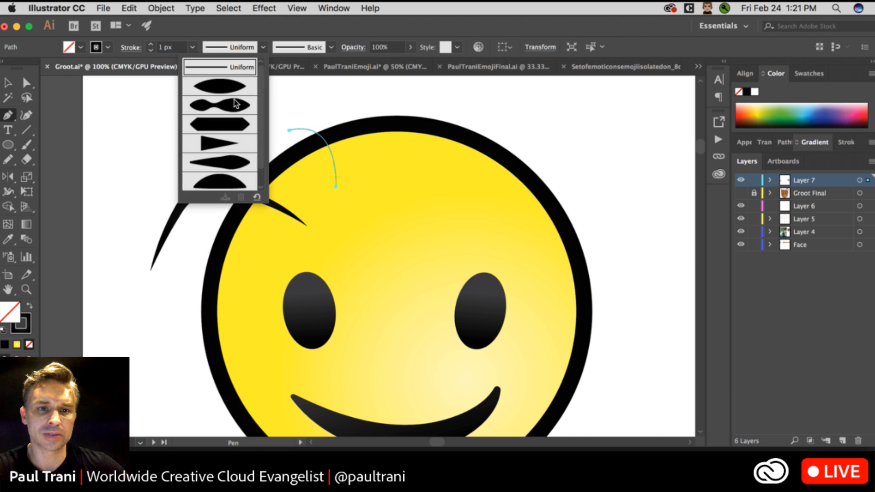
click(214, 86)
click(196, 47)
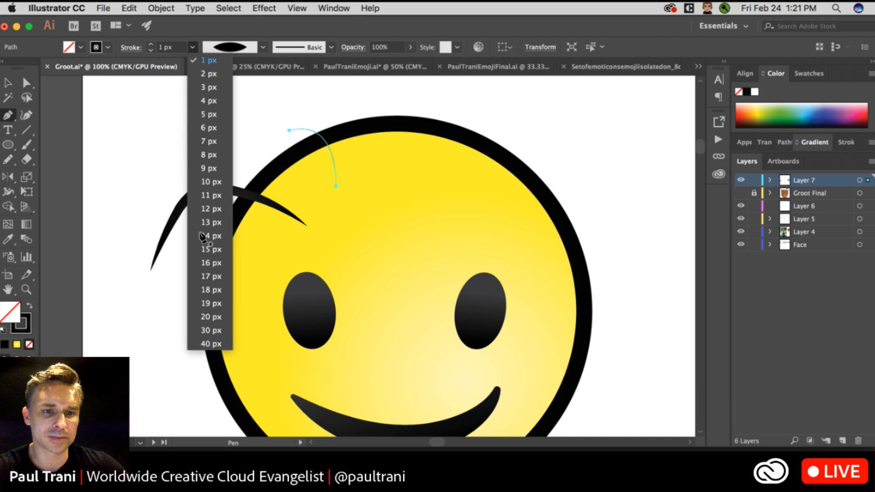
click(211, 273)
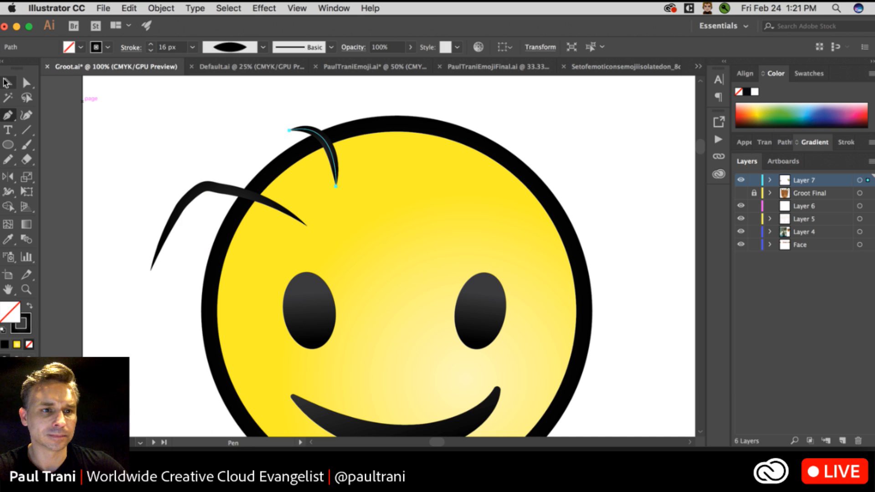
click(8, 82)
click(120, 120)
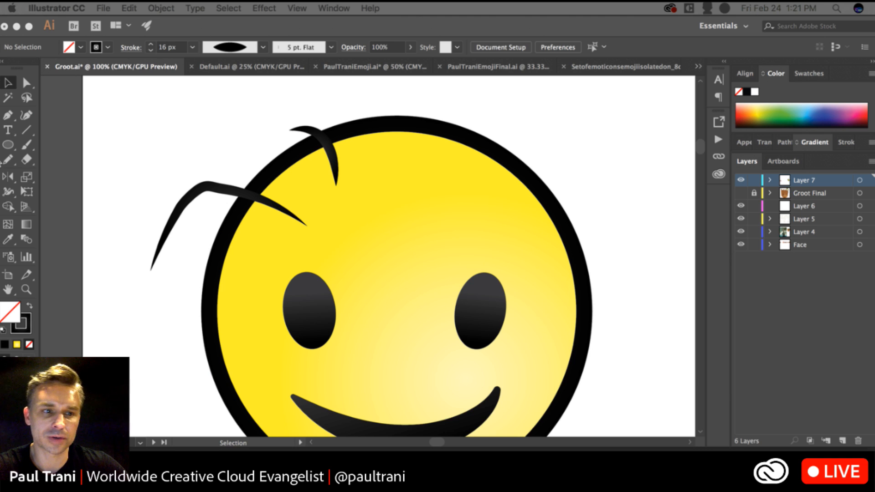
Paint a third curved strand between the two existing hairs with the Paintbrush tool.
click(25, 145)
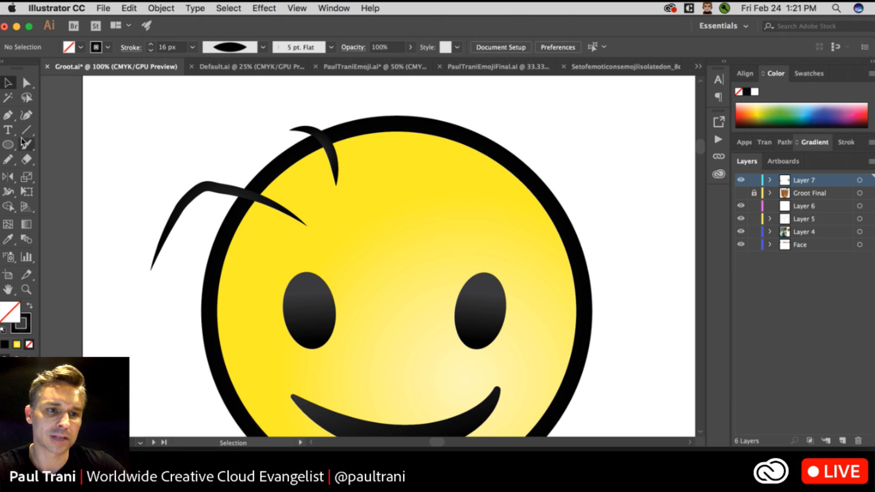
click(26, 145)
mouse_move(314, 200)
mouse_down()
mouse_move(303, 183)
mouse_move(191, 178)
mouse_up()
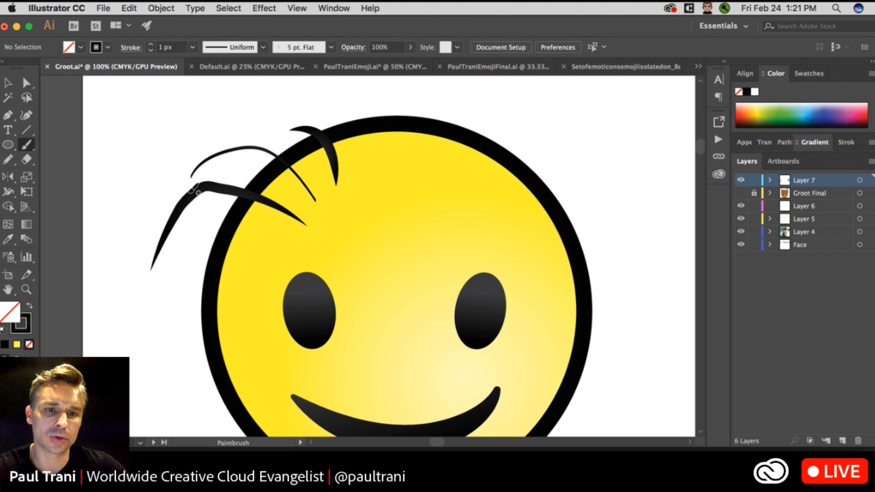
Select the painted middle strand and apply the rough charcoal-like art brush to it.
click(8, 82)
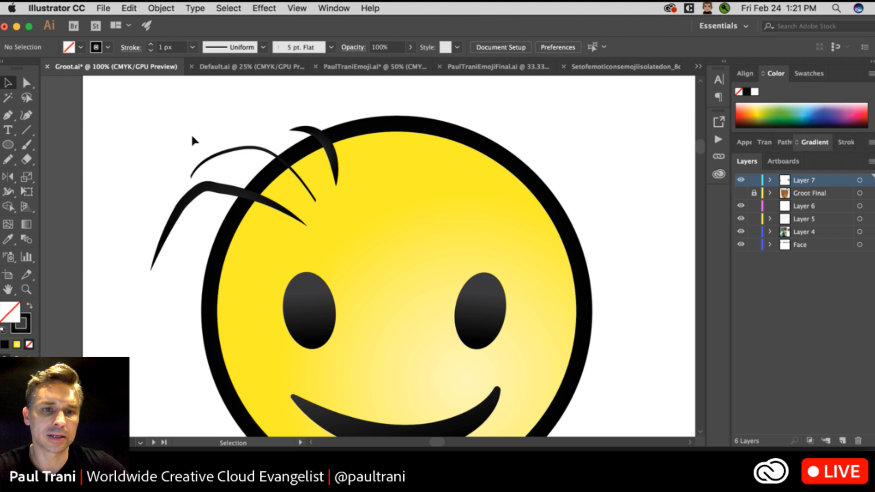
click(249, 147)
key(super+equal)
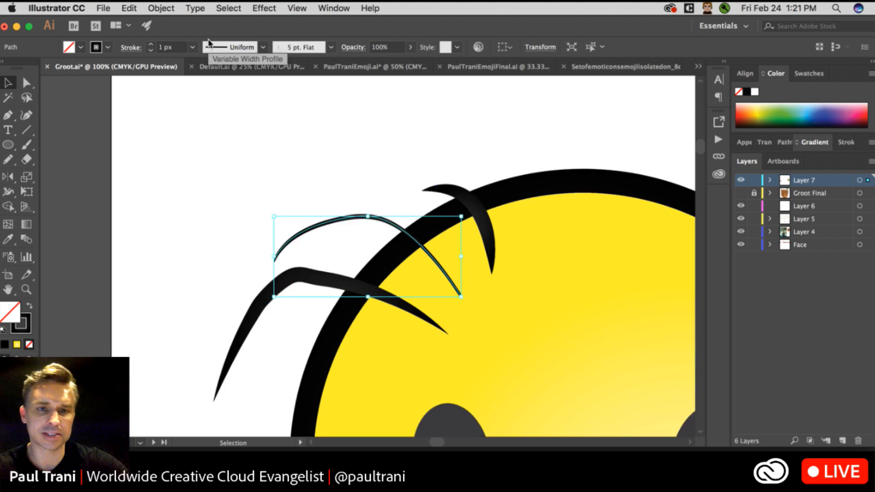
click(331, 47)
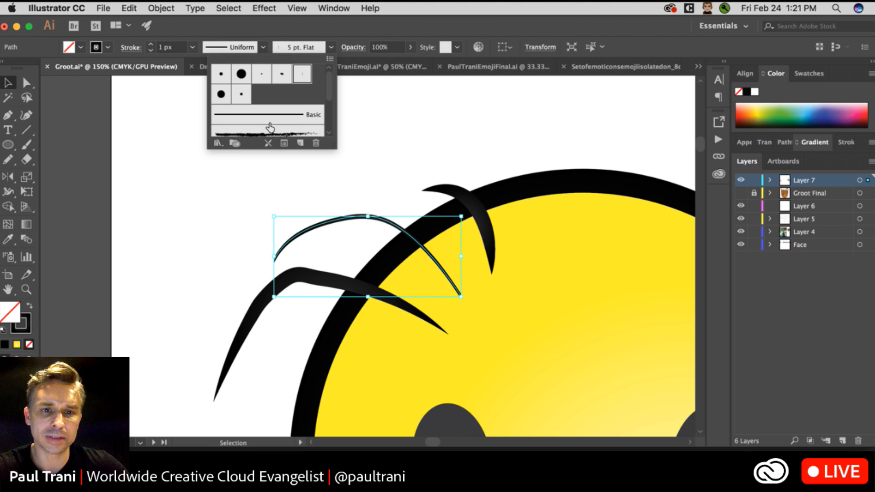
scroll(268, 129, down, 3)
click(258, 77)
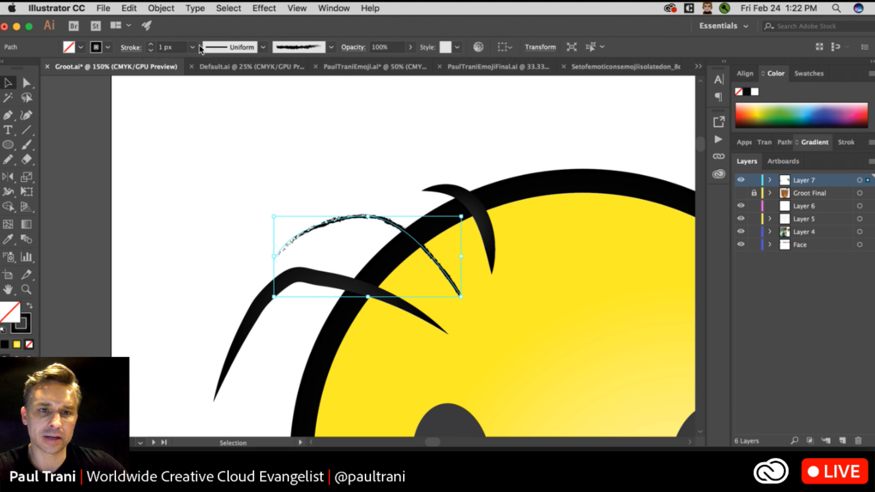
Set the middle strand's stroke weight to 9 px and apply the width profile tapered at both ends.
click(150, 44)
click(150, 44)
click(150, 44)
click(151, 44)
click(150, 43)
click(150, 44)
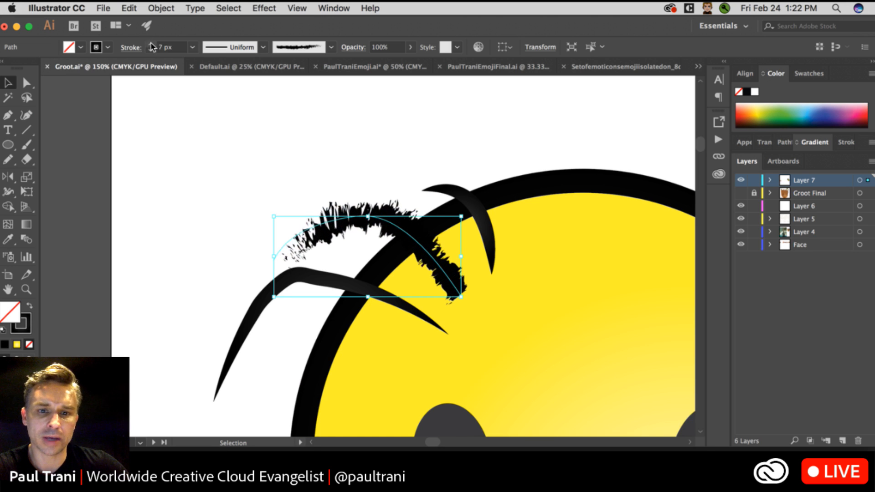
click(151, 44)
click(151, 44)
click(264, 47)
click(229, 81)
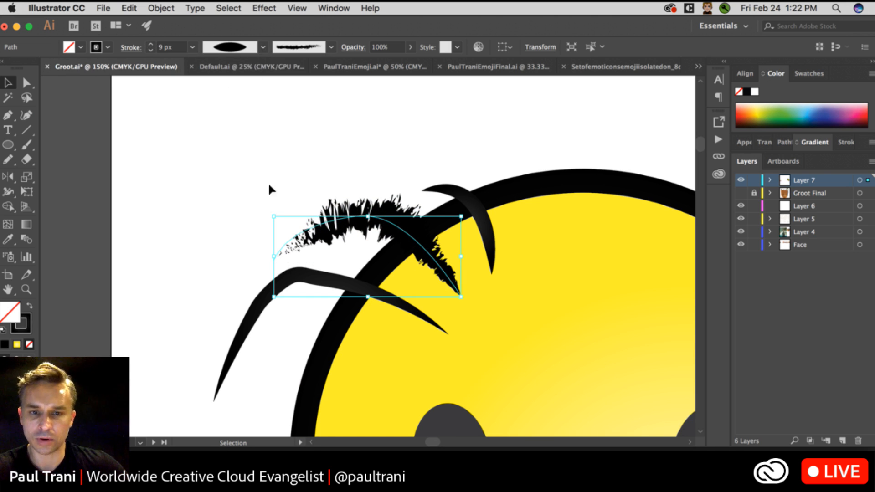
Select all three hair strands and apply the rough charcoal-like art brush to them.
scroll(294, 201, right, 5)
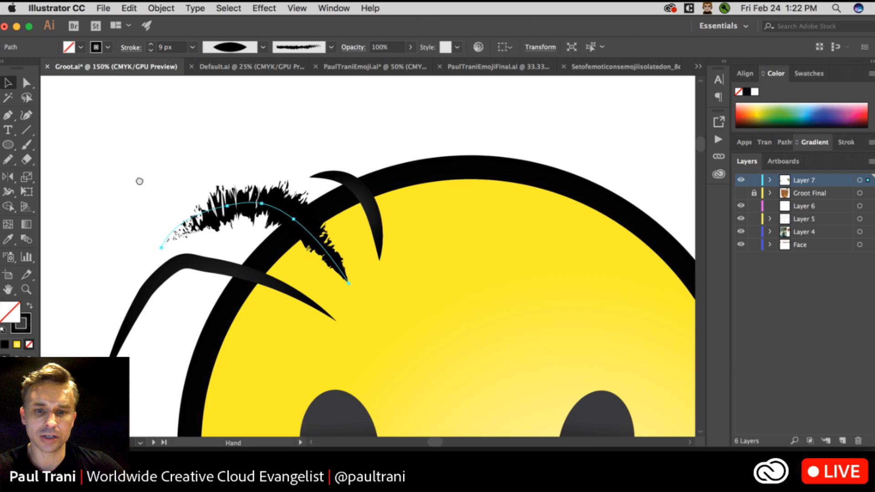
click(129, 259)
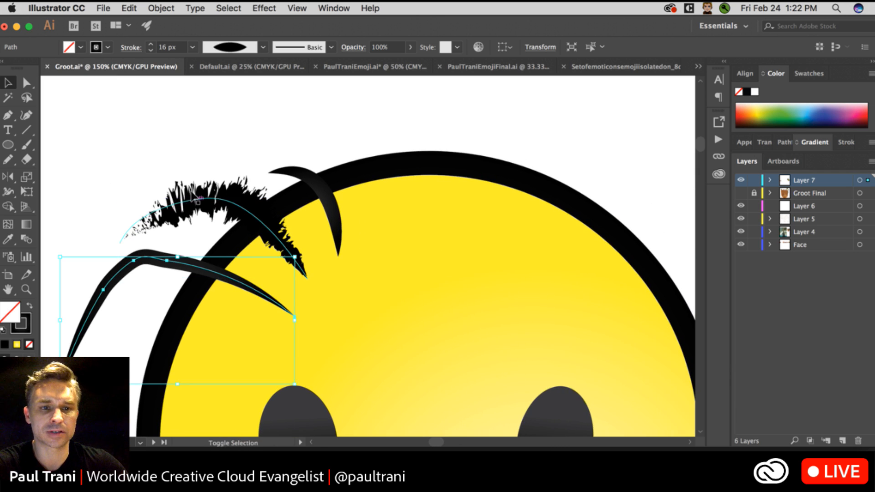
shift+click(201, 198)
shift+click(286, 178)
click(331, 47)
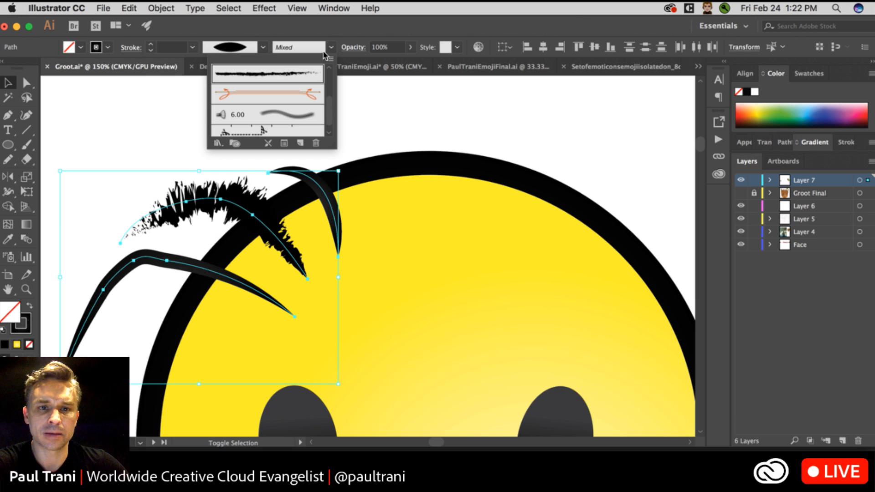
click(274, 72)
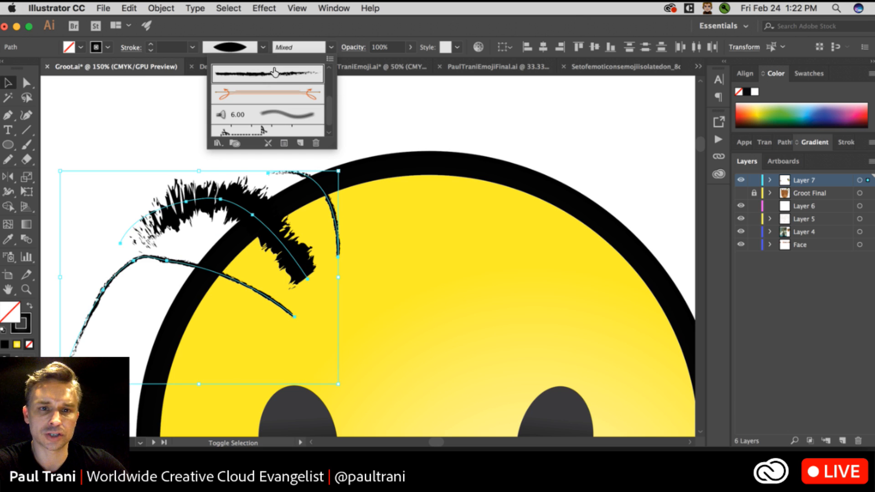
Set the stroke weight of the three selected hair strands to 18 px and deselect them.
click(193, 47)
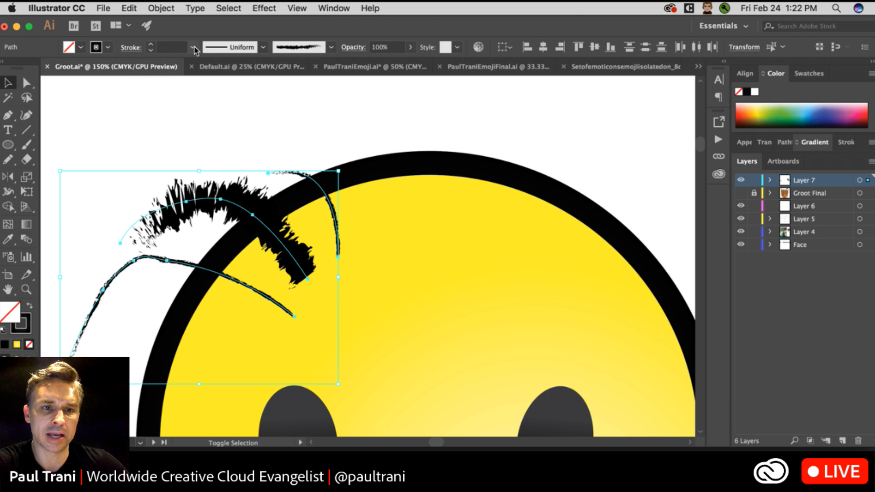
click(193, 47)
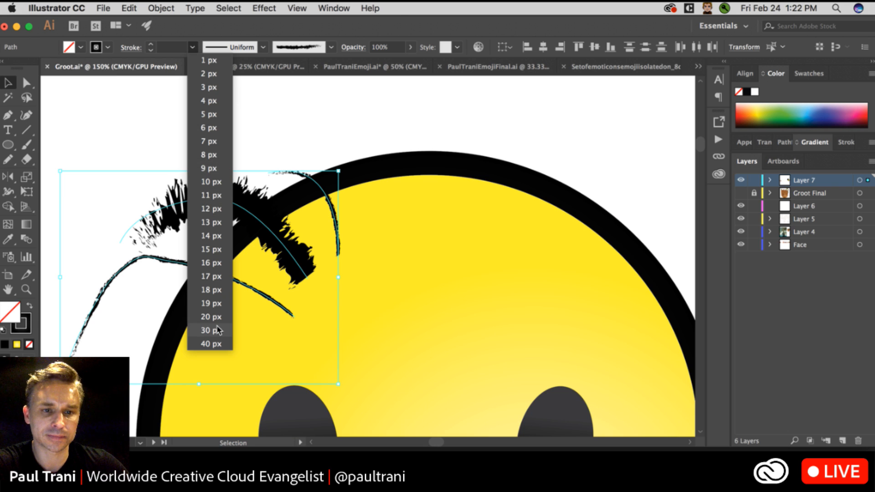
click(207, 291)
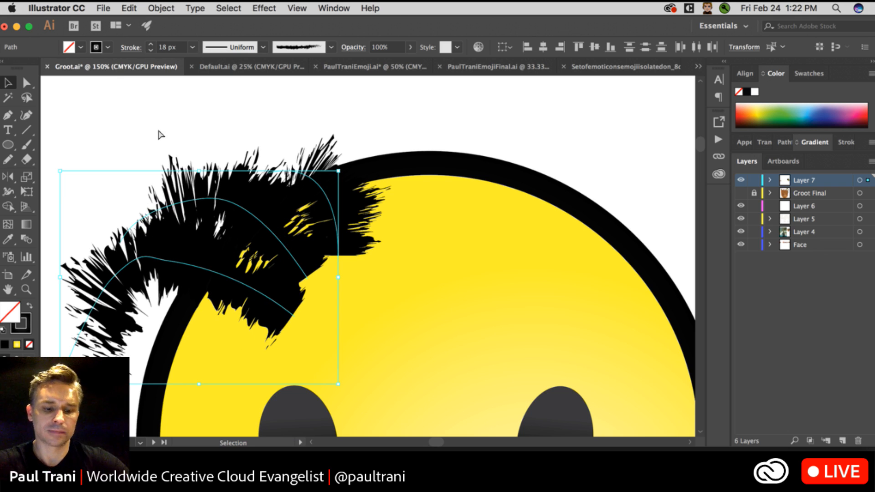
key(super+minus)
key(super+minus)
drag(345, 205, 294, 182)
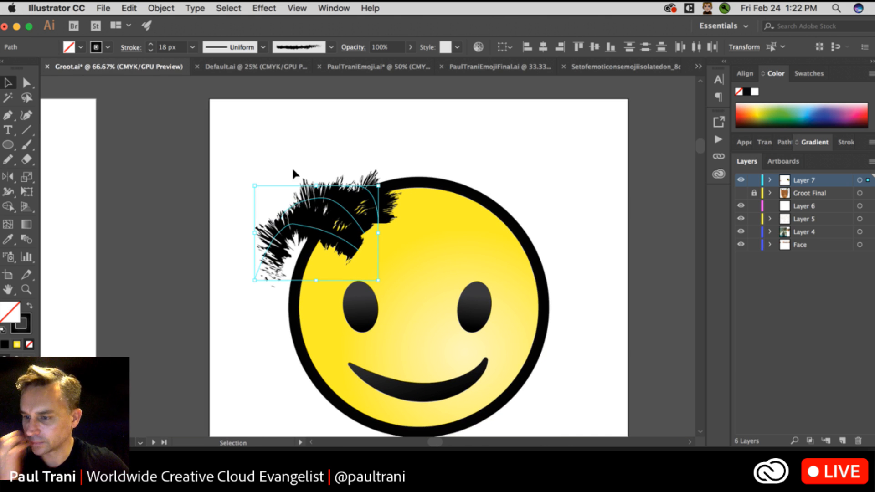
click(225, 147)
Switch to the portrait emoji document, unlock all its layers, and duplicate the whole head onto the empty area beside the artboard.
click(389, 66)
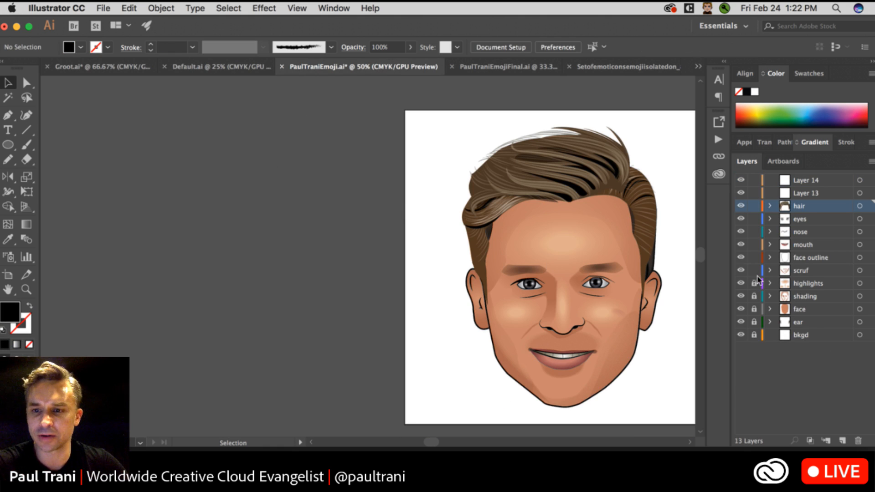
drag(755, 282, 754, 364)
mouse_move(410, 97)
mouse_down()
mouse_move(663, 428)
mouse_move(682, 424)
mouse_up()
drag(543, 225, 272, 237)
click(145, 238)
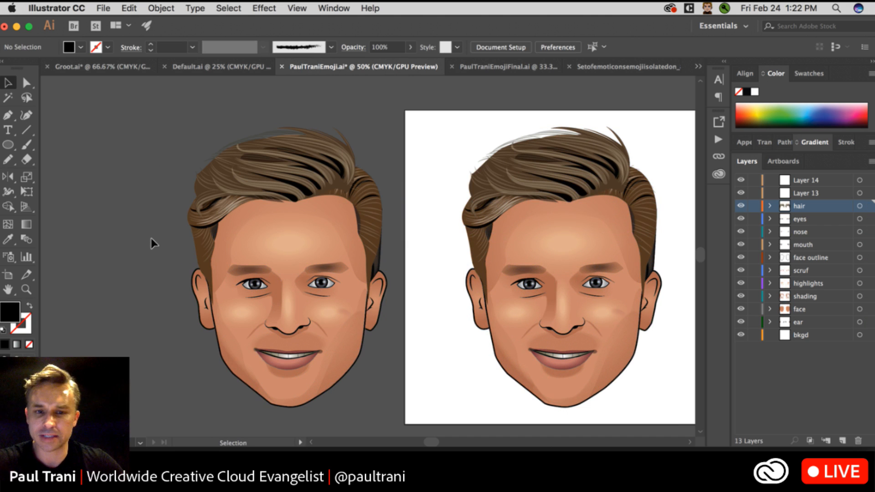
Lock the layers from face outline down to bkgd, plus hair, Layer 13 and Layer 14, leaving eyes, nose and mouth editable.
key(super+equal)
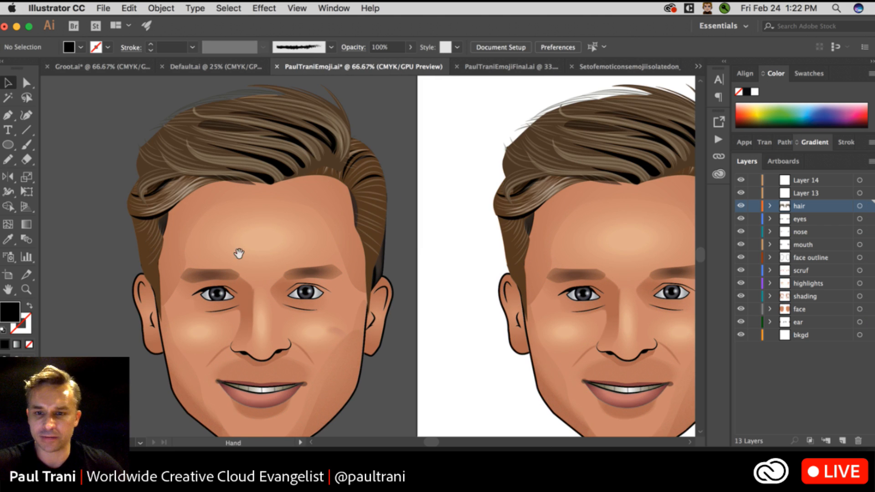
drag(535, 296, 288, 257)
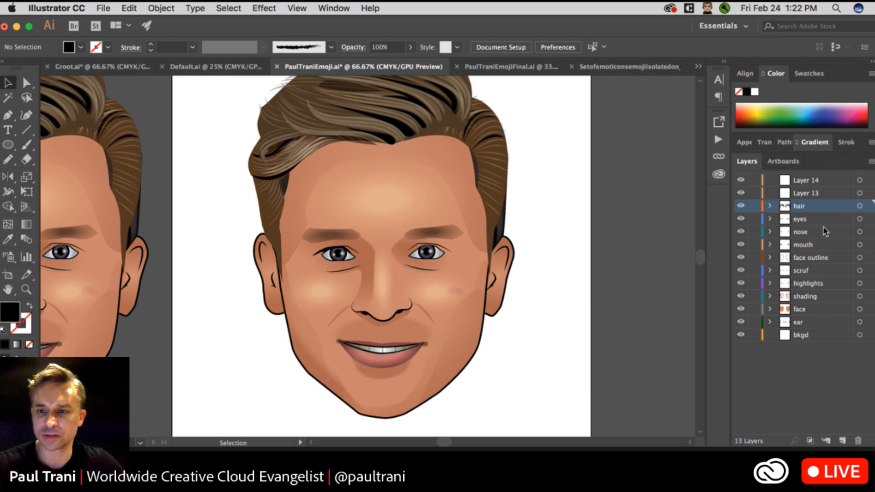
drag(754, 335, 755, 258)
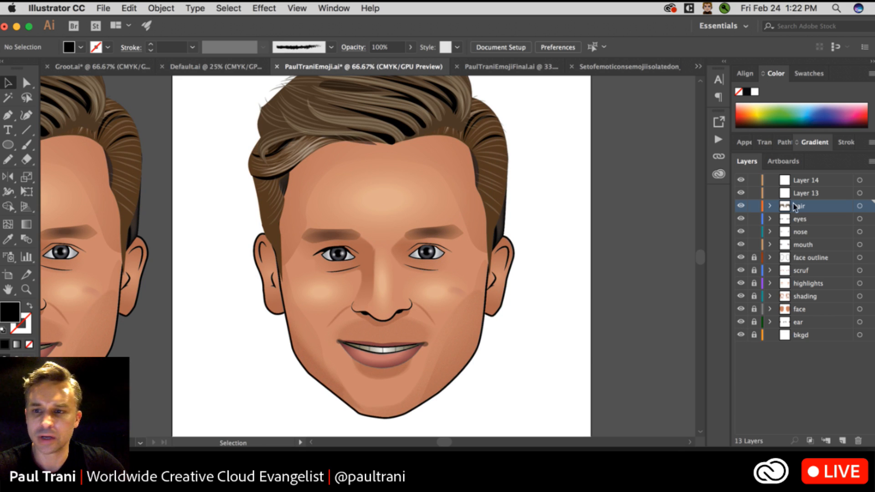
drag(754, 206, 755, 161)
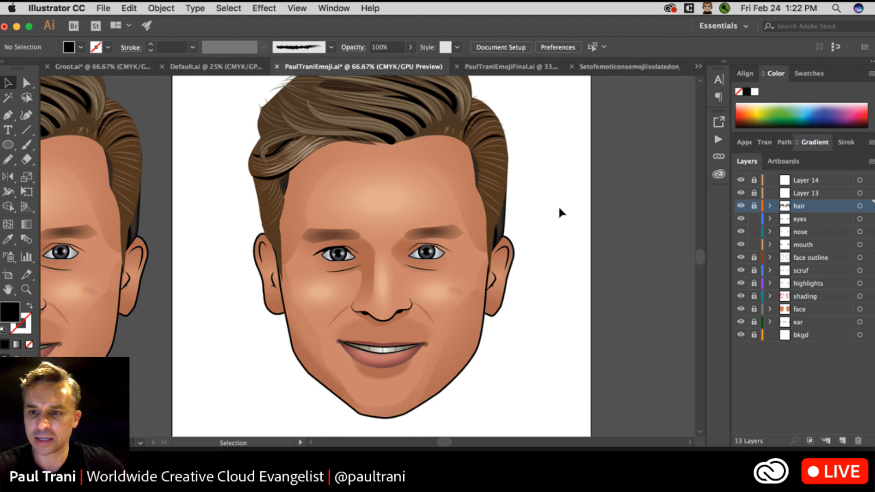
click(345, 251)
click(90, 158)
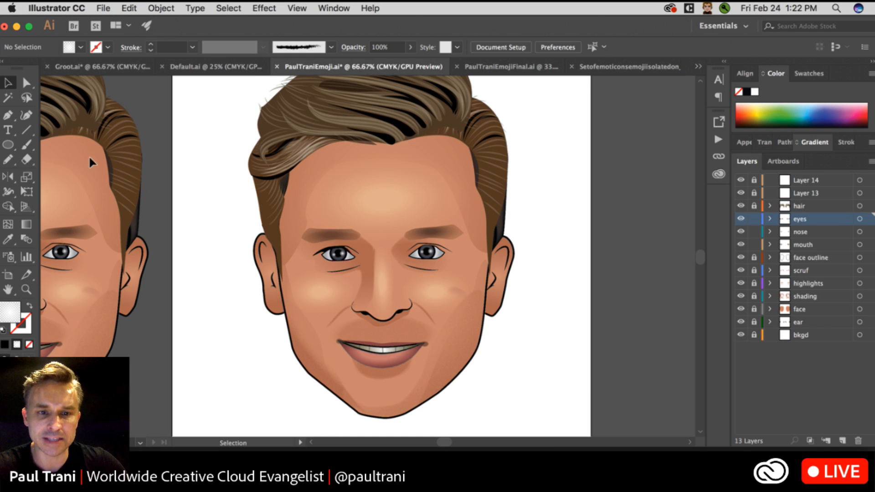
click(387, 292)
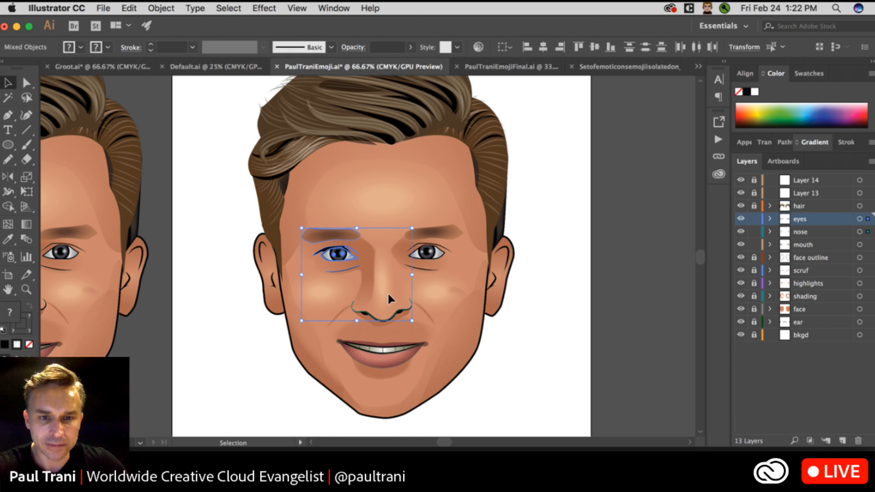
click(297, 196)
drag(382, 273, 382, 272)
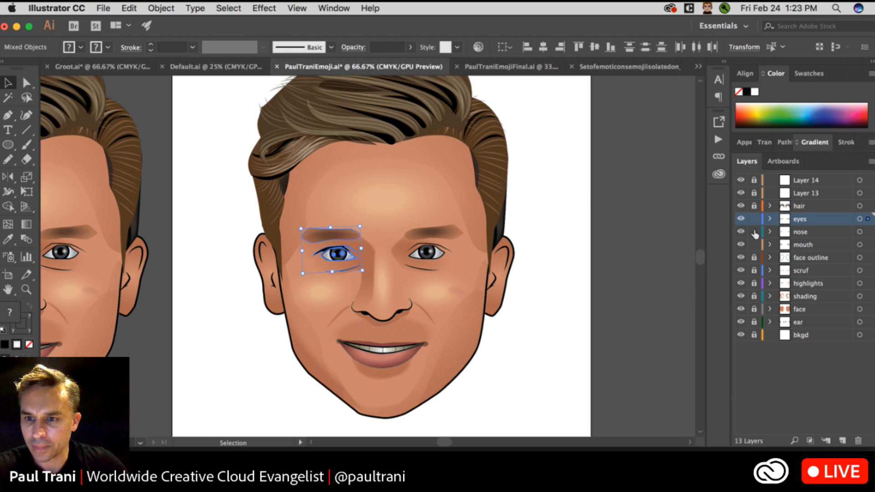
click(592, 206)
click(740, 218)
click(740, 219)
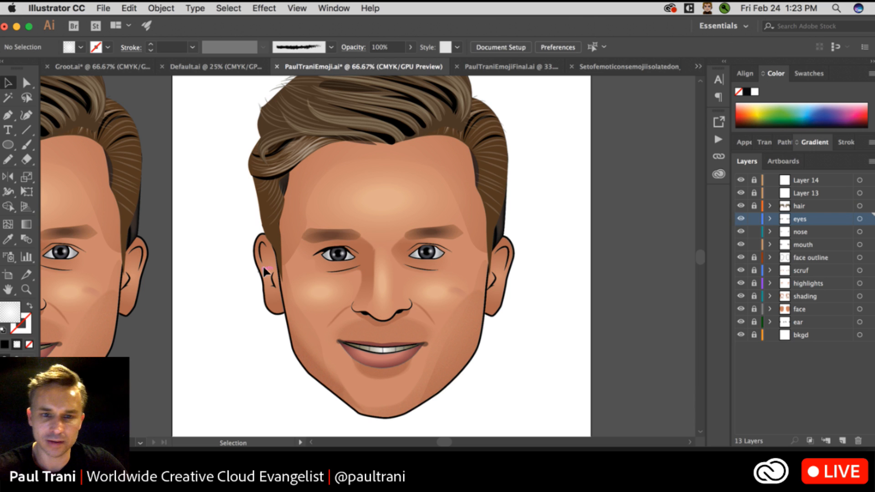
Try to enlarge both eyes and their under-eye lines without the eyebrows, and undo the scaling.
click(359, 249)
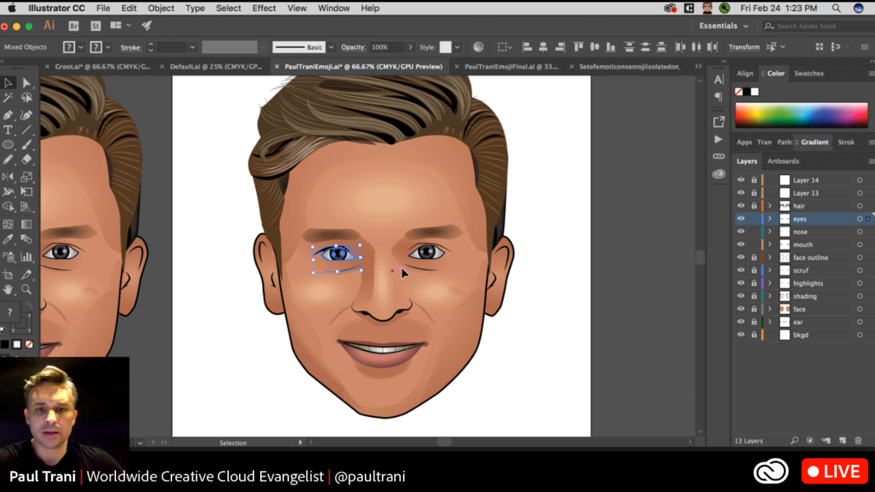
shift+click(463, 234)
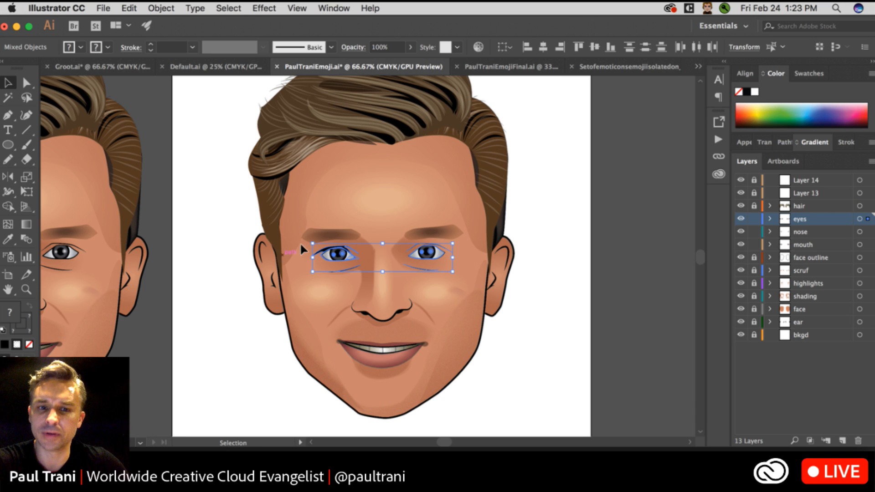
drag(312, 243, 205, 197)
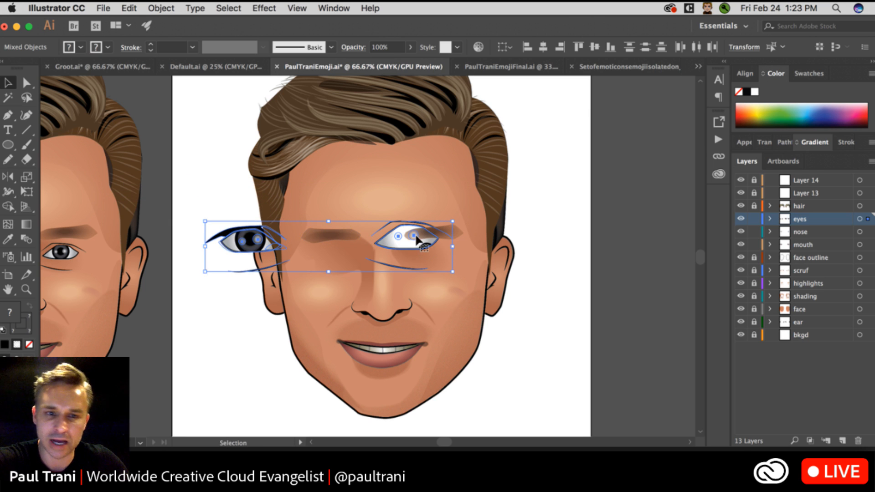
key(super+z)
click(496, 280)
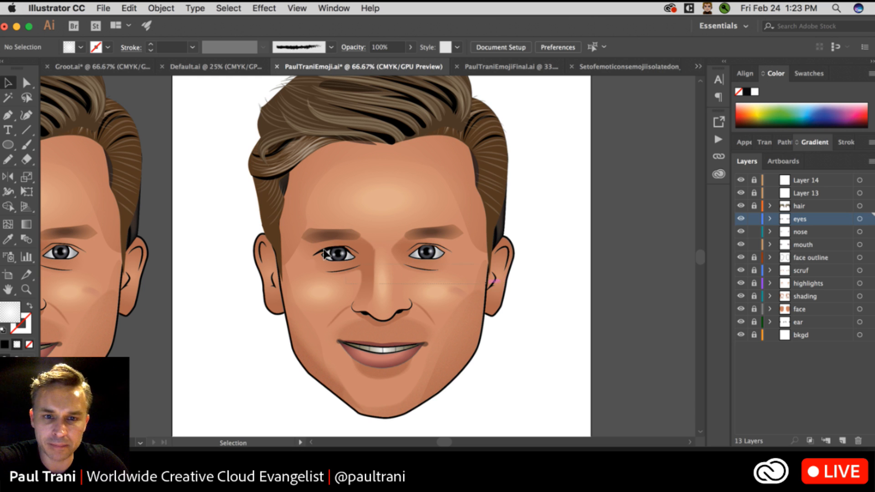
Select both eyes with their under-eye lines, leaving out the eyebrows, and scale them up proportionally on the artboard face.
drag(290, 239, 288, 238)
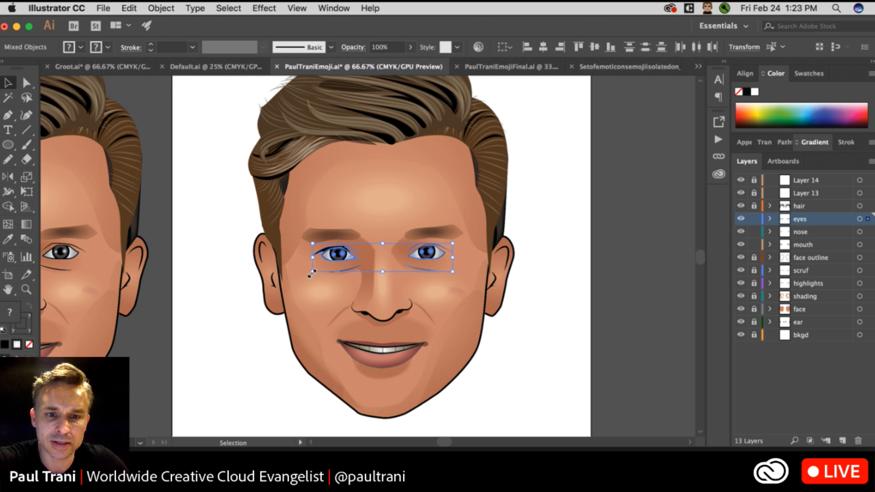
drag(312, 272, 208, 381)
drag(245, 259, 272, 252)
drag(234, 283, 254, 280)
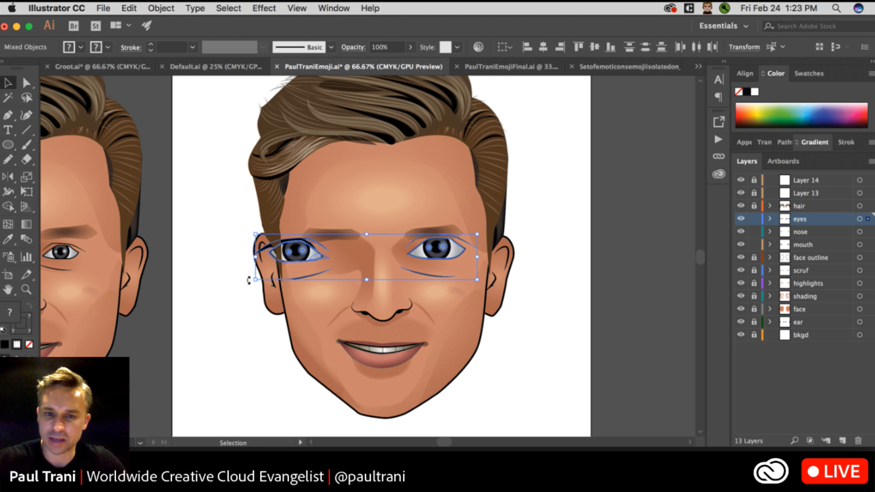
Nudge the enlarged pair of eyes left and slightly up on the face.
key(Left)
key(Left)
key(Left)
key(Left)
key(Left)
key(Left)
key(Left)
key(Left)
key(Left)
key(Left)
key(Up)
key(Up)
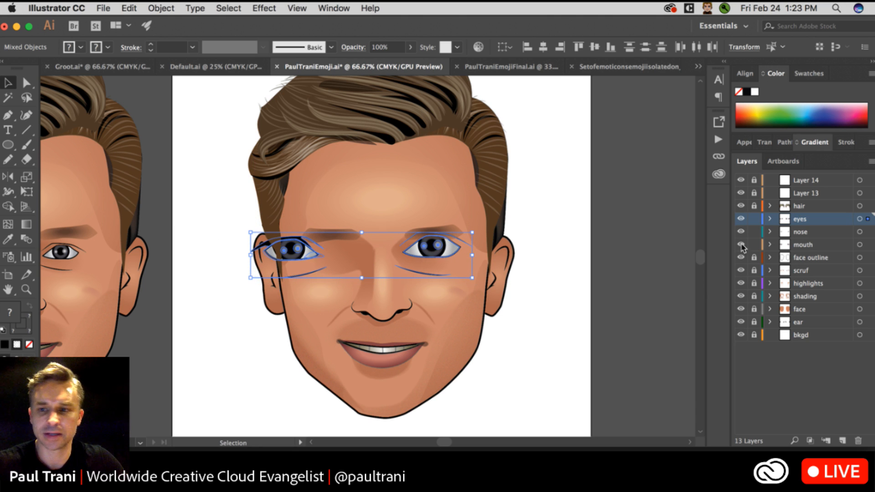
Lock the nose and mouth layers, and reposition the face's left-hand eye inward, away from the ear.
drag(754, 231, 753, 252)
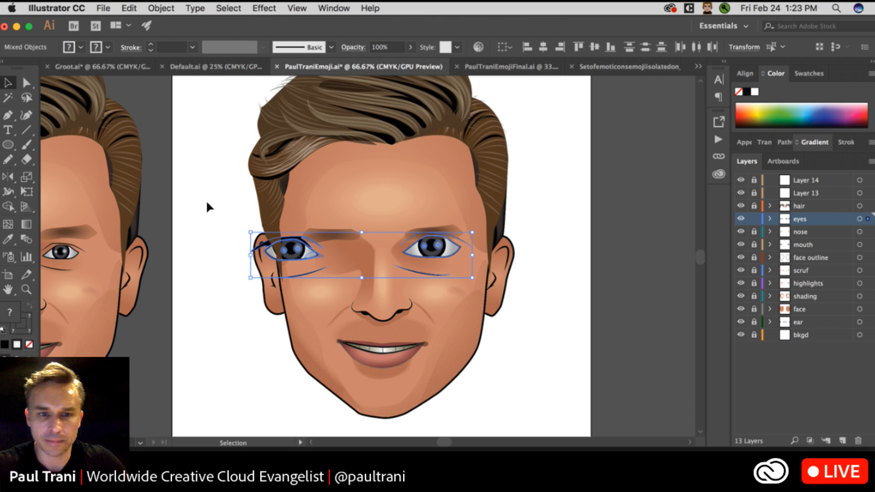
drag(210, 202, 326, 284)
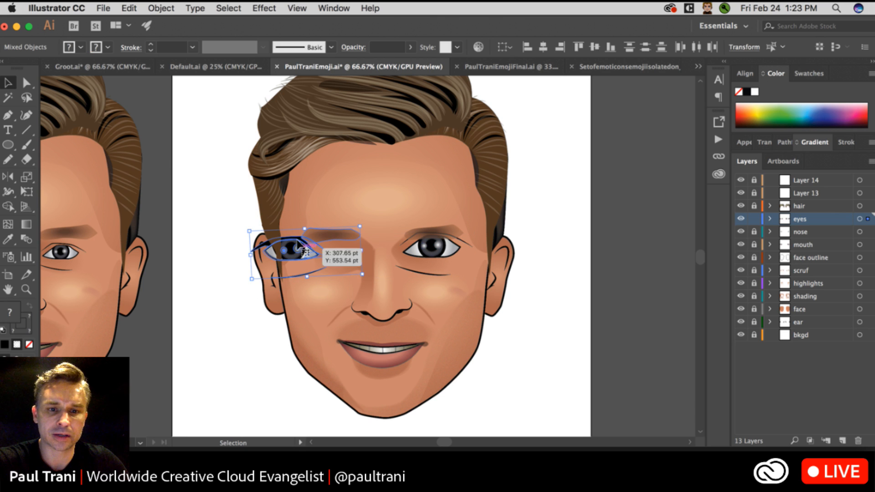
drag(299, 245, 318, 213)
click(362, 212)
Move both eyebrows so that they sit just above the enlarged eyes.
click(442, 225)
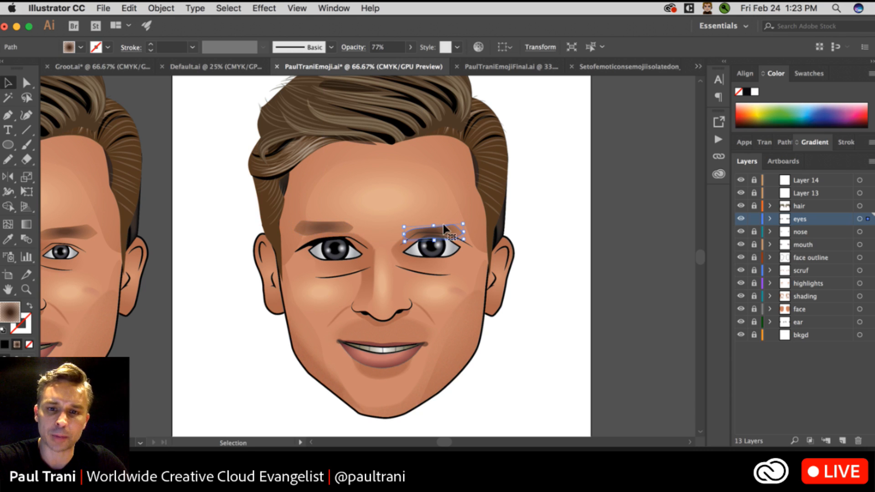
drag(443, 224, 445, 214)
click(315, 226)
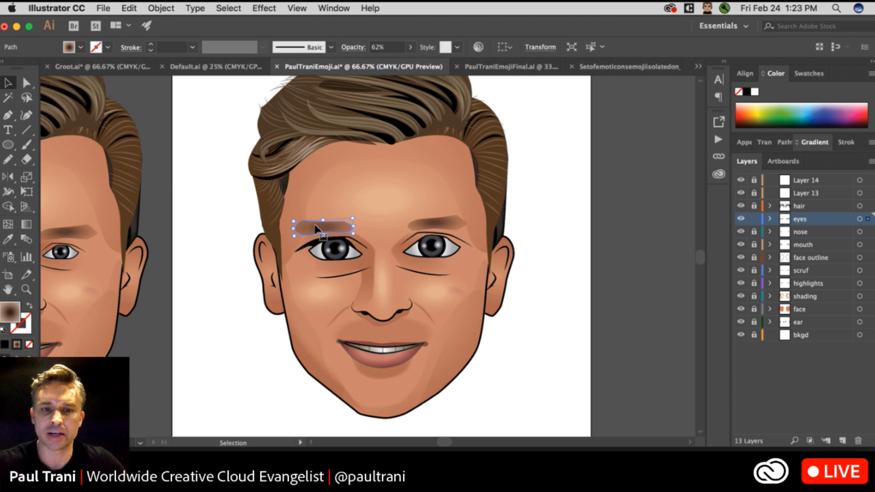
drag(316, 227, 320, 229)
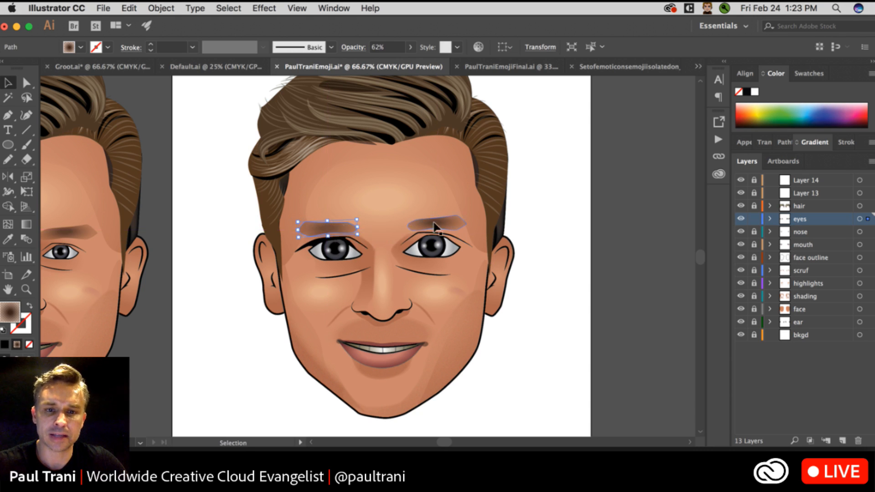
click(450, 225)
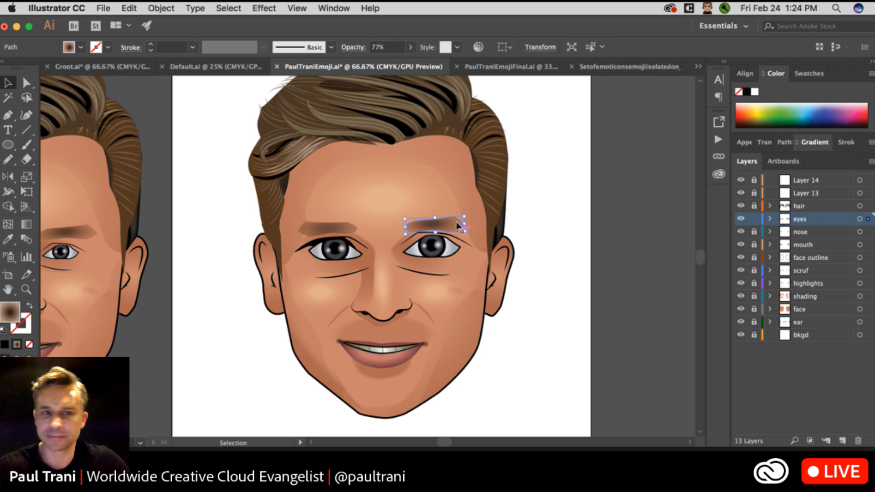
click(236, 224)
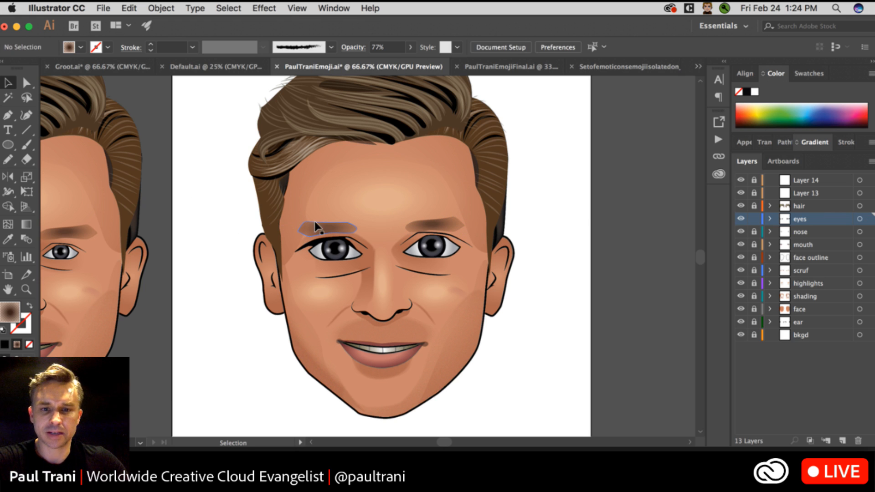
click(434, 235)
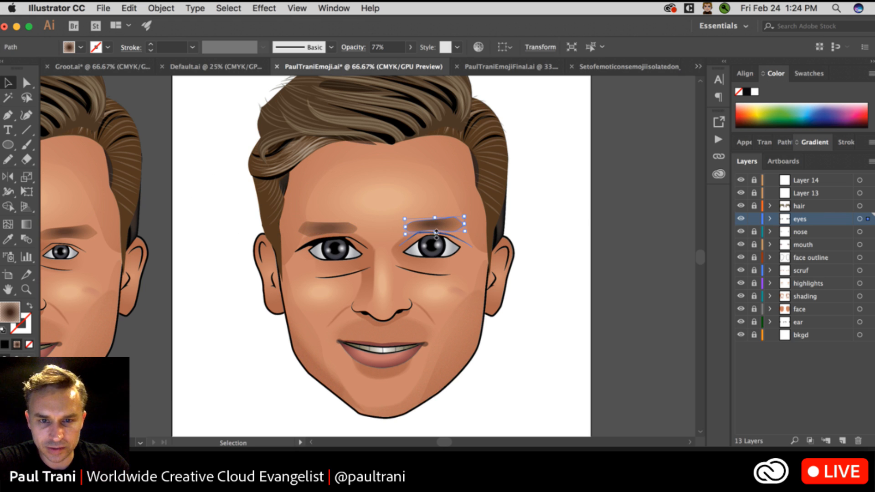
click(222, 222)
Shrink both under-eye lines and move them closer beneath the enlarged eyes.
click(348, 275)
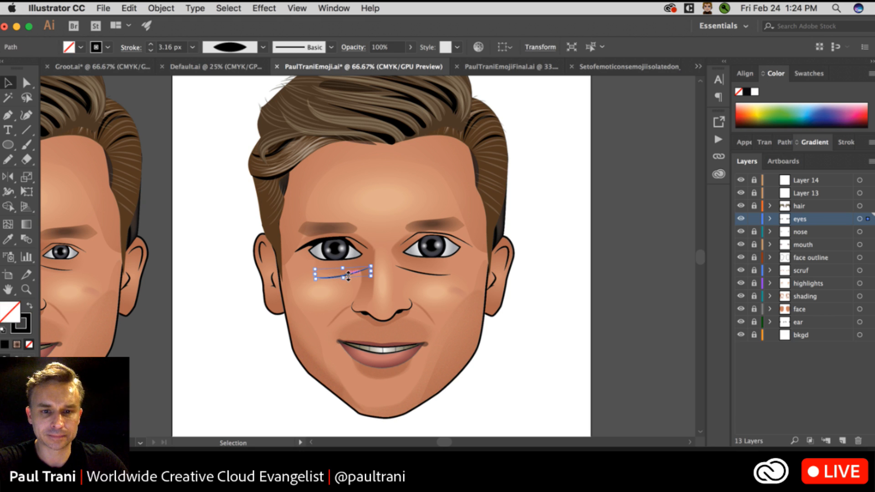
drag(315, 278, 357, 265)
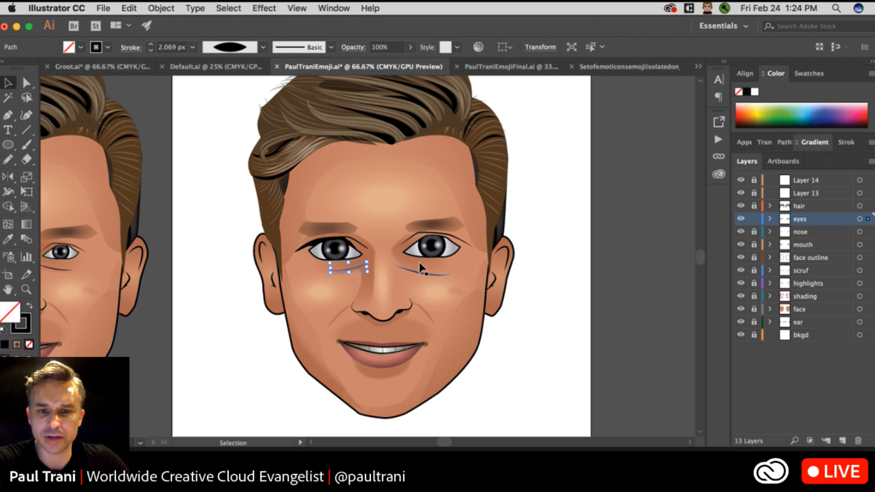
mouse_move(419, 272)
mouse_down()
mouse_move(420, 265)
mouse_move(466, 269)
mouse_move(432, 269)
mouse_up()
key(Right)
key(Right)
key(Up)
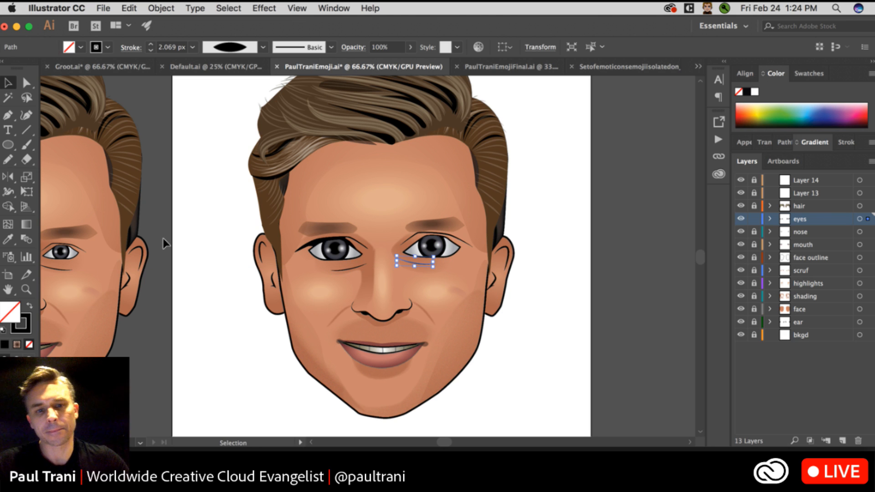
Move the under-eye line of the right-hand eye up closer beneath the eye, and select both under-eye lines.
key(a)
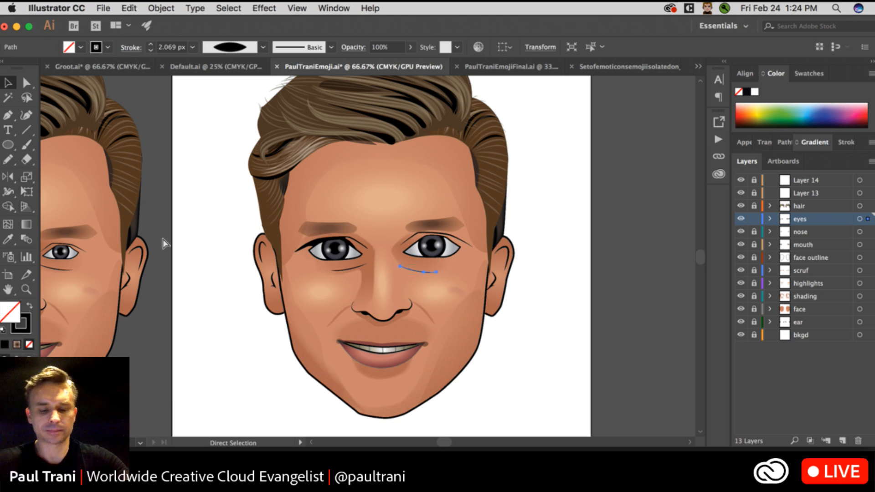
key(super+1)
key(super+equal)
key(super+equal)
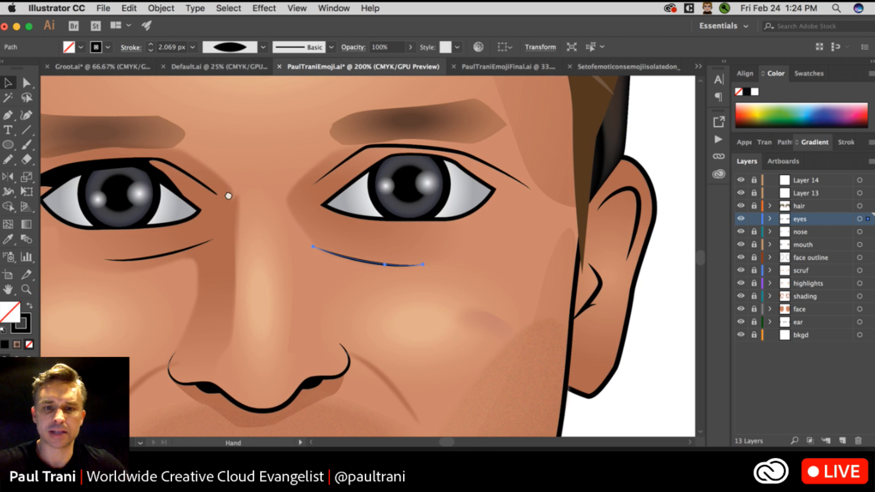
drag(228, 196, 296, 230)
key(v)
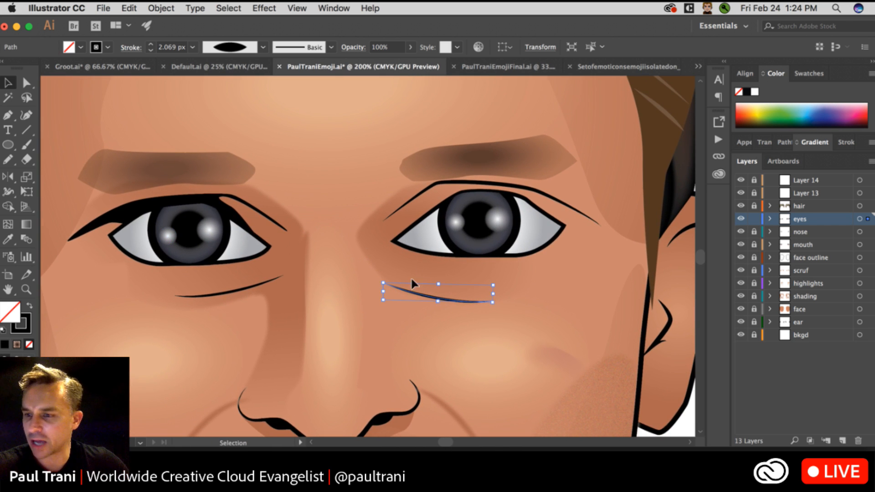
drag(409, 281, 412, 262)
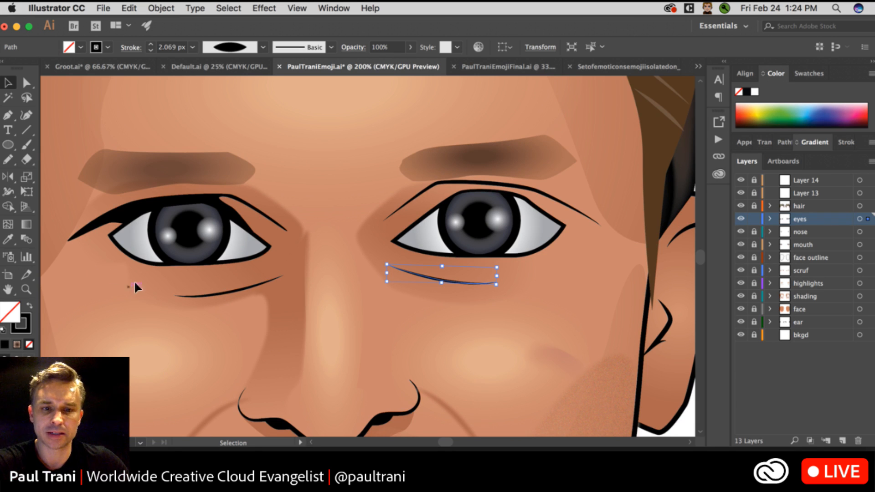
shift+click(213, 294)
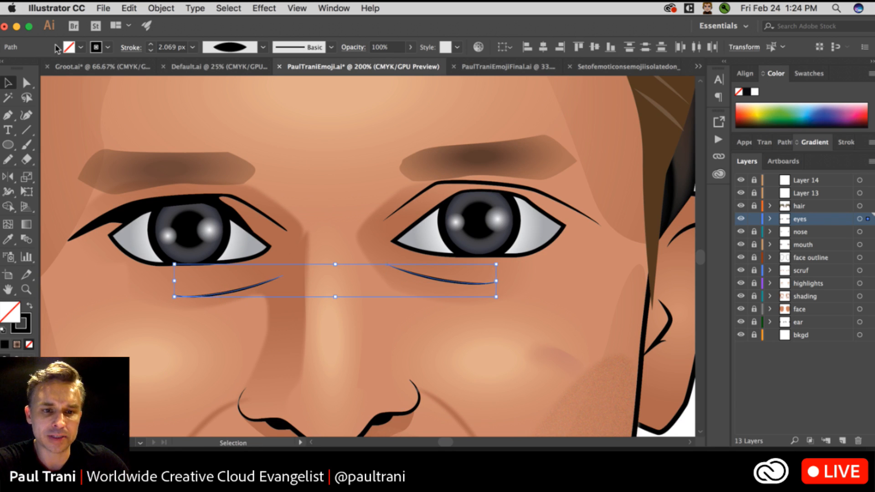
Check the Scale Strokes & Effects option in the General preferences, and leave the settings without changes.
click(66, 7)
mouse_move(66, 40)
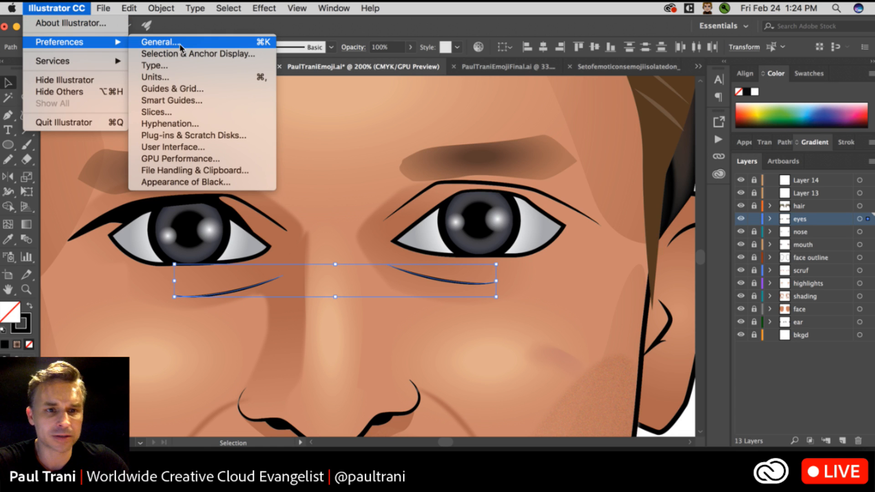
click(160, 42)
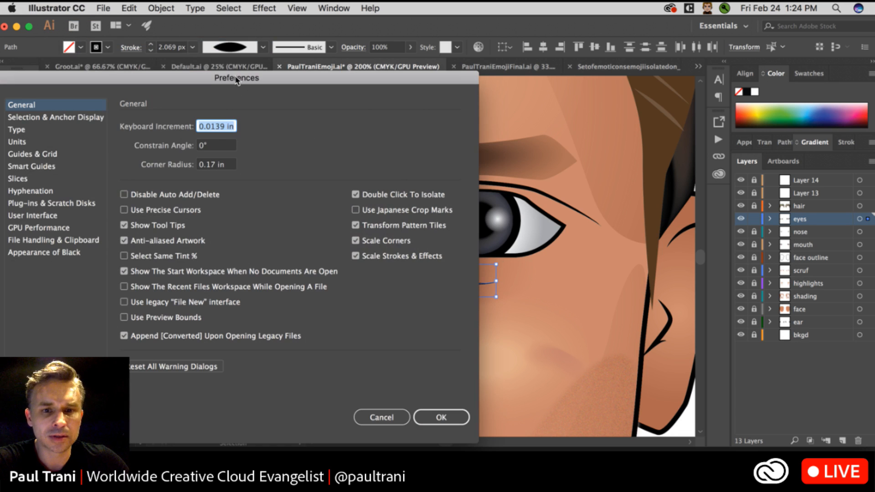
drag(236, 79, 533, 63)
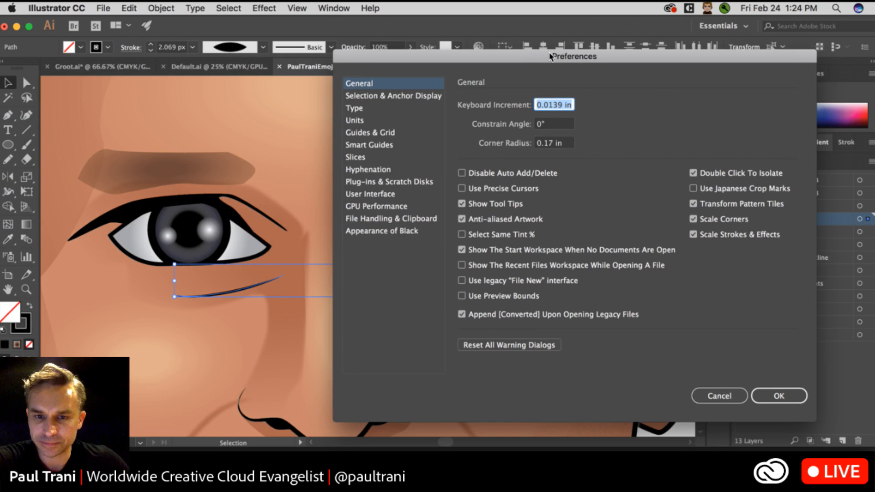
drag(541, 56, 361, 50)
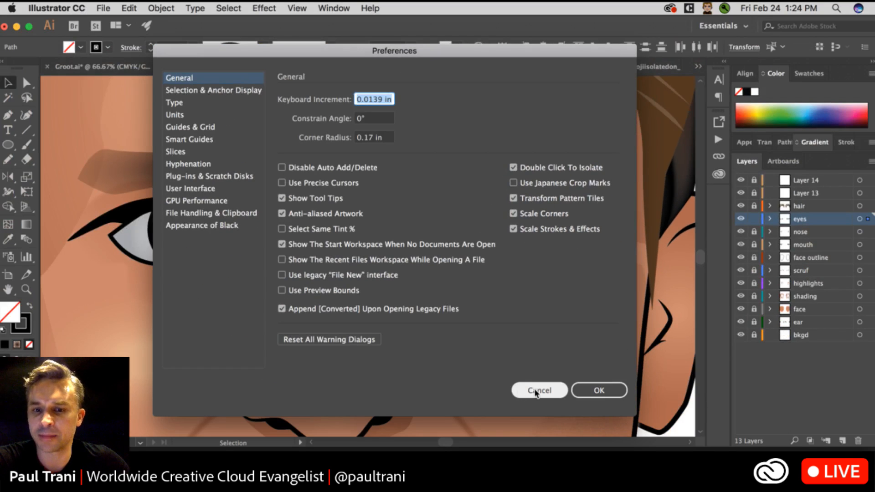
click(536, 391)
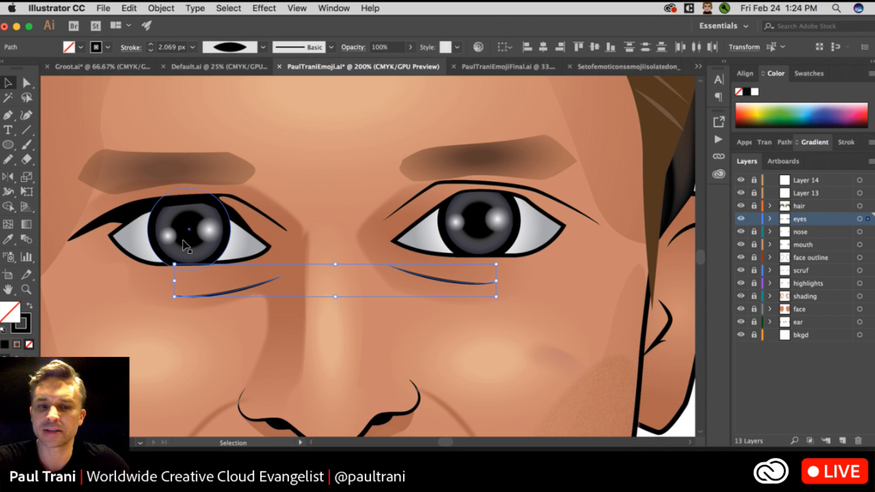
Set the stroke weight of both under-eye lines to 5 px and deselect them.
click(150, 44)
click(150, 44)
click(150, 44)
click(150, 44)
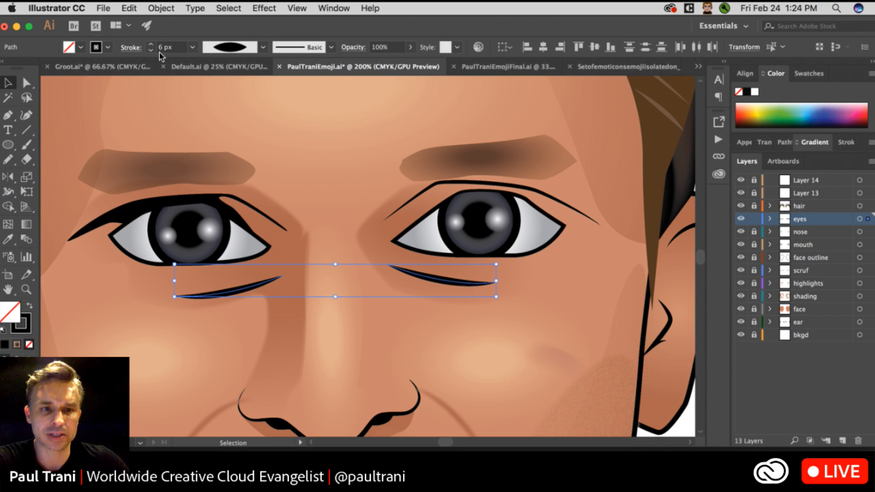
click(150, 50)
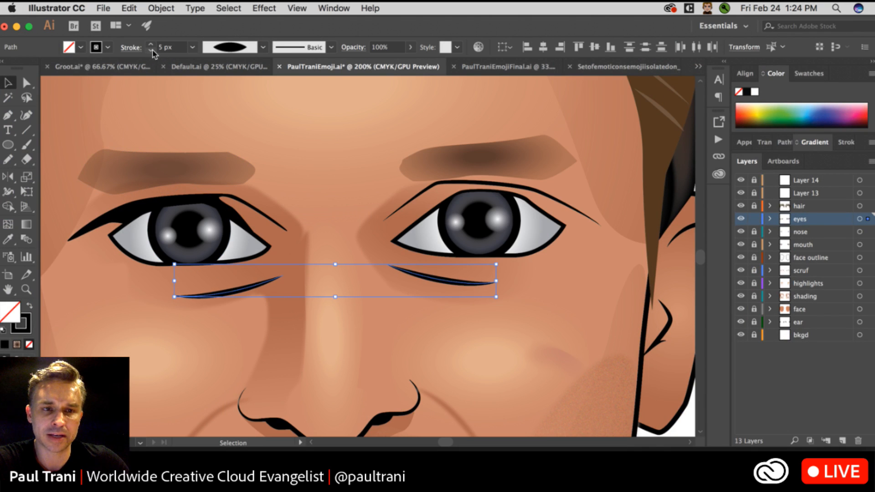
click(319, 123)
Shift the face's right-hand eyebrow slightly and lower it until it sits close against the upper eyelid line.
click(542, 161)
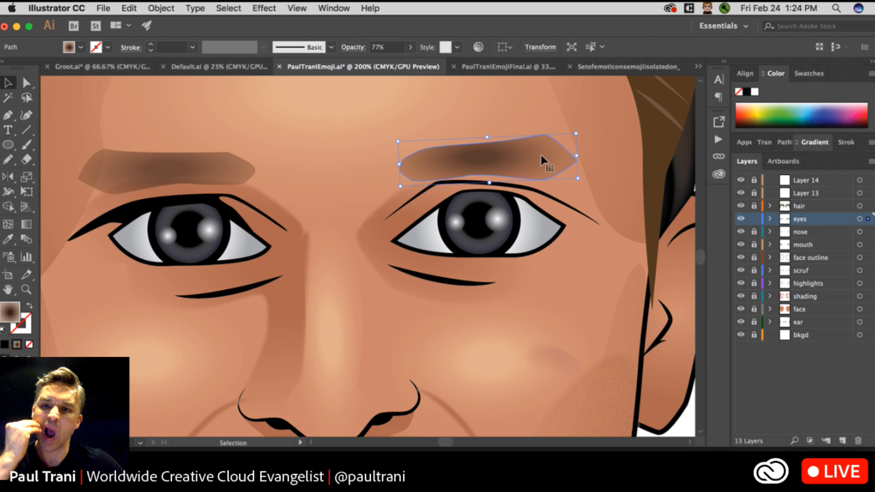
mouse_move(449, 160)
mouse_down()
mouse_move(449, 150)
mouse_move(441, 170)
mouse_up()
key(a)
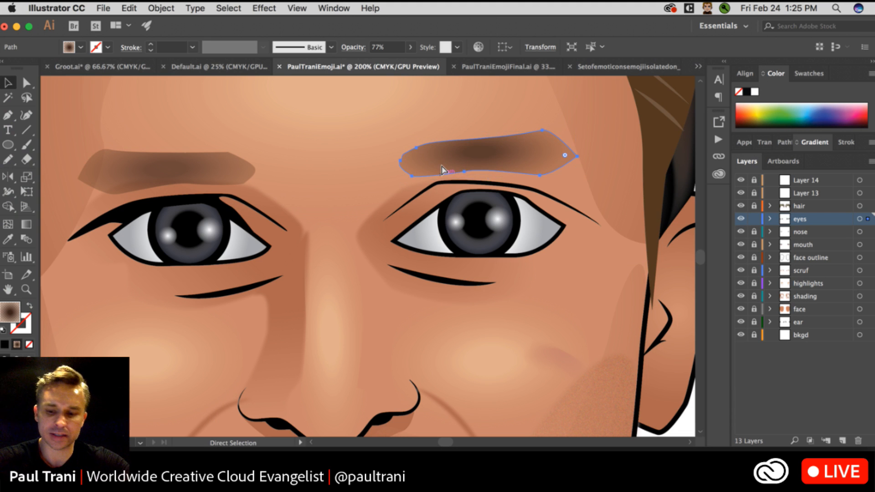
key(super+minus)
key(super+minus)
key(v)
drag(372, 180, 445, 91)
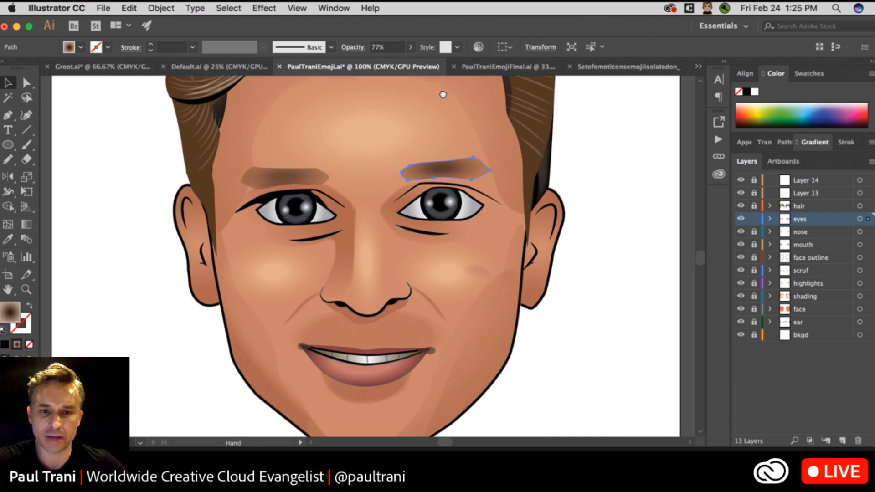
drag(428, 163, 428, 169)
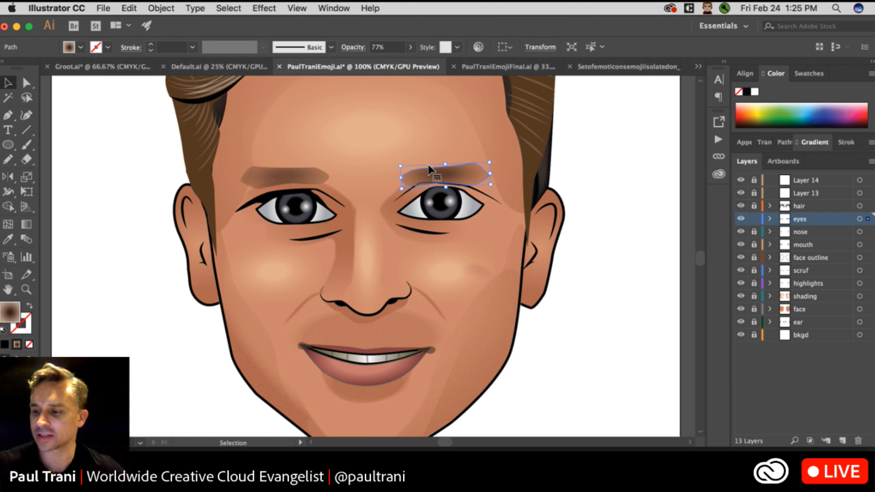
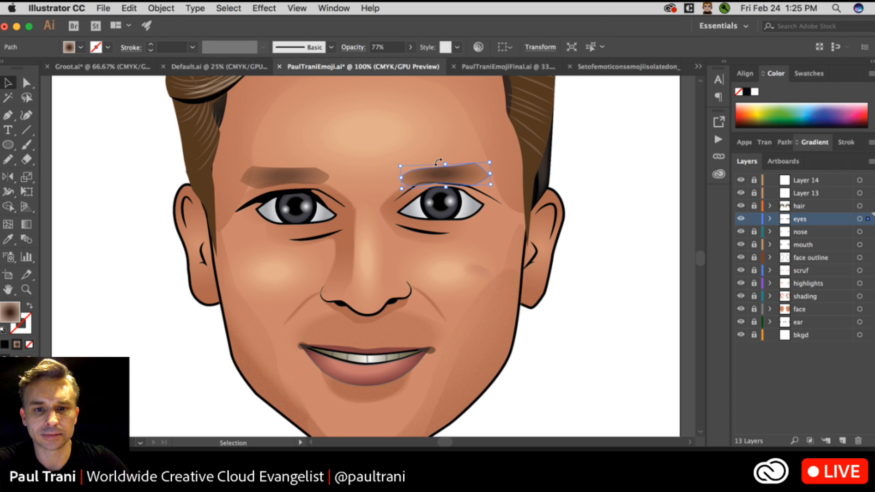
click(372, 175)
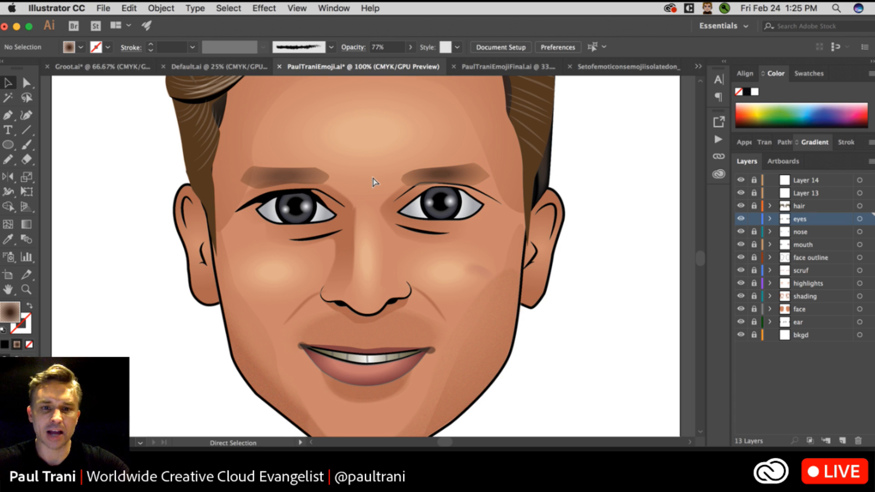
Raise the face's right-hand eyebrow well clear of the upper eyelid line and slightly outward.
key(super+equal)
key(super+equal)
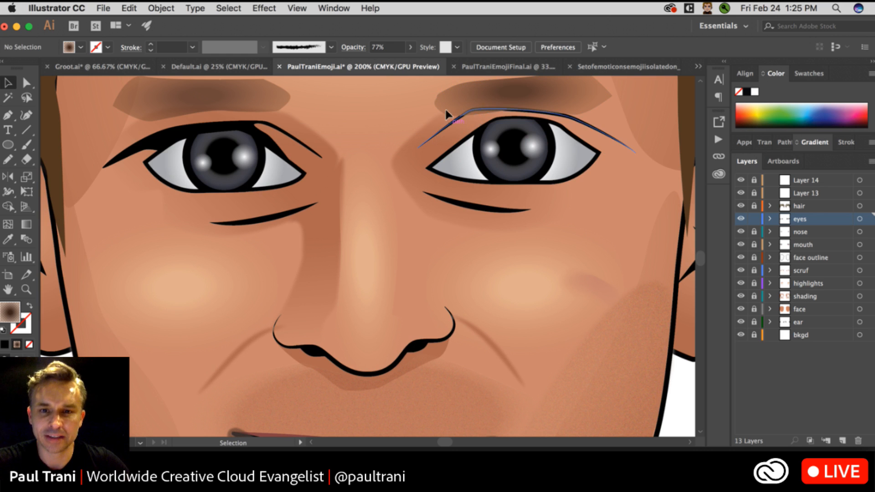
drag(477, 94, 485, 77)
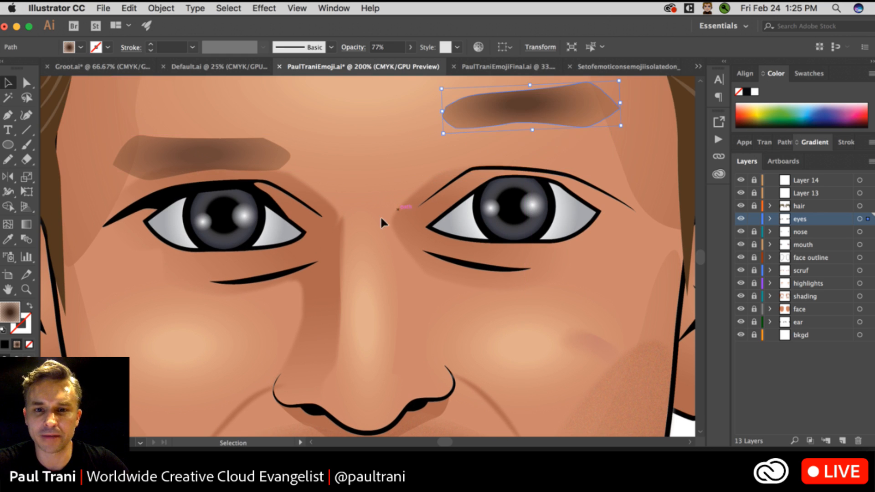
Select the black upper lid shape over the left-hand eye, and the thin upper lid line over the right-hand eye.
click(171, 200)
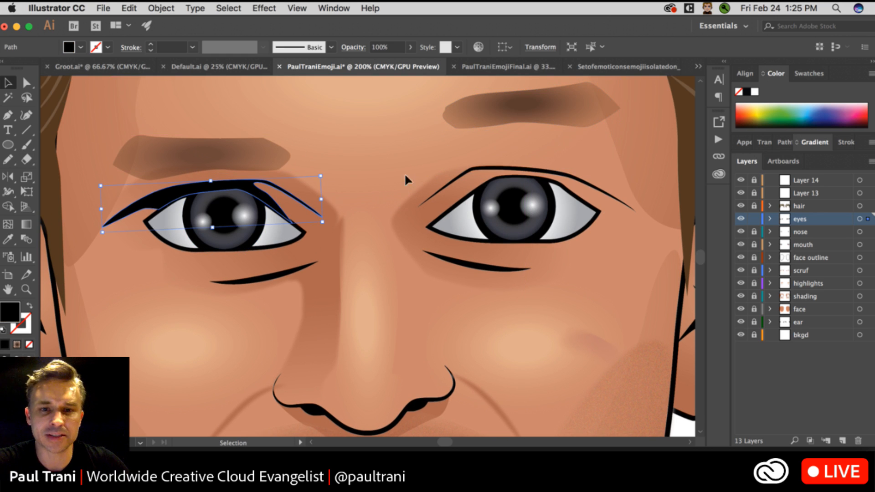
click(461, 173)
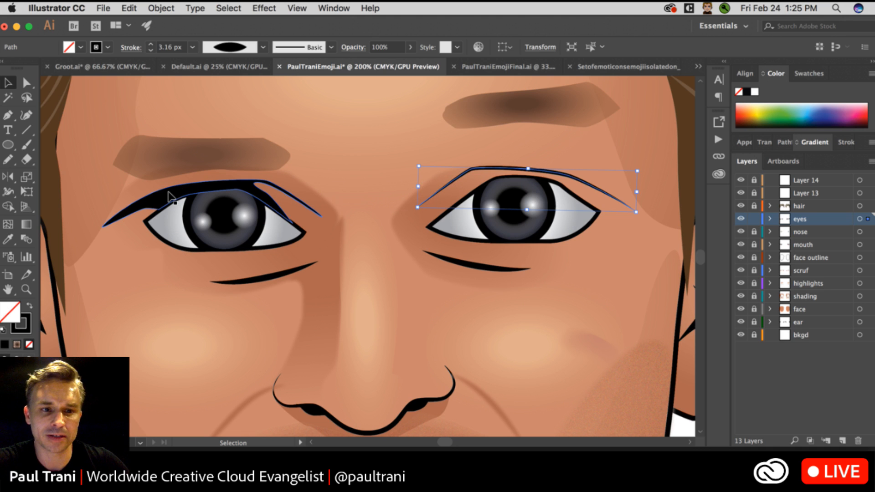
Thicken the eyelid line above the right-hand eye to a 7 px stroke.
click(170, 196)
click(464, 173)
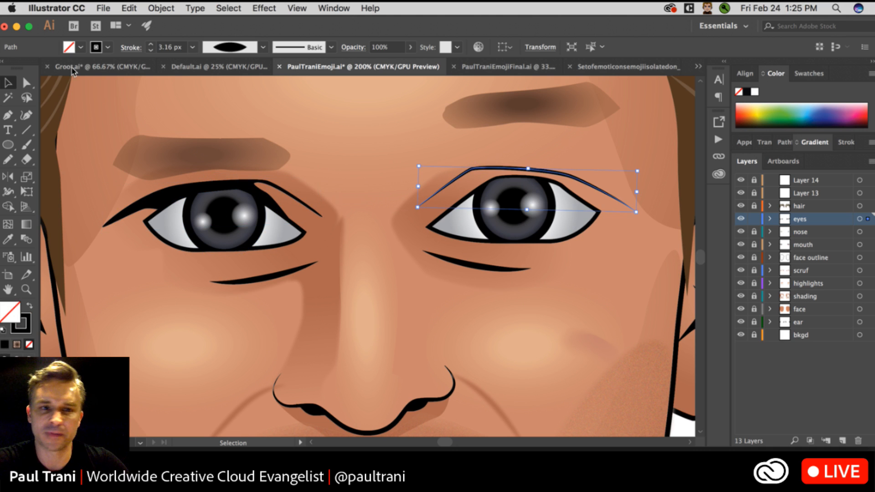
click(152, 44)
click(152, 44)
click(151, 45)
click(152, 44)
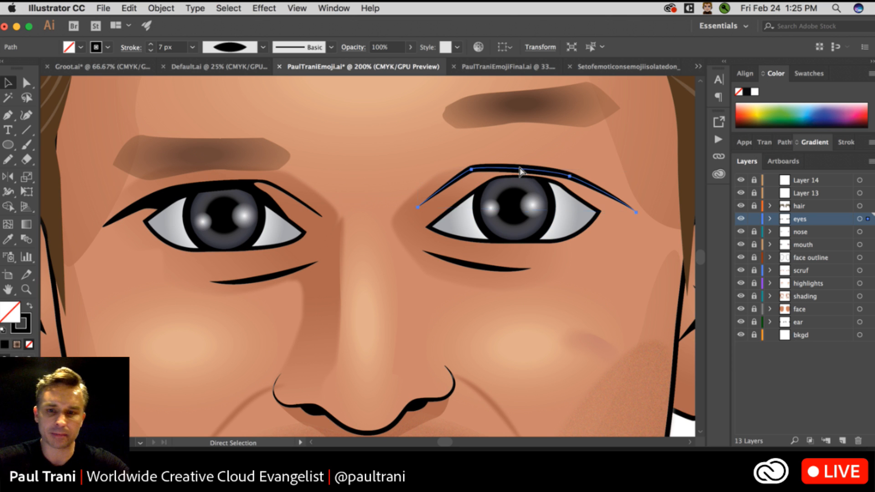
Outline the stroke of the right-hand eyelid line to turn it into a filled shape.
key(super+equal)
key(super+equal)
click(160, 8)
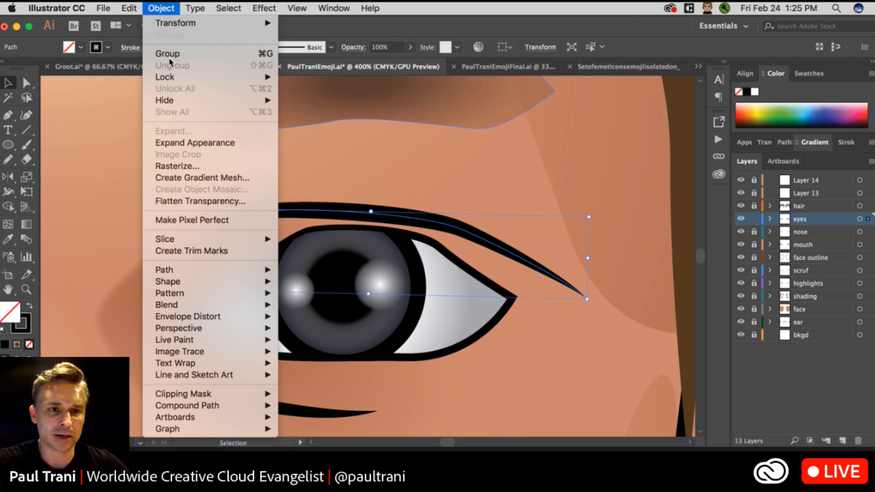
mouse_move(173, 269)
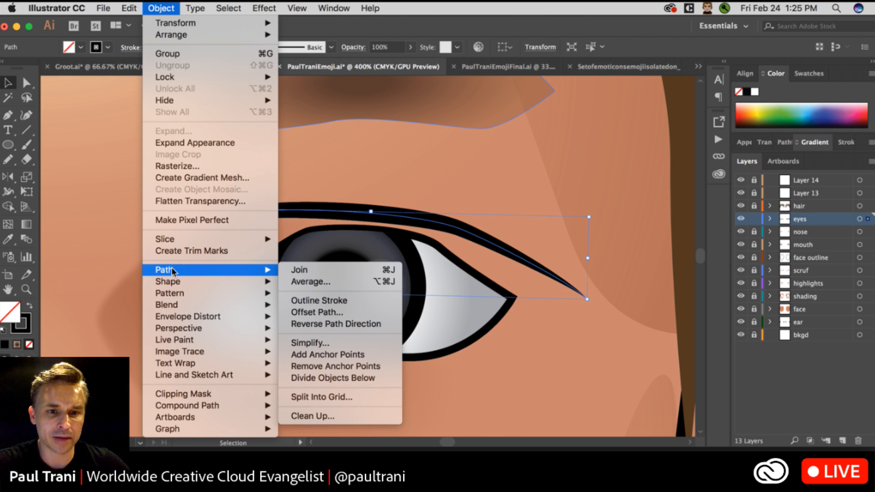
click(361, 303)
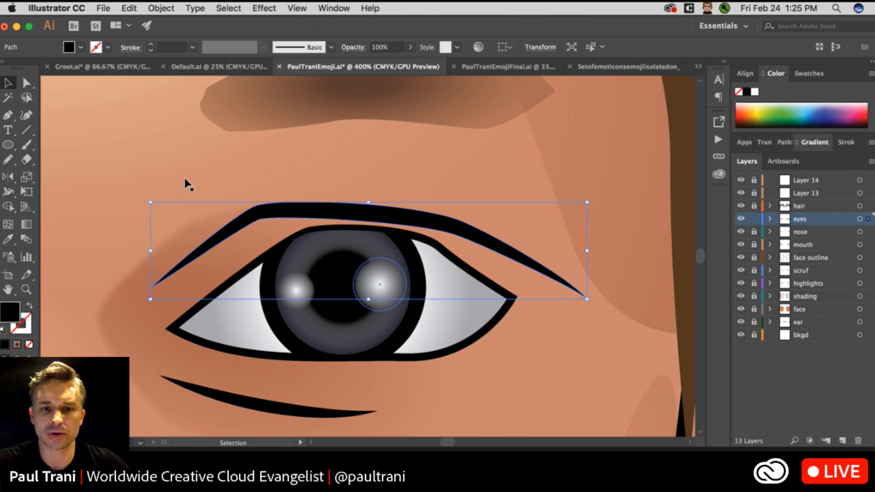
Simplify the outlined eyelid path with the preview on and a curve precision of 91%.
click(25, 82)
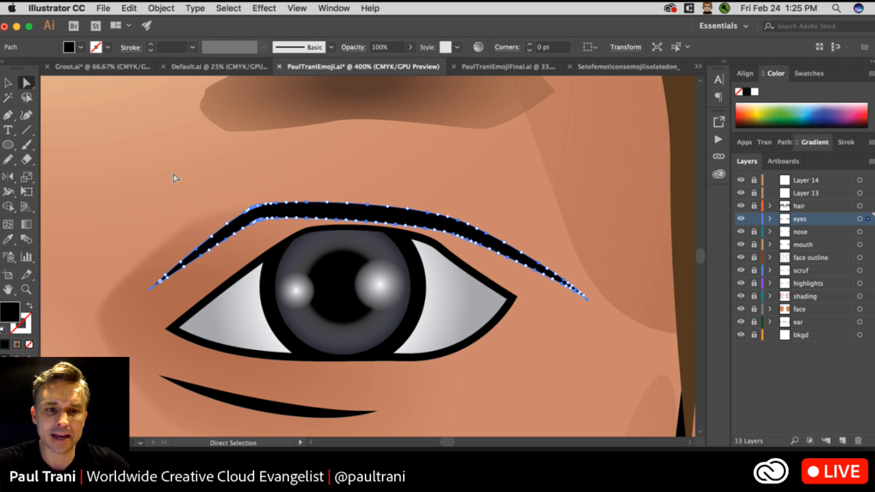
click(359, 199)
click(365, 211)
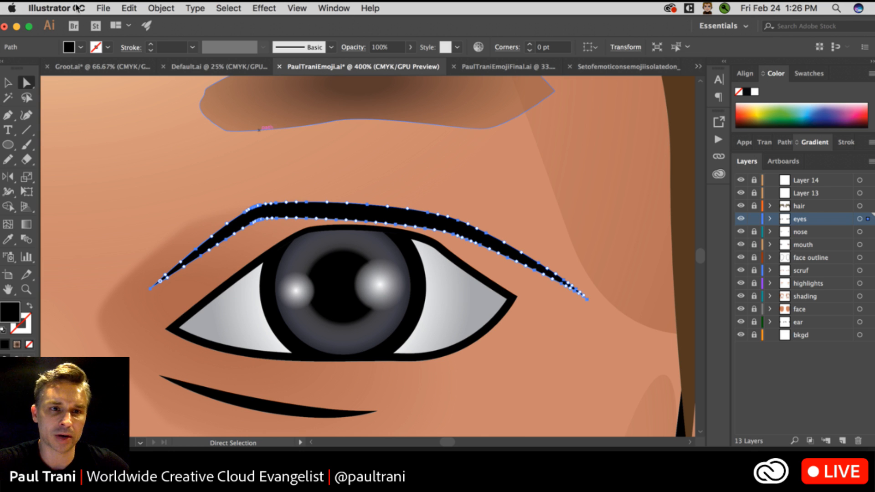
click(128, 8)
mouse_move(160, 8)
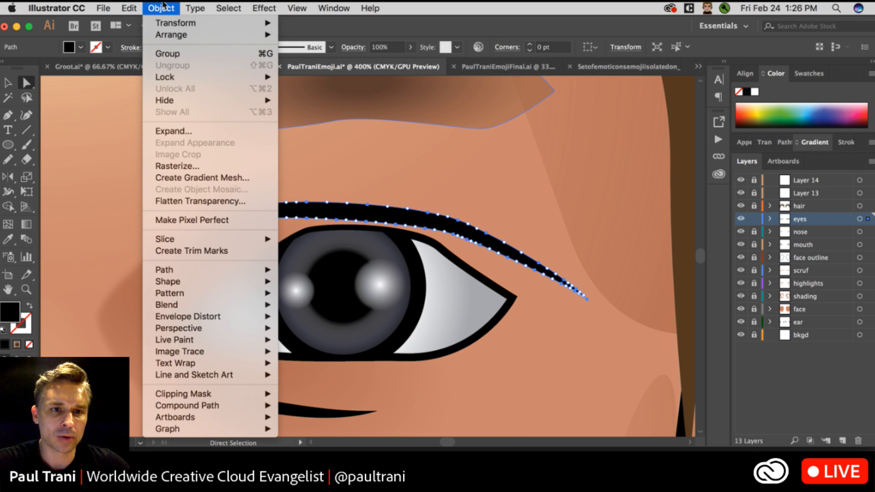
mouse_move(193, 271)
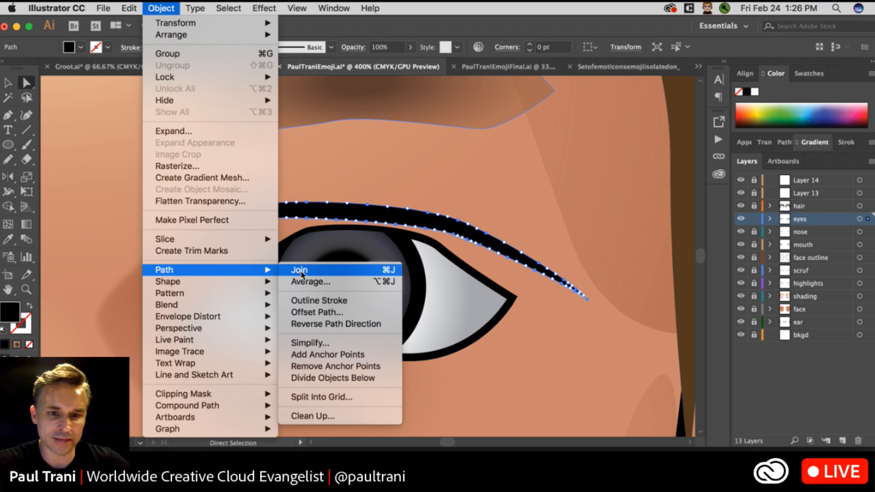
click(342, 345)
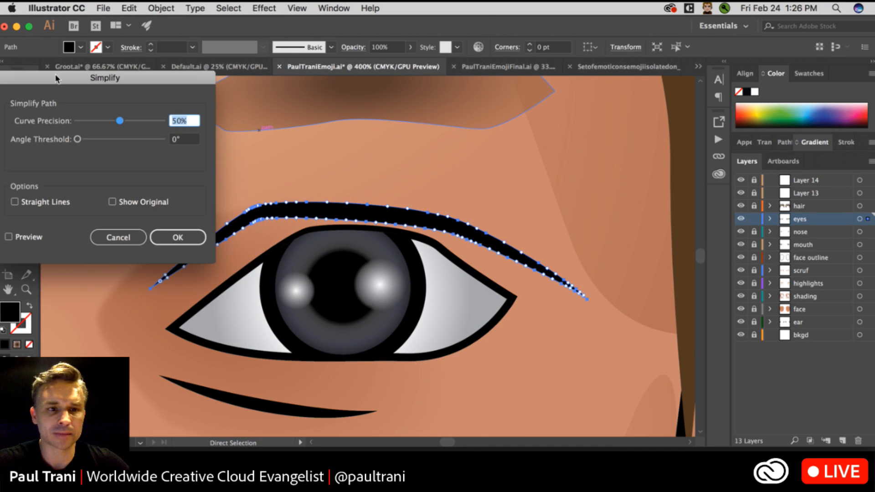
drag(55, 78, 565, 120)
click(519, 278)
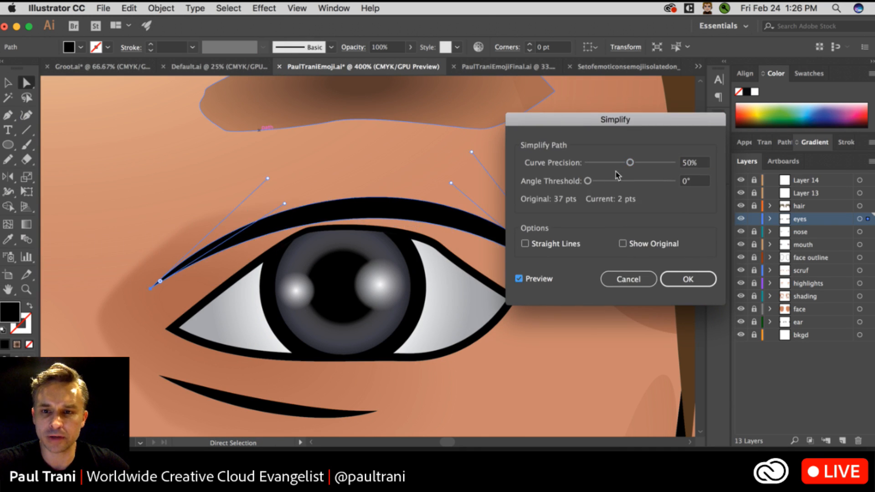
drag(632, 163, 665, 164)
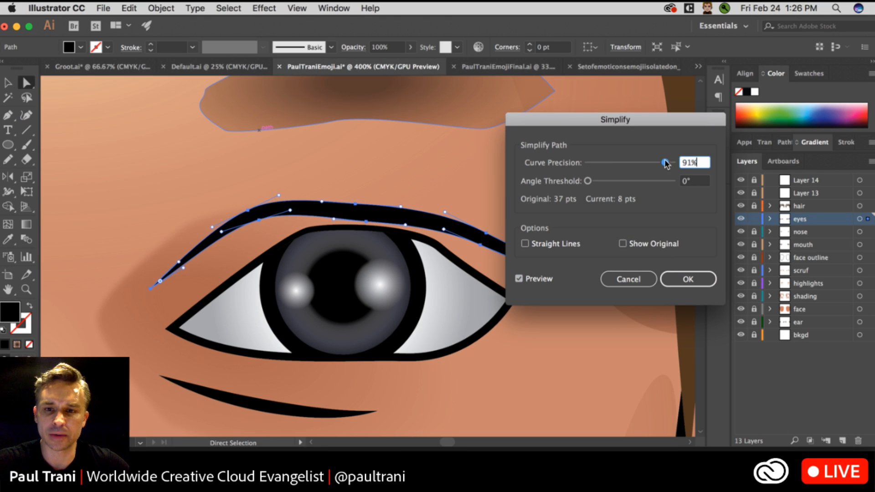
click(669, 279)
Pull the eyelid's lower middle anchor down to the eye outline and adjust the handles for a smooth outer curve.
click(368, 219)
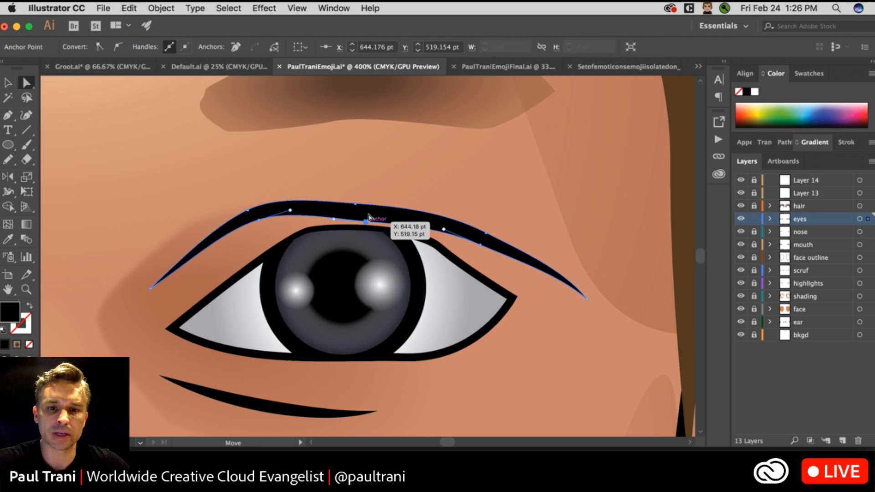
drag(368, 218, 325, 225)
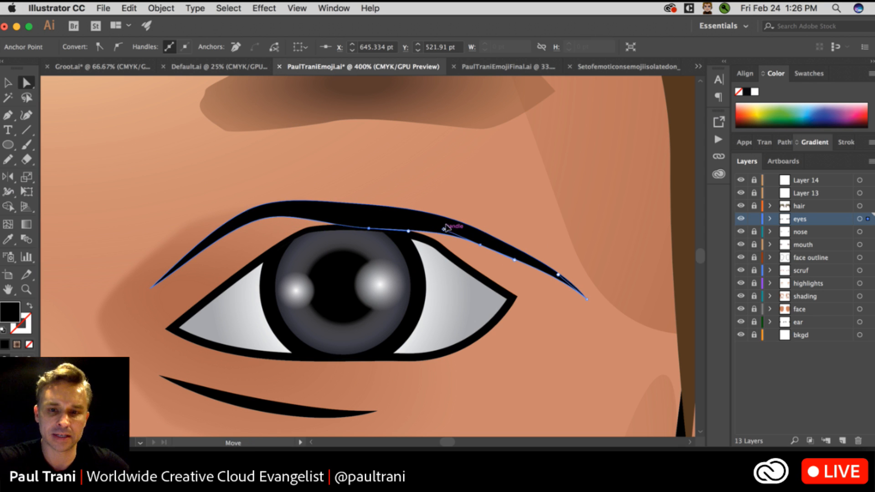
drag(446, 227, 448, 244)
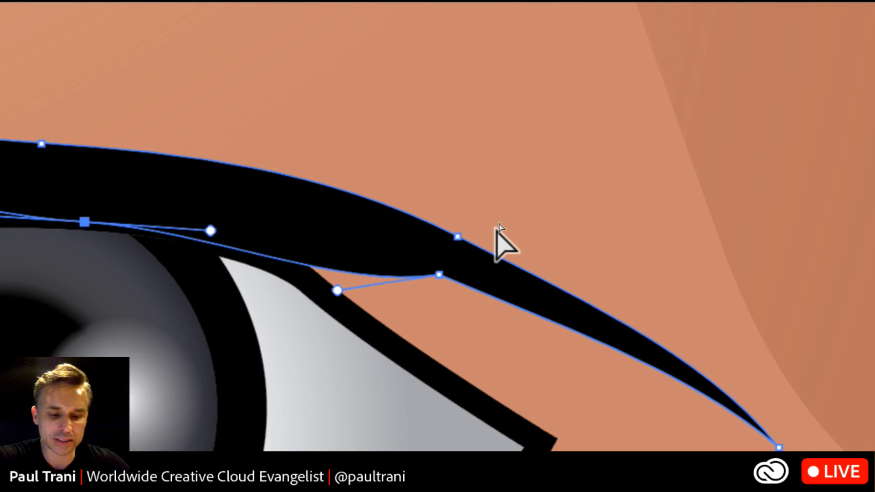
drag(326, 291, 339, 244)
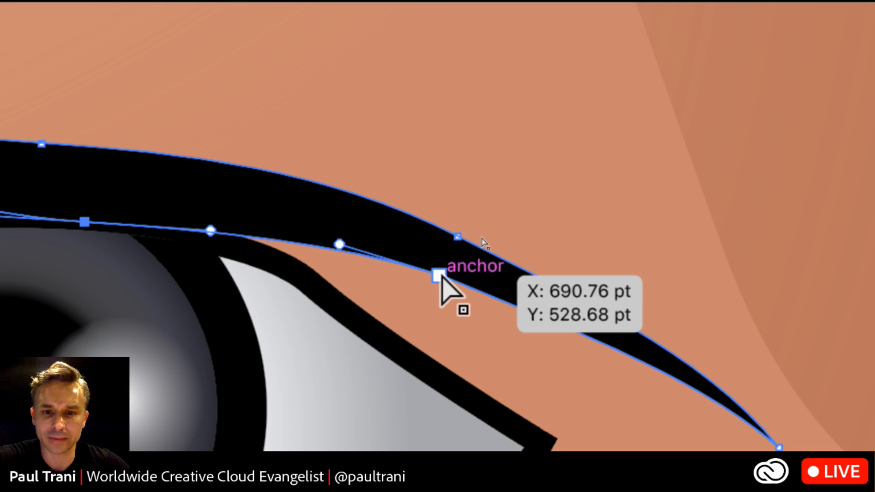
click(439, 275)
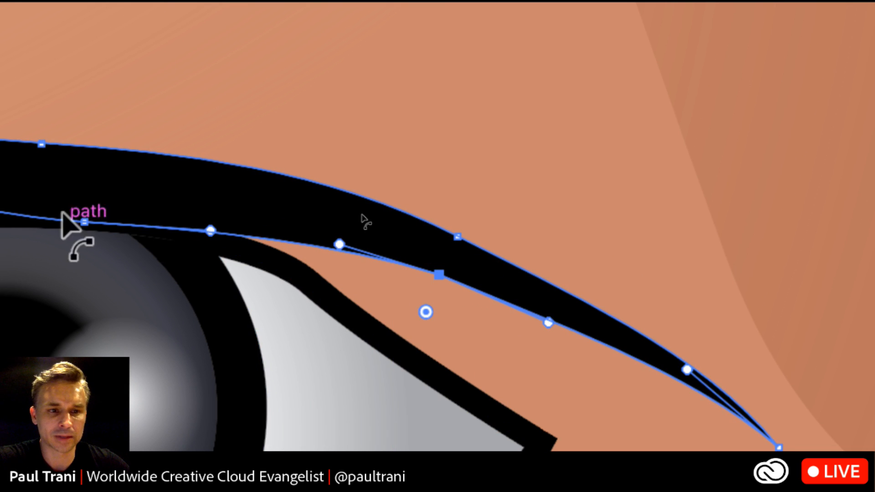
Raise the middle anchor on the eyelid's upper edge and bend its outer handle to thicken the shape above the iris.
drag(69, 178, 389, 215)
click(359, 181)
drag(361, 182, 380, 181)
drag(527, 195, 507, 234)
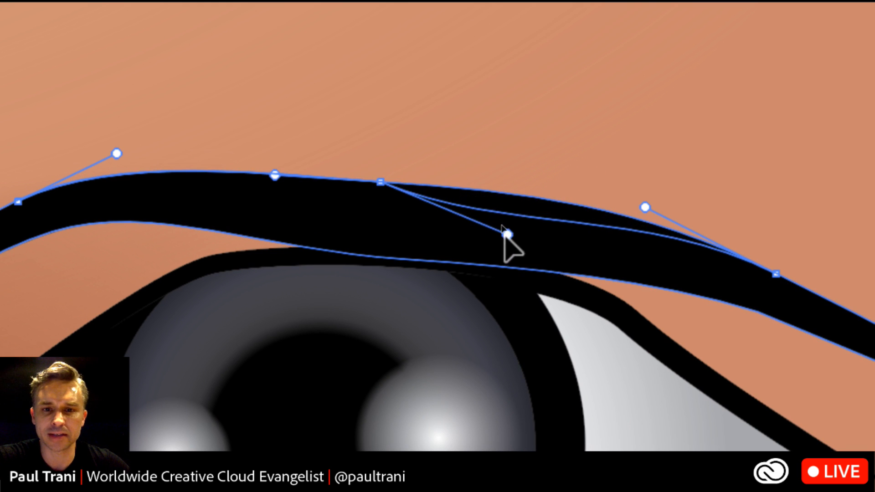
drag(382, 181, 432, 145)
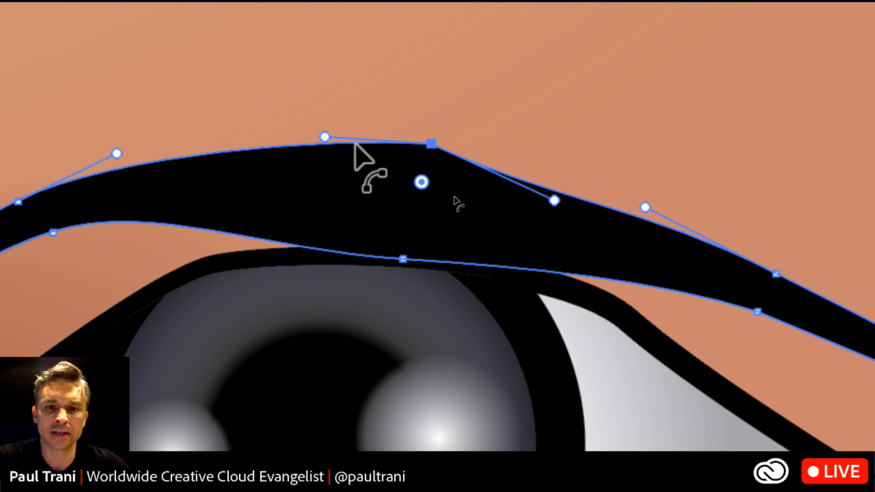
Move the eyelid's lower middle anchor toward the nose and bend its handles into a rounded notch at the iris edge.
click(402, 258)
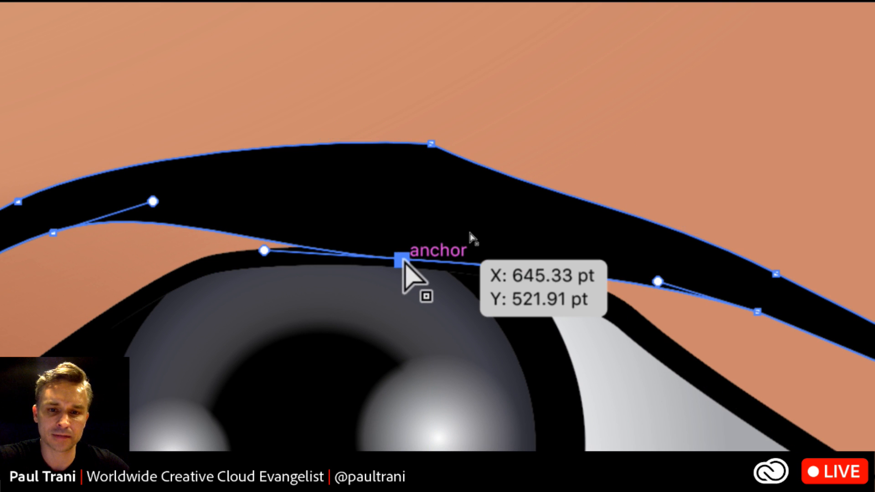
drag(403, 263, 230, 254)
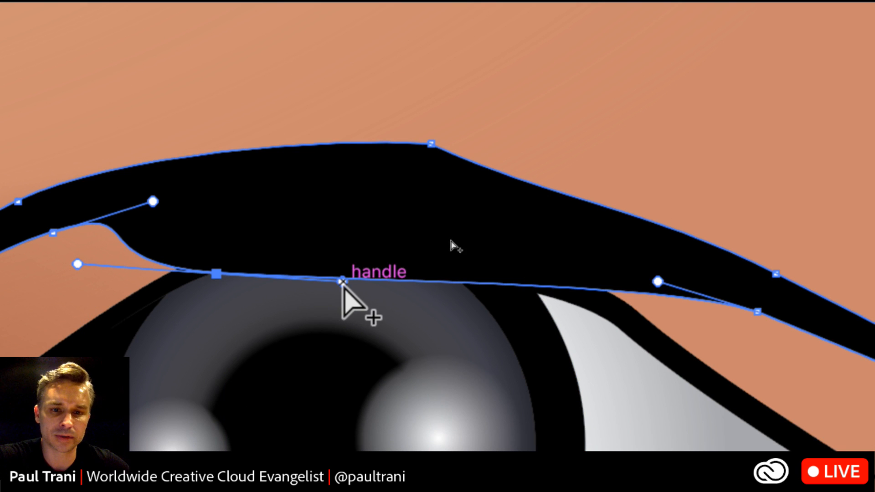
drag(343, 281, 354, 248)
drag(78, 264, 222, 217)
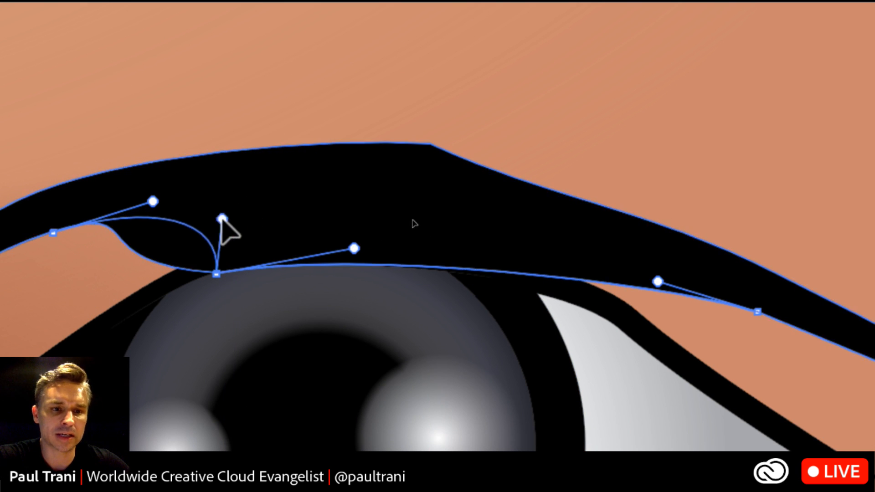
Smooth the peak of the eyelid's upper edge, lower its anchor slightly, and deselect the shape.
click(431, 144)
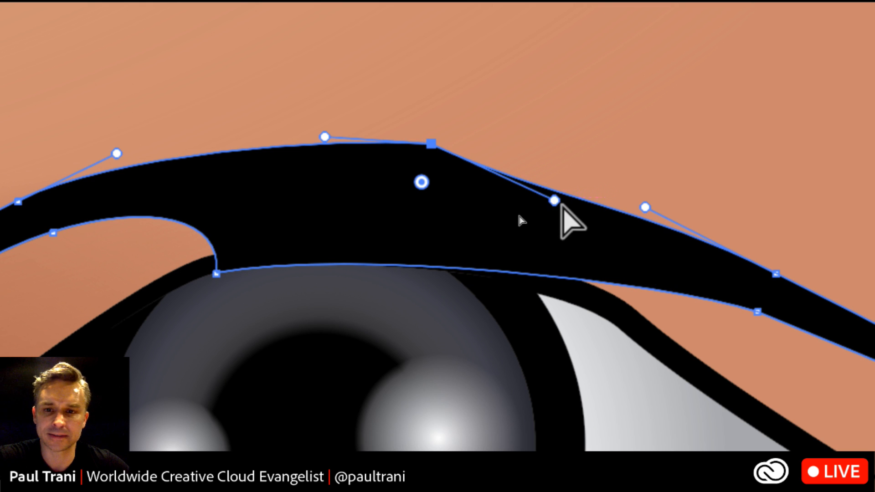
drag(554, 201, 560, 158)
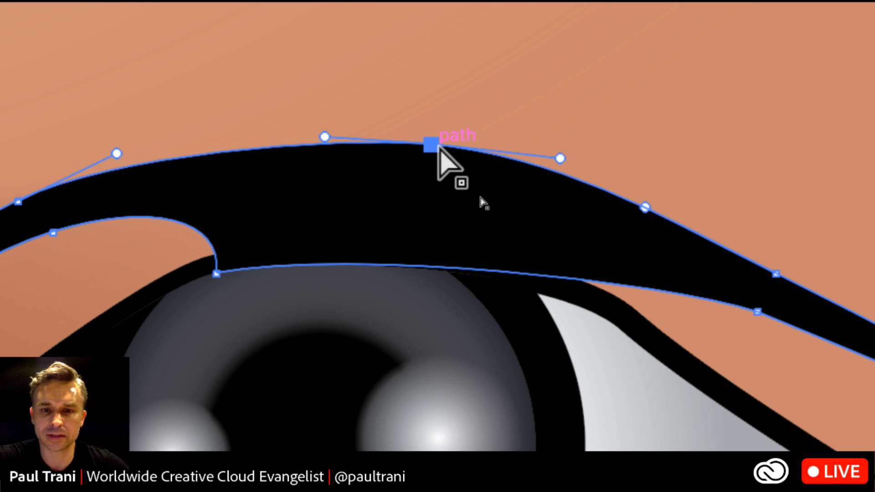
drag(438, 147, 427, 173)
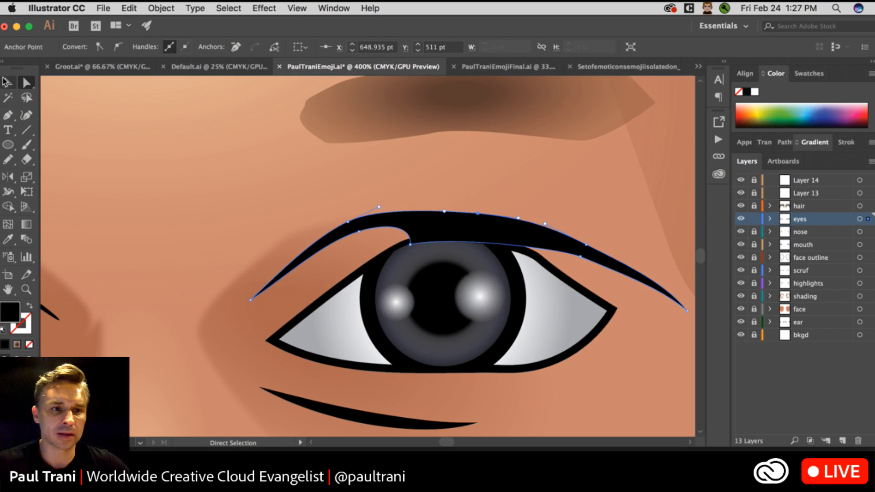
click(6, 82)
click(216, 145)
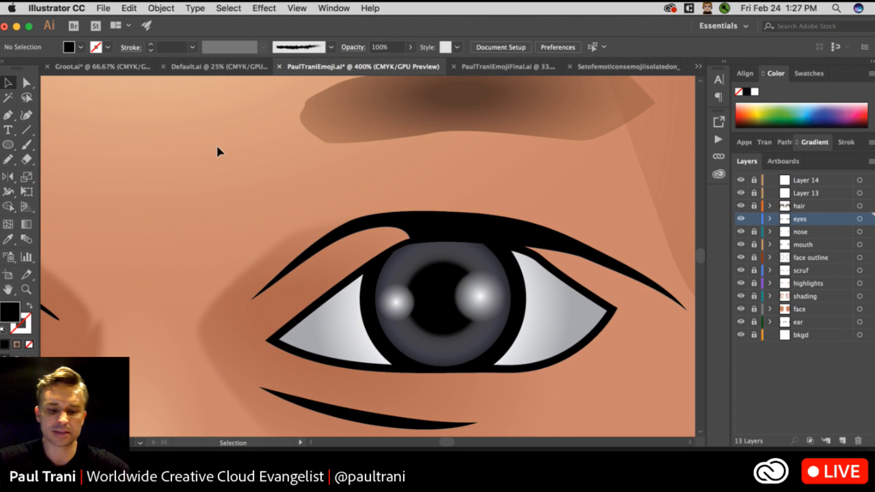
Examine the whole face to compare the two eyelids.
key(super+minus)
key(super+minus)
key(super+minus)
key(super+minus)
key(super+minus)
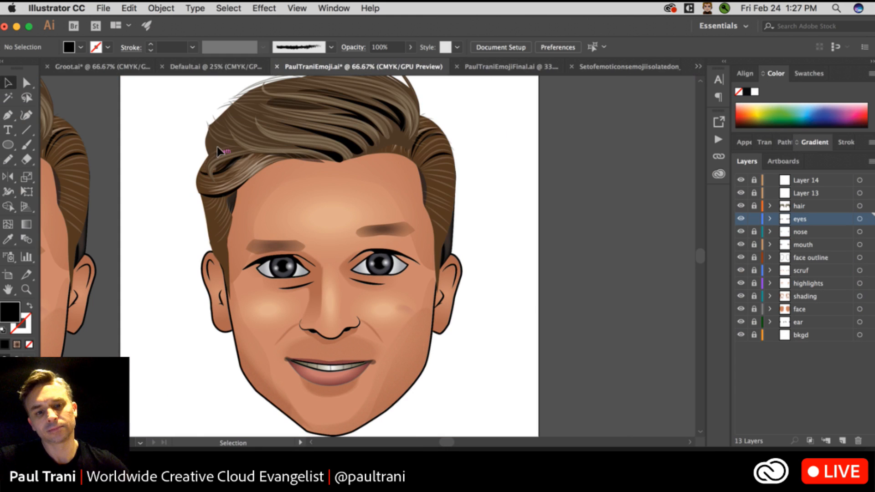
key(a)
key(super+minus)
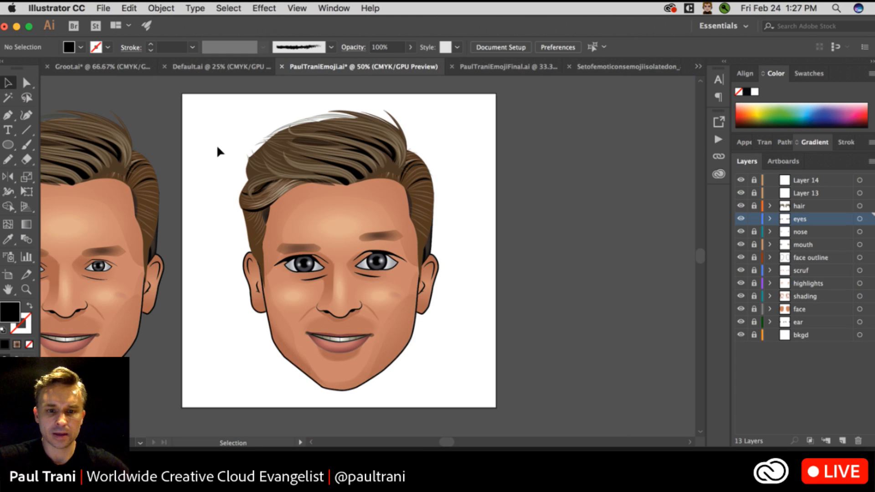
Unlock the mouth layer and select all the lip and teeth artwork.
key(super+plus)
key(super+plus)
key(space)
drag(214, 272, 270, 224)
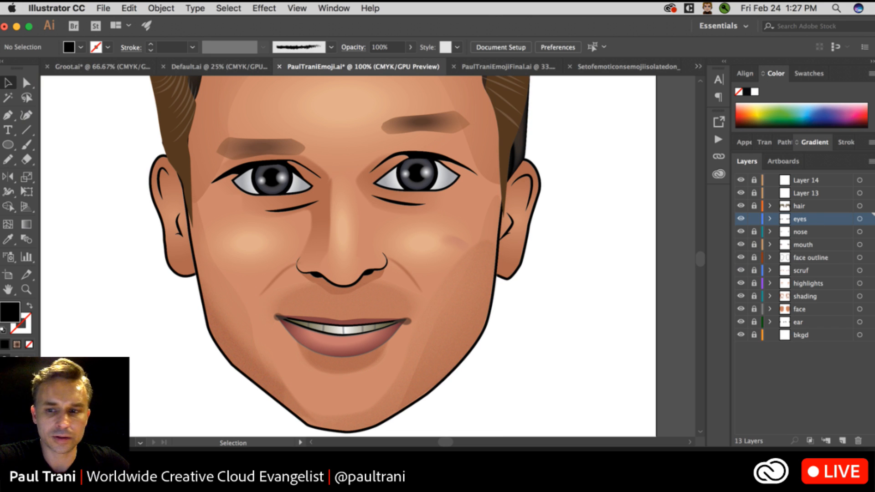
click(754, 245)
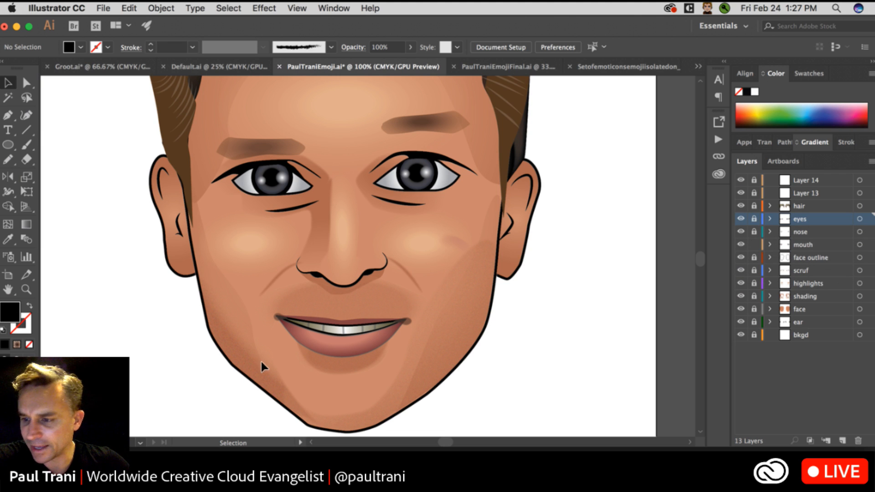
drag(441, 373, 207, 344)
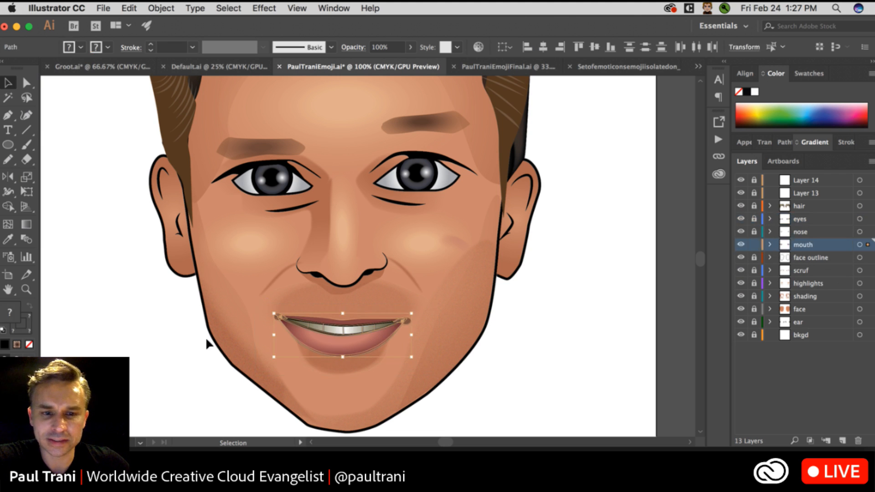
Enlarge the selected mouth slightly and adjust its height.
drag(275, 358, 259, 388)
mouse_move(303, 358)
mouse_down()
mouse_move(408, 293)
mouse_move(309, 346)
mouse_up()
drag(341, 371, 343, 355)
Nudge the mouth down in small increments and fine-tune its horizontal position beneath the nose.
key(Down)
key(Down)
key(Down)
key(Down)
key(Down)
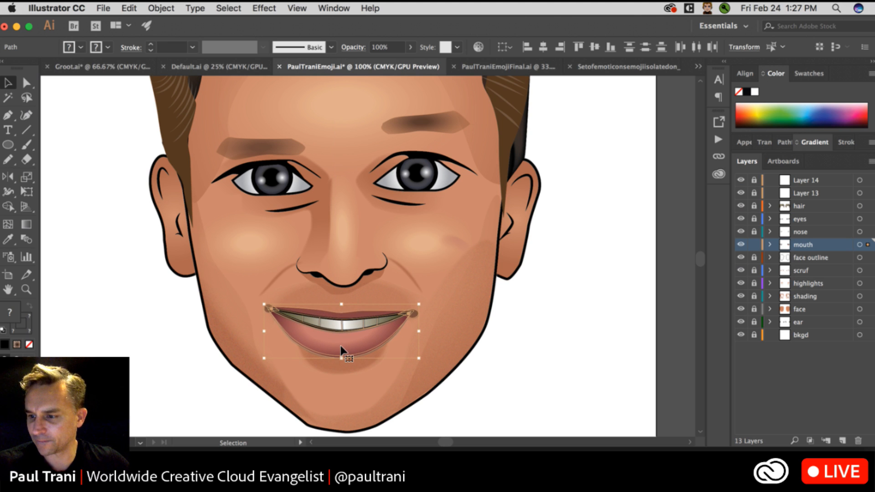
key(Left)
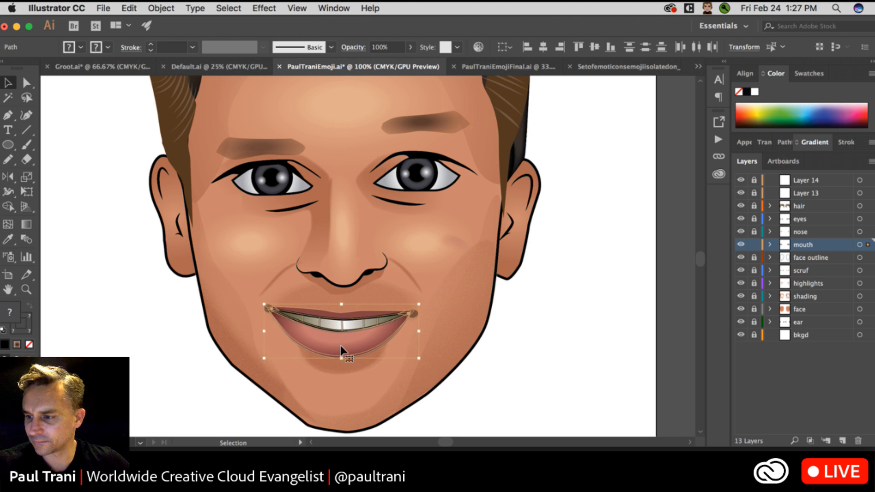
key(Right)
key(Left)
key(Up)
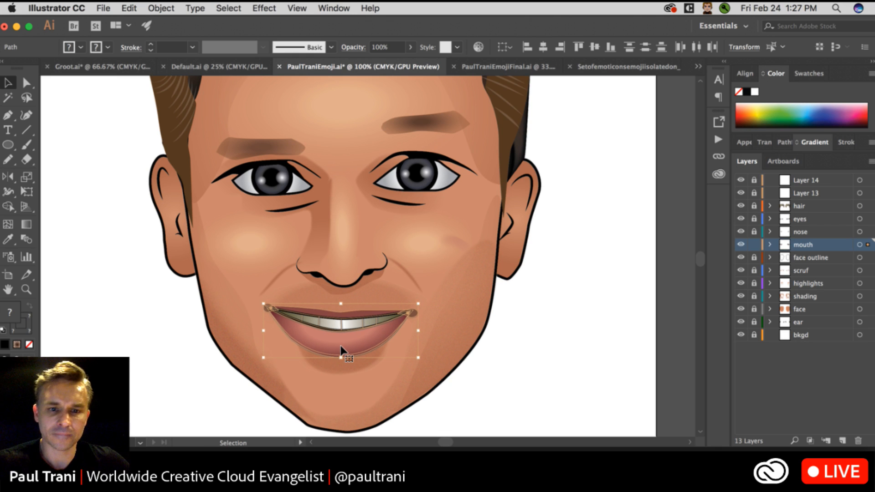
key(Down)
key(Down)
key(Down)
key(Down)
key(Down)
key(Down)
key(Down)
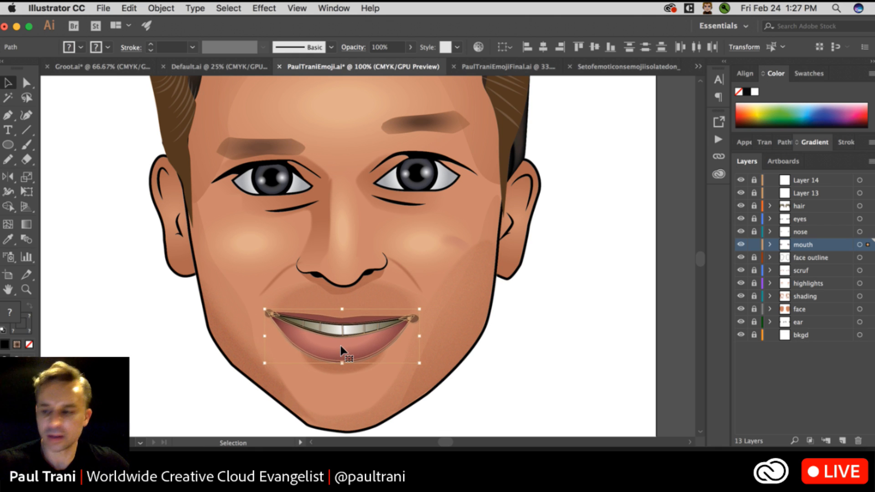
Nudge the mouth slightly to the right and up beneath the nose and deselect it.
key(Right)
key(Right)
key(Up)
key(Up)
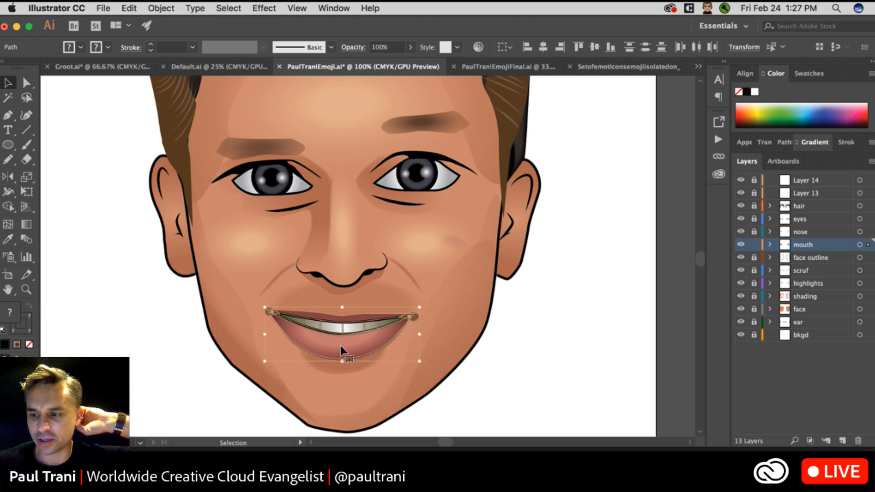
click(147, 290)
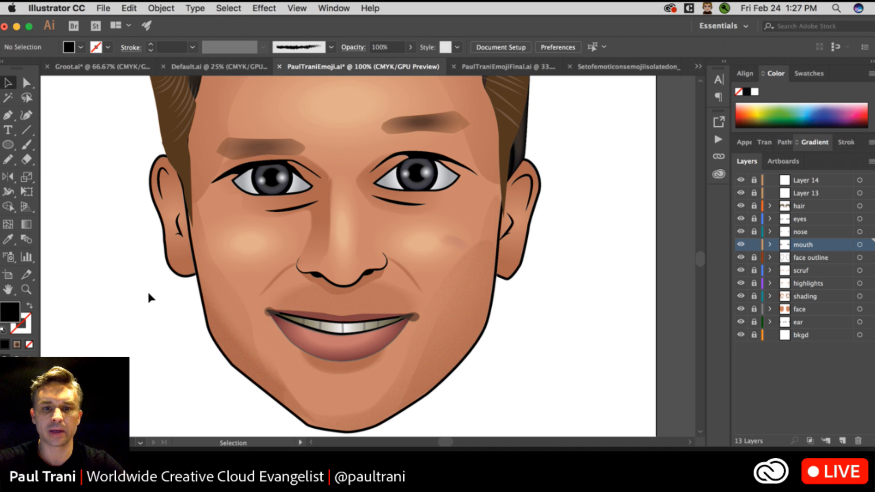
Compare the edited portrait on the artboard with the original face beside it.
key(super+minus)
key(super+minus)
key(super+minus)
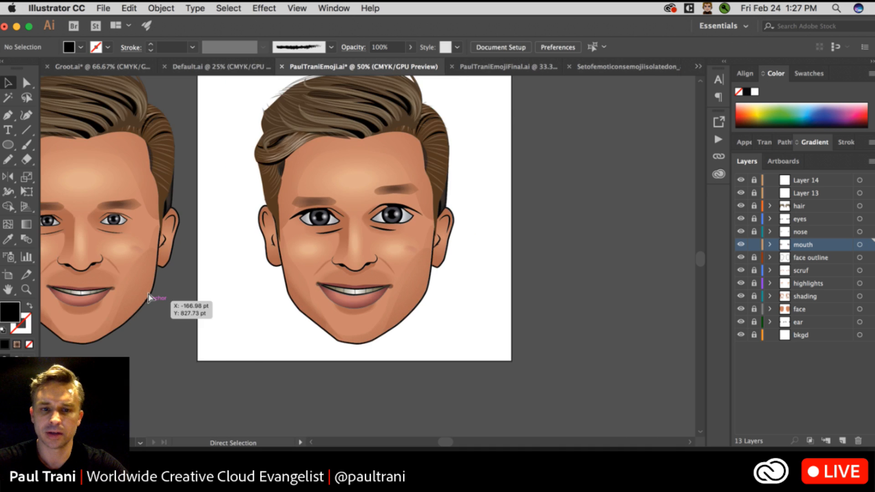
drag(256, 276, 373, 280)
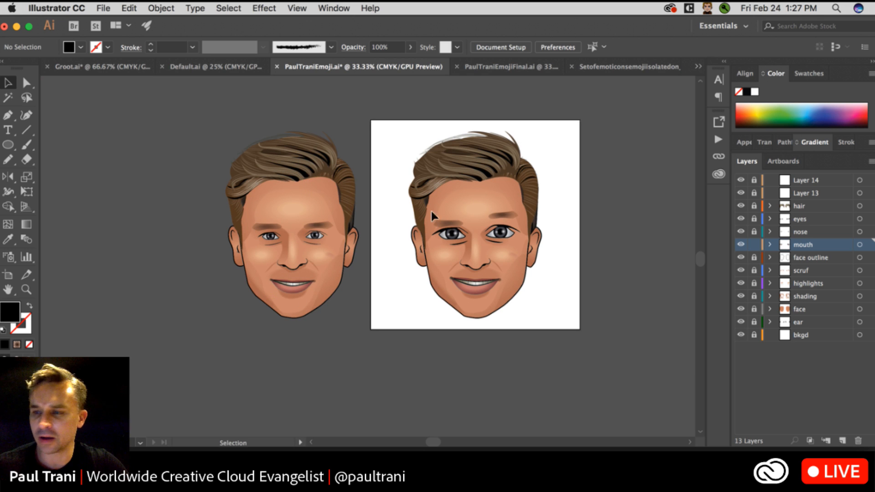
key(a)
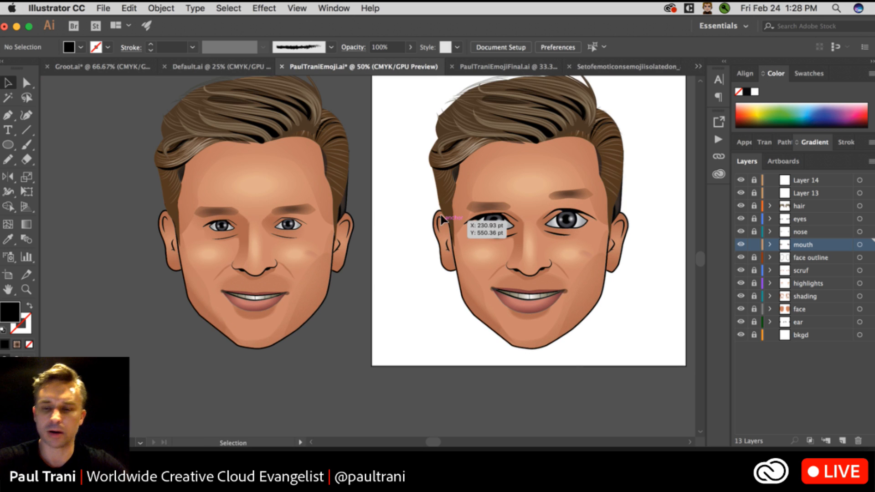
drag(407, 242, 361, 264)
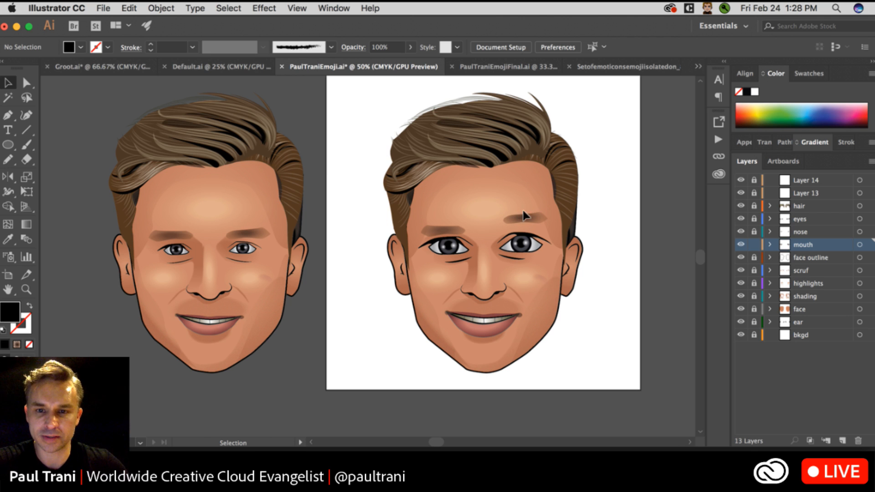
Unlock the layers from highlights up to Layer 14 and lower the right-hand eyebrow slightly towards the eye.
key(super+equal)
key(super+equal)
key(super+equal)
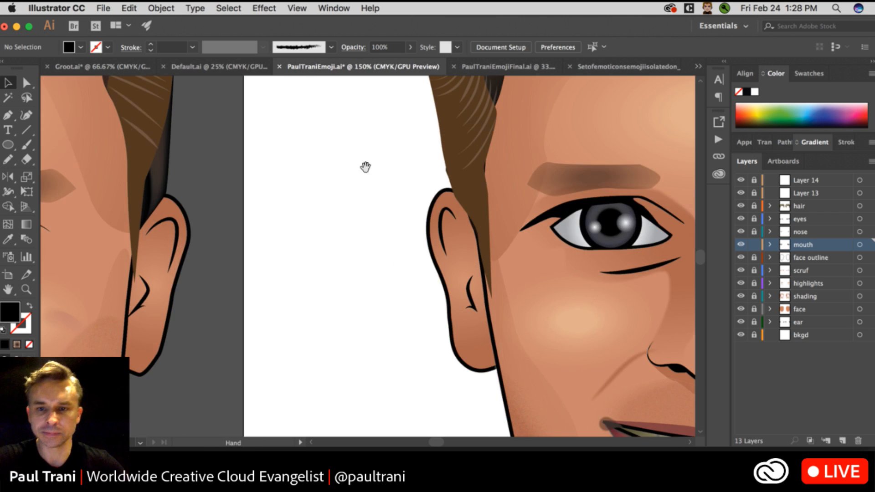
drag(415, 190, 3, 255)
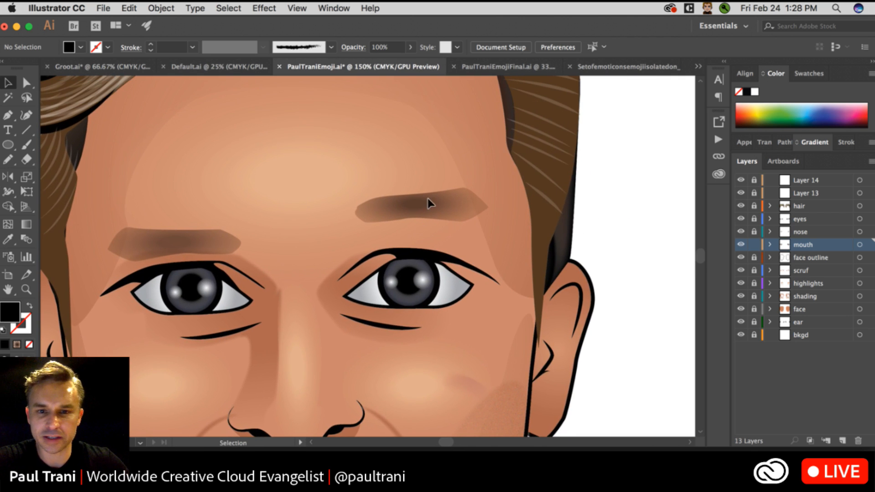
drag(753, 283, 753, 180)
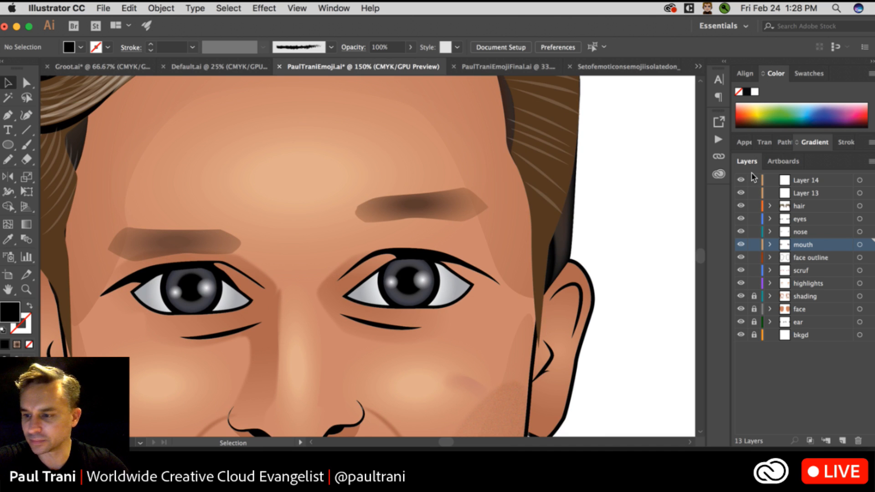
click(408, 197)
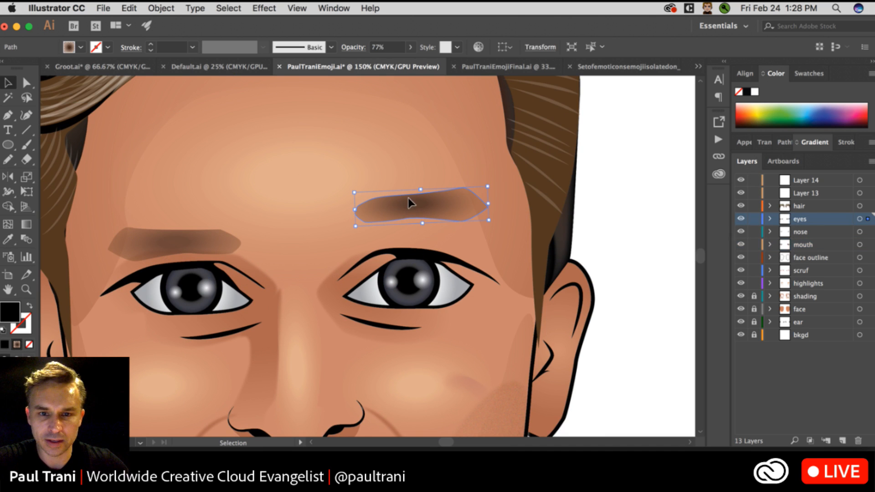
click(539, 46)
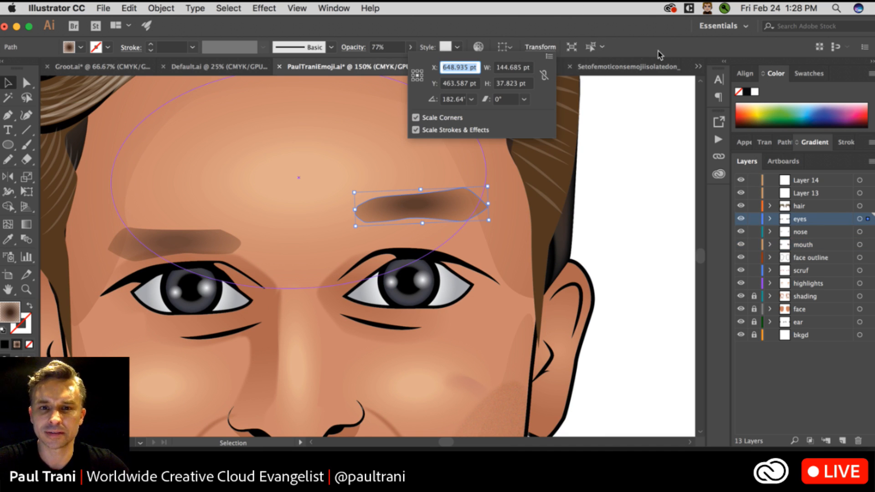
click(673, 54)
drag(387, 208, 386, 214)
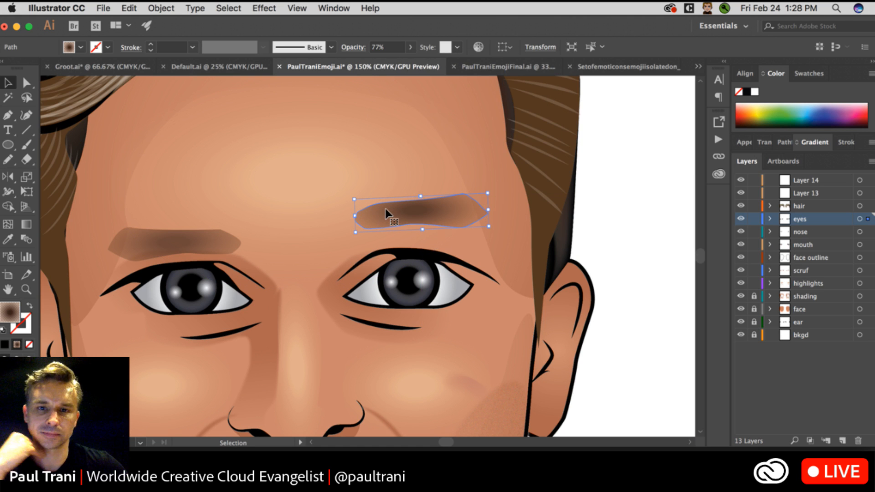
click(161, 8)
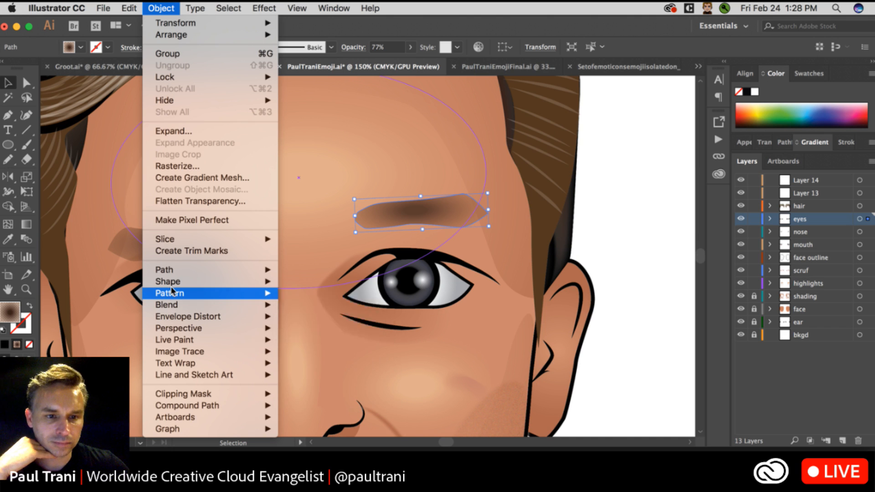
mouse_move(172, 290)
mouse_move(180, 318)
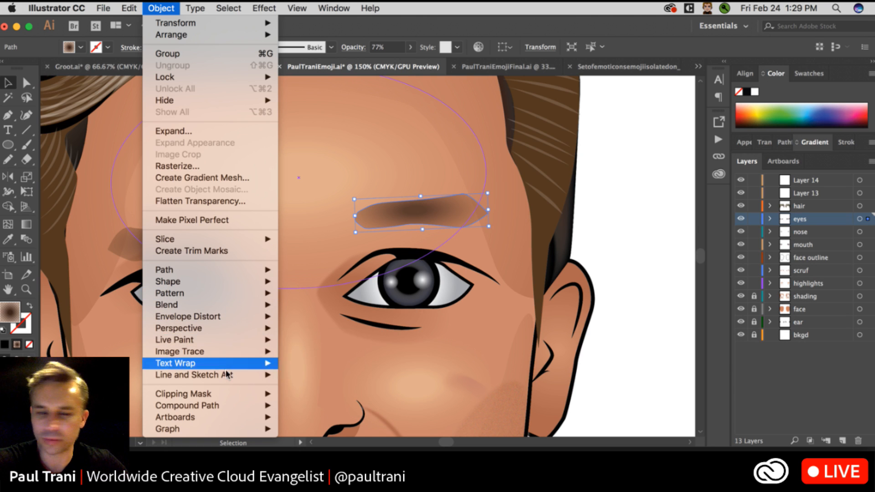
click(613, 227)
Raise the left-hand eyebrow and lower the right-hand one a little more, settling both at a similar height above the eyes.
drag(156, 223, 145, 209)
drag(416, 212, 416, 222)
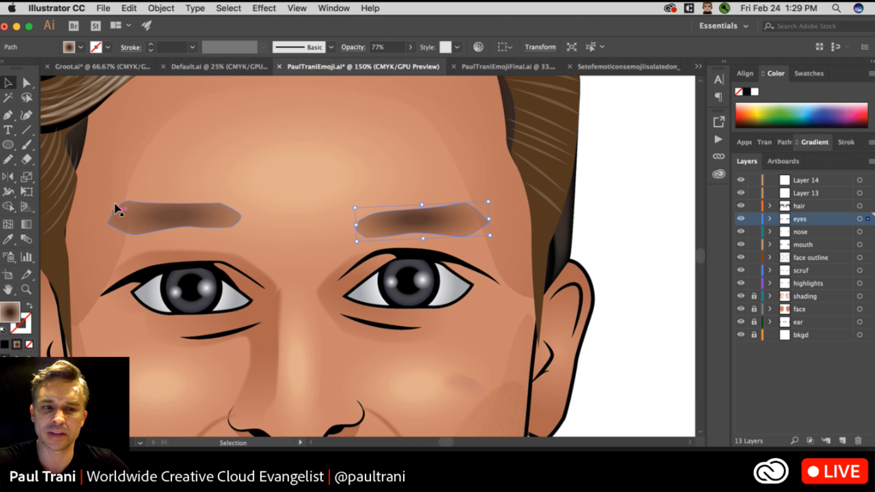
drag(118, 207, 119, 220)
click(451, 218)
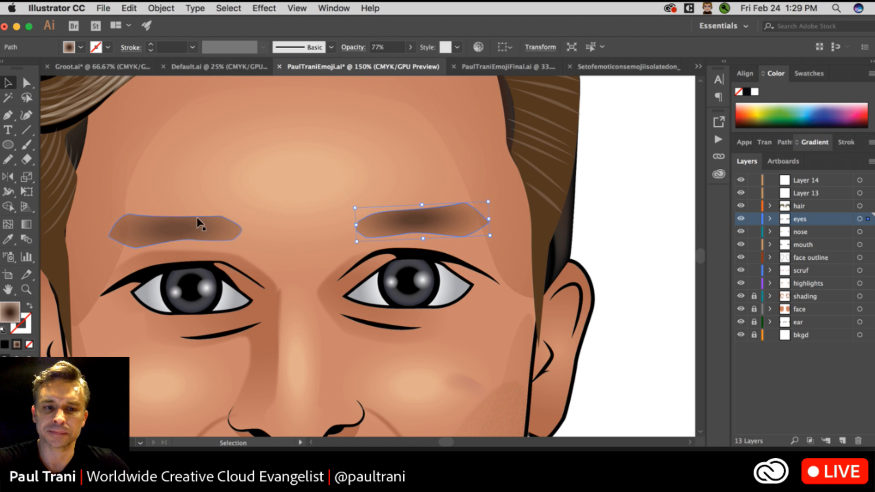
click(197, 221)
Apply an Envelope Distort mesh with 2 rows and 2 columns to the right-hand eyebrow.
click(444, 224)
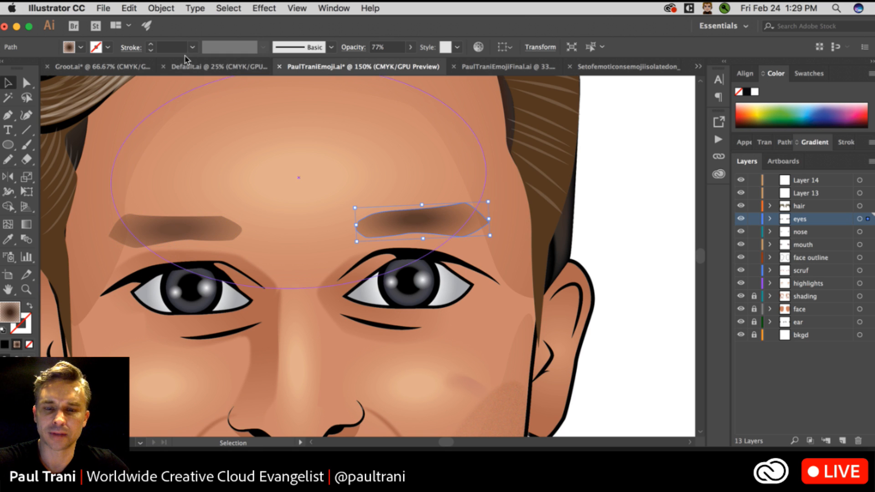
click(123, 9)
mouse_move(161, 9)
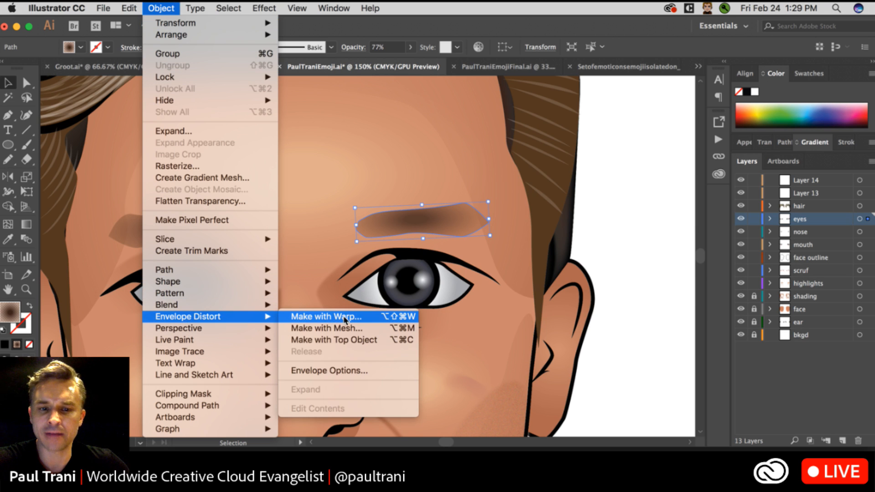
click(392, 330)
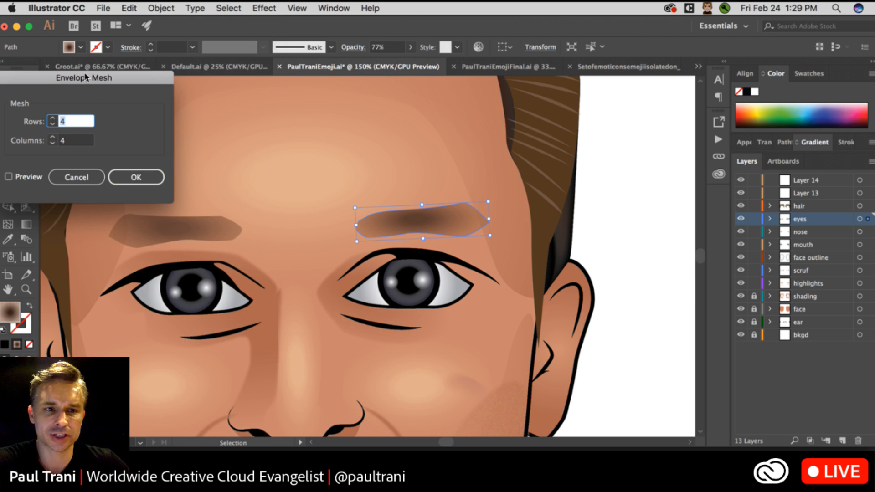
drag(91, 70, 623, 190)
text(2)
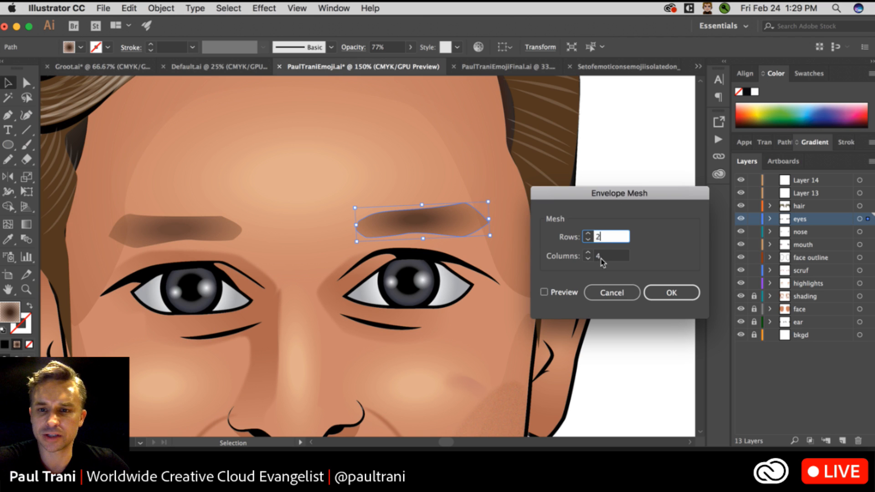
key(Tab)
text(2)
click(544, 292)
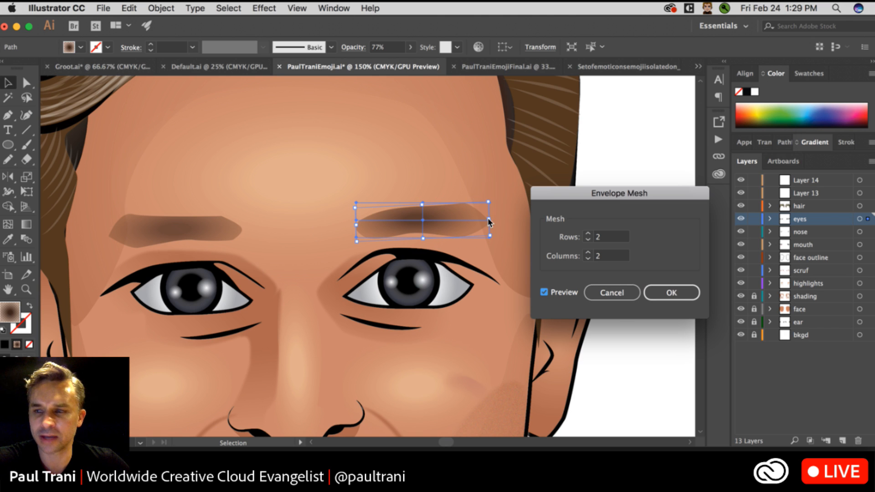
click(671, 294)
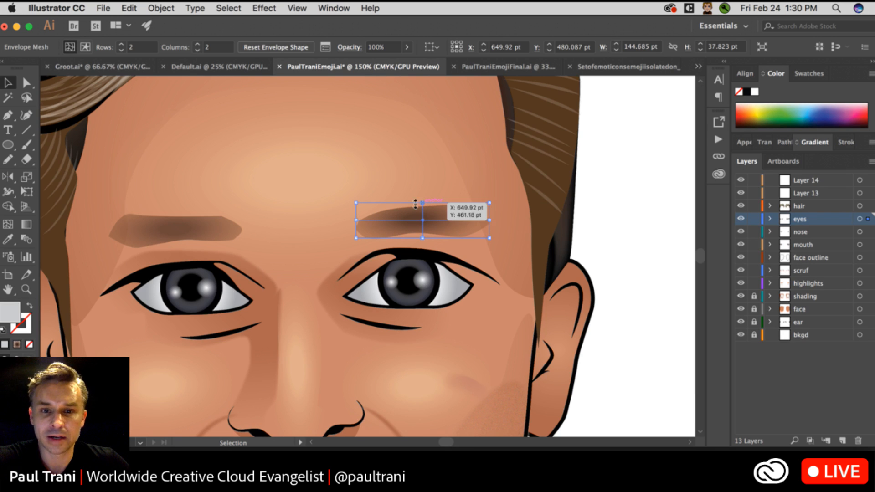
Bend the right-hand eyebrow into a raised arch by moving its upper and lower middle mesh points, and deselect it.
key(a)
drag(424, 201, 424, 220)
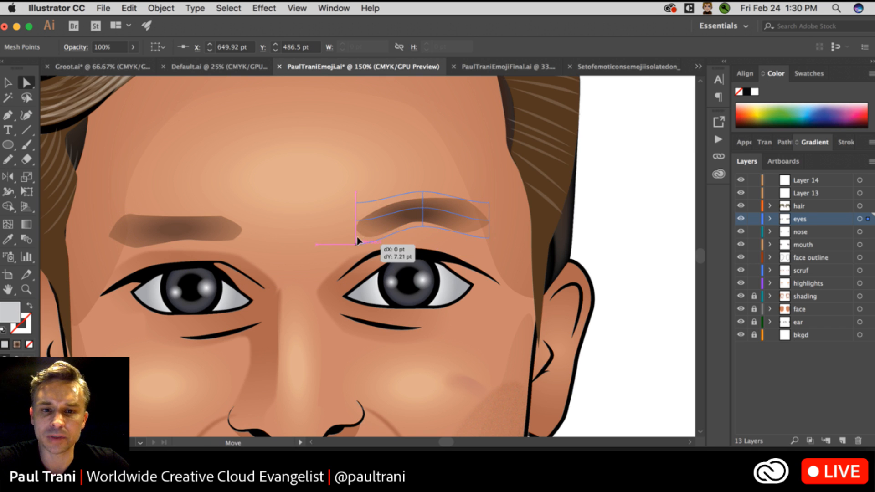
drag(357, 236, 383, 227)
mouse_move(422, 192)
mouse_down()
mouse_move(422, 172)
mouse_move(422, 182)
mouse_up()
drag(470, 199, 422, 220)
click(6, 83)
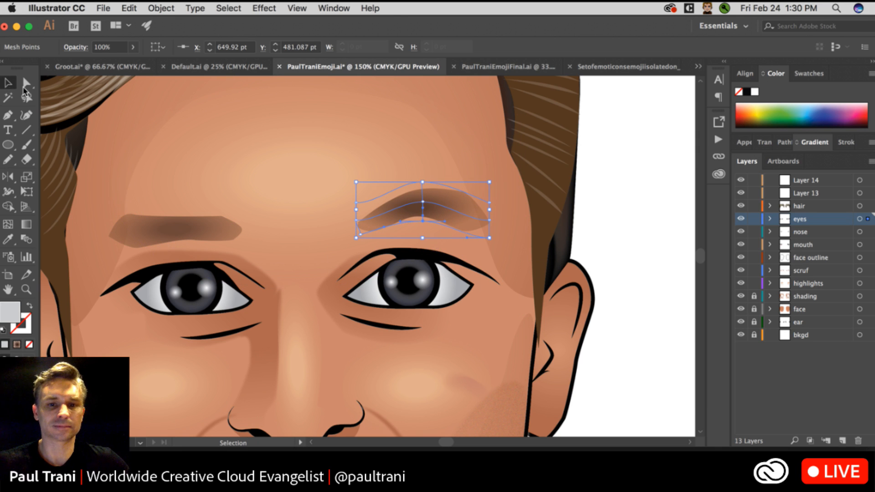
click(623, 208)
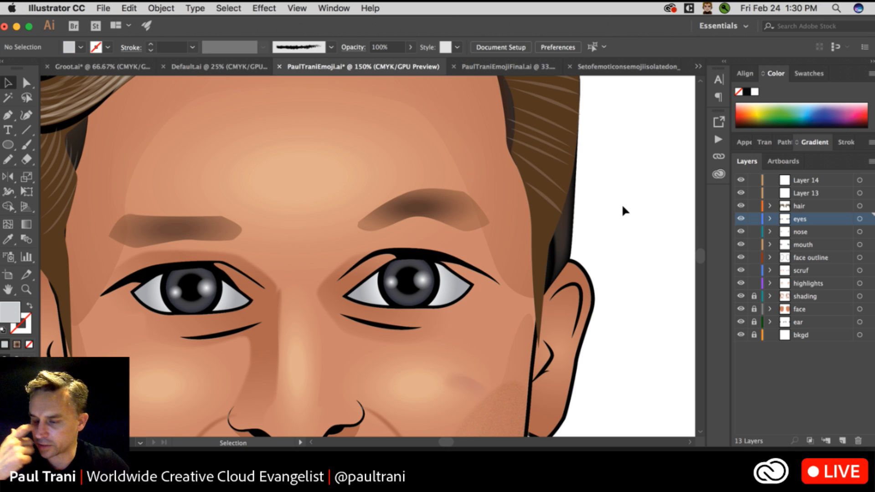
Check the arched eyebrow on the whole portrait and unlock the shading, face, ear and bkgd layers.
key(a)
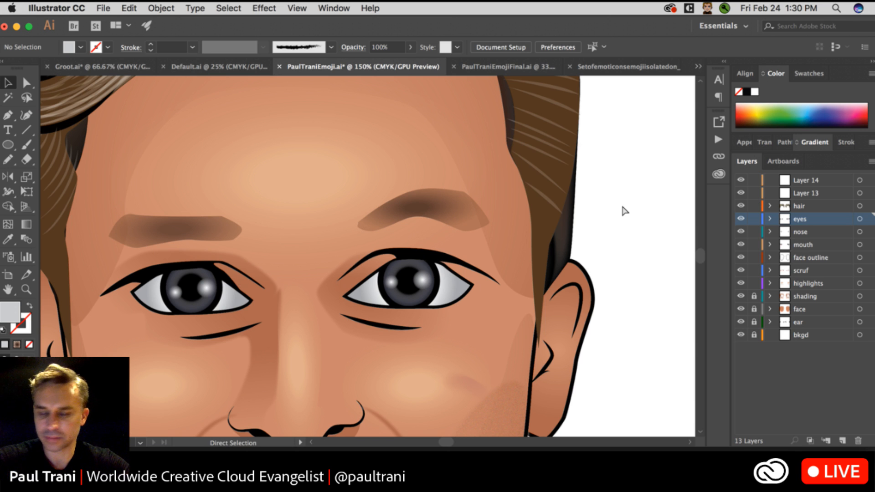
key(super+minus)
key(super+minus)
key(super+minus)
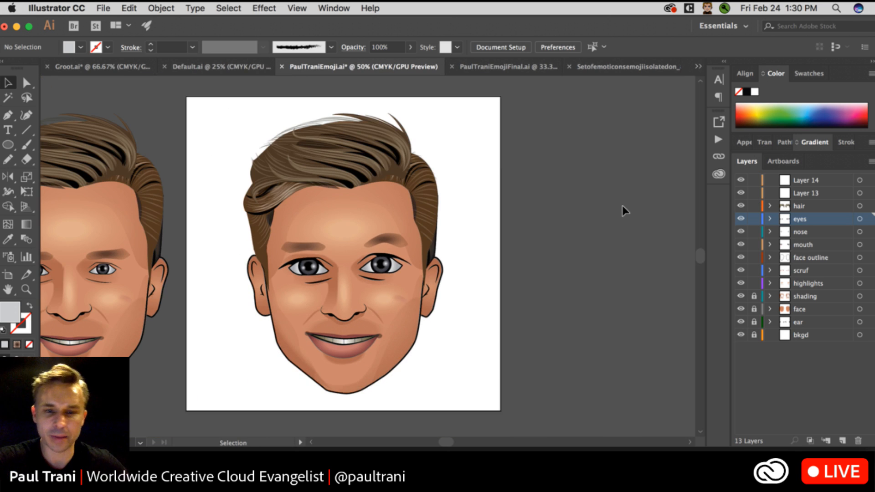
key(super+minus)
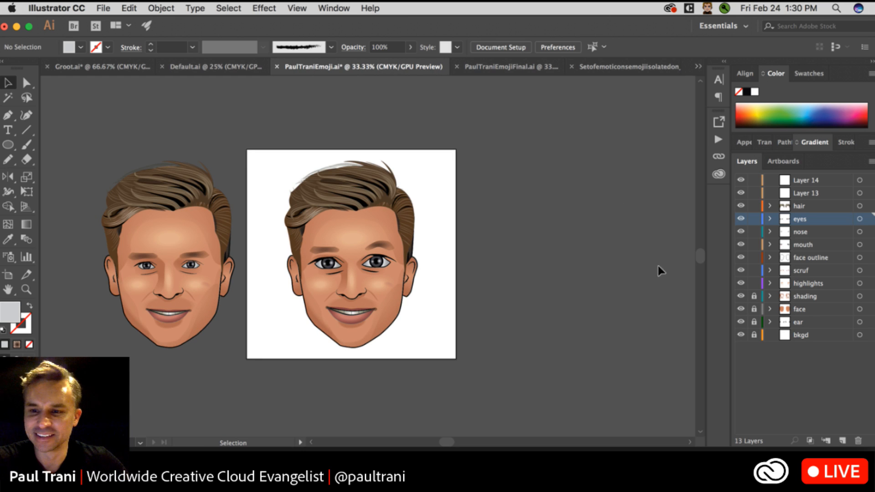
drag(754, 296, 754, 337)
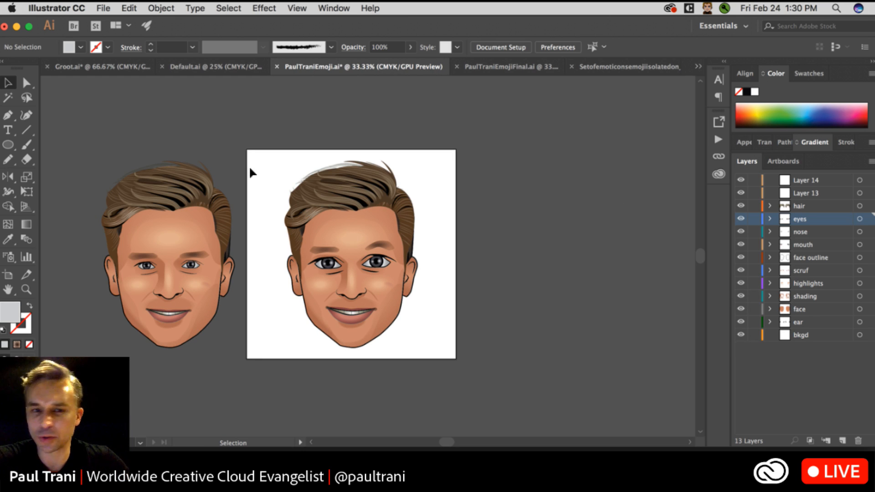
Inspect the artboard's bounds around the edited portrait with the Artboard tool.
click(8, 274)
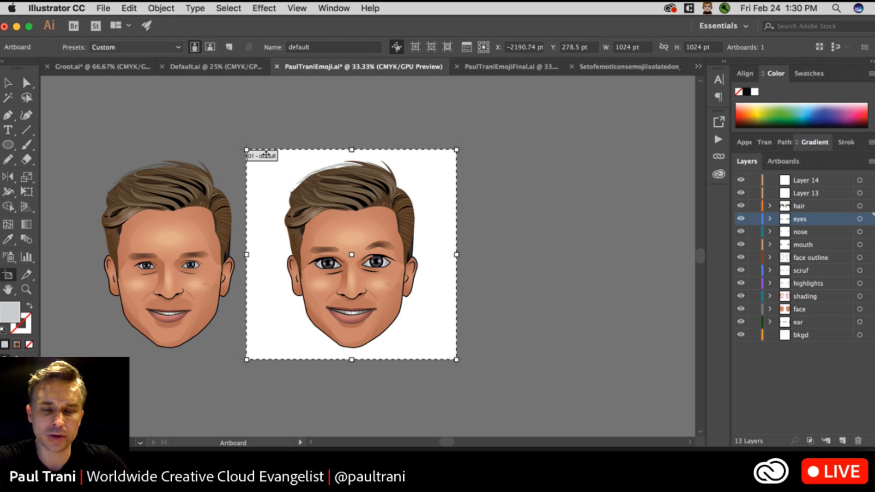
drag(259, 170, 181, 171)
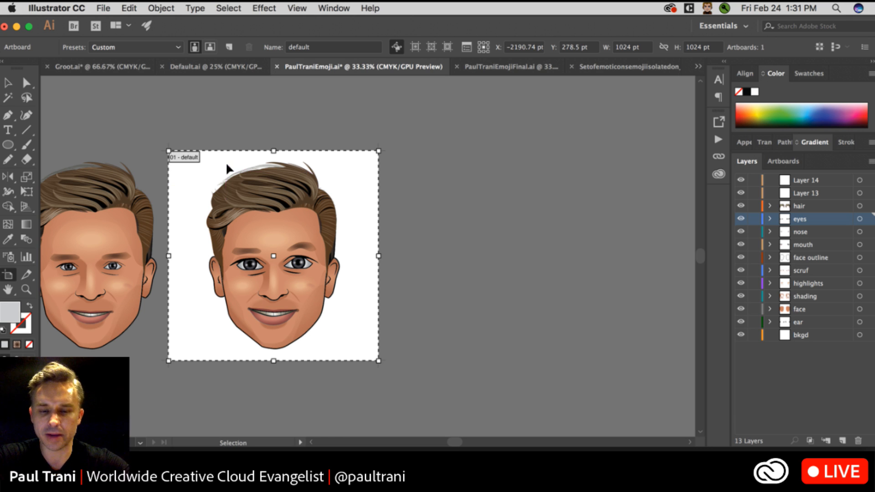
key(super+equal)
drag(201, 172, 352, 186)
click(8, 84)
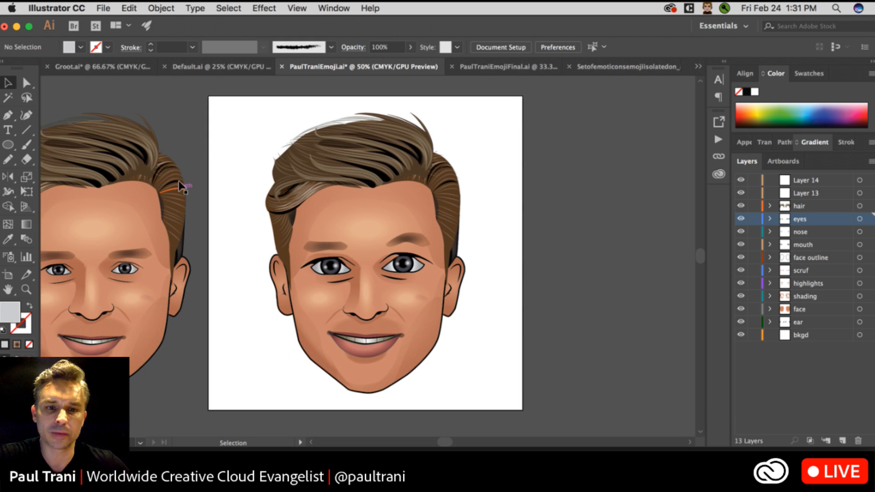
Identify the ear layer by briefly hiding and showing it, and lock every layer from face up to Layer 14.
click(279, 278)
mouse_move(271, 318)
mouse_down()
mouse_move(273, 307)
mouse_move(256, 313)
mouse_up()
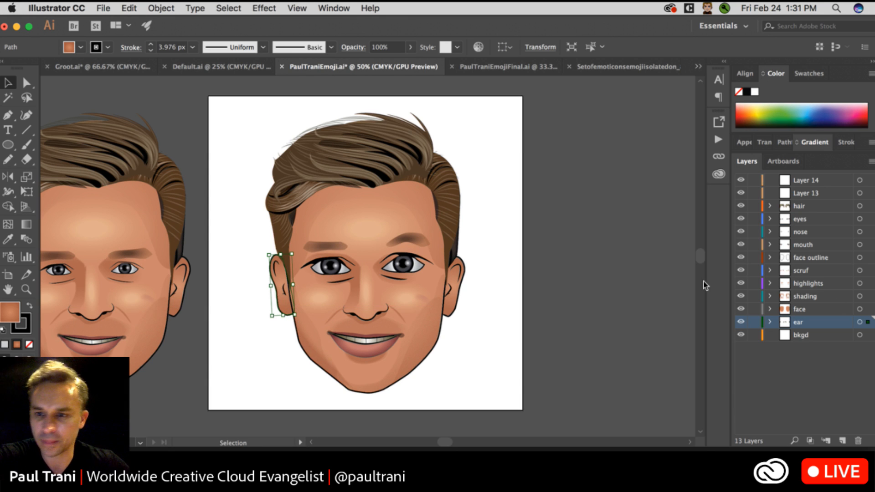
click(741, 322)
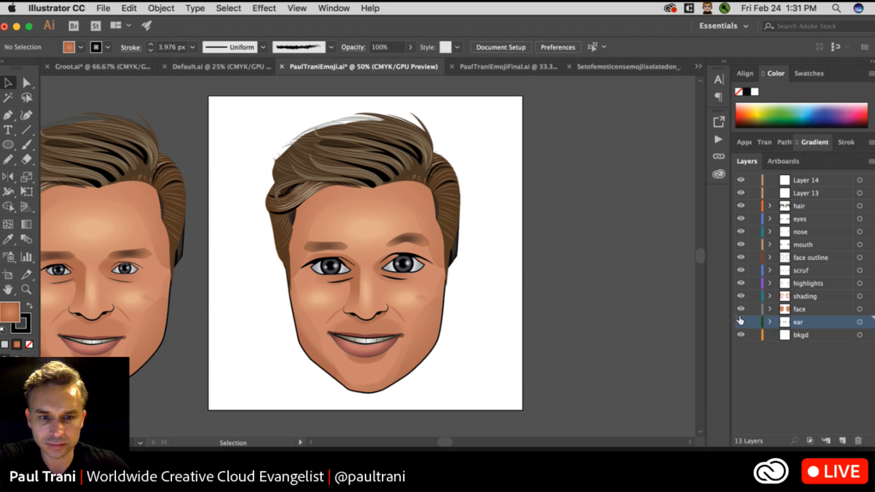
click(741, 321)
drag(753, 308, 759, 166)
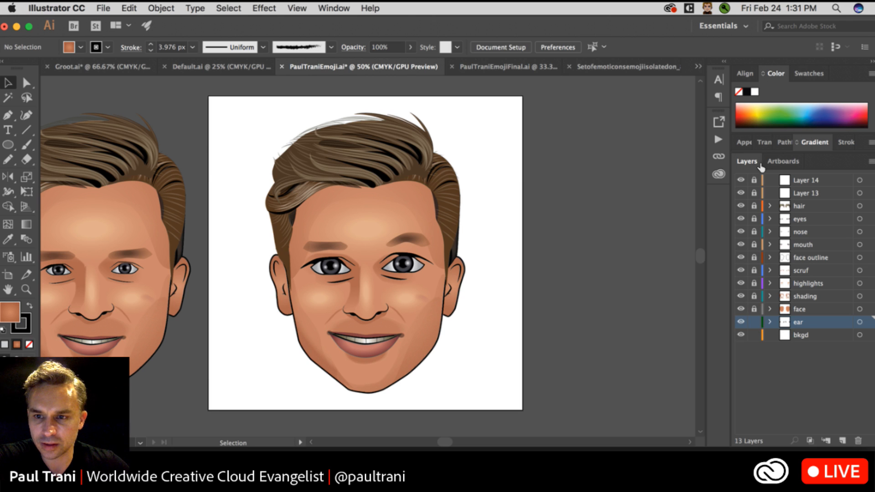
Lock the bkgd layer, select both ears of the edited portrait and scale them down together.
click(754, 334)
drag(255, 252, 318, 323)
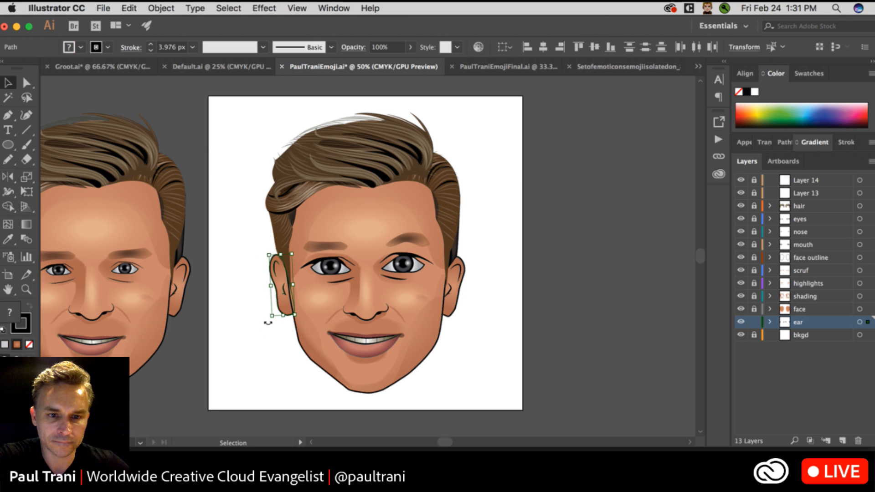
drag(500, 240, 245, 330)
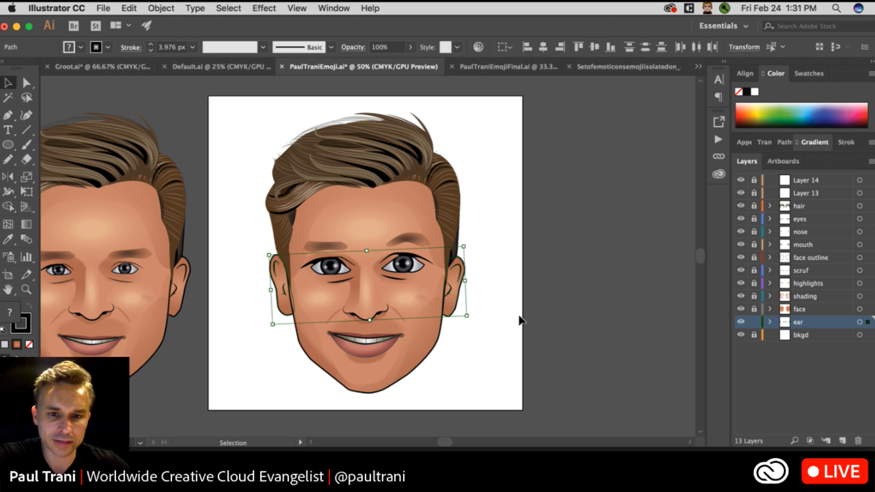
drag(463, 312, 462, 301)
key(shift+Right)
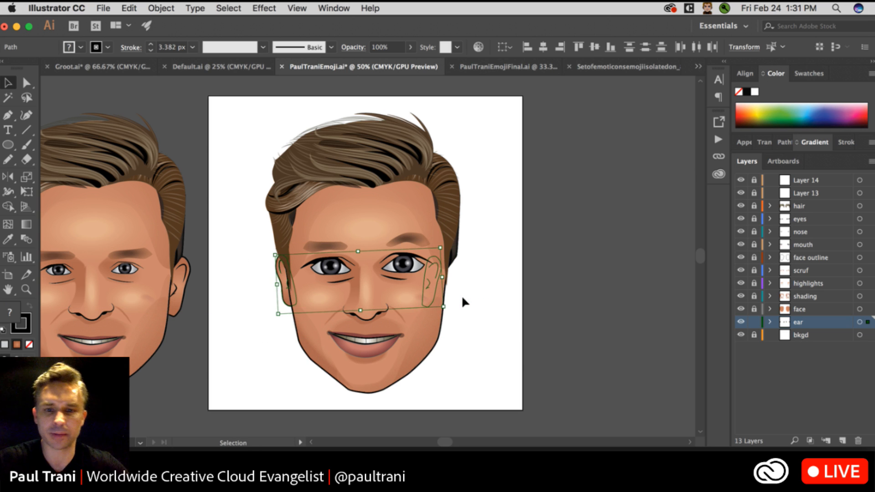
Move the portrait's right-hand ear outward until it sits against the side of the head, and clear the selection.
click(491, 309)
drag(494, 292, 410, 233)
key(shift+Right)
key(shift+Right)
key(shift+Right)
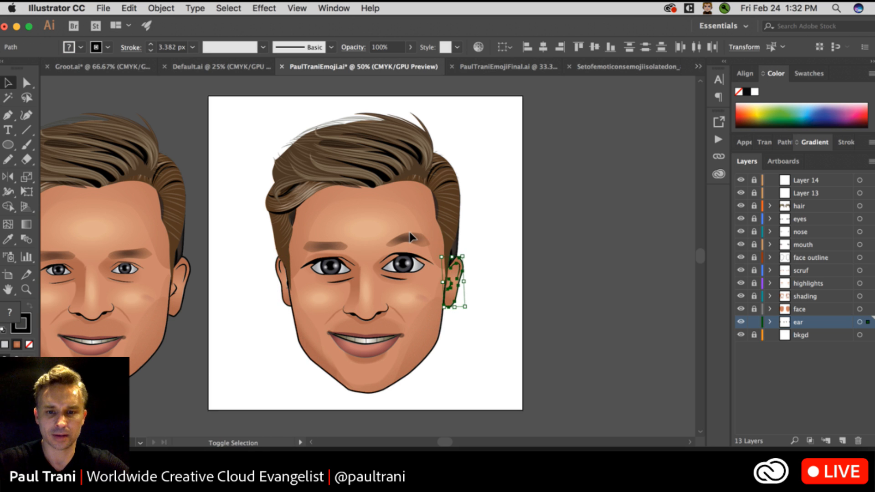
key(Left)
key(Left)
key(Left)
key(Left)
key(Left)
key(Left)
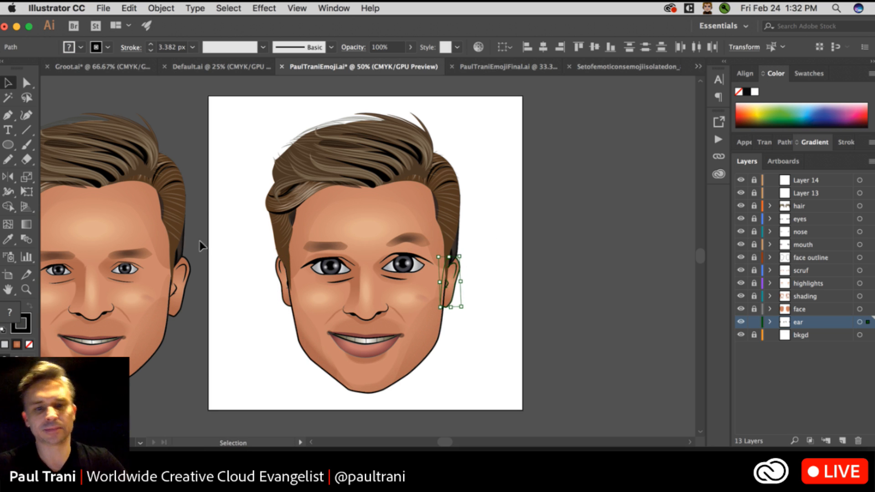
click(200, 243)
drag(241, 247, 297, 342)
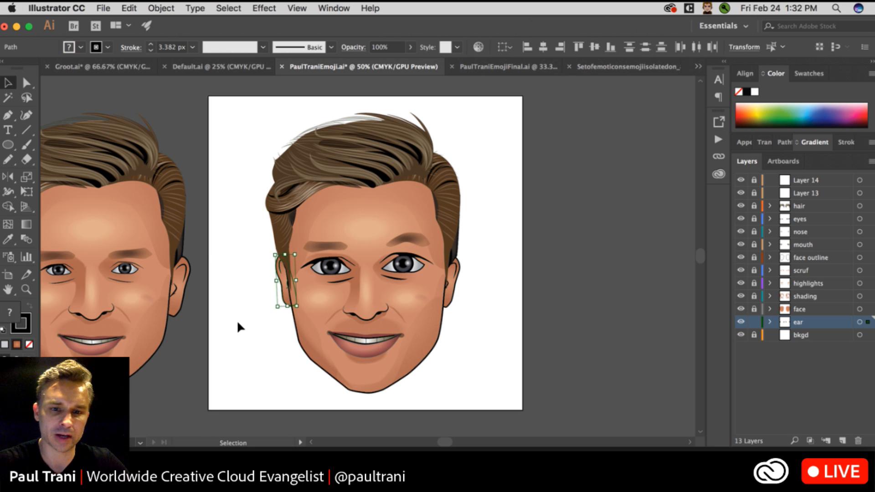
click(236, 320)
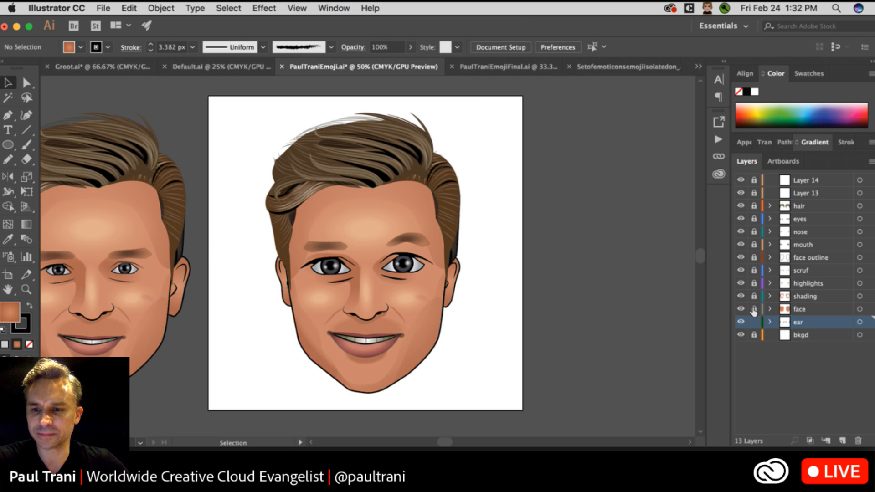
Unlock all layers and duplicate the default artboard together with its artwork, placing the copy beside the original.
drag(753, 310, 748, 161)
click(754, 335)
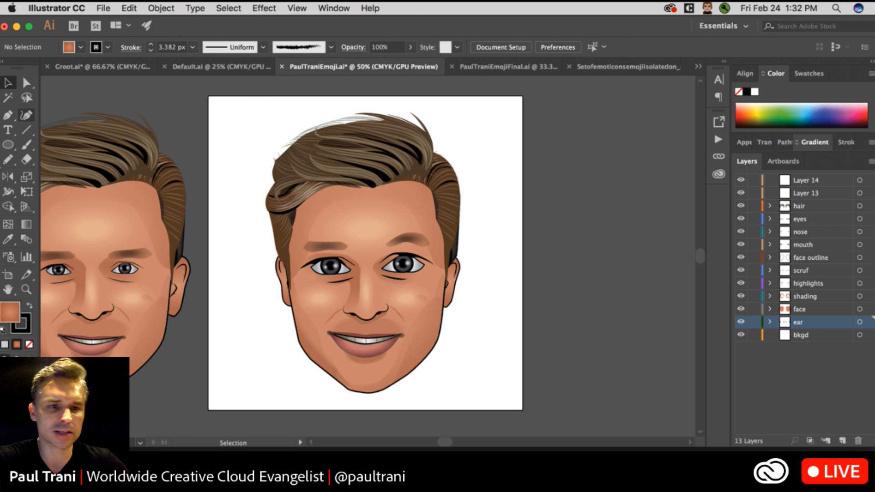
click(8, 274)
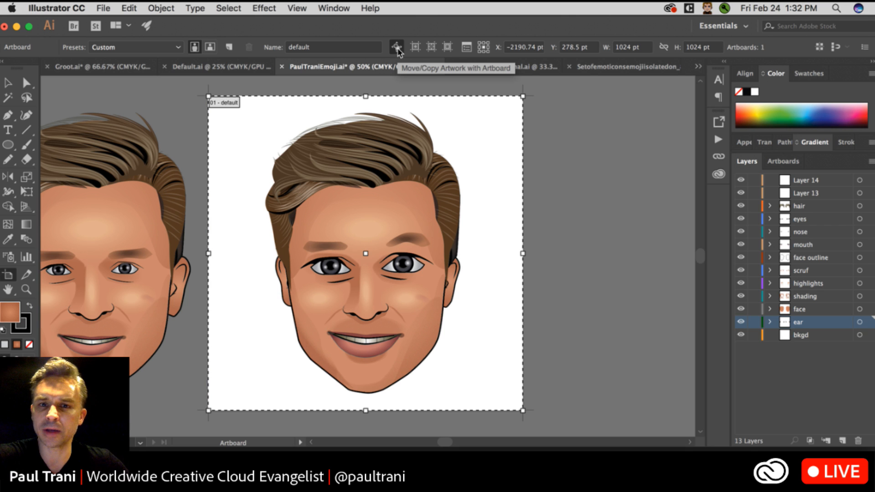
drag(311, 115, 167, 135)
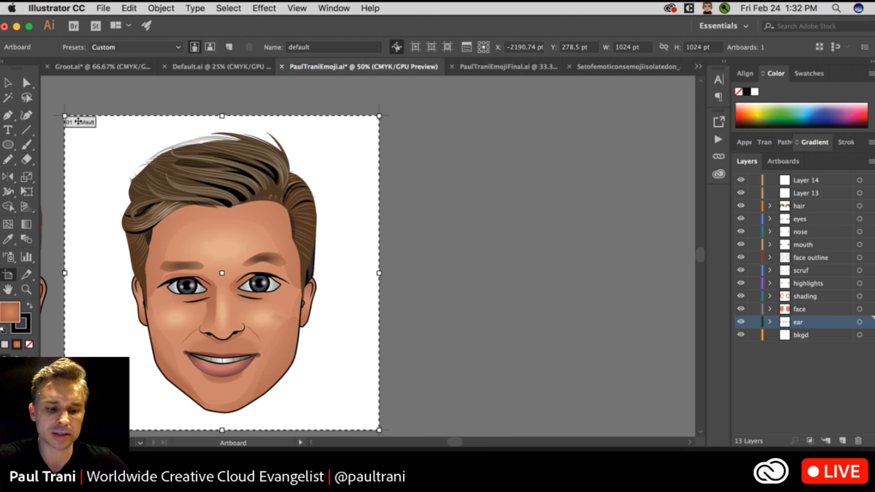
drag(78, 121, 416, 147)
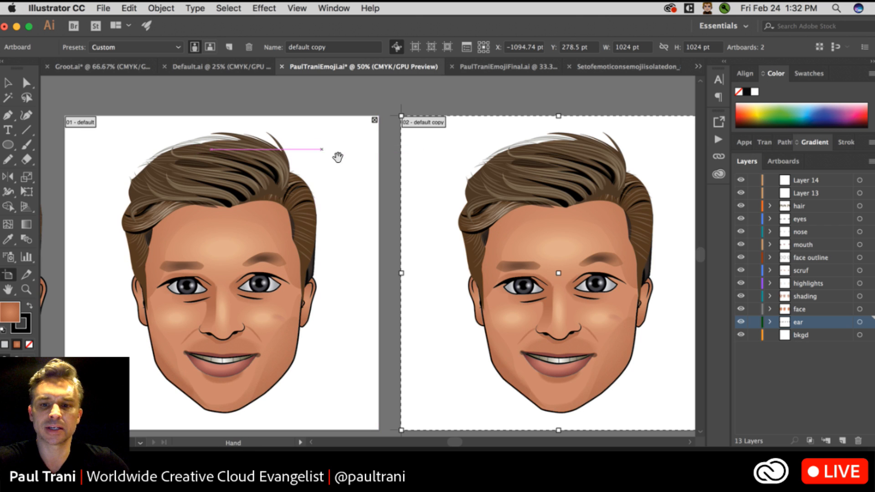
drag(338, 157, 272, 150)
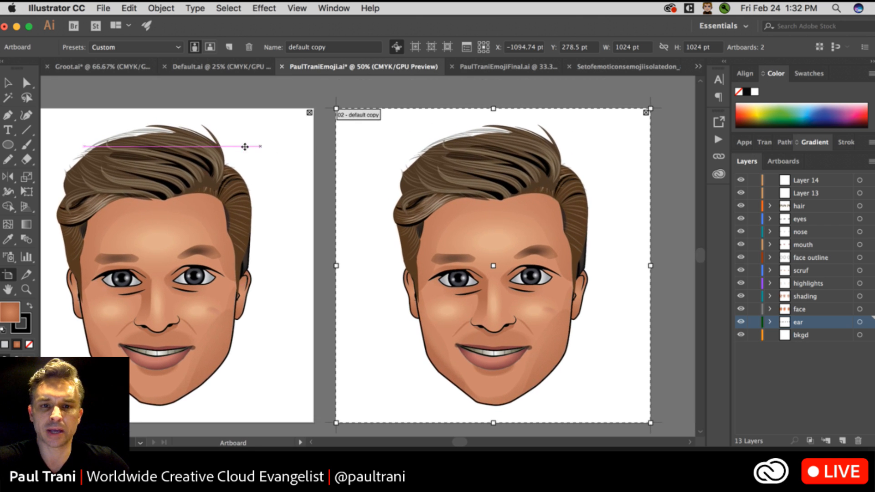
Rename the duplicated artboard as excited.
click(779, 165)
double_click(771, 191)
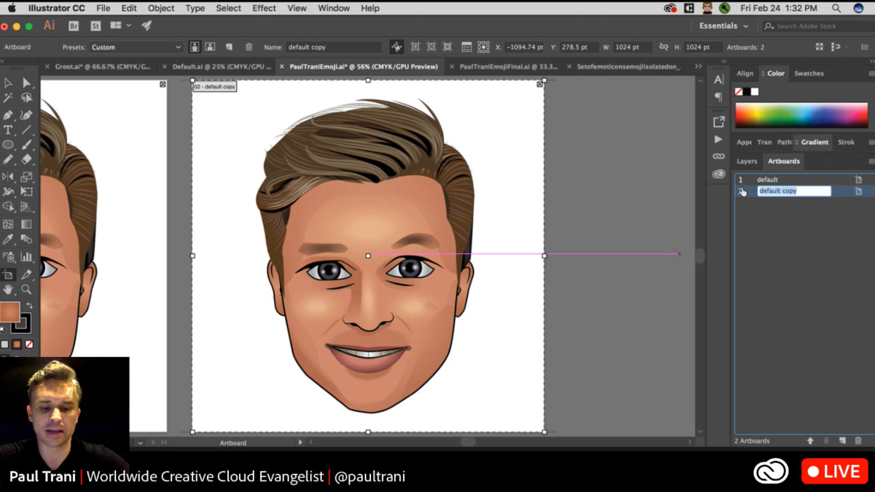
text(excite)
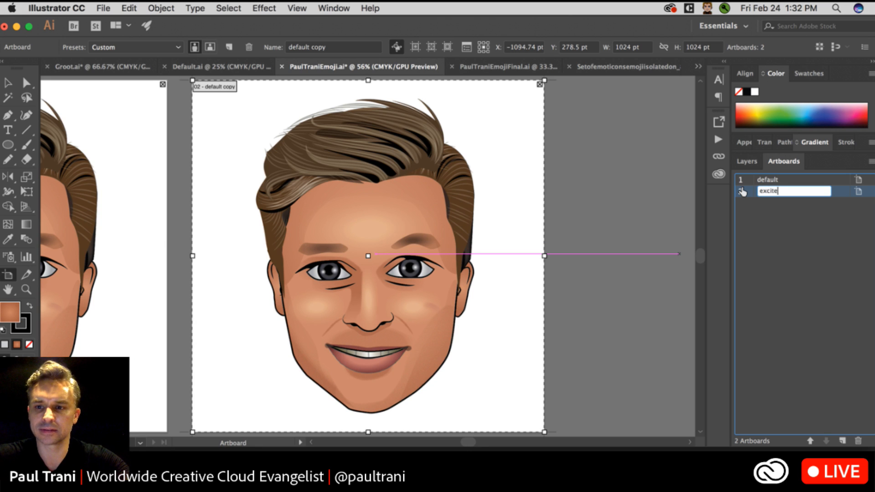
text(d)
key(Return)
click(8, 83)
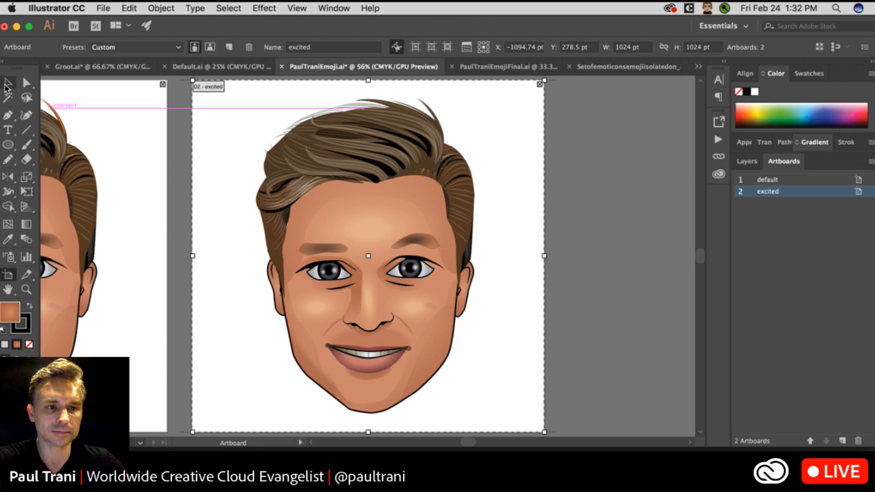
Stretch the lower lip of the excited portrait downward and deselect it.
click(361, 350)
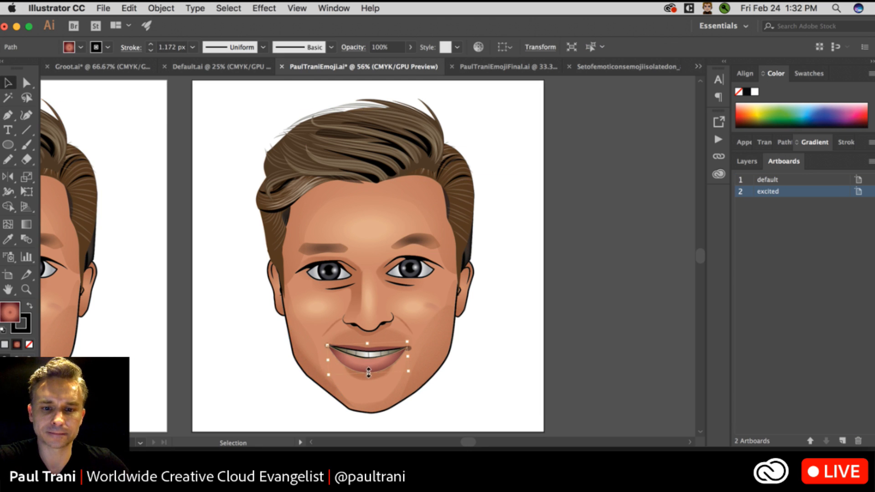
mouse_move(368, 373)
mouse_down()
mouse_move(361, 379)
mouse_move(369, 385)
mouse_up()
click(262, 380)
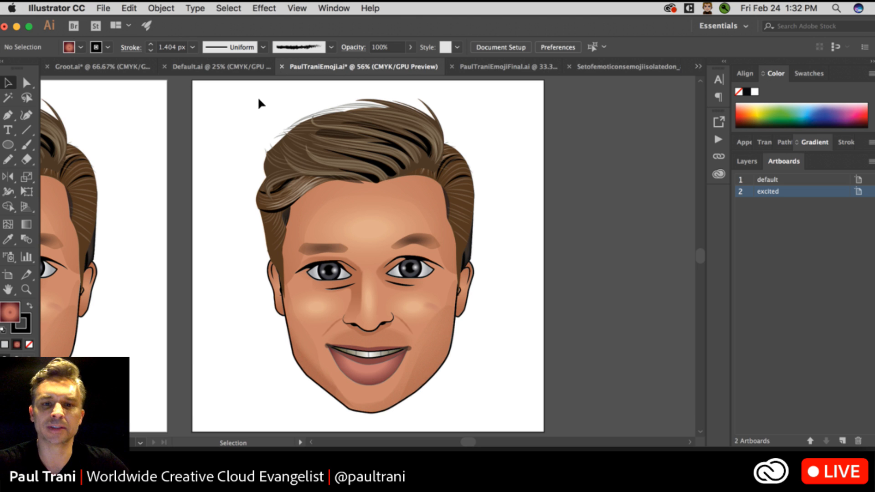
Bring the heart eyes group from the emoticon set document into the excited portrait with copy and paste.
click(575, 67)
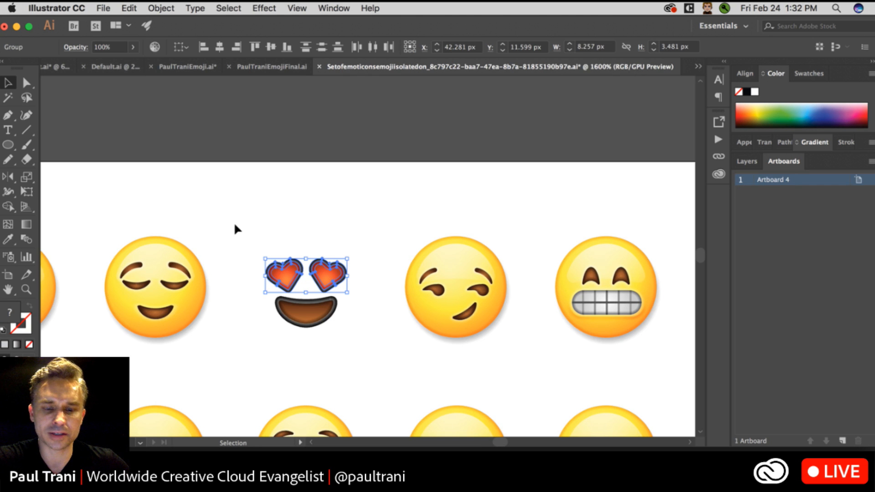
click(255, 70)
click(193, 68)
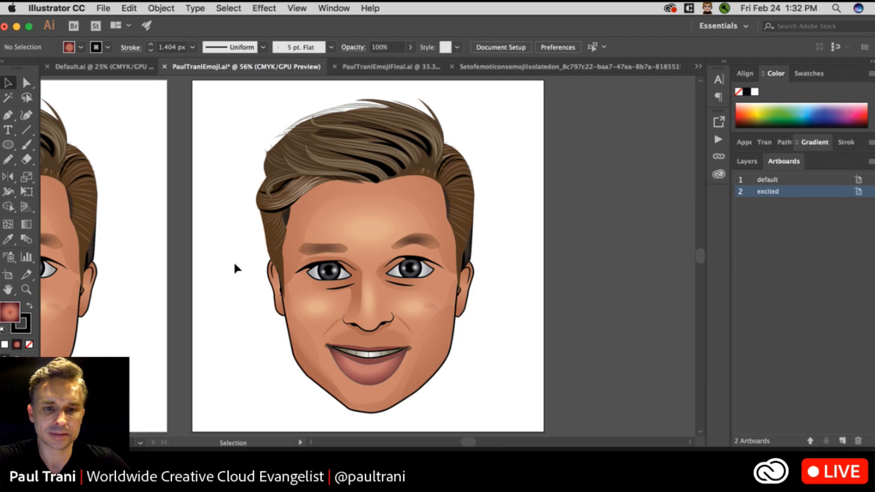
key(v)
click(368, 257)
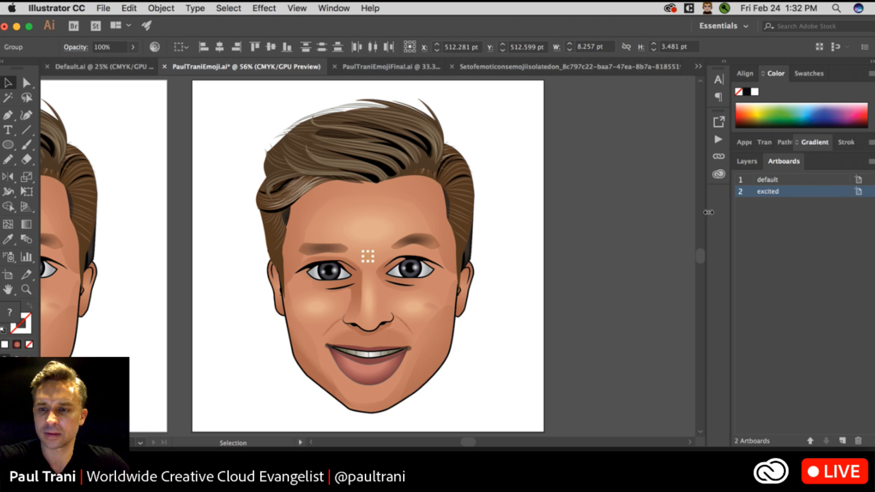
Make eyes the active layer and lock every other layer.
click(752, 162)
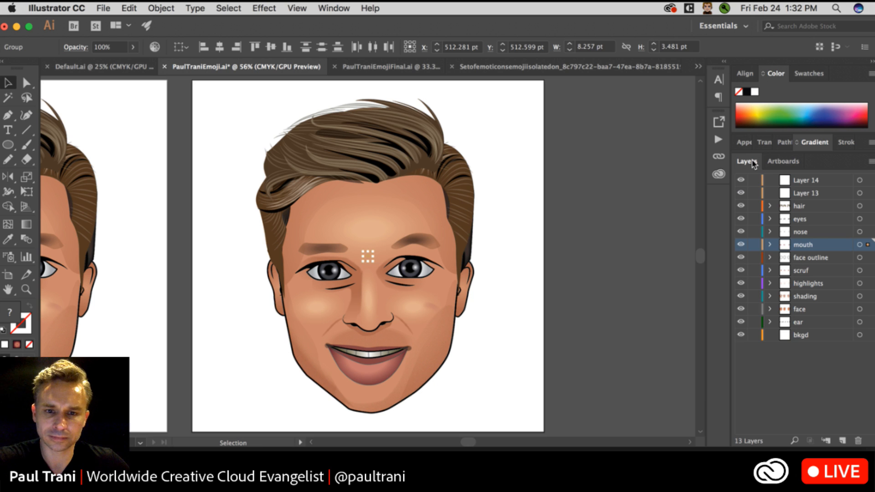
key(super+shift+a)
click(808, 208)
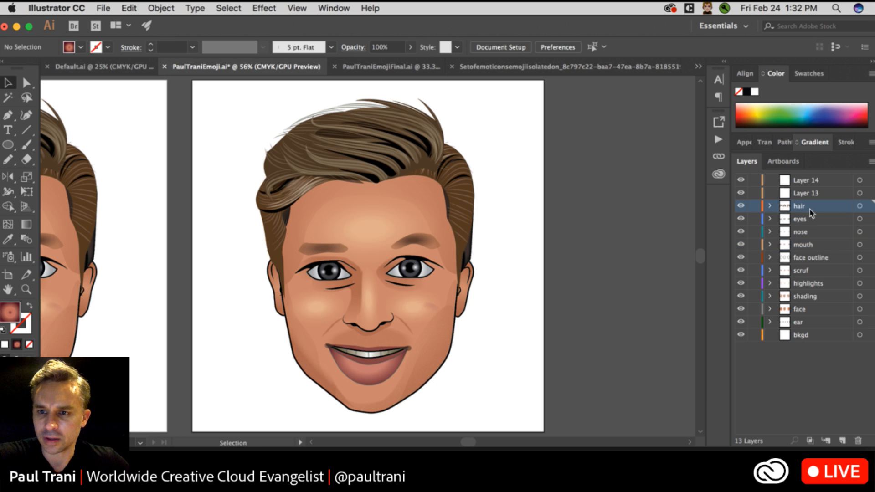
click(806, 219)
click(330, 270)
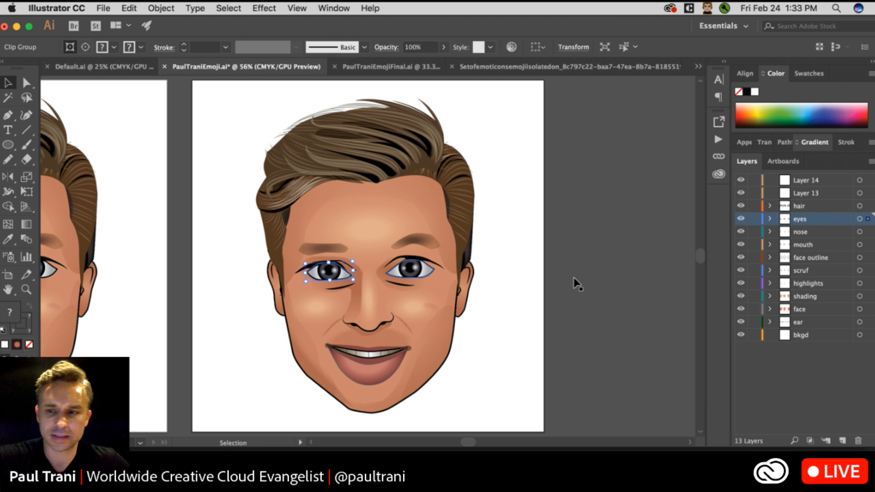
drag(754, 231, 753, 353)
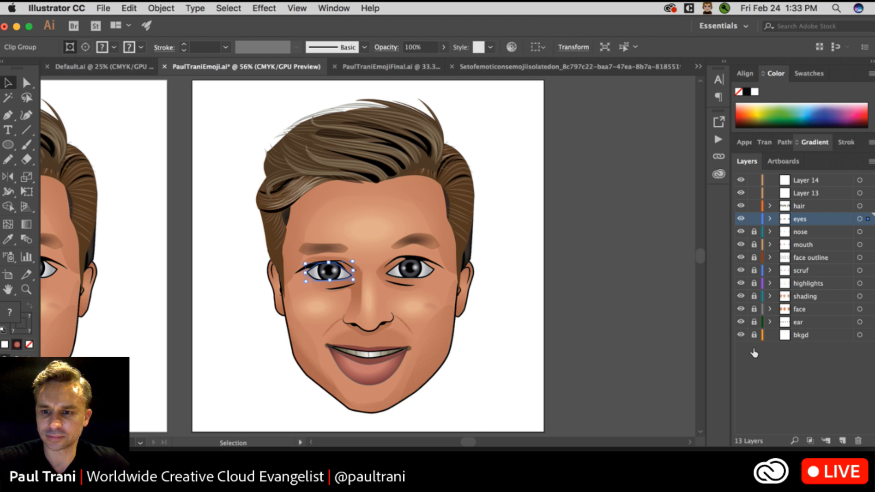
drag(751, 206, 753, 180)
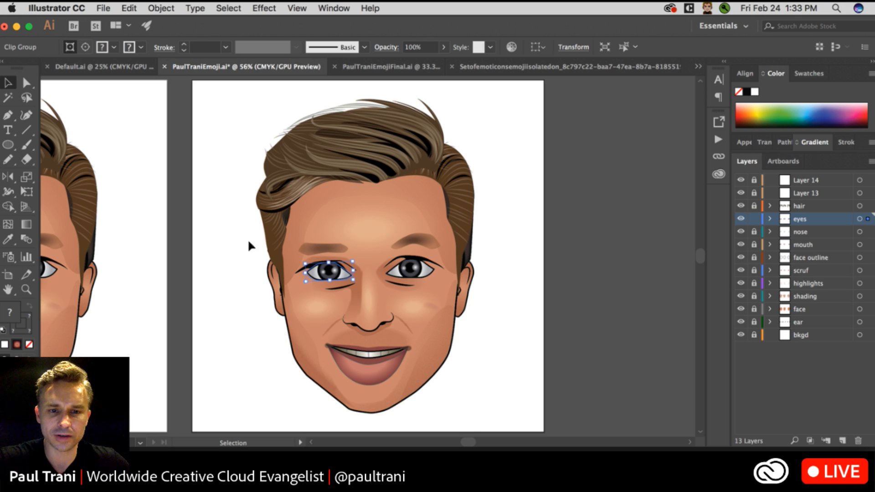
Delete all artwork on the eyes layer of the excited portrait except the two eyebrows.
key(super+a)
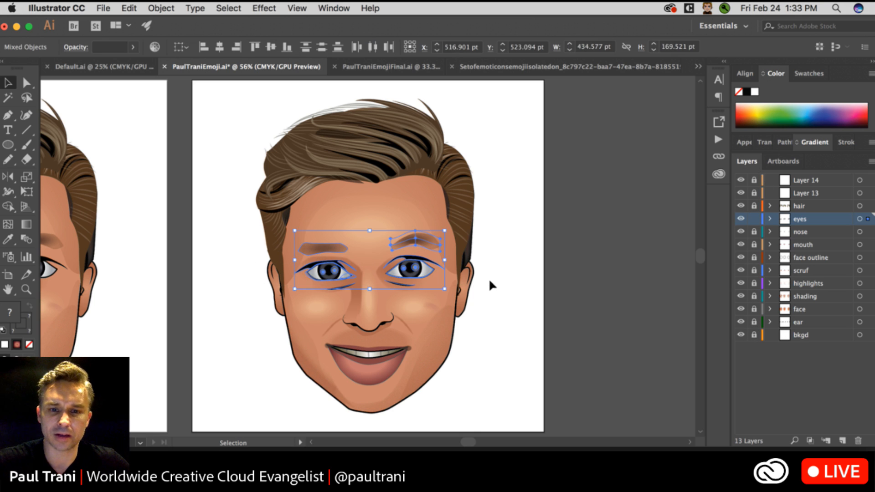
shift+click(393, 238)
shift+click(318, 248)
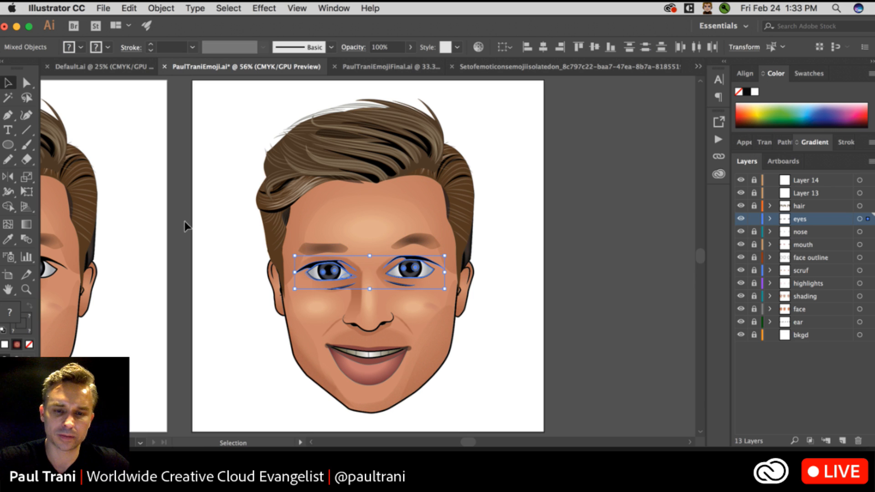
key(Delete)
Paste the heart eyes into the eyes layer, enlarge them to about 428 by 181 pt over the empty eye areas, and deselect them.
key(super+v)
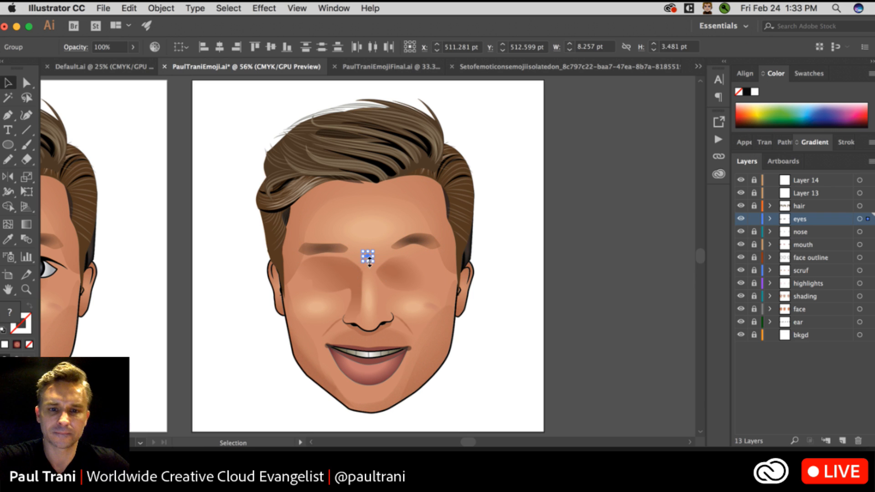
drag(362, 262, 167, 427)
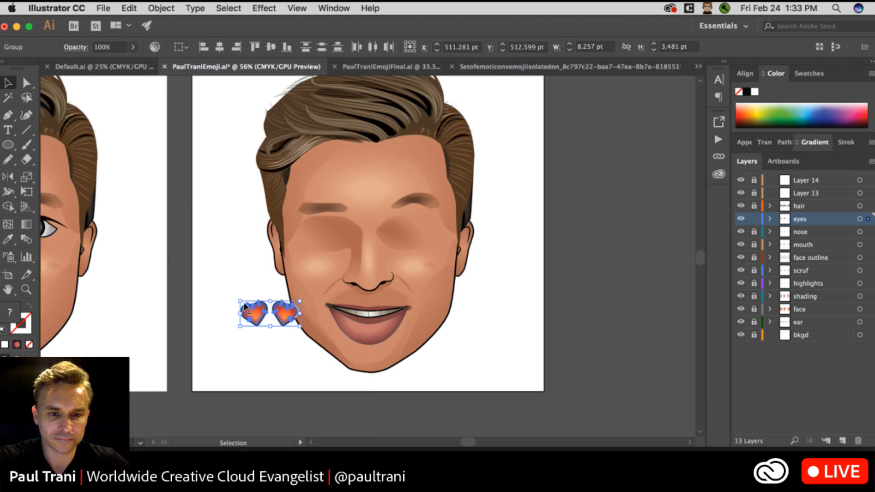
drag(257, 307, 292, 202)
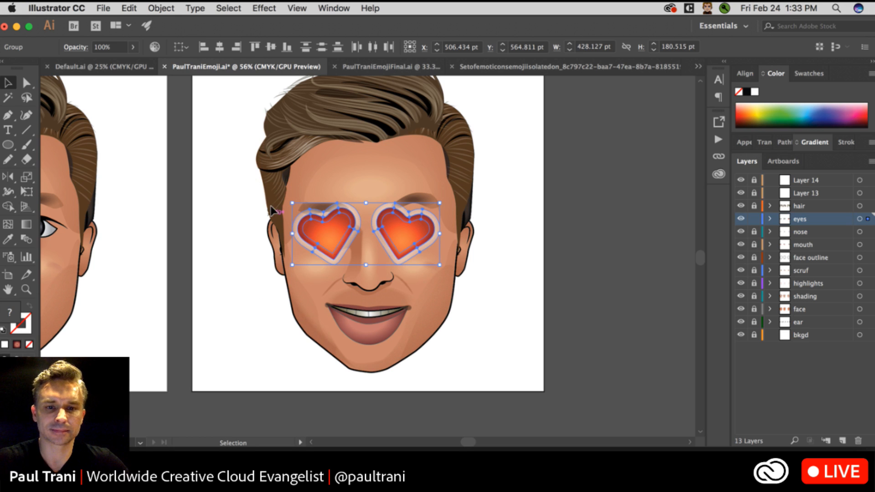
key(super+1)
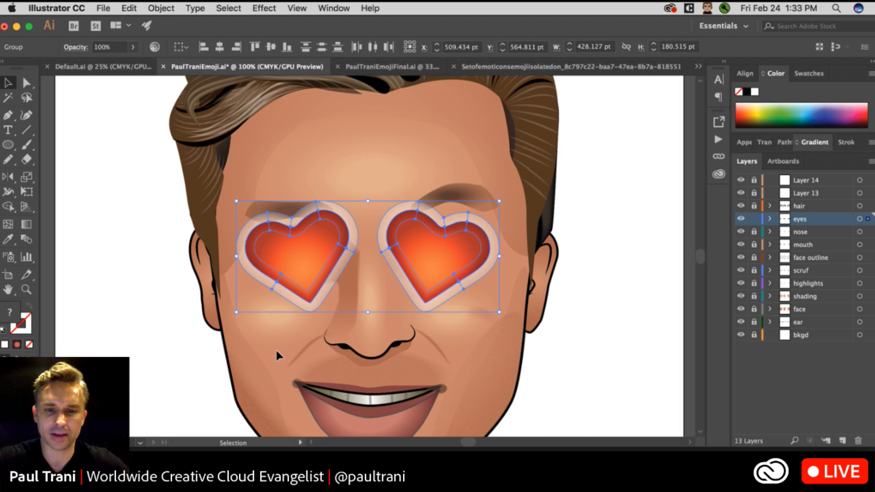
key(space)
click(156, 253)
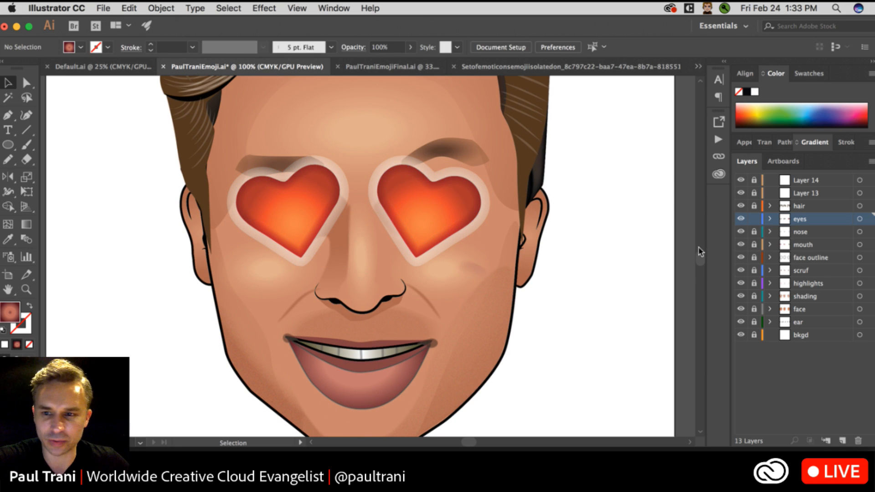
Unlock every layer except bkgd, reduce the height of the excited portrait's lower lip, and shift it slightly down to open the mouth.
drag(755, 179, 754, 323)
click(336, 362)
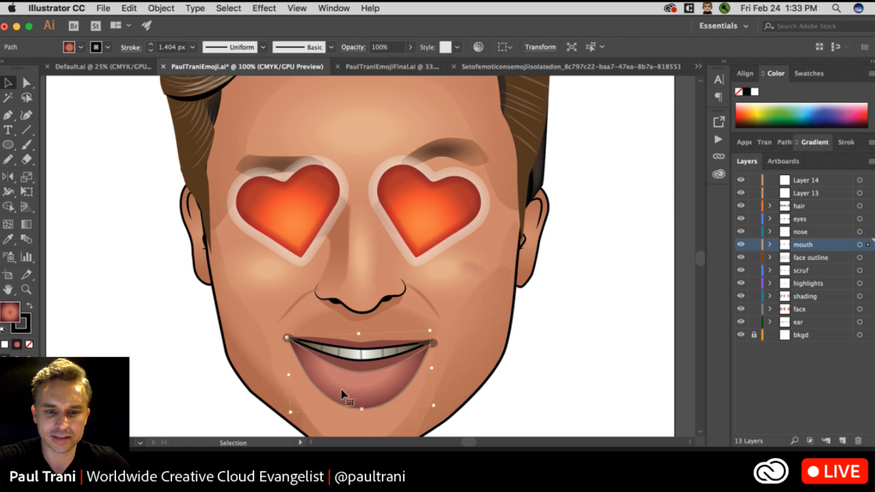
drag(364, 407, 360, 391)
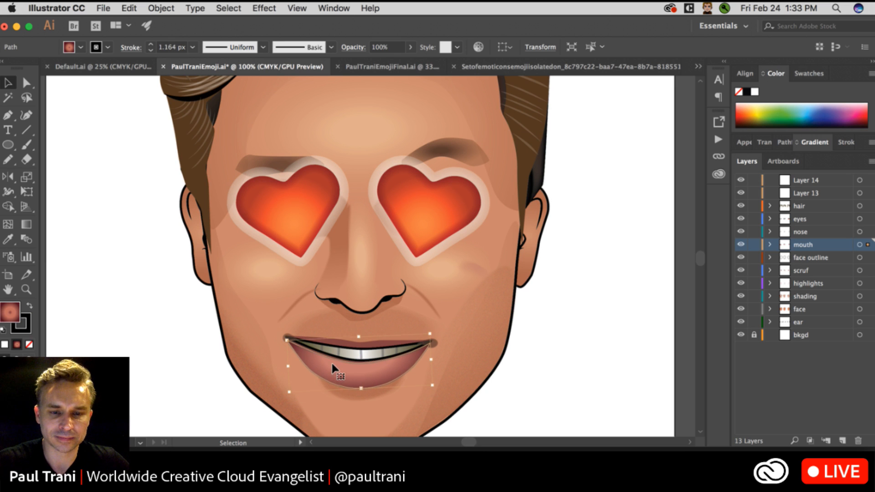
drag(326, 366, 326, 374)
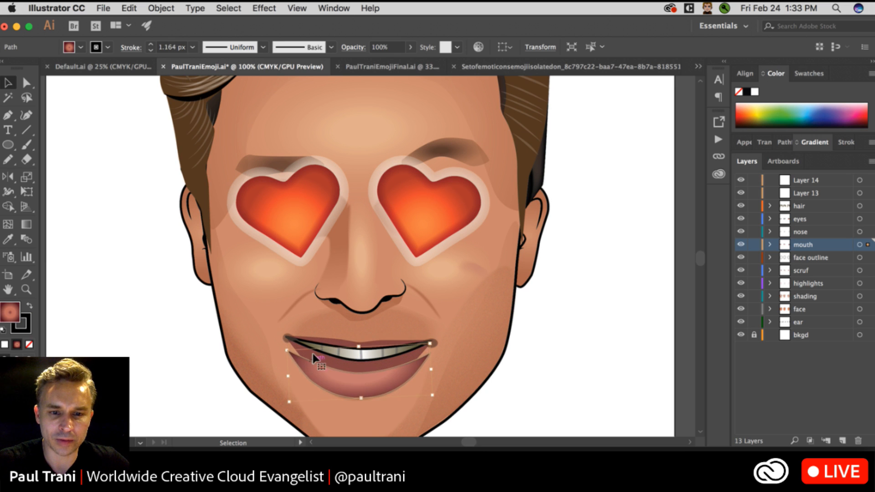
Pull the lower lip's end anchor points back up to meet the two corners of the mouth.
key(a)
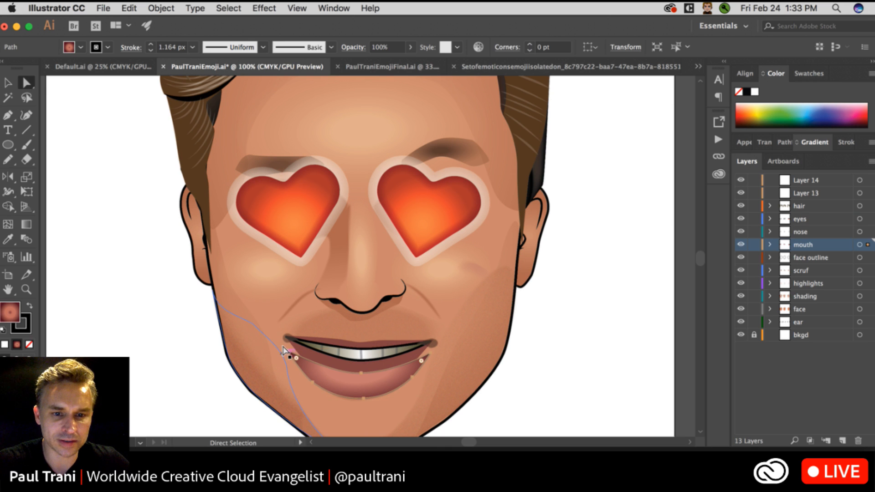
drag(288, 348, 287, 333)
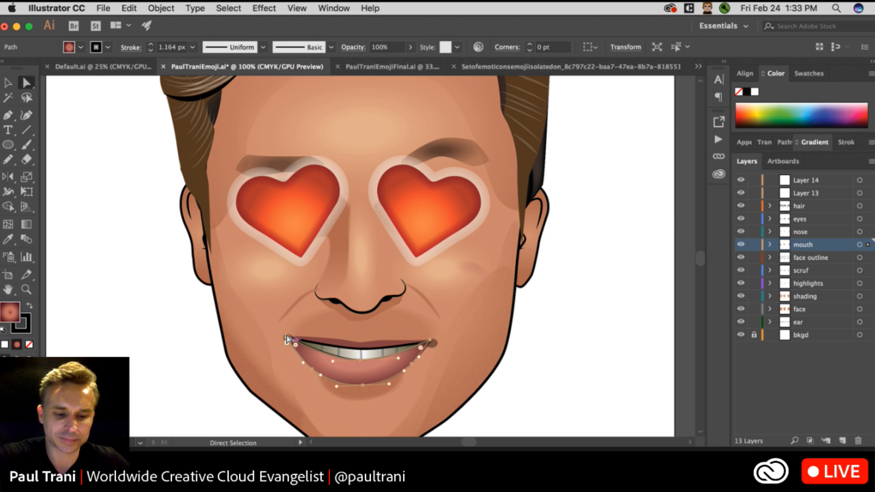
key(super+z)
click(287, 345)
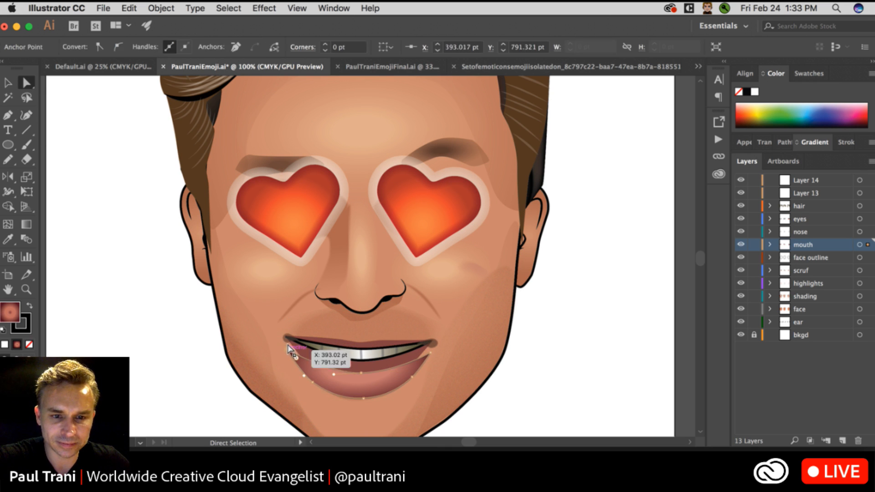
click(354, 364)
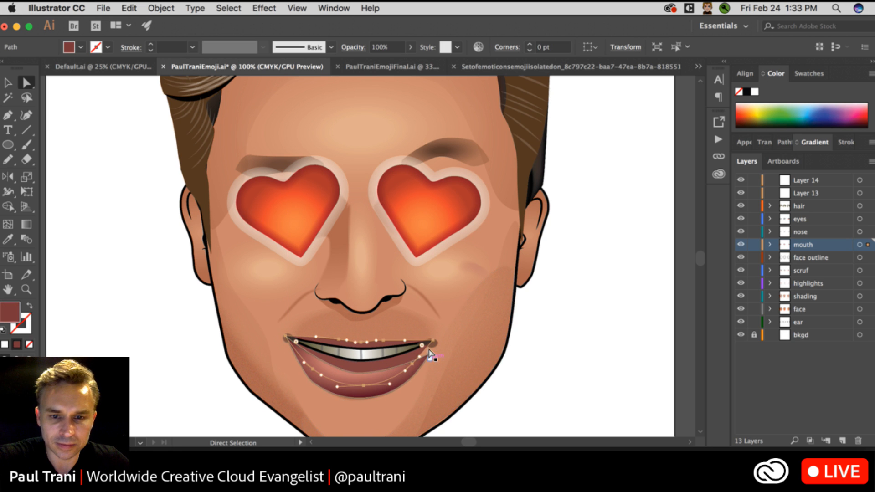
click(431, 347)
drag(430, 347, 428, 342)
Save the dark mouth interior's gradient fill as a new swatch under the suggested name.
click(344, 360)
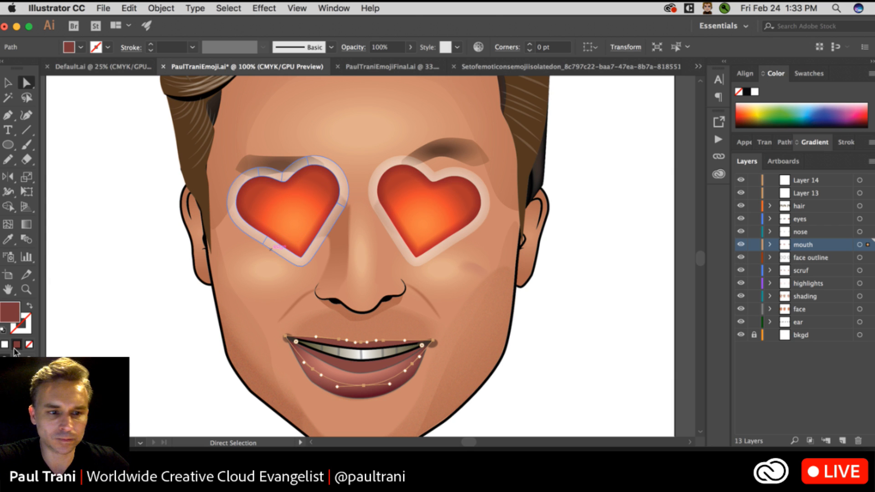
click(805, 73)
drag(837, 149, 833, 220)
click(871, 73)
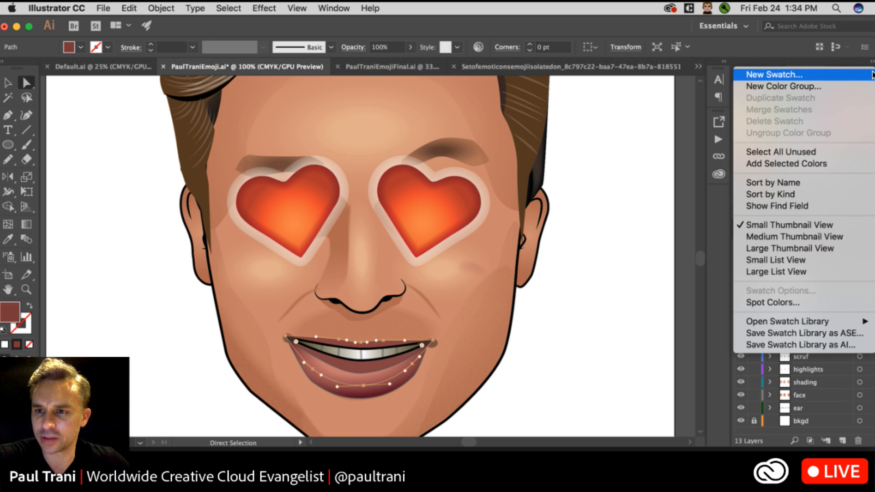
click(787, 75)
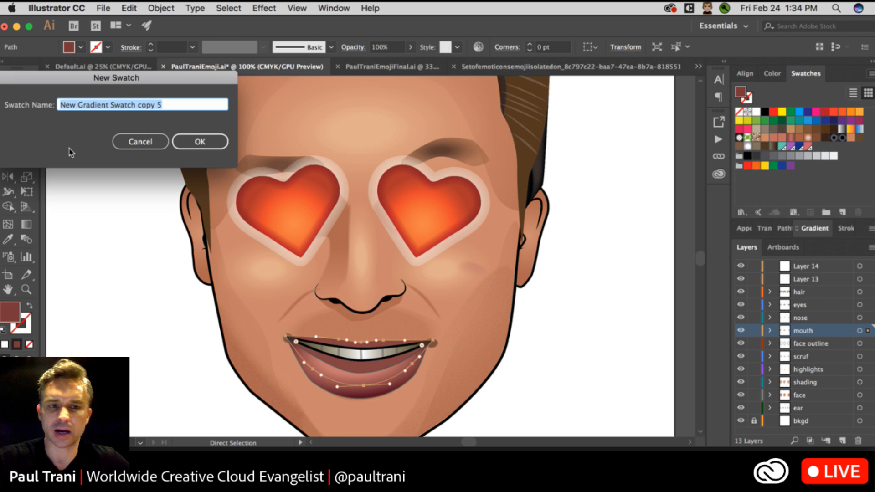
click(198, 141)
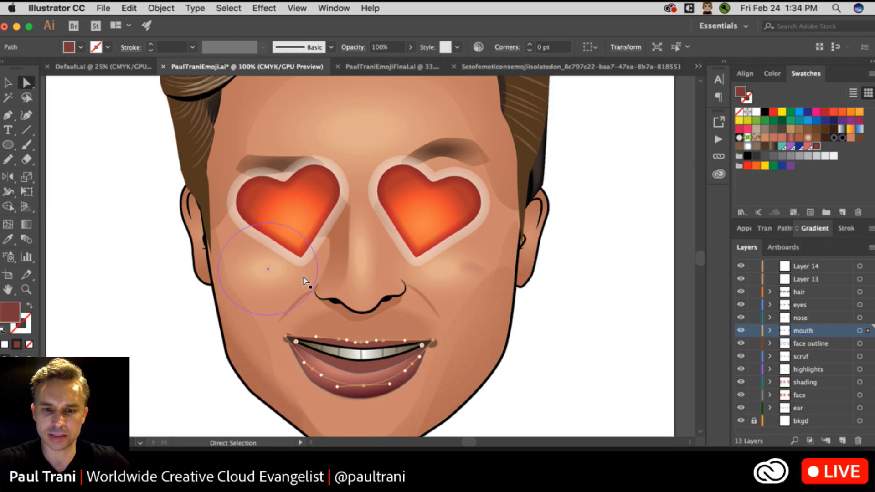
Make the end stop of the mouth interior's gradient black and bring both stops together near the middle, with the black one at 57.96%.
click(815, 229)
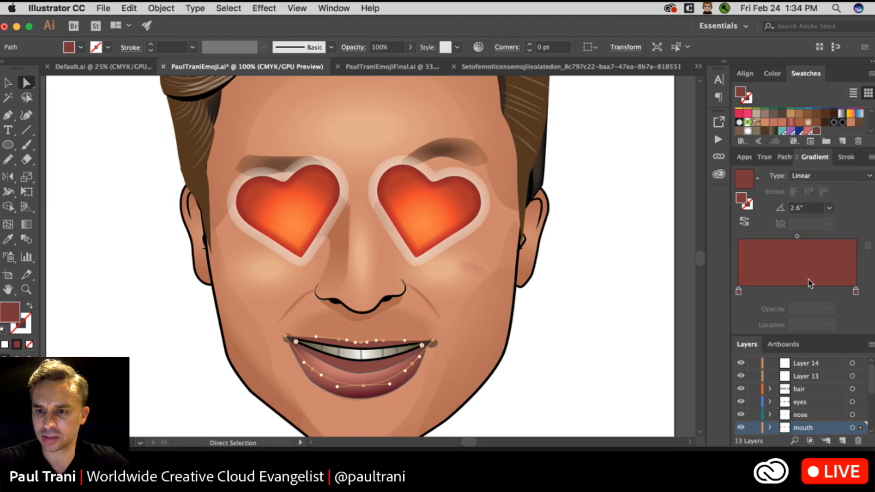
click(856, 290)
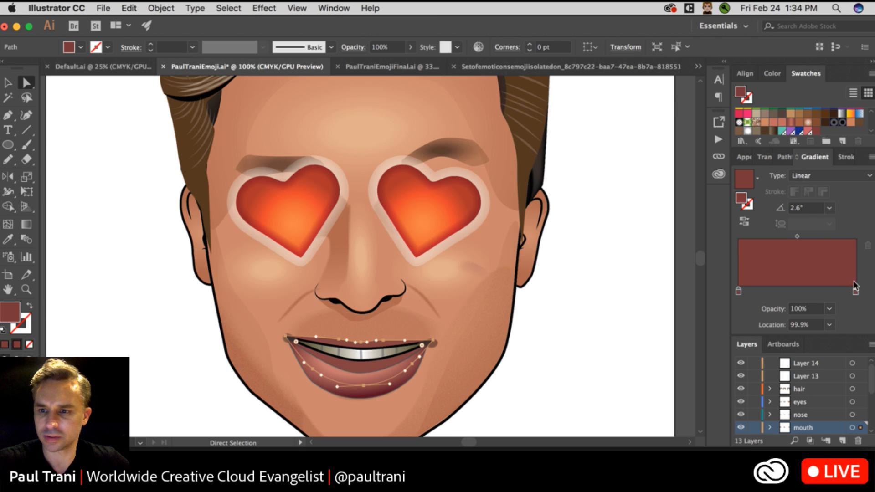
double_click(855, 292)
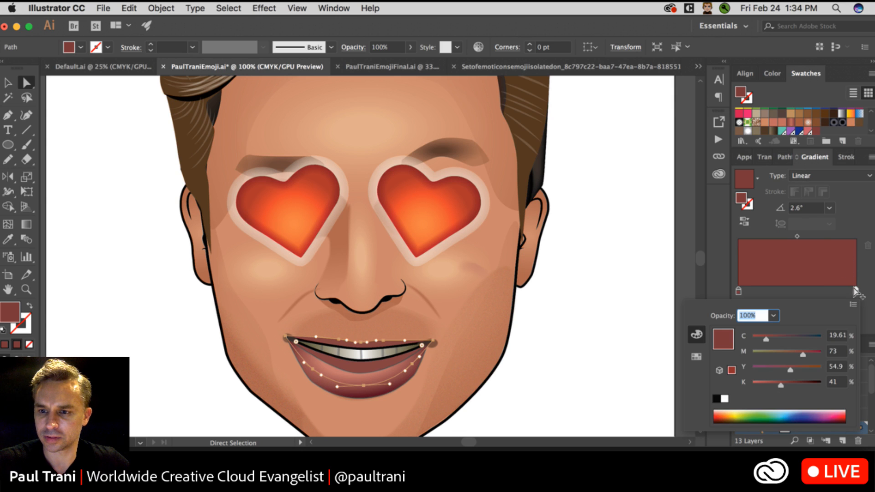
click(716, 399)
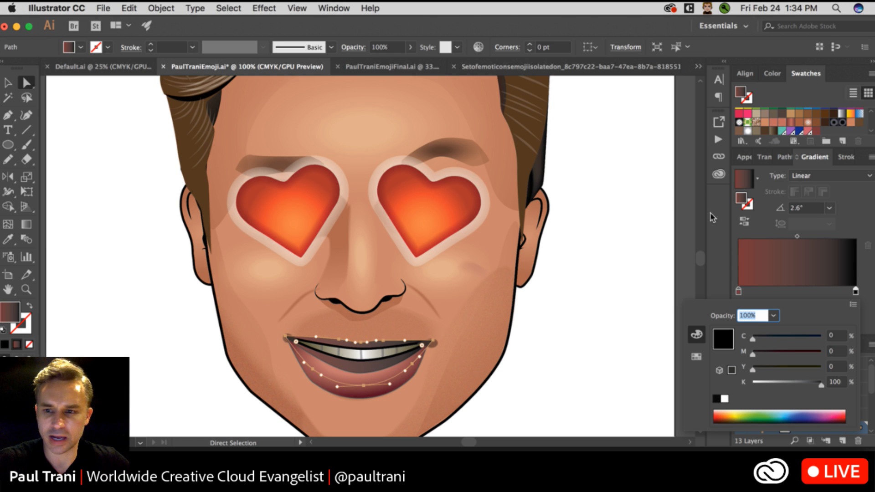
key(Escape)
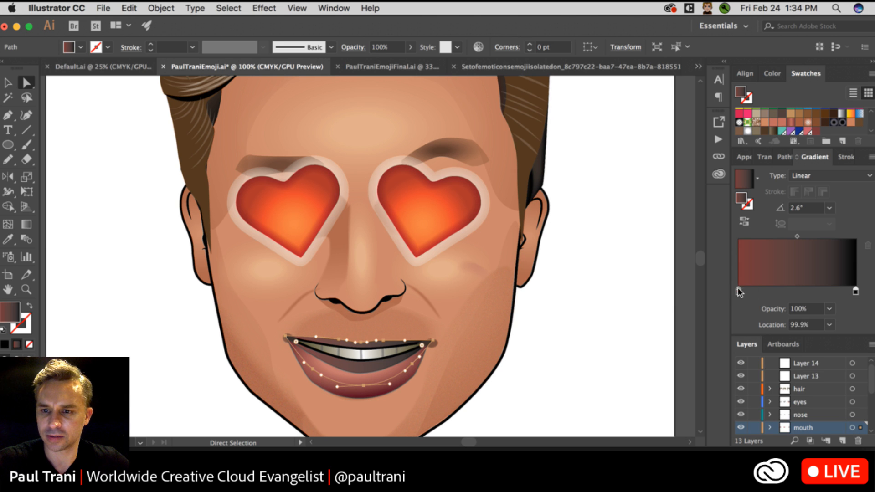
drag(739, 291, 801, 290)
drag(855, 292, 805, 292)
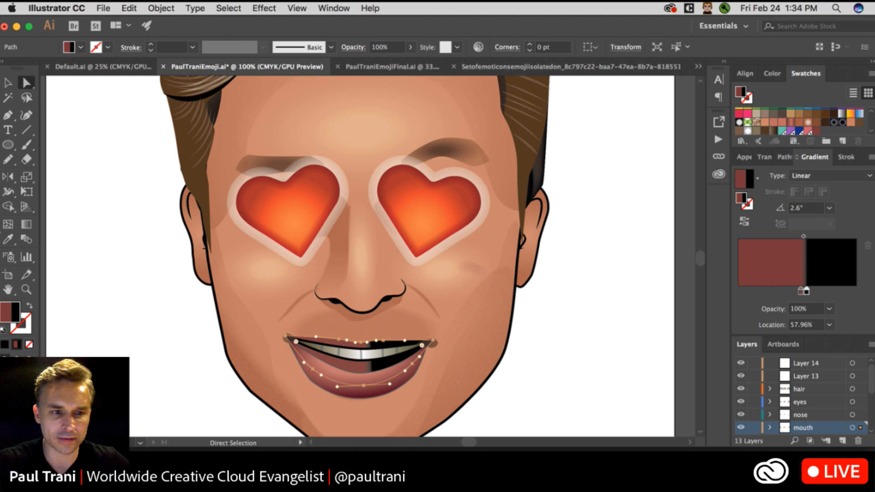
Make the mouth interior's gradient radial, widen it beyond the mouth, flatten it to a 19.2% aspect ratio, and deselect the shape.
click(26, 224)
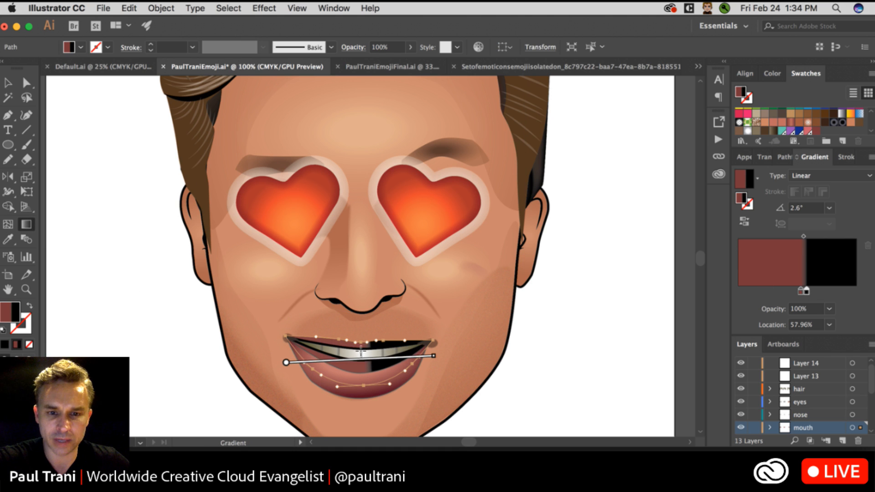
drag(360, 349, 360, 364)
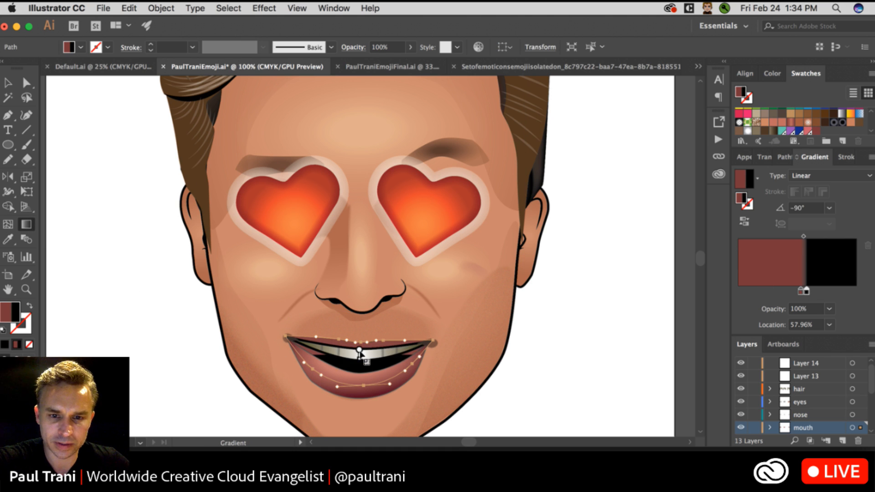
click(829, 176)
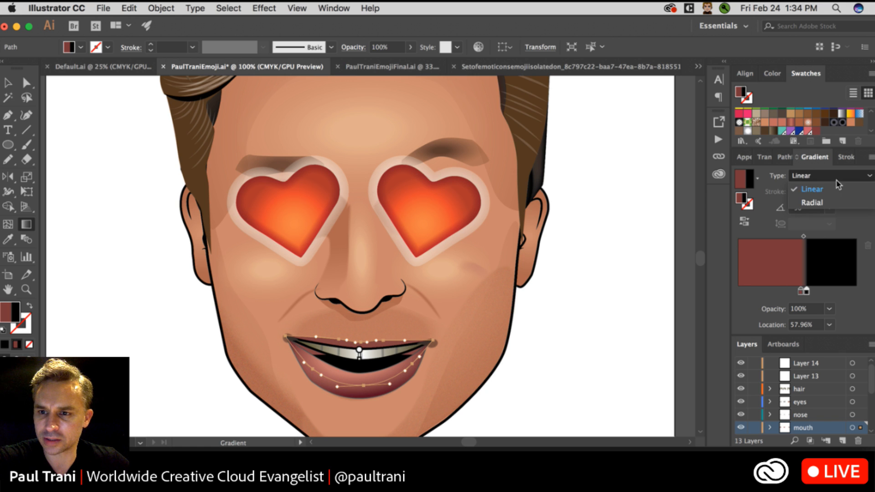
click(836, 203)
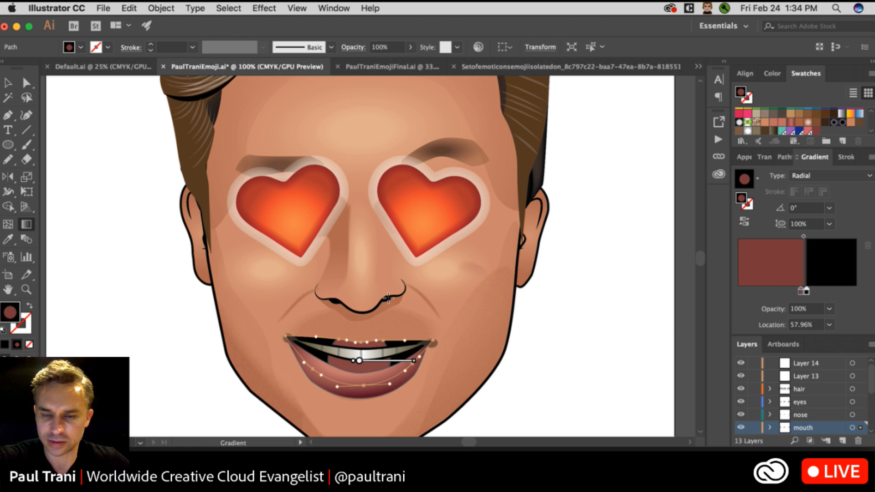
drag(413, 361, 474, 361)
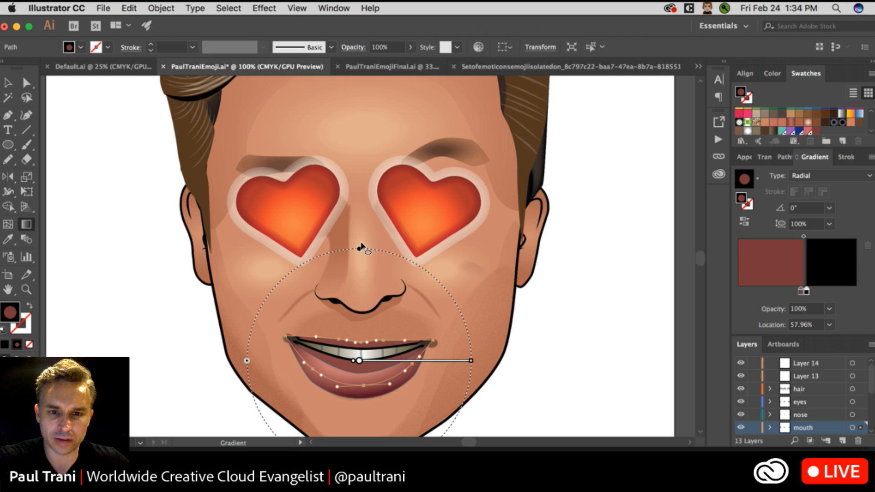
mouse_move(360, 249)
mouse_down()
mouse_move(359, 359)
mouse_move(359, 331)
mouse_up()
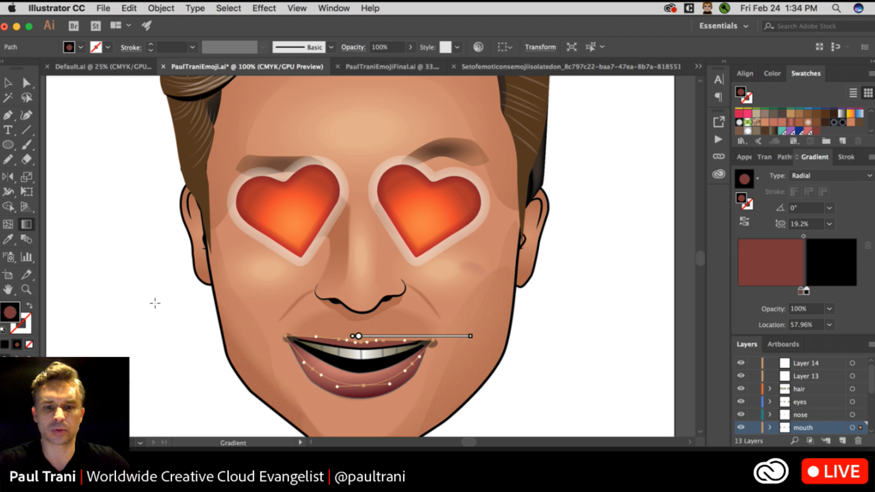
key(v)
click(106, 309)
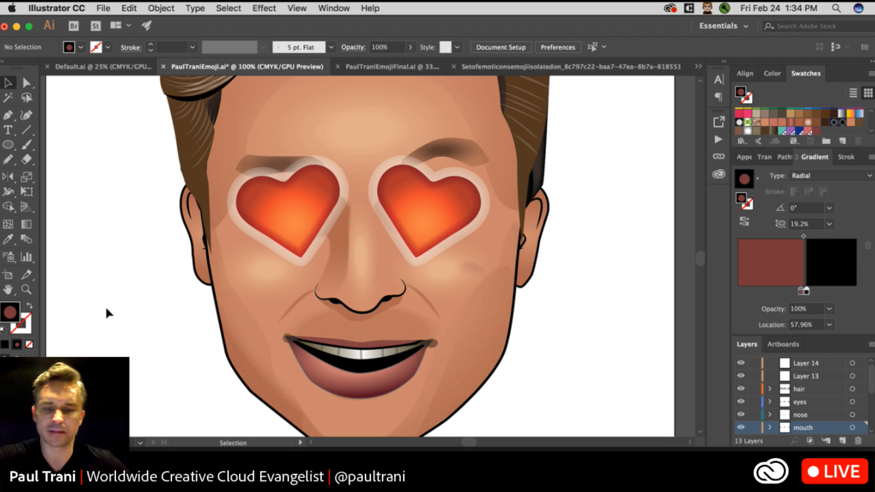
Compare the excited portrait with the original, and refine the lower lip's curve by adjusting the anchor points on its sides.
key(super+minus)
key(super+minus)
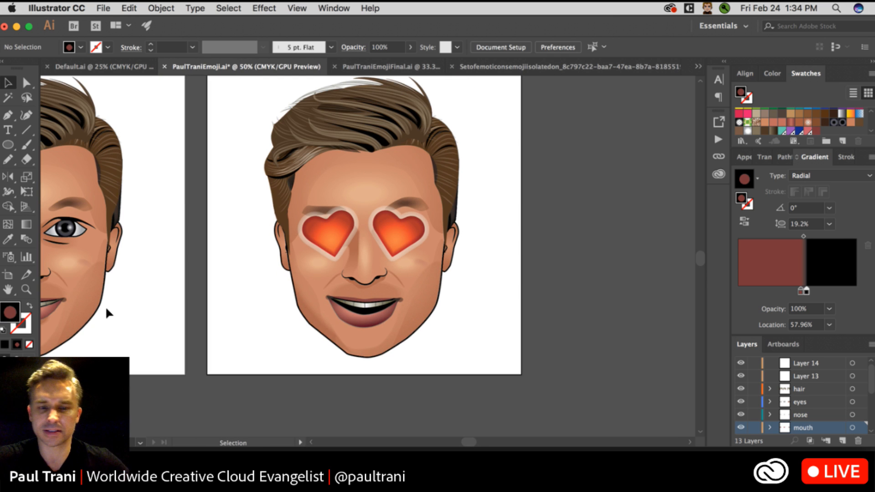
key(space)
drag(225, 205, 378, 188)
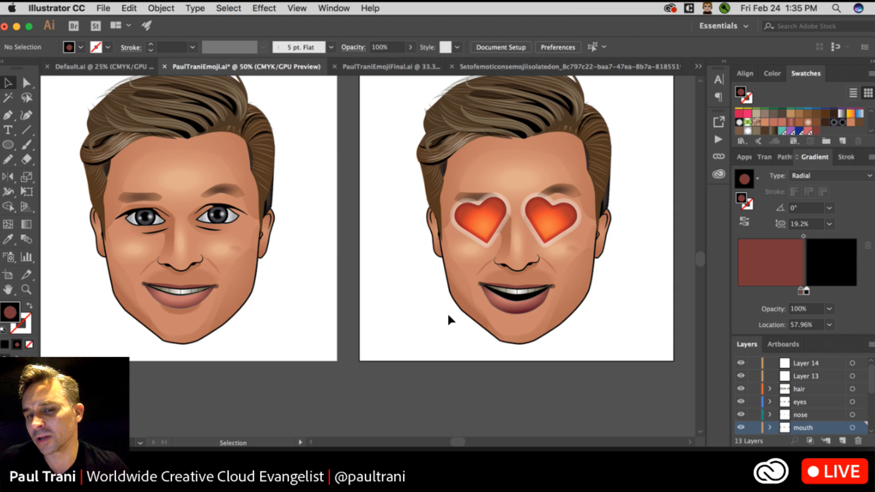
key(super+1)
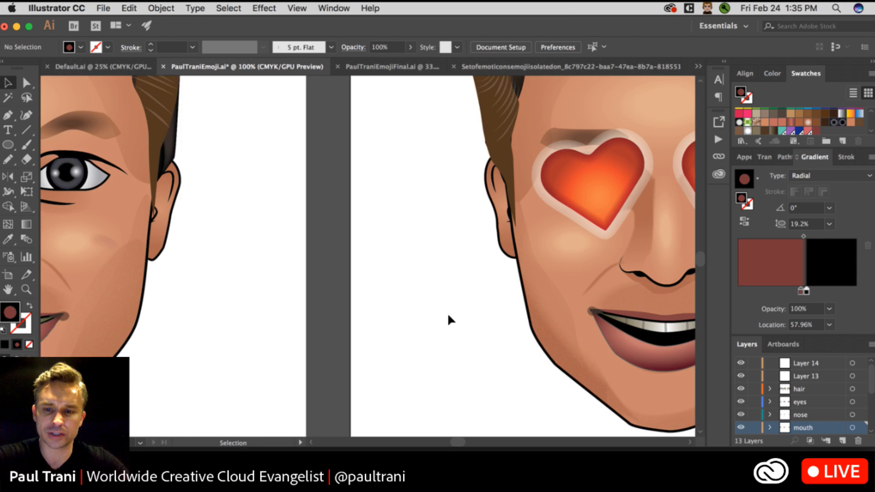
drag(465, 328, 270, 287)
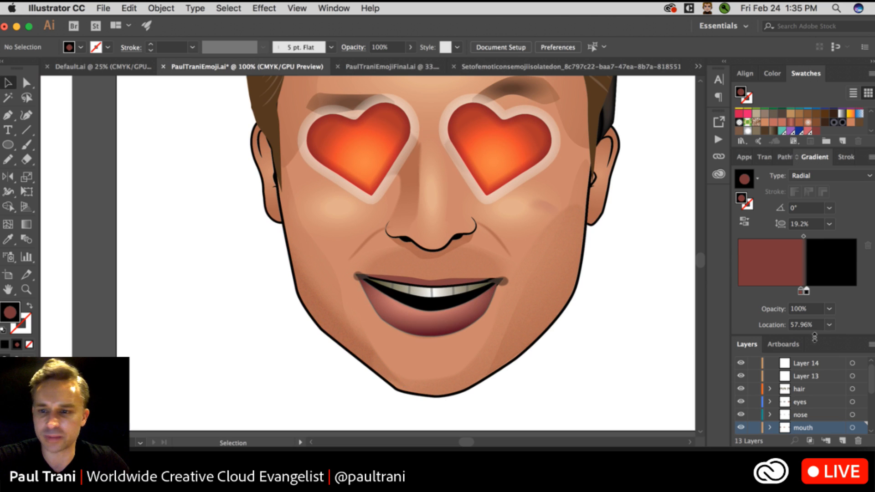
drag(826, 337, 827, 301)
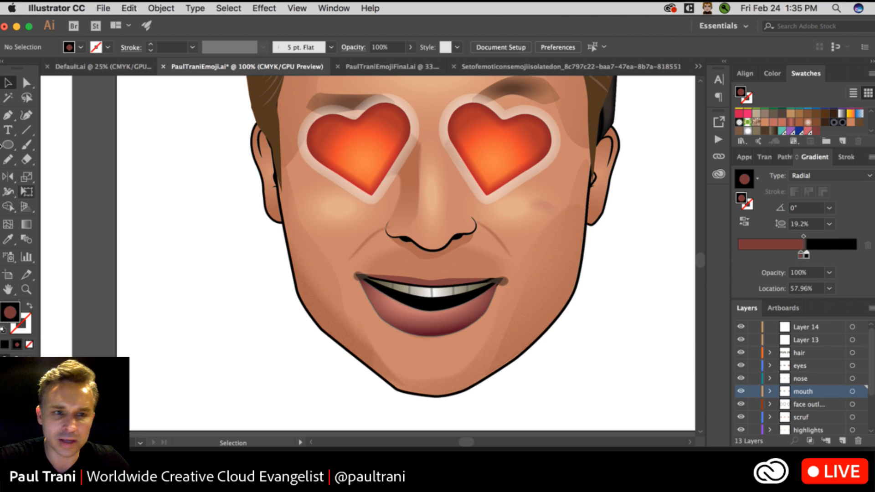
click(26, 83)
click(396, 325)
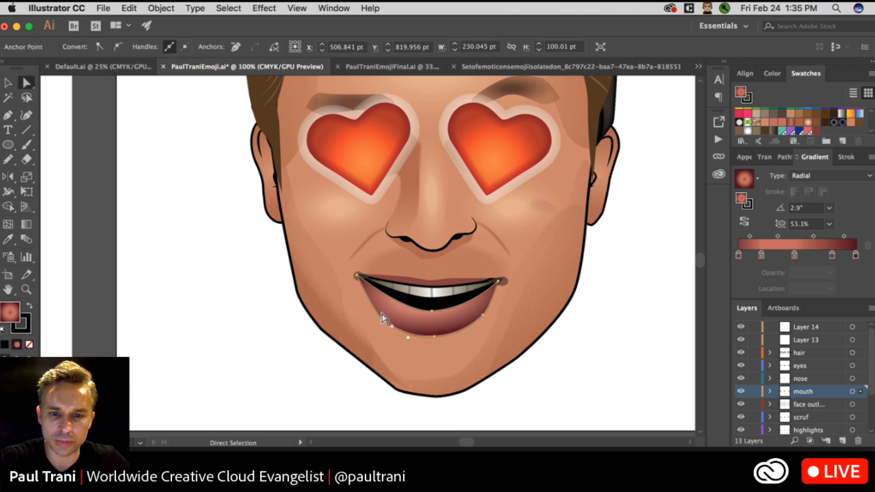
click(383, 314)
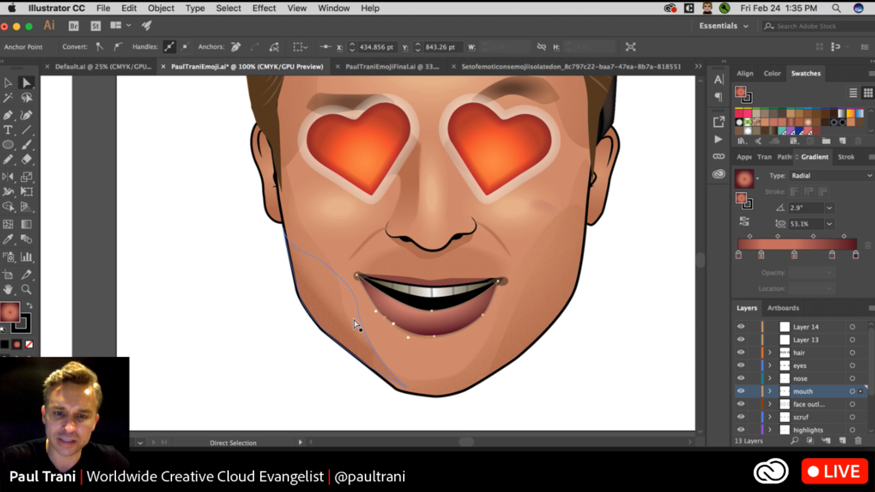
click(487, 306)
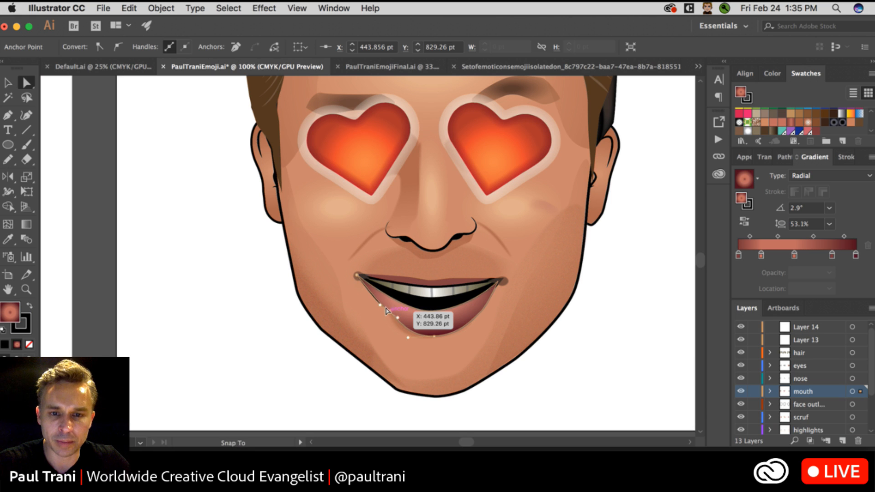
drag(389, 313, 385, 308)
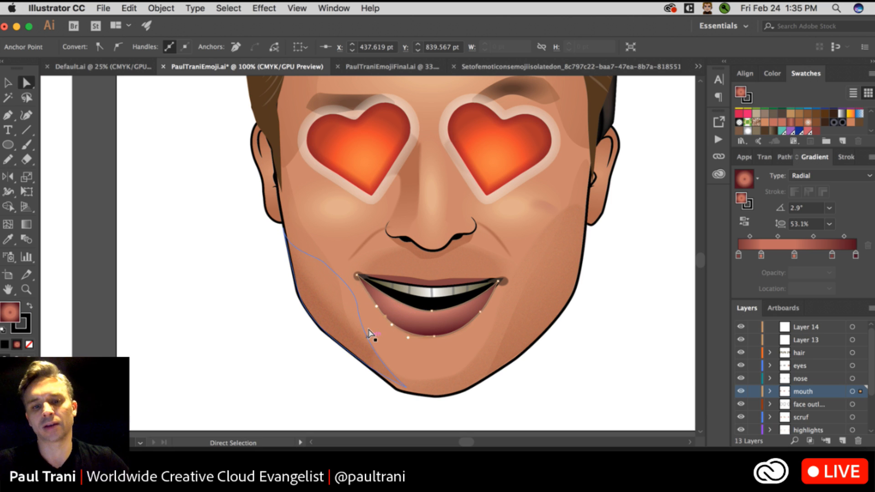
click(8, 82)
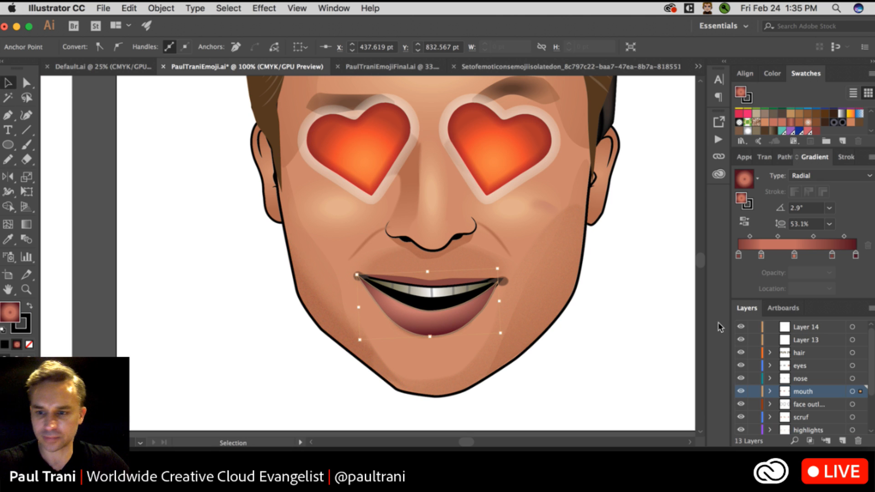
Collapse the gradient settings to show the full layer list, and lock every layer except mouth.
double_click(865, 160)
drag(754, 195, 728, 377)
click(753, 259)
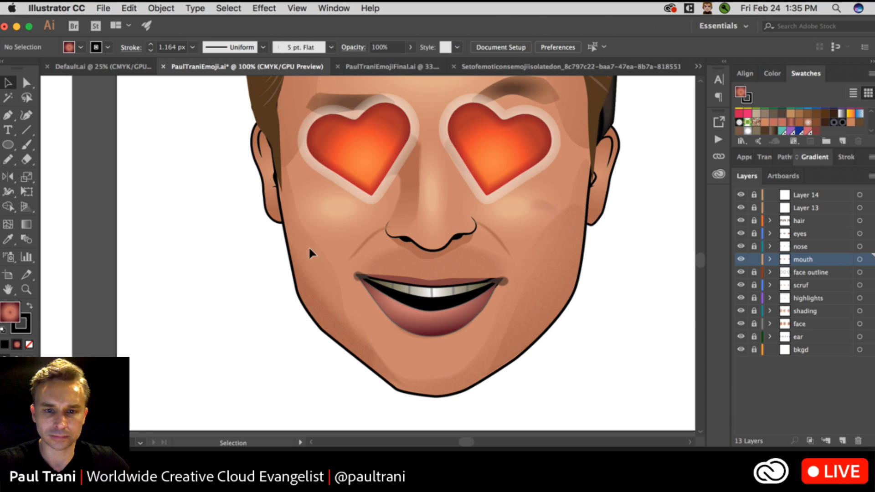
Wrap all of the mouth artwork in an envelope mesh with 1 row and 1 column.
key(super+a)
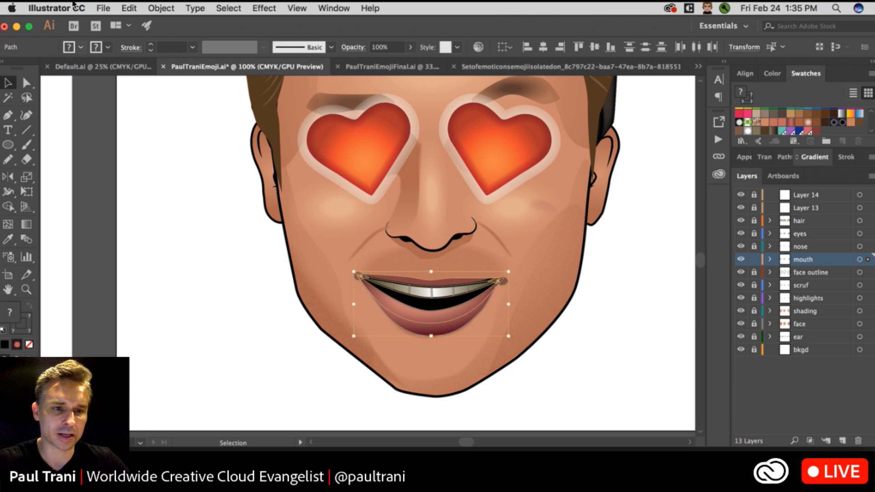
click(161, 8)
mouse_move(200, 315)
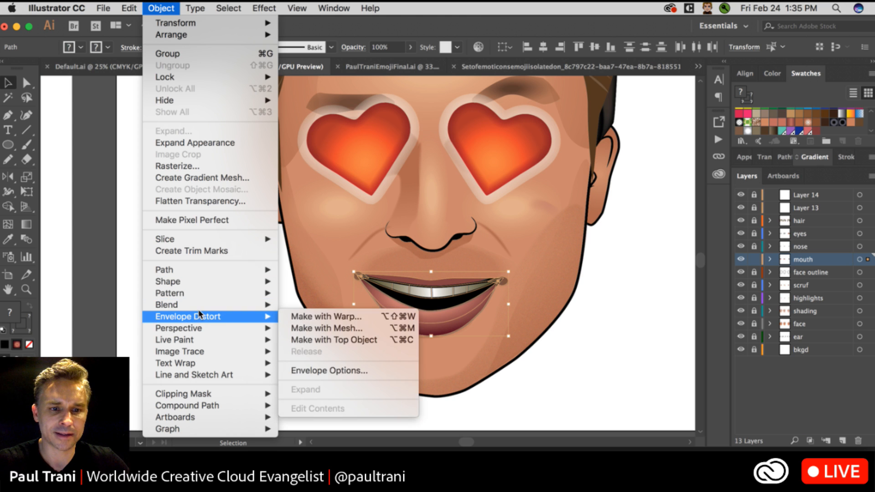
click(368, 329)
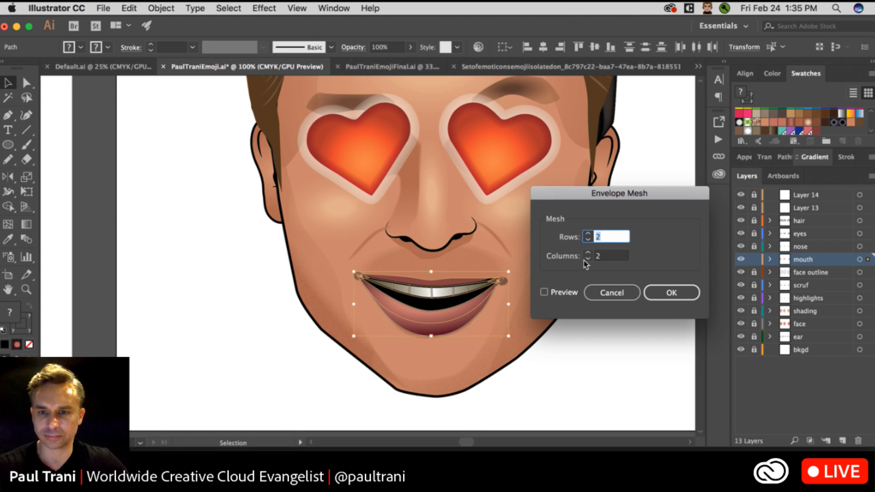
text(1)
key(Tab)
text(1)
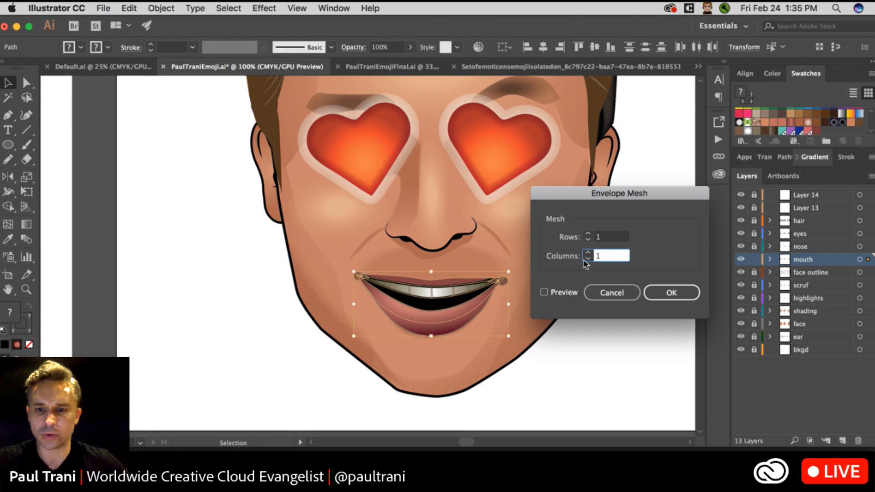
click(553, 292)
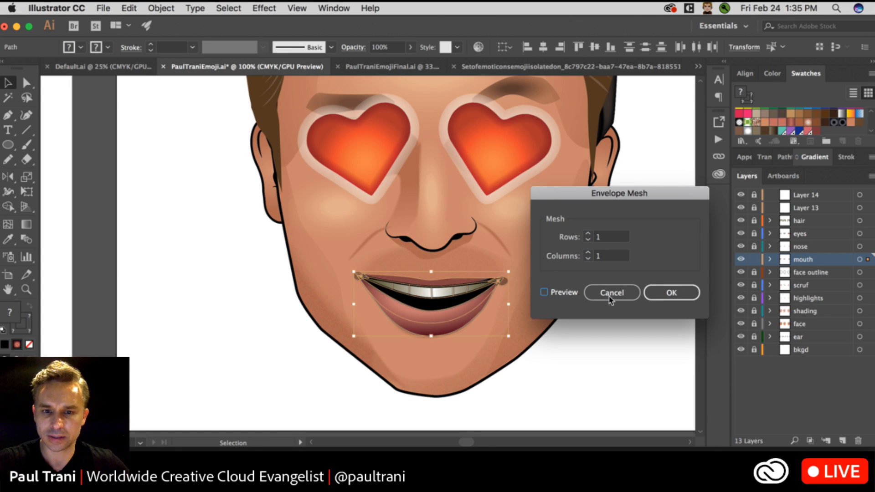
click(673, 292)
Bow the mouth envelope's lower edge downward and its upper edge upward with the corner handles to open the mouth wider.
key(a)
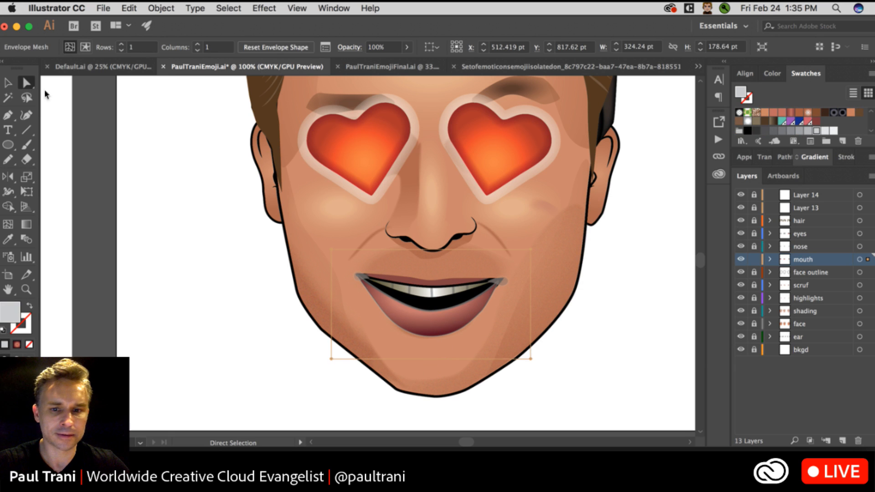
click(530, 358)
drag(462, 359, 457, 377)
drag(395, 358, 397, 378)
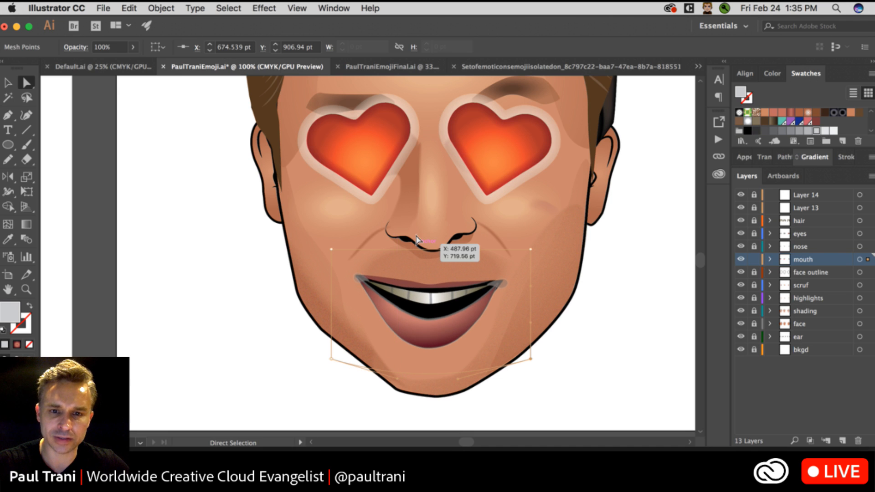
click(331, 250)
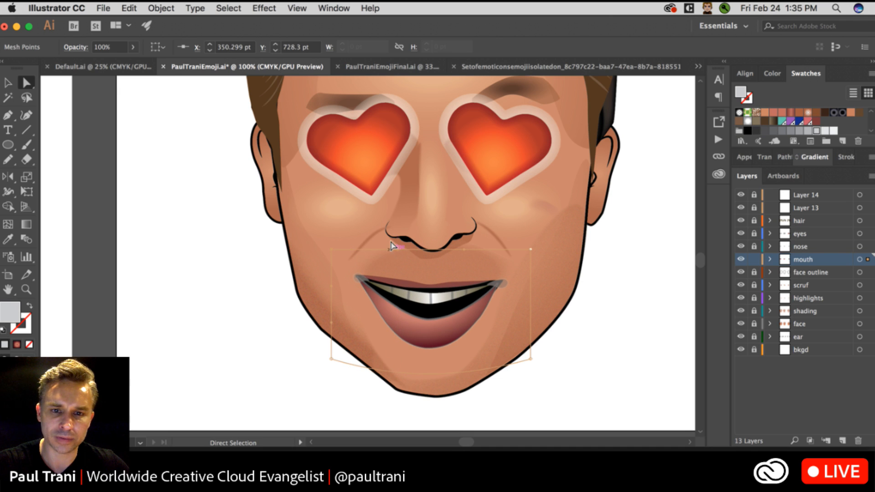
drag(399, 246, 401, 220)
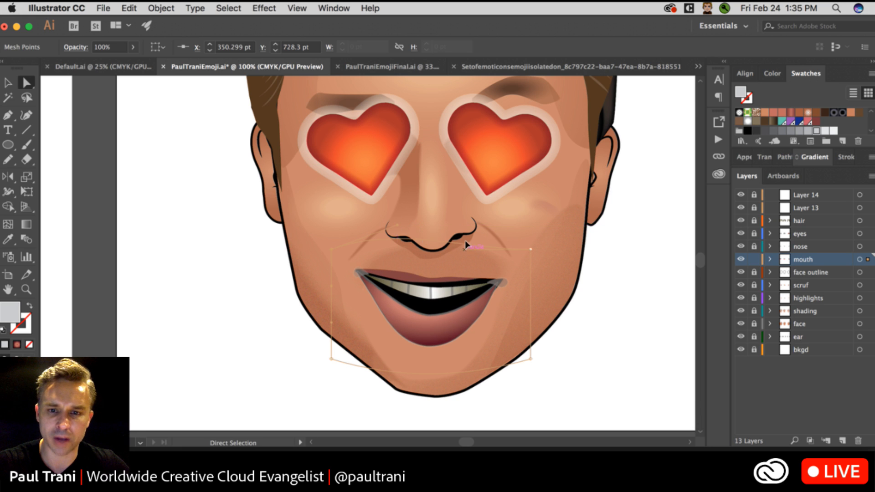
drag(464, 240, 465, 216)
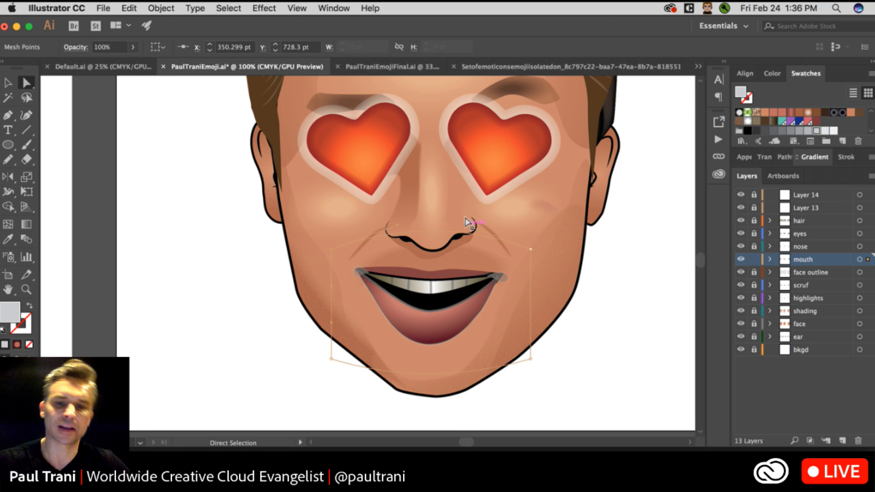
Undo the mouth's envelope mesh and its reshaping, back to before the other layers were locked.
key(v)
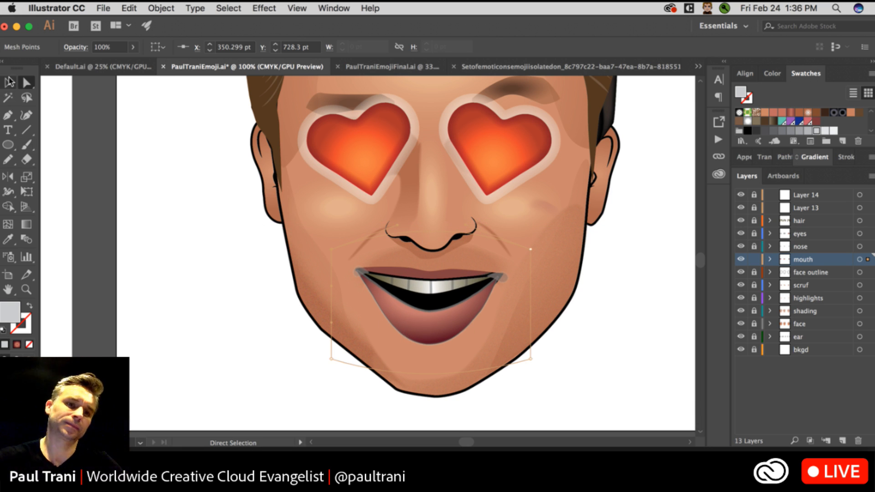
click(152, 210)
key(super+z)
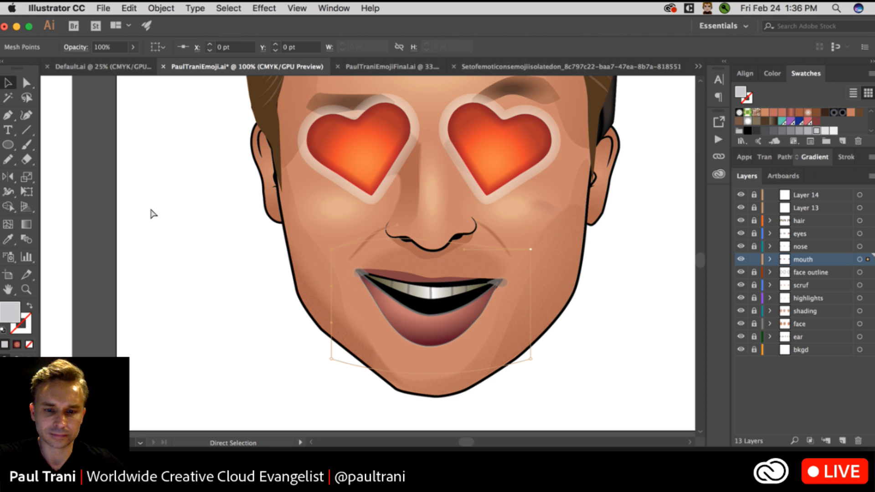
key(F12)
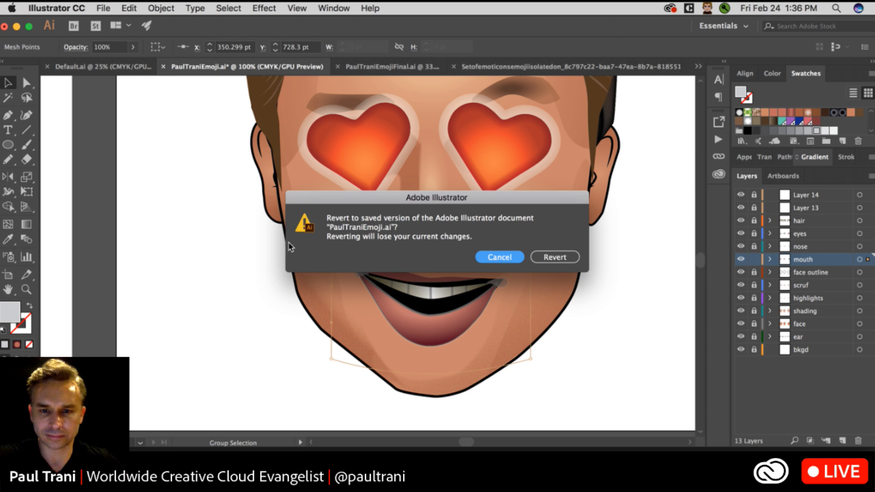
key(Escape)
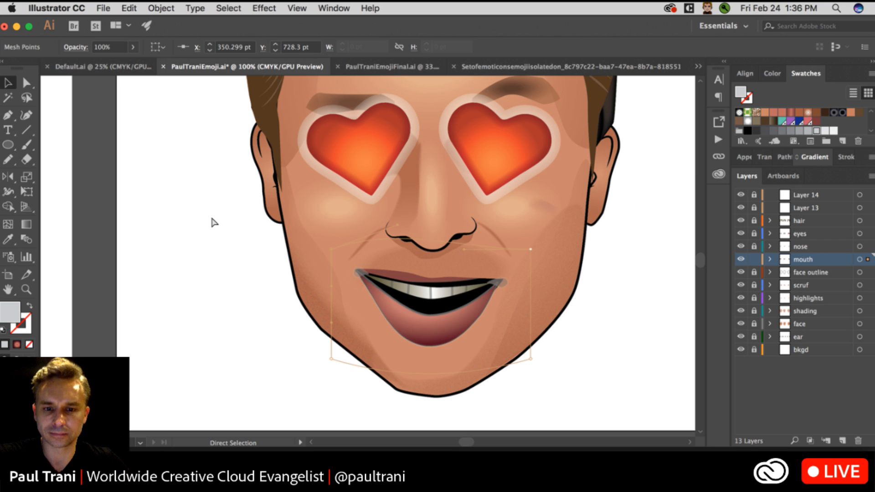
key(super+z)
key(super+z)
key(super+z)
key(super+z)
key(super+z)
key(super+z)
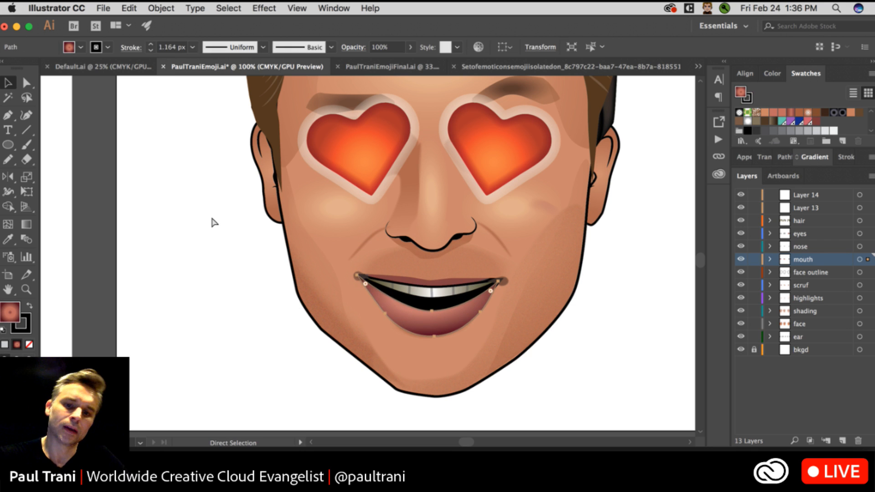
Switch to the PaulTraniEmojiFinal.ai document and look over its row of finished emoji artboards.
key(v)
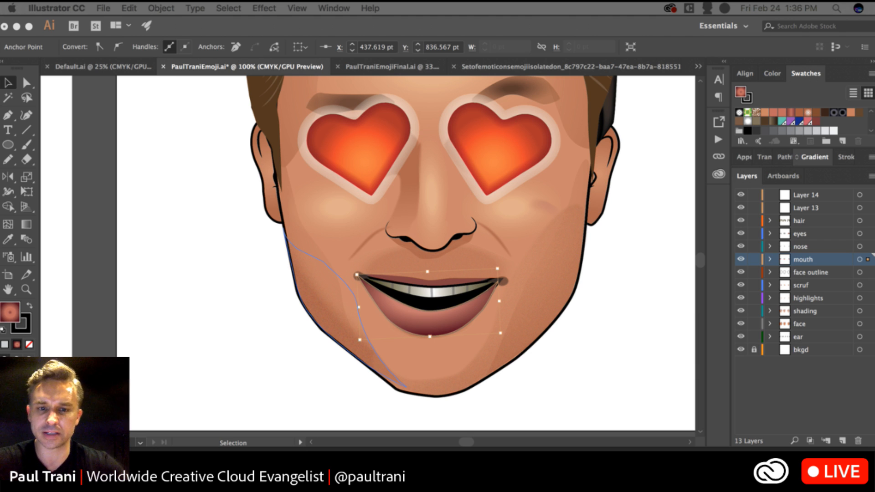
click(96, 110)
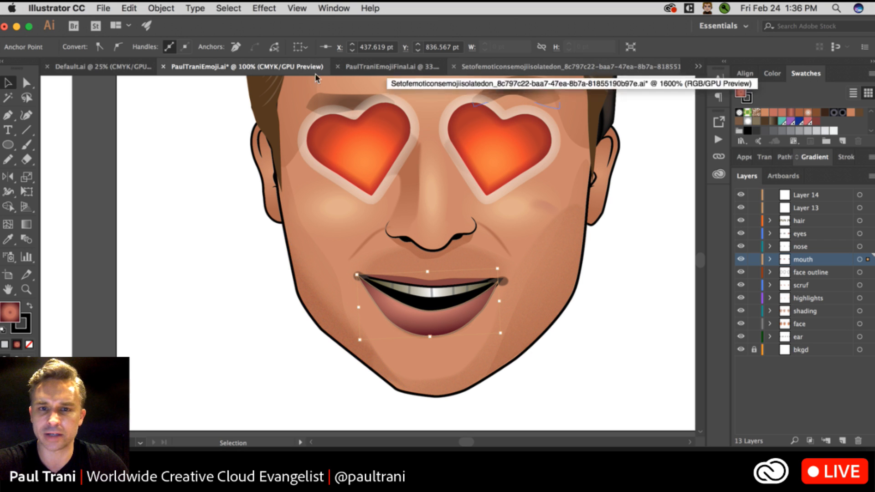
click(364, 68)
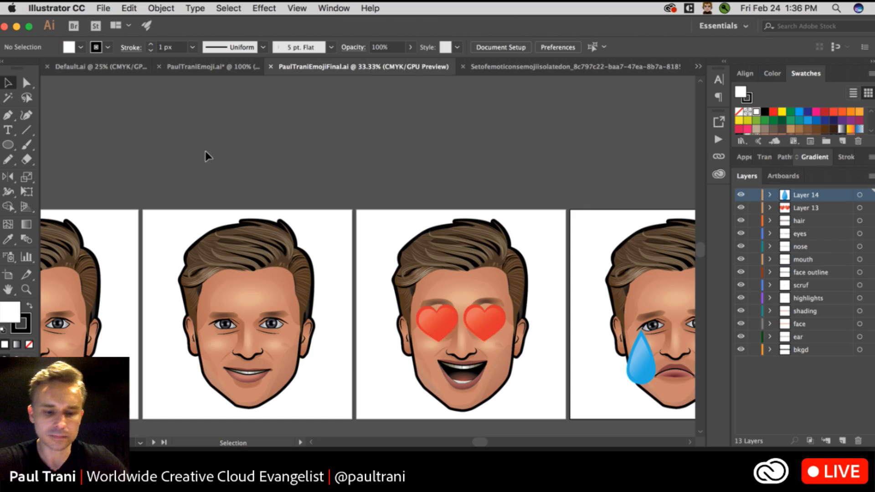
key(super+minus)
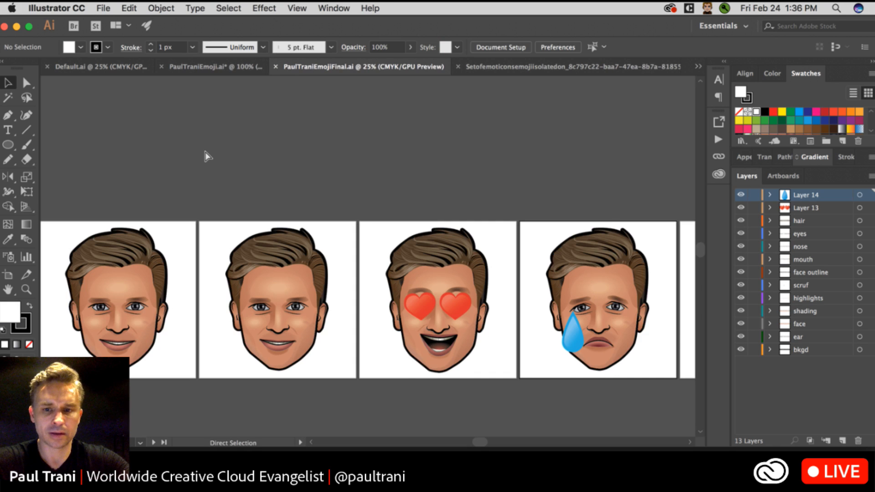
key(super+minus)
key(super+minus)
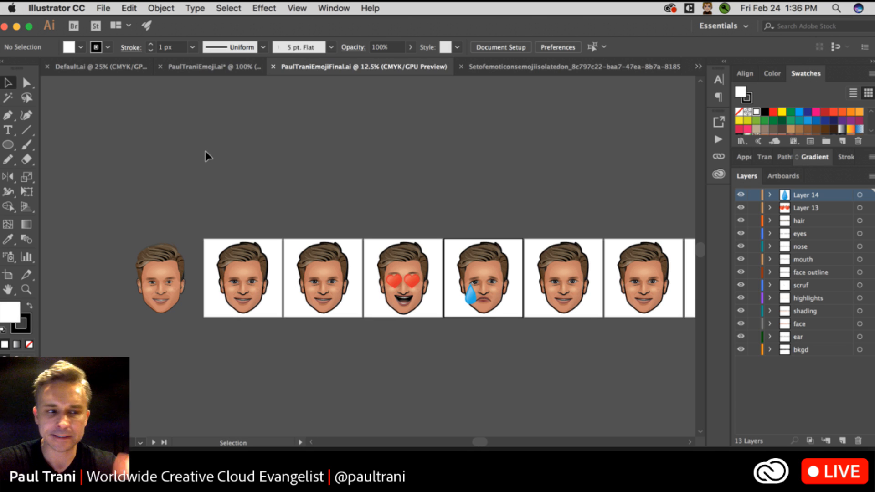
key(a)
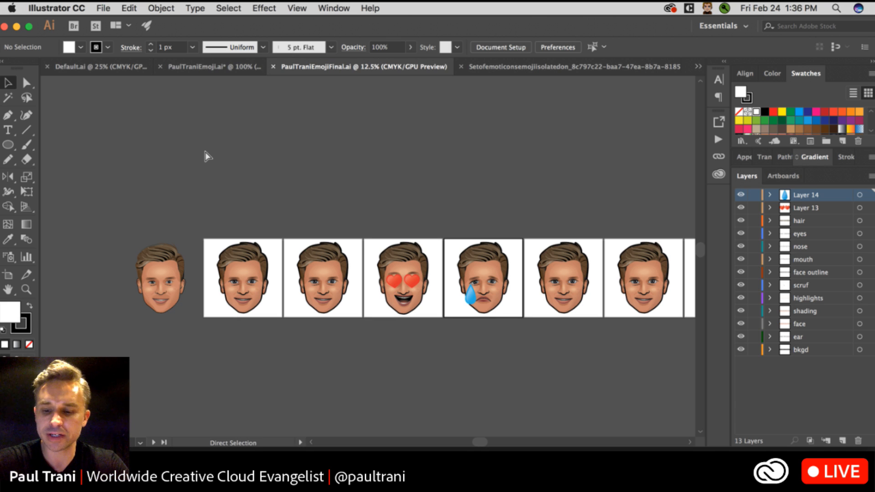
key(super+plus)
key(super+plus)
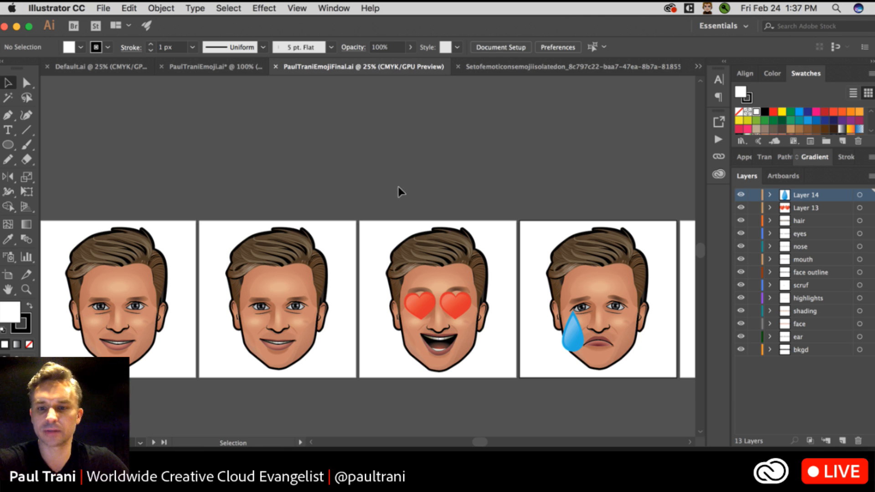
drag(397, 189, 338, 176)
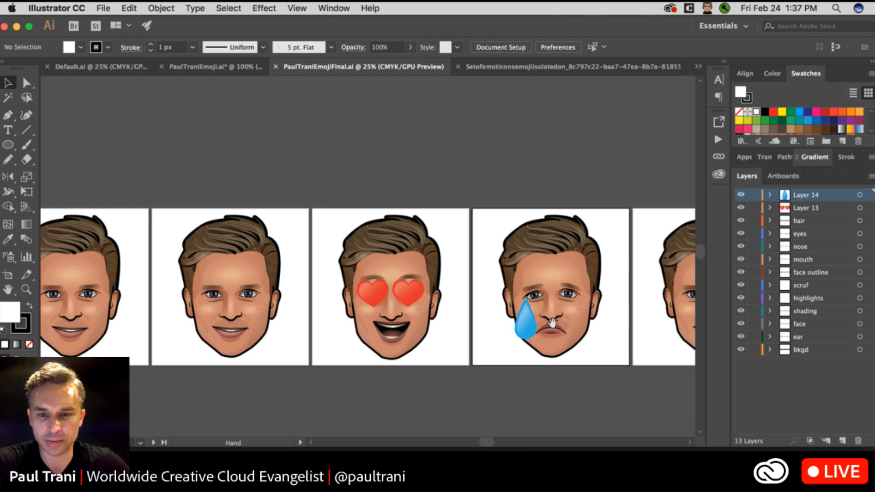
drag(150, 135, 221, 128)
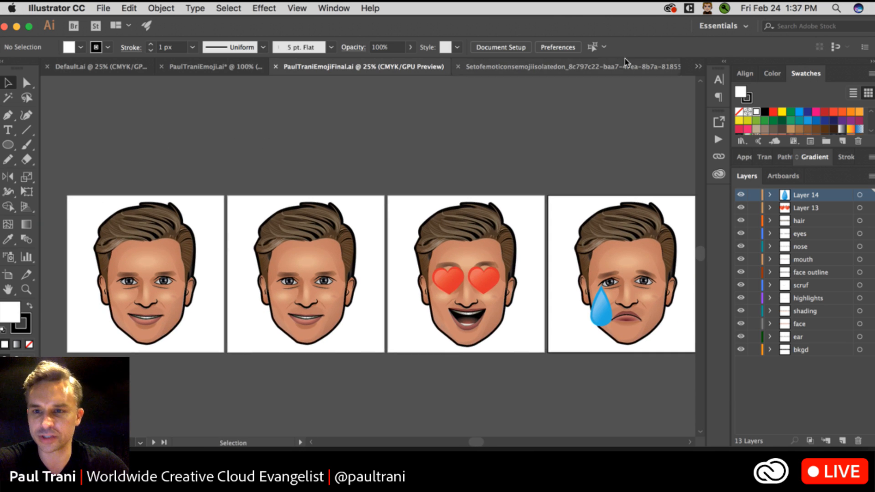
Create a new Creative Cloud library named Emoji.
click(725, 60)
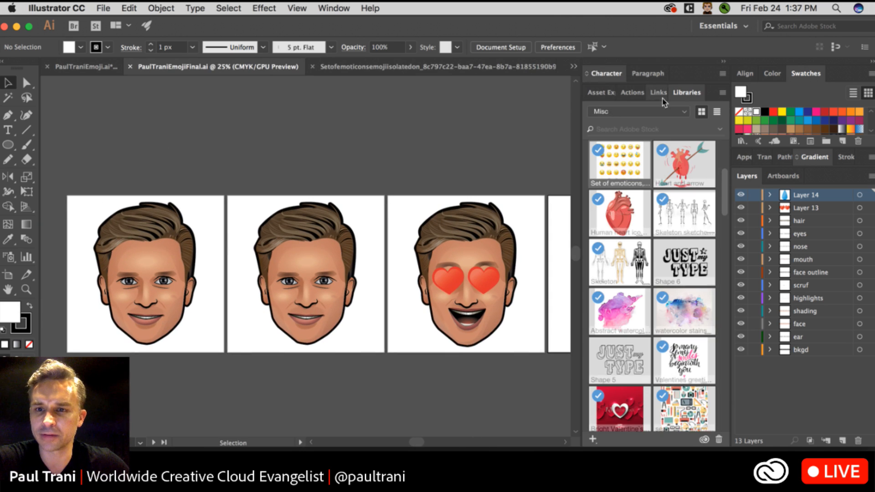
click(722, 93)
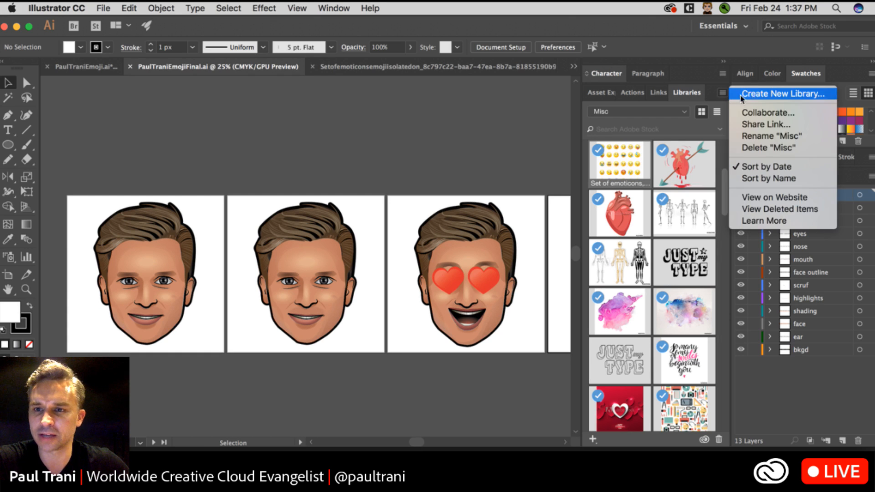
click(753, 91)
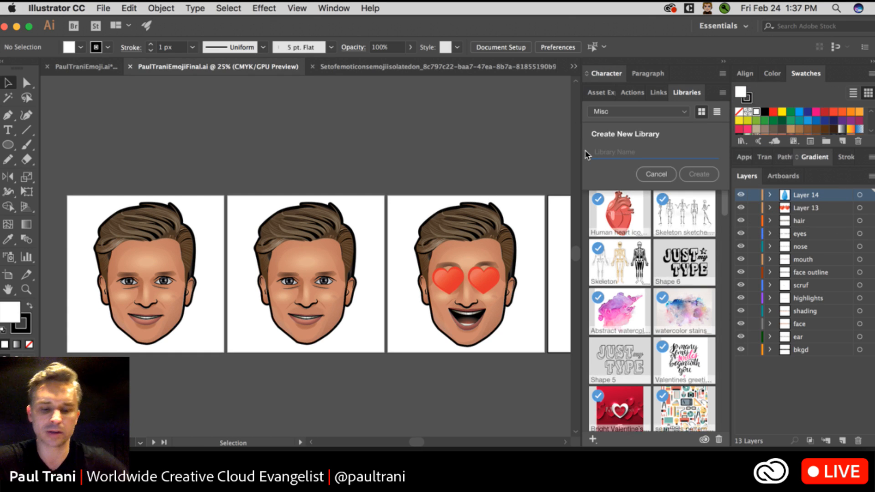
key(e)
key(m)
key(o)
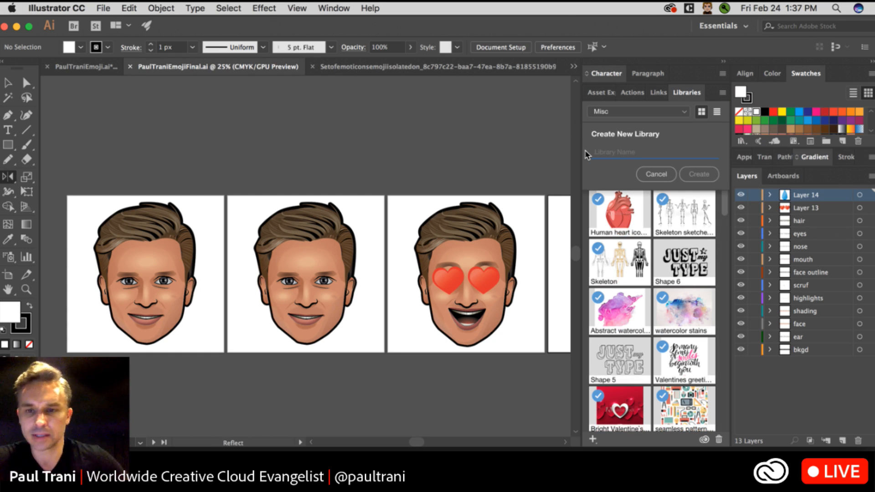
text(Emo)
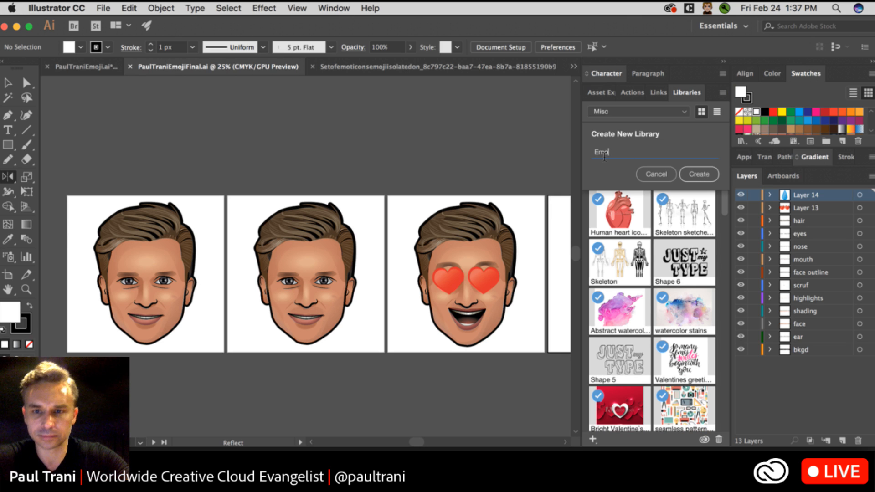
text(ji)
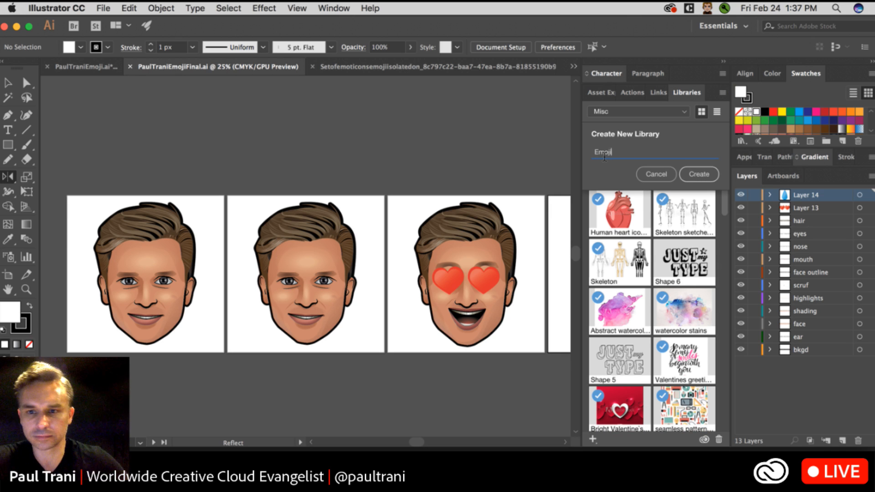
click(700, 174)
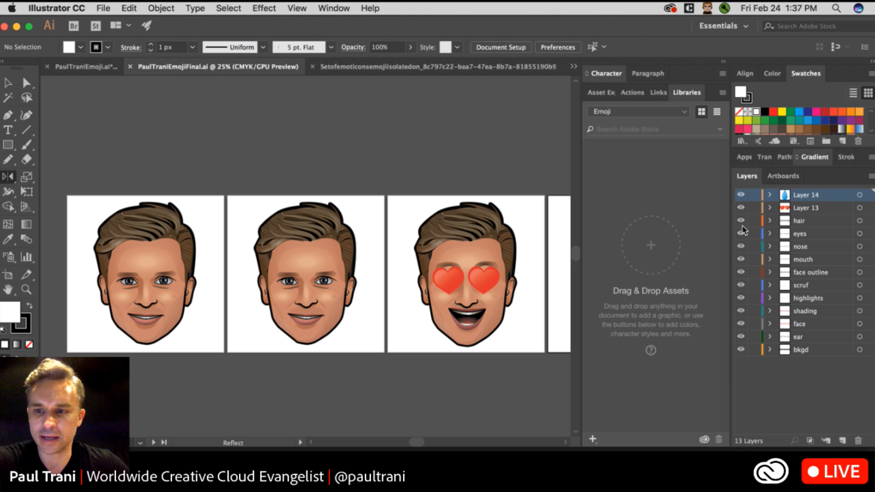
Add the smiling face from the second artboard and the heart-eyed face to the Emoji library as graphics.
click(8, 82)
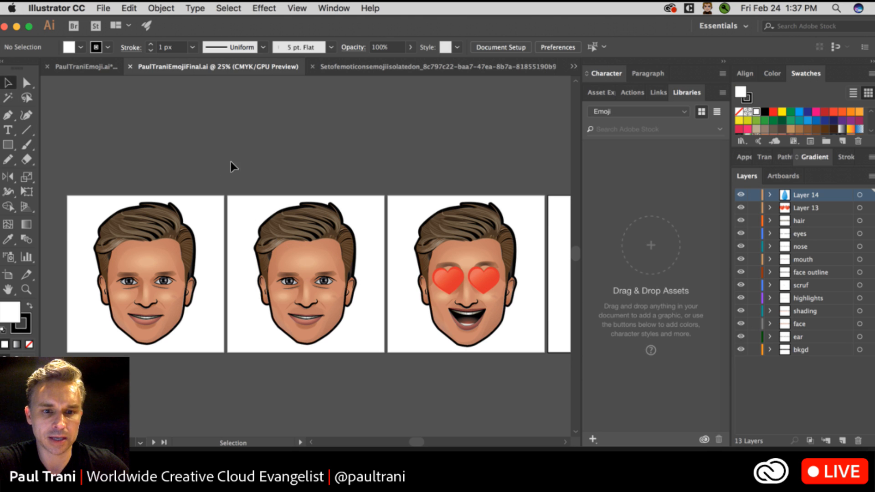
drag(294, 235, 369, 363)
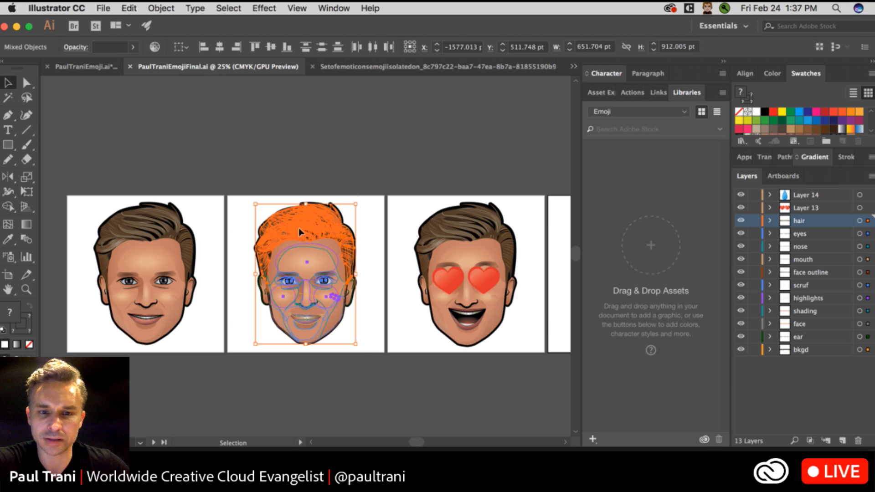
drag(299, 227, 684, 220)
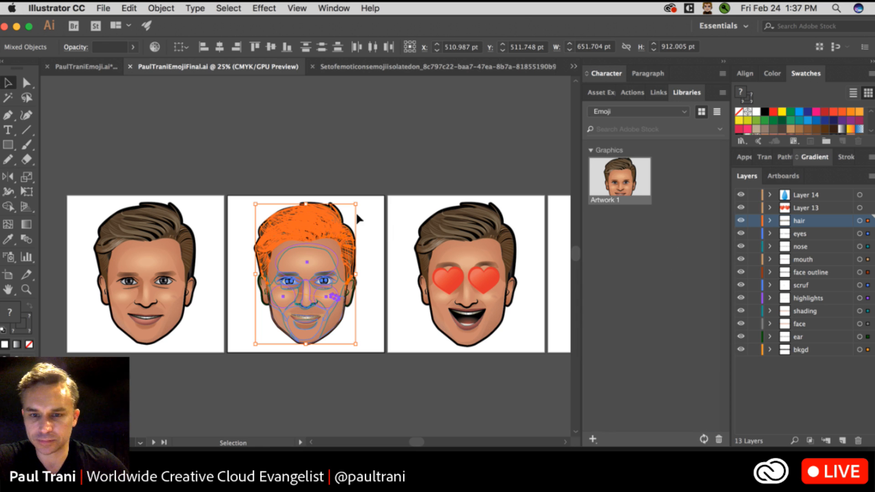
drag(457, 238, 612, 229)
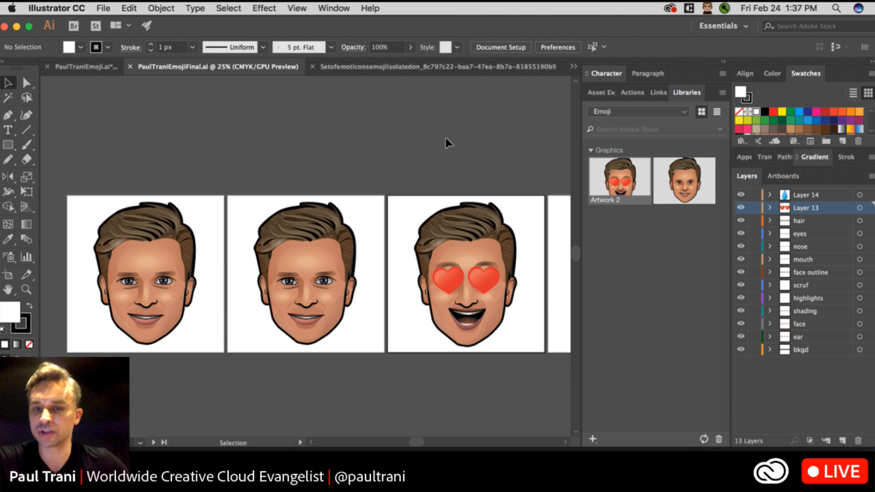
Add the sad face with the blue teardrop to the Emoji library as a graphic.
drag(432, 154, 202, 141)
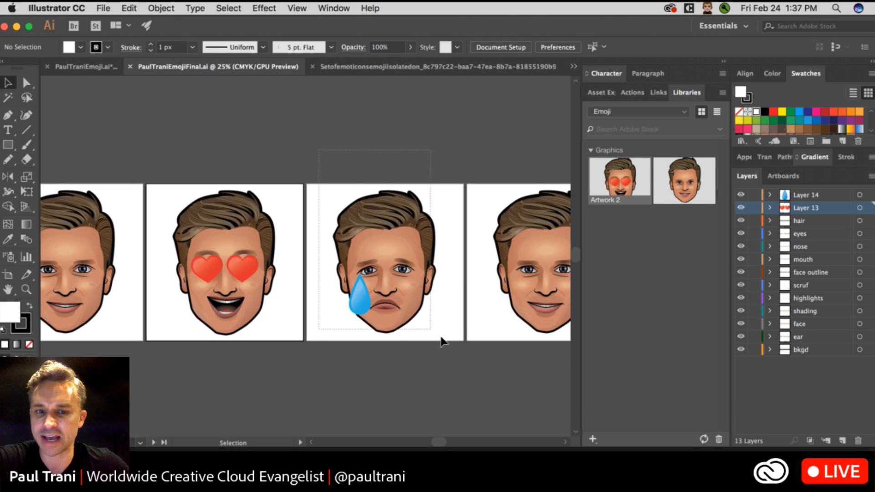
drag(450, 356, 344, 205)
drag(496, 249, 654, 278)
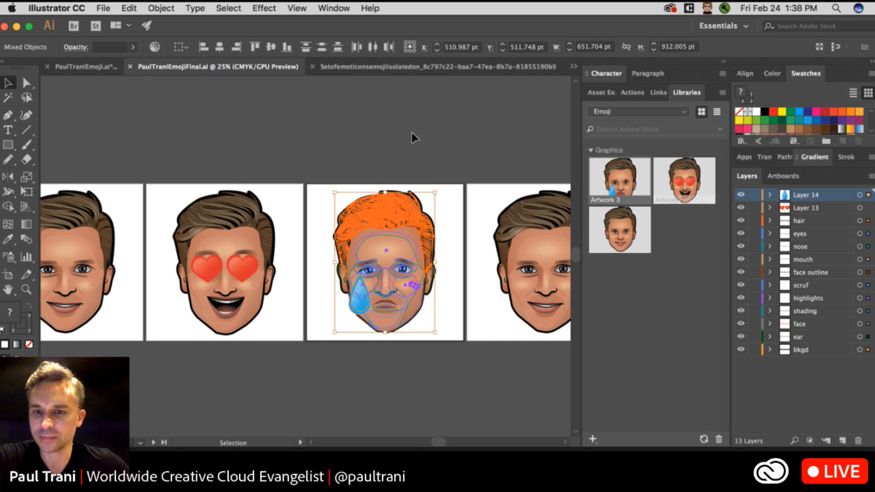
Rename the Emoji library graphics: the teardrop face as sad, the heart-eyed face as excited, and the smiling face as default.
double_click(605, 201)
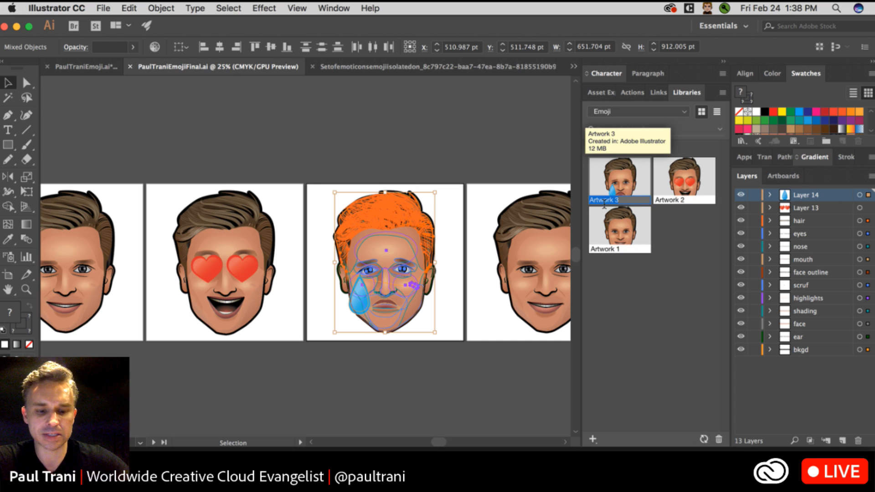
text(sad)
key(Tab)
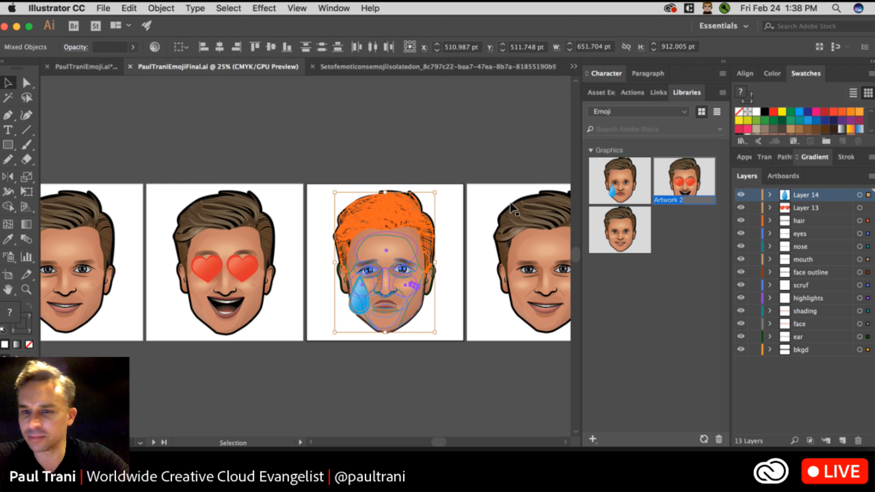
text(ex)
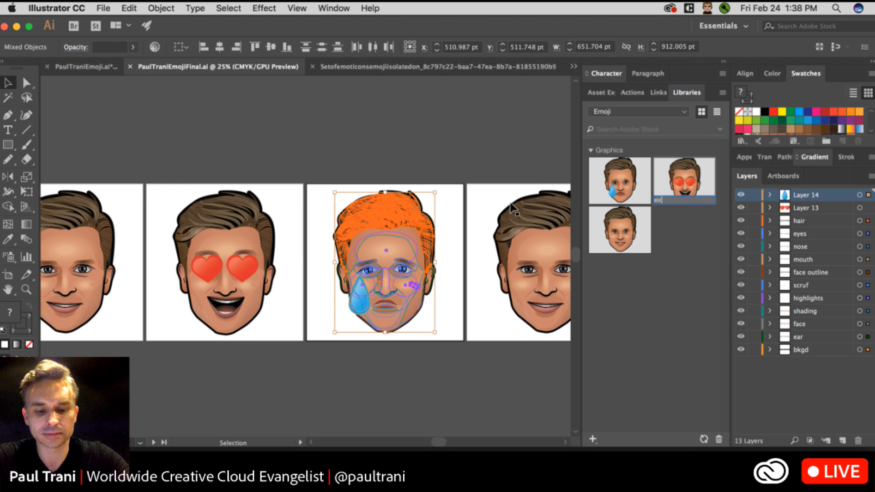
text(cited)
key(Tab)
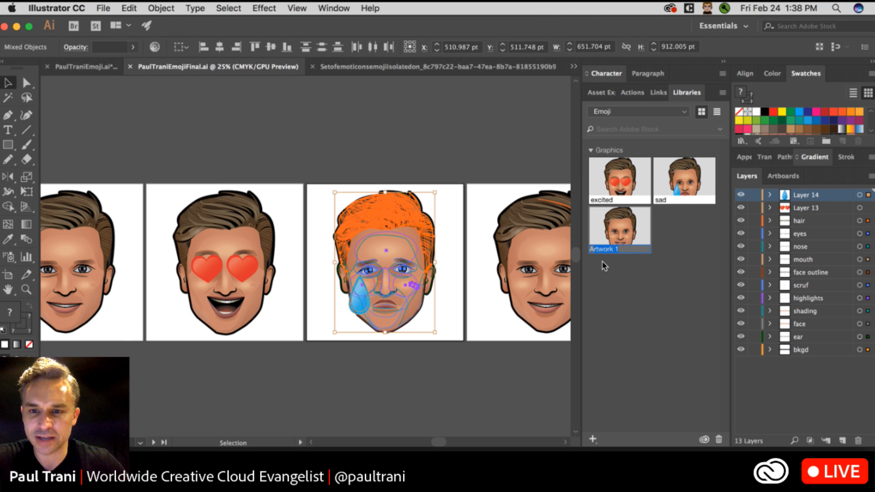
key(BackSpace)
text(defau)
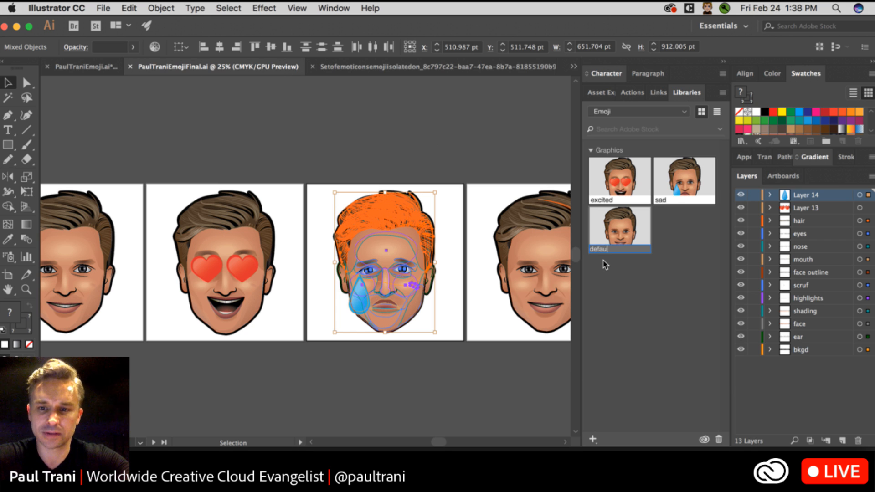
text(lt)
key(Return)
click(172, 114)
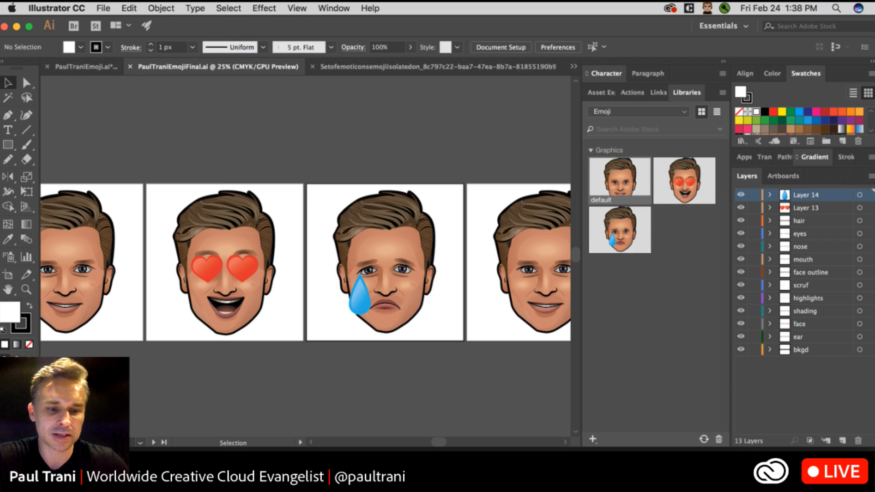
Switch to Photoshop and create a new document from the 8 x 3 px Clipboard preset.
key(super+Tab)
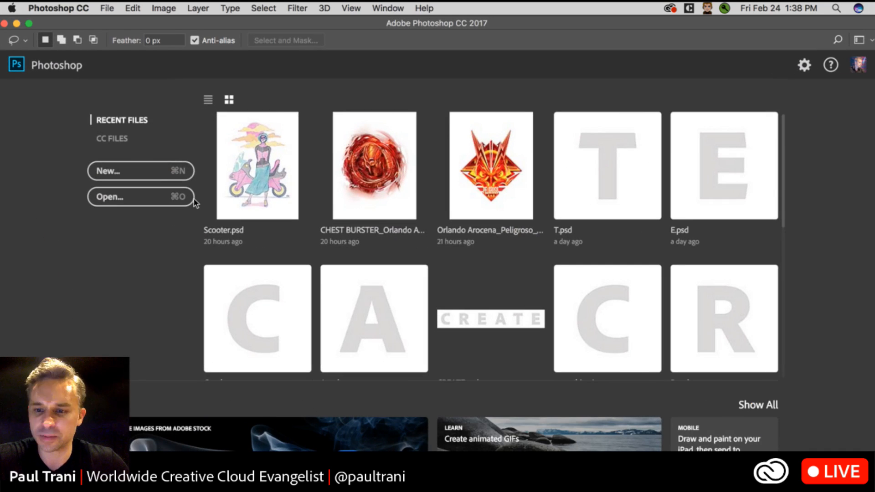
click(109, 7)
click(109, 23)
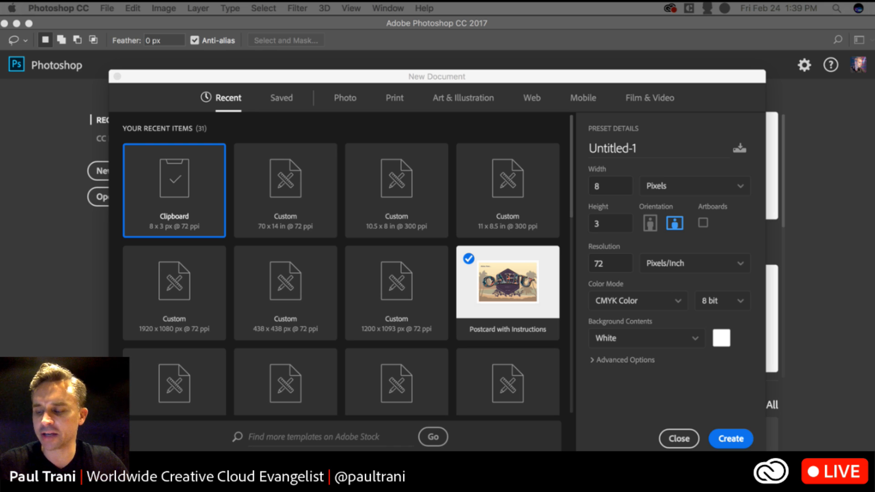
click(155, 185)
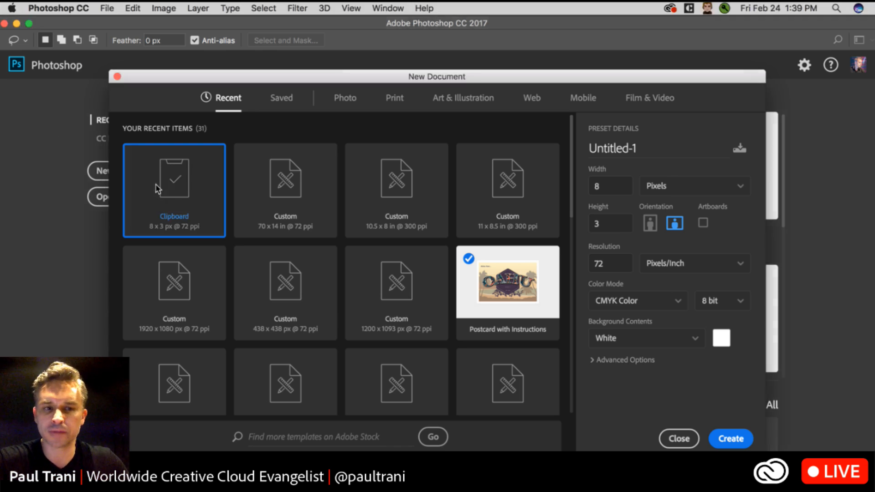
click(741, 442)
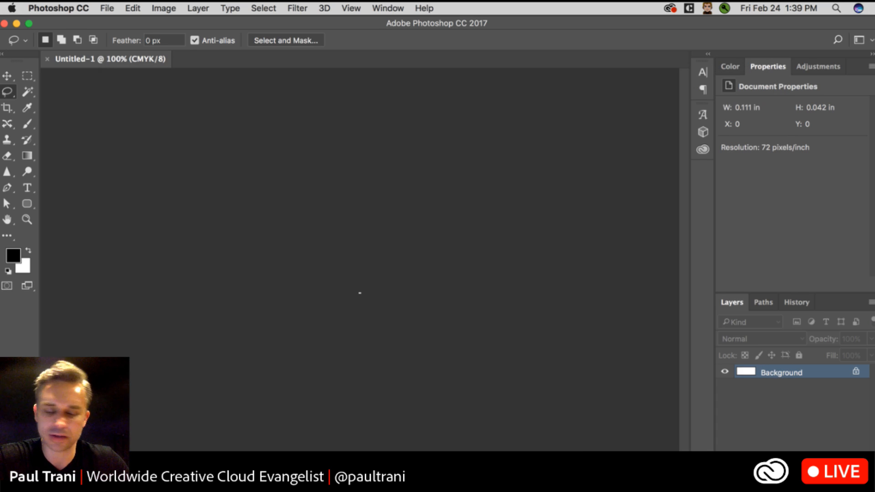
Switch to Illustrator and look at the Fontself Maker extension, moving its window out of the way.
key(super+Tab)
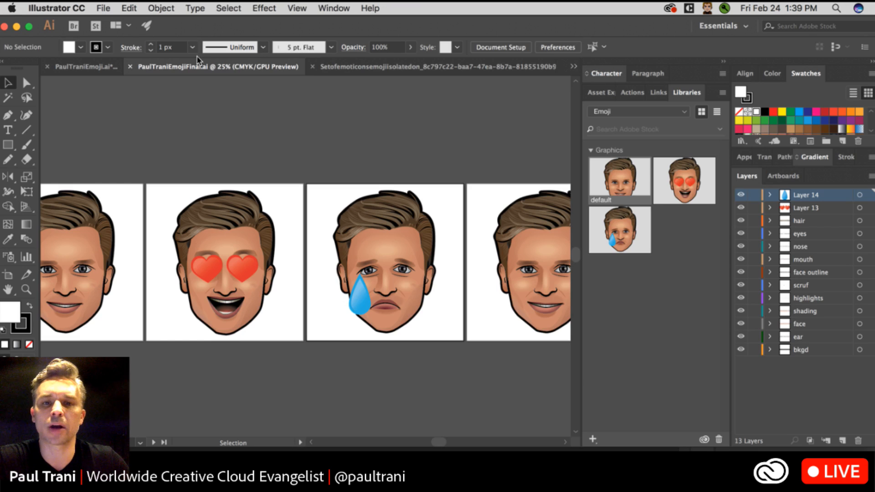
click(333, 8)
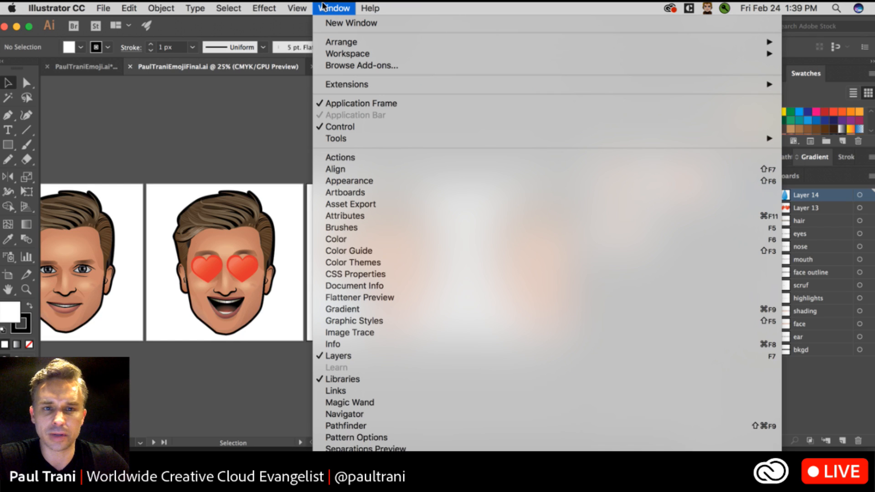
mouse_move(339, 86)
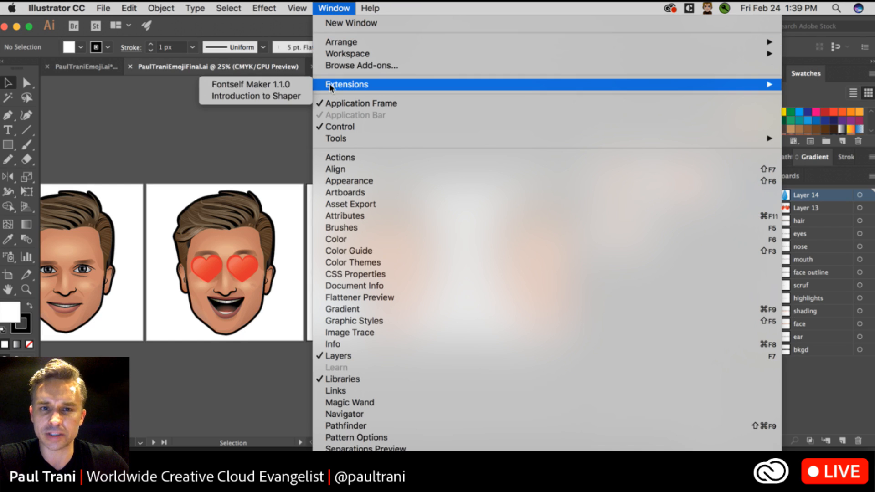
click(214, 86)
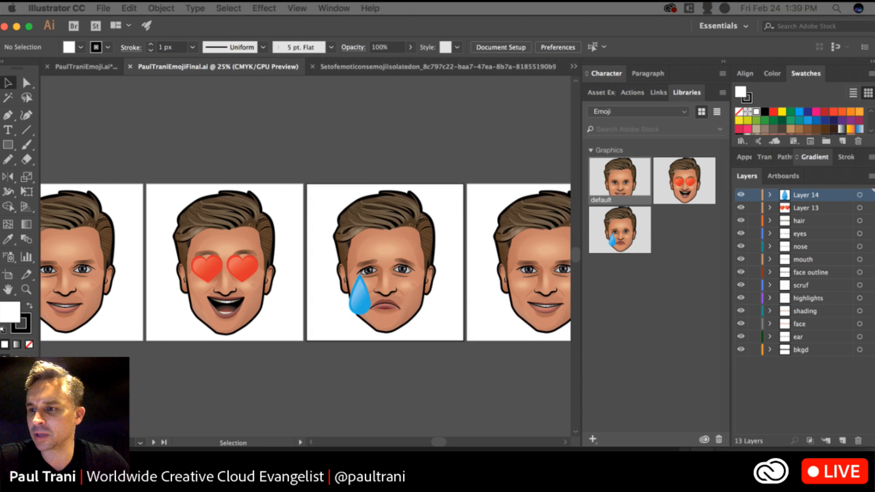
drag(659, 129, 616, 129)
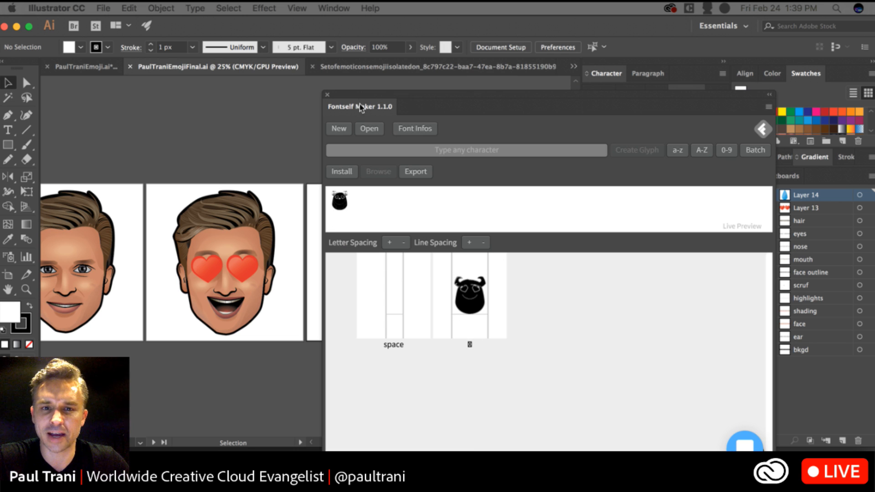
drag(363, 106, 570, 149)
drag(518, 137, 724, 468)
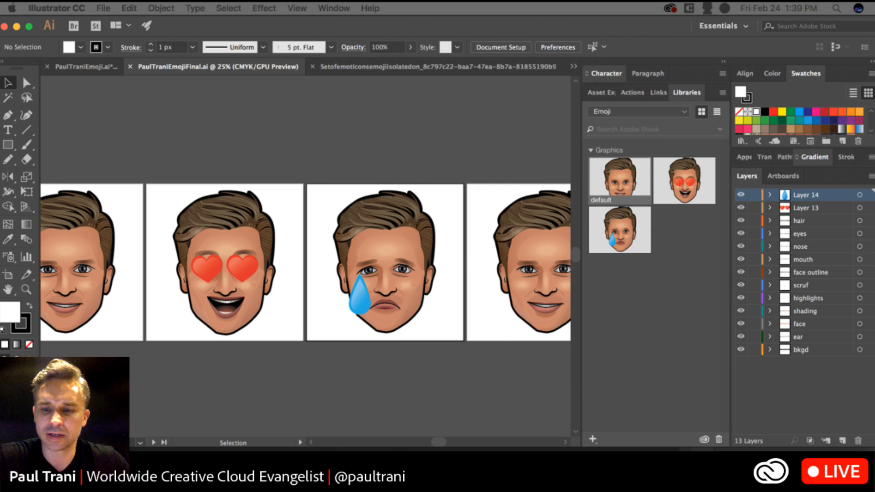
Switch back to Photoshop and create a second document from the 8 x 3 px Clipboard preset.
key(super+Tab)
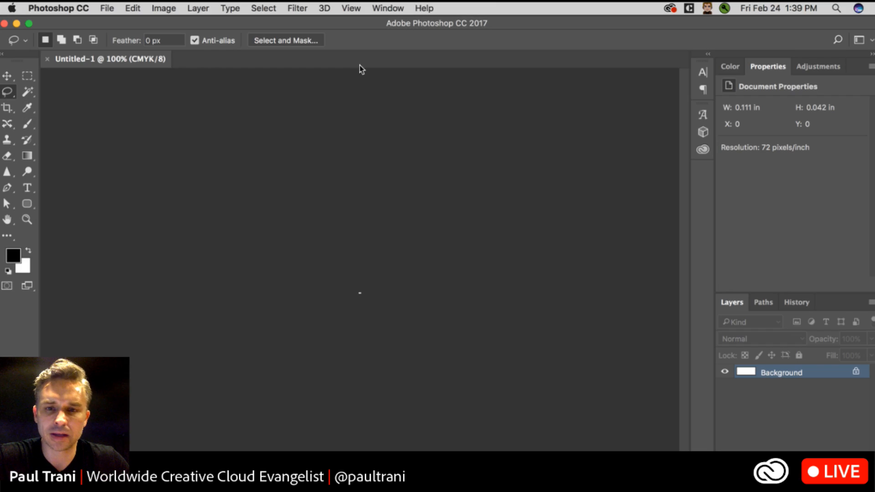
click(106, 9)
click(108, 24)
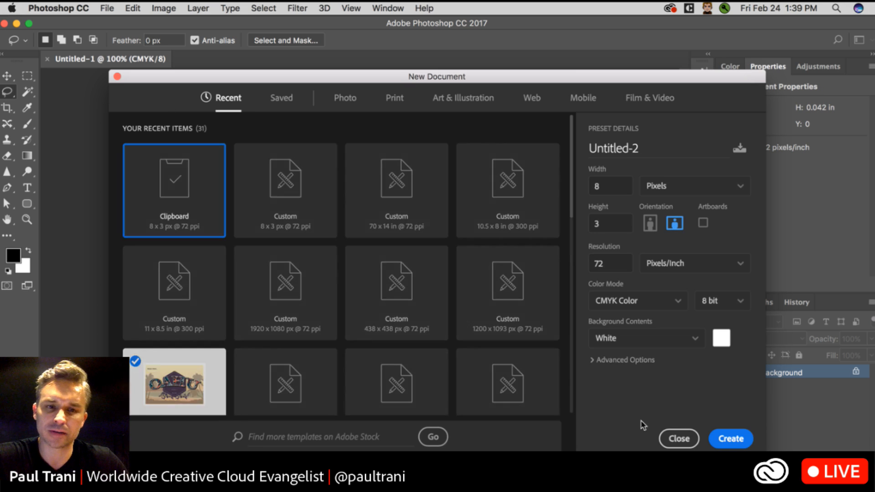
click(732, 439)
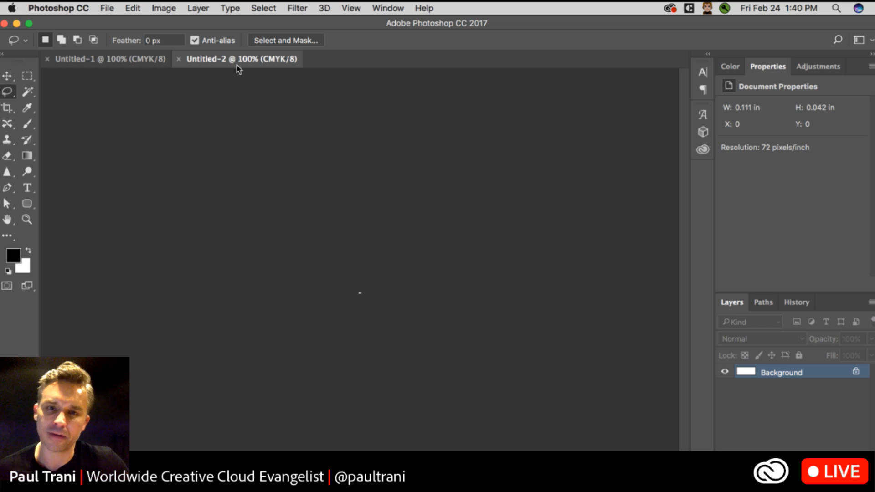
Open the Fontself Maker PS extension and dock it beside Color, Properties and Adjustments.
click(383, 7)
mouse_move(459, 65)
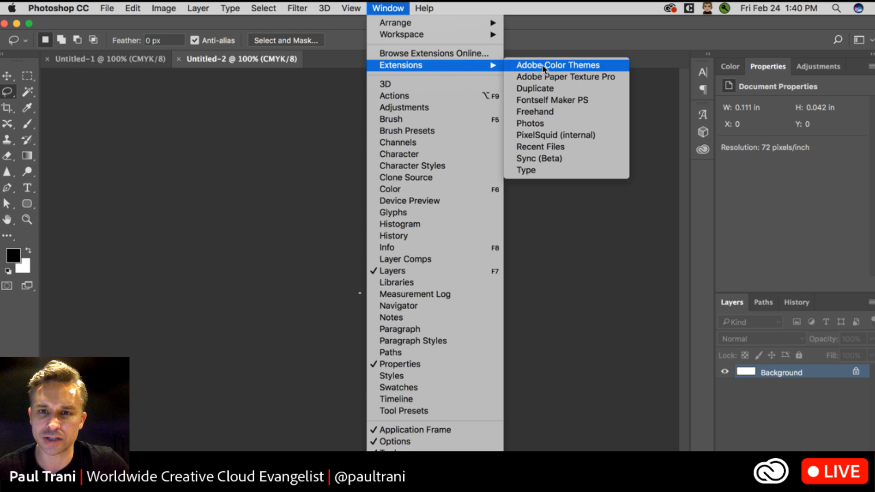
click(613, 99)
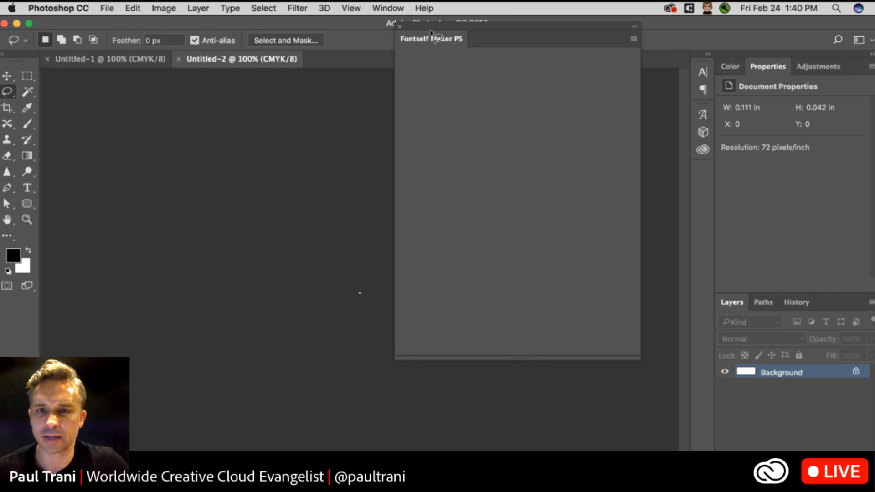
drag(527, 95, 752, 70)
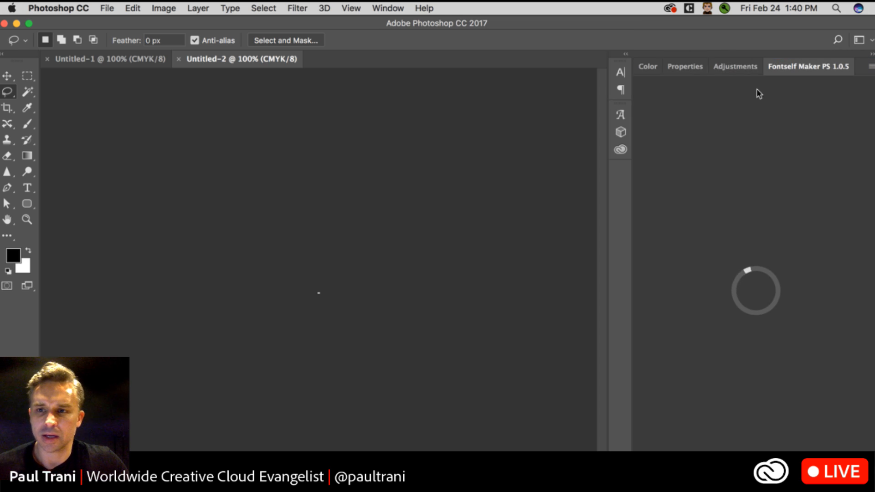
Expand the collapsed libraries area, clear the waves stock search, and switch from the Shirts library to Emoji.
click(625, 57)
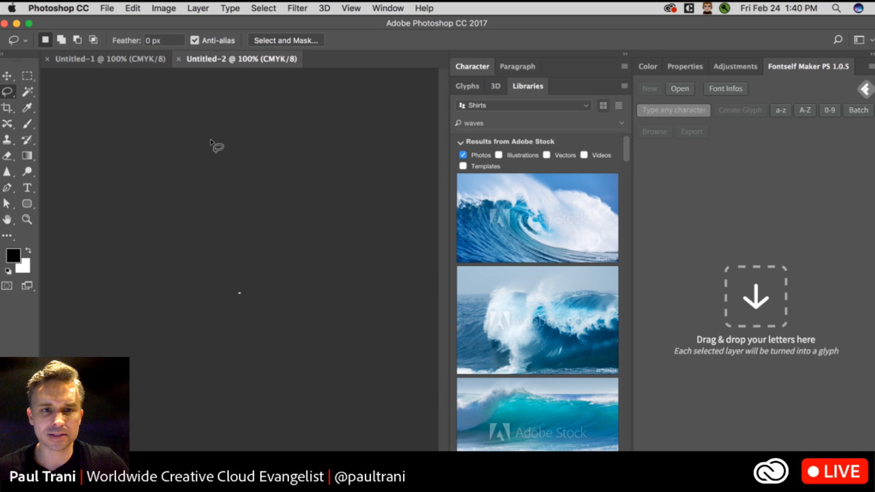
mouse_move(499, 226)
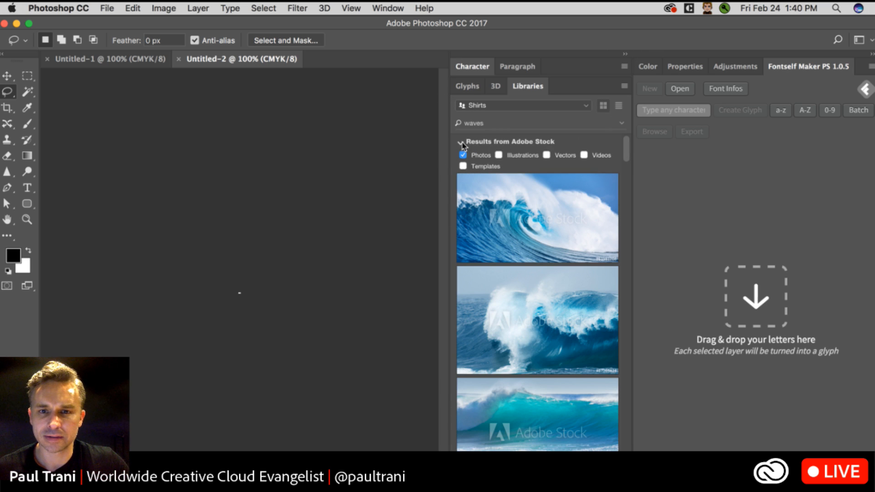
click(608, 123)
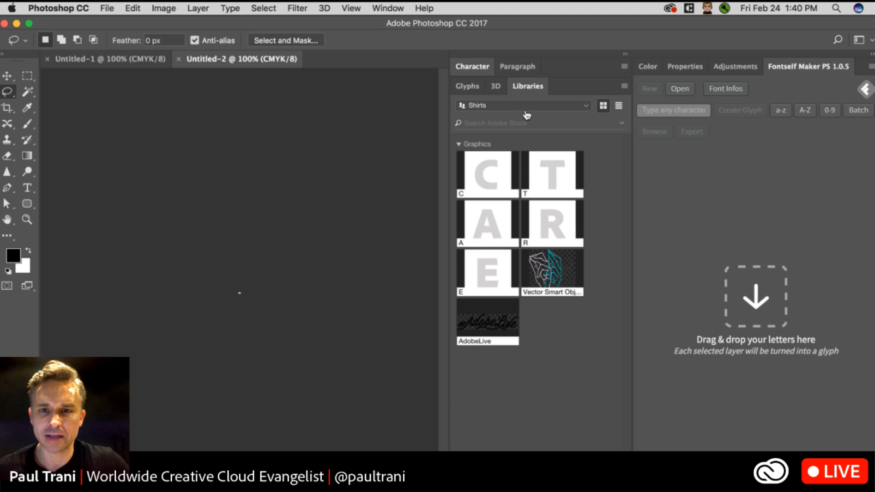
click(527, 107)
click(475, 129)
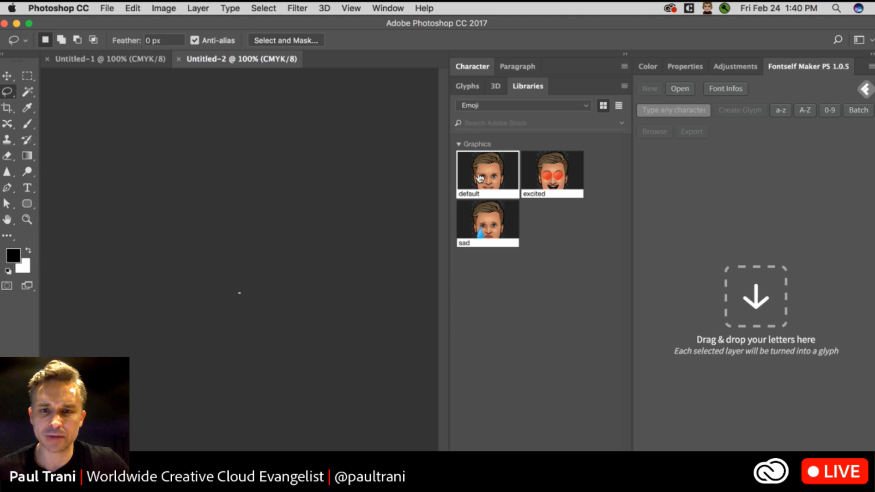
Place the default face from the Emoji library into the Untitled-2 document and apply Reveal All to the image.
drag(483, 182, 238, 293)
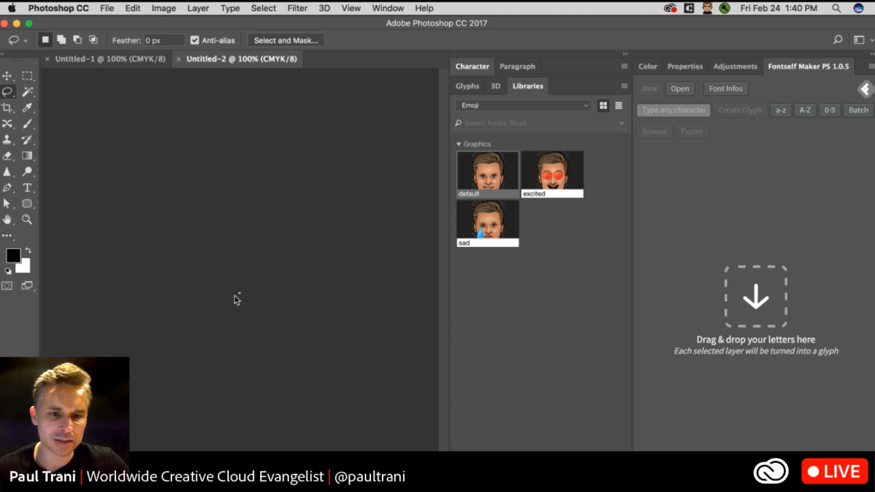
key(Return)
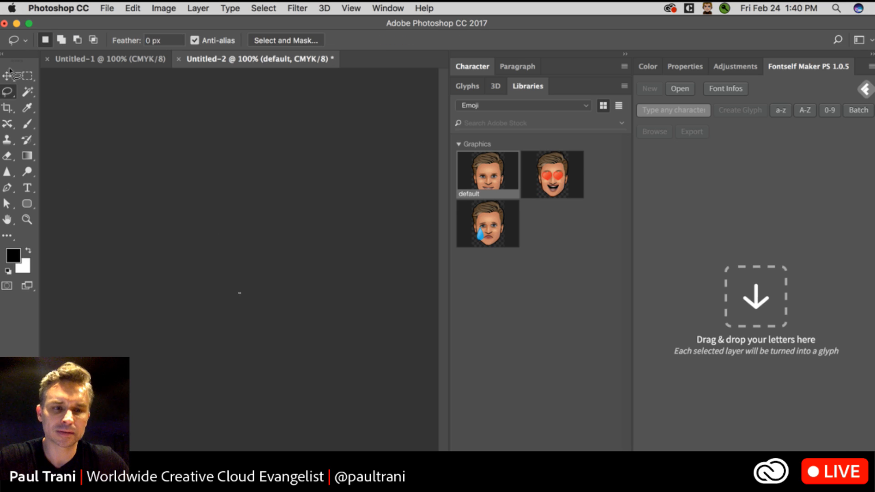
click(163, 7)
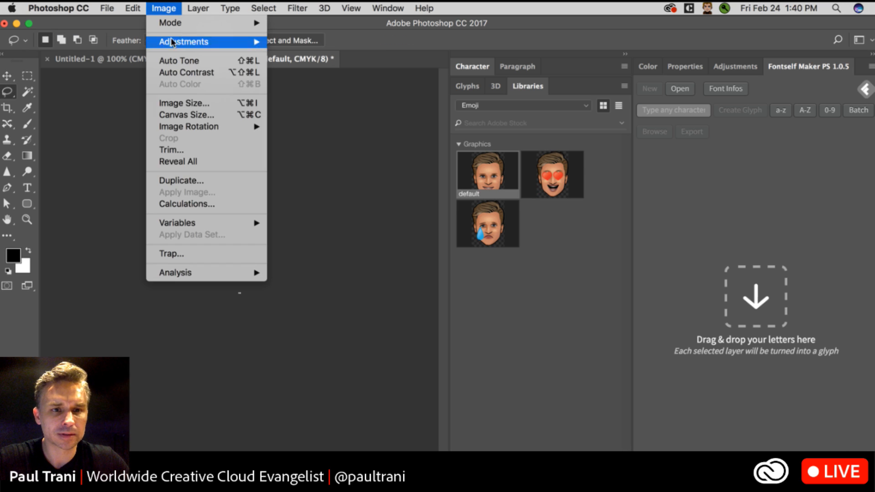
click(173, 162)
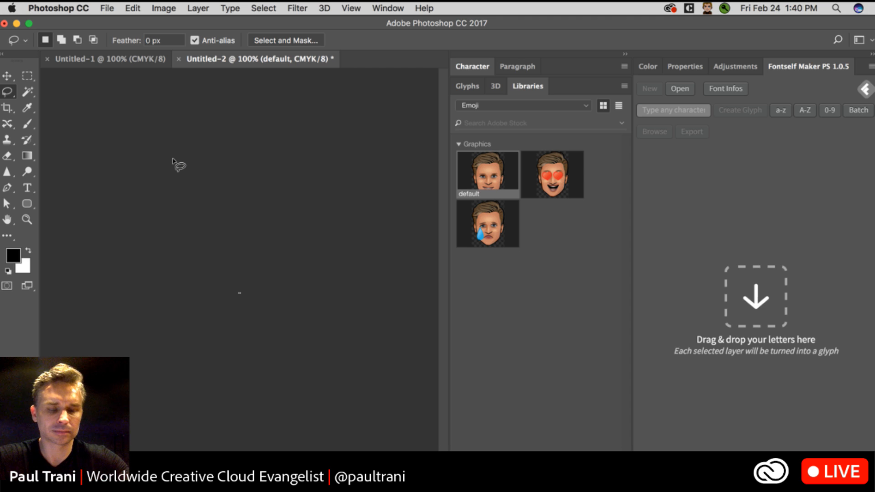
Magnify the tiny canvas to 3200% to examine the placed face, and collapse Fontself Maker to check the layers.
key(super+plus)
key(super+plus)
key(super+plus)
key(super+plus)
key(super+plus)
key(super+plus)
key(super+plus)
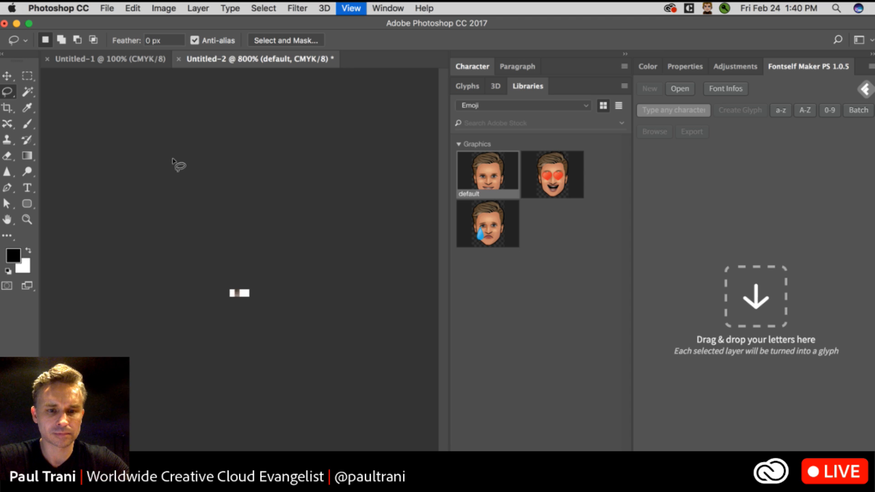
key(super+plus)
key(super+plus)
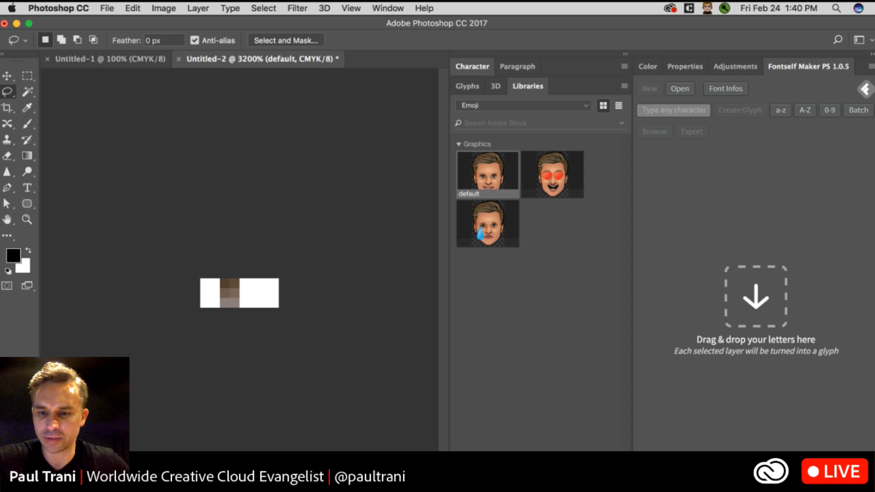
double_click(807, 67)
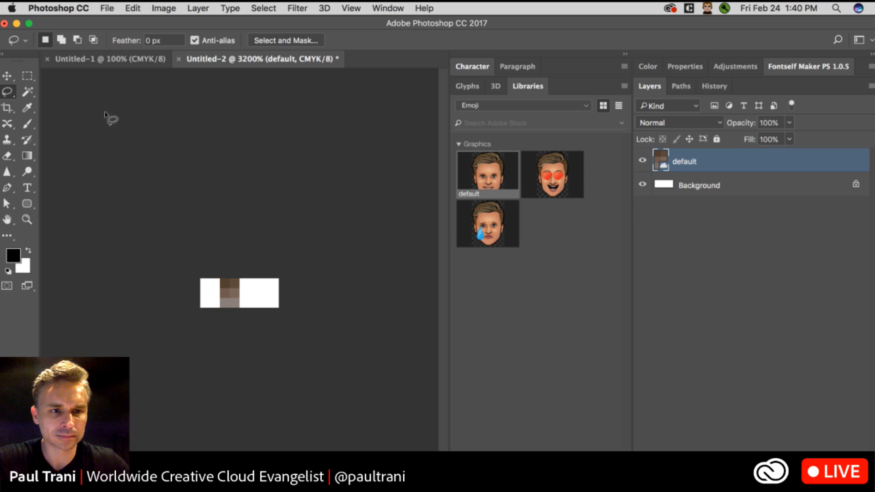
Place a second copy of the default face from the Emoji library into the tiny Untitled-2 canvas.
click(132, 8)
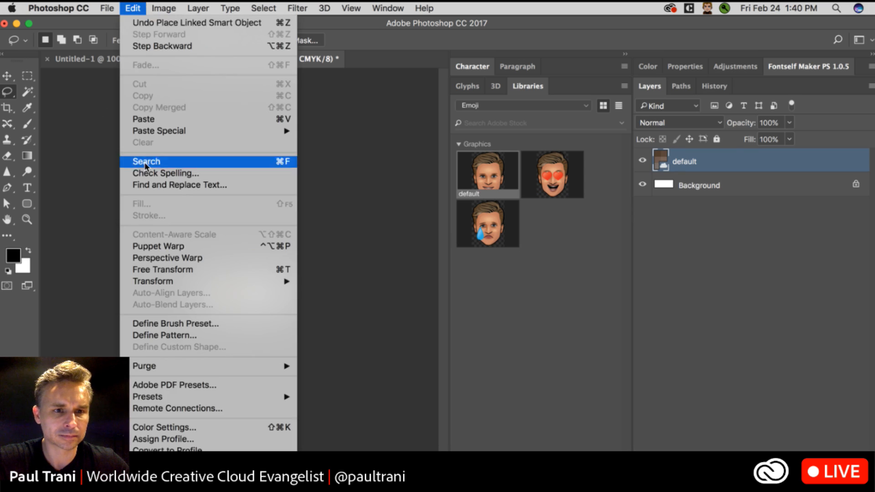
mouse_move(163, 9)
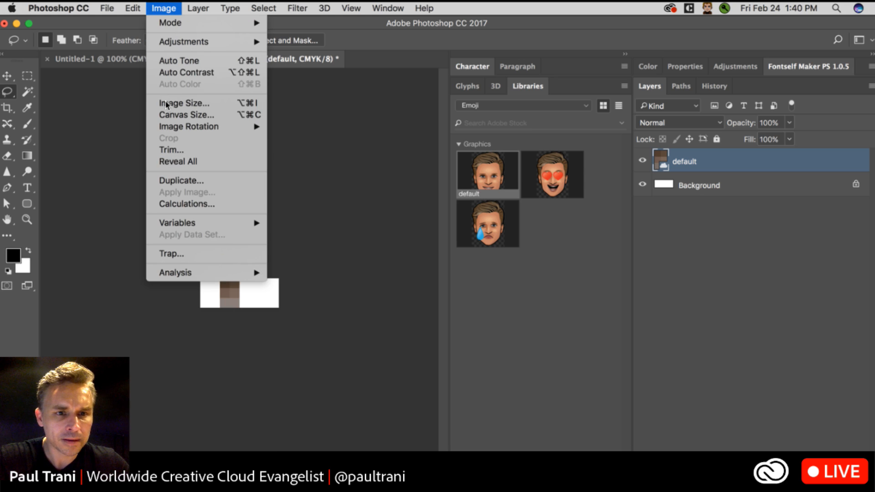
click(167, 162)
drag(491, 183, 207, 324)
key(Return)
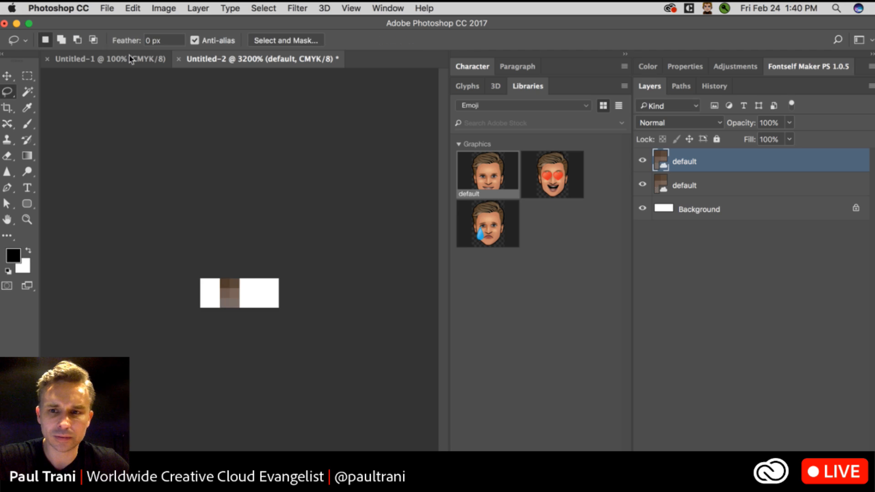
Resize the Untitled-2 image to 1024 by 1024 pixels with the width and height proportions unlinked.
click(163, 8)
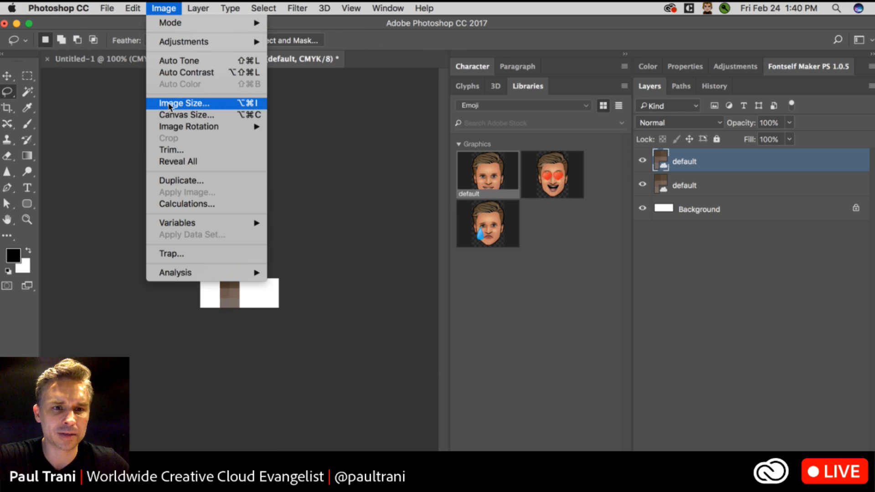
click(187, 102)
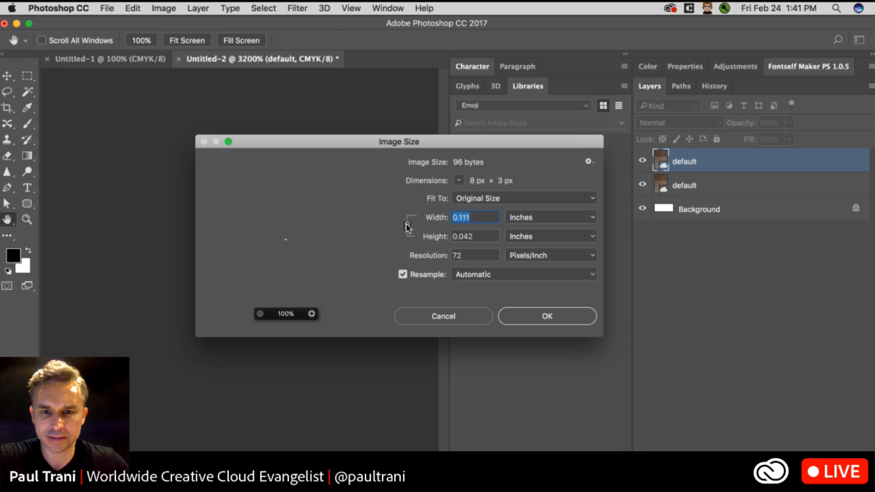
click(580, 217)
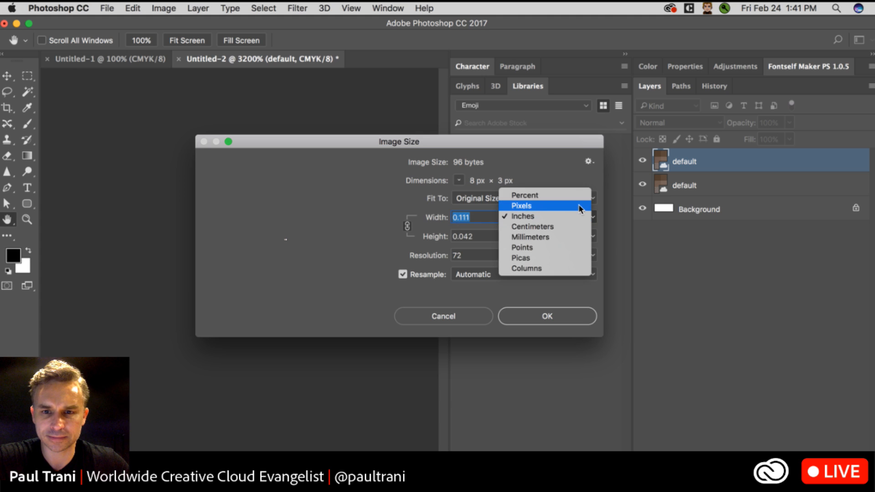
click(580, 206)
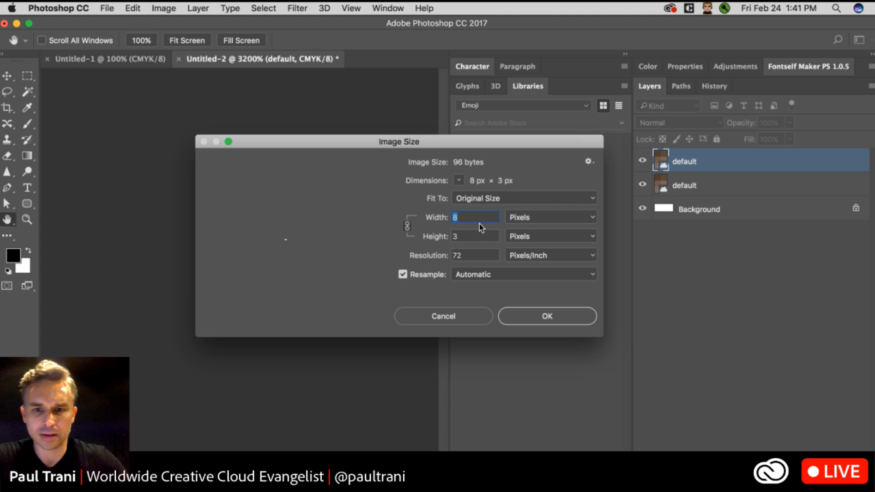
text(1)
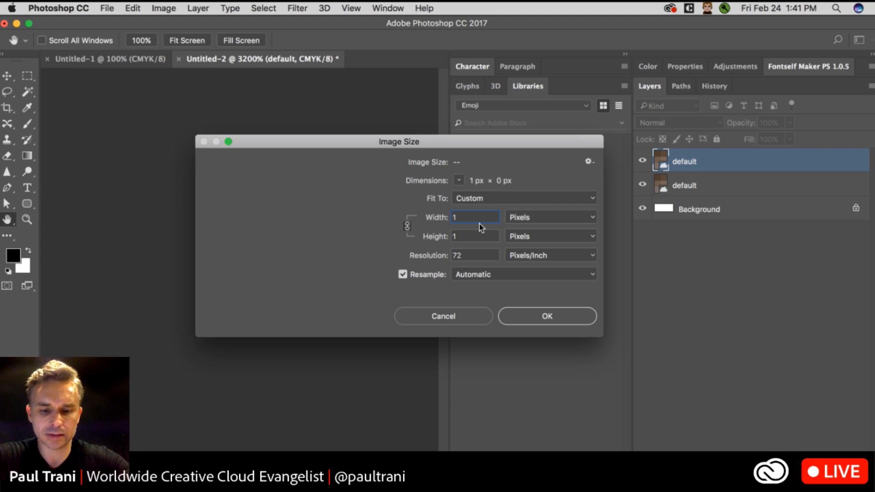
text(024)
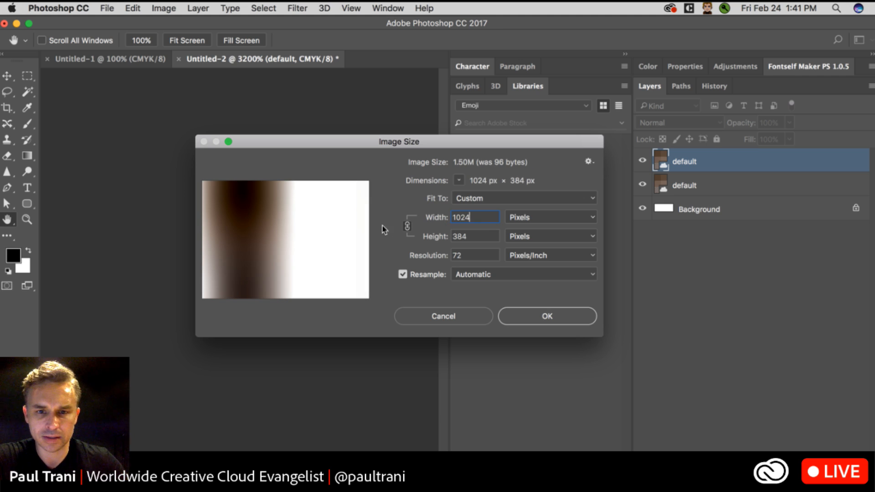
click(407, 226)
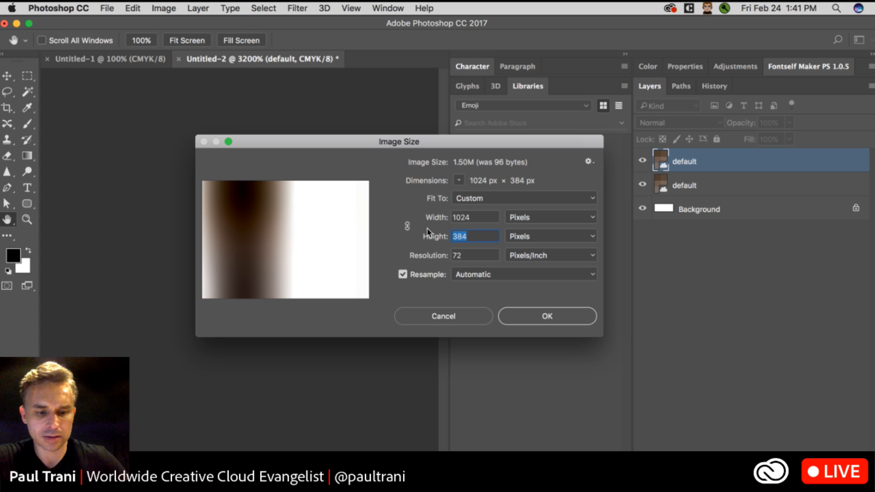
text(1024)
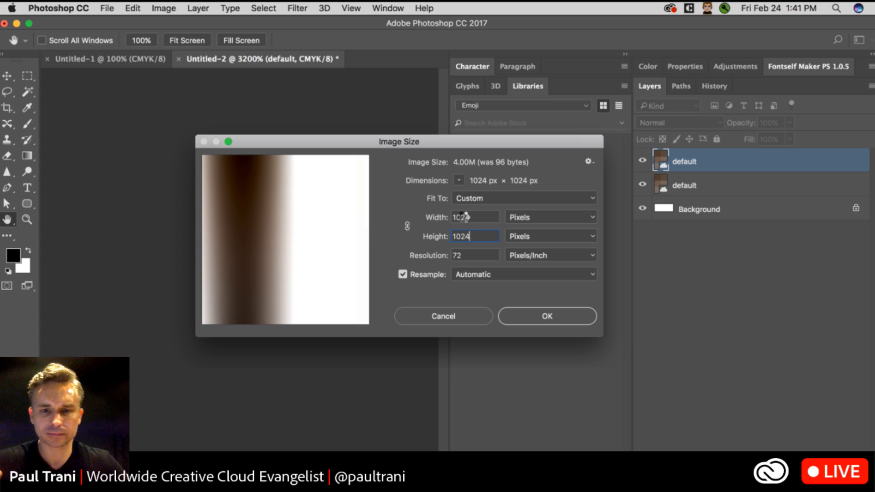
key(Return)
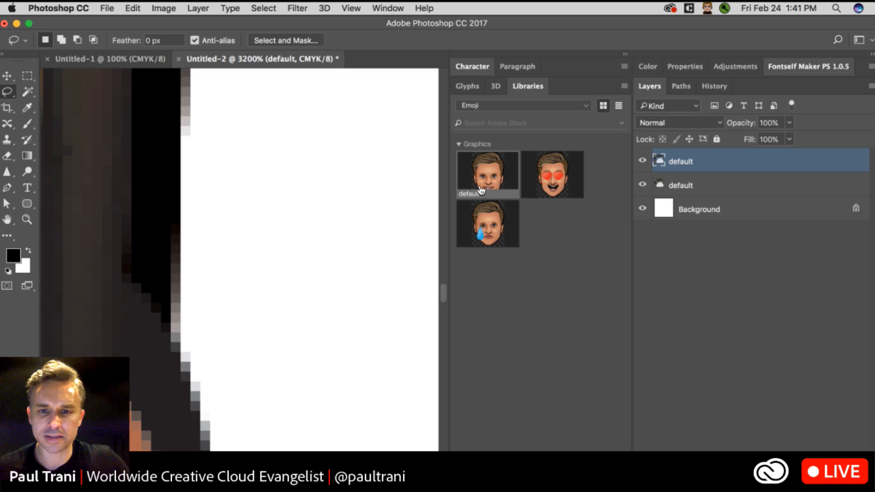
Delete the two stretched default face layers from the enlarged canvas.
key(super+0)
key(super+minus)
key(super+minus)
key(super+minus)
key(super+minus)
key(super+minus)
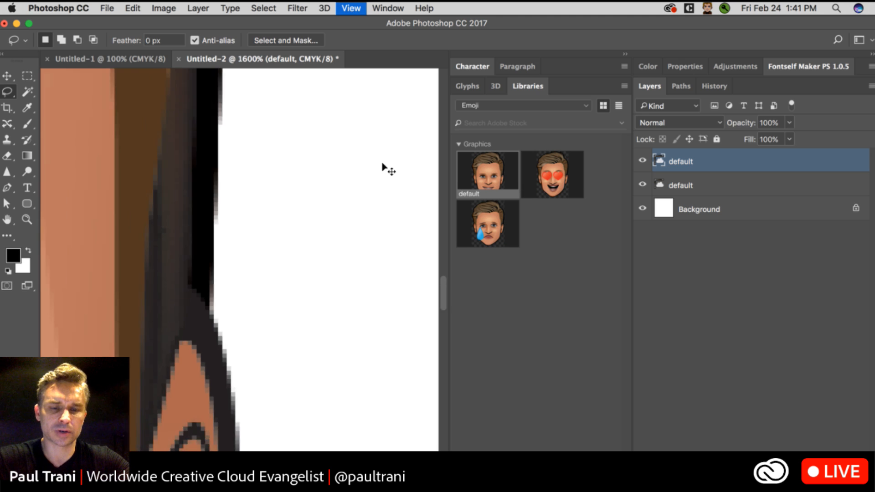
key(super+minus)
key(super+minus)
key(super+minus)
key(super+minus)
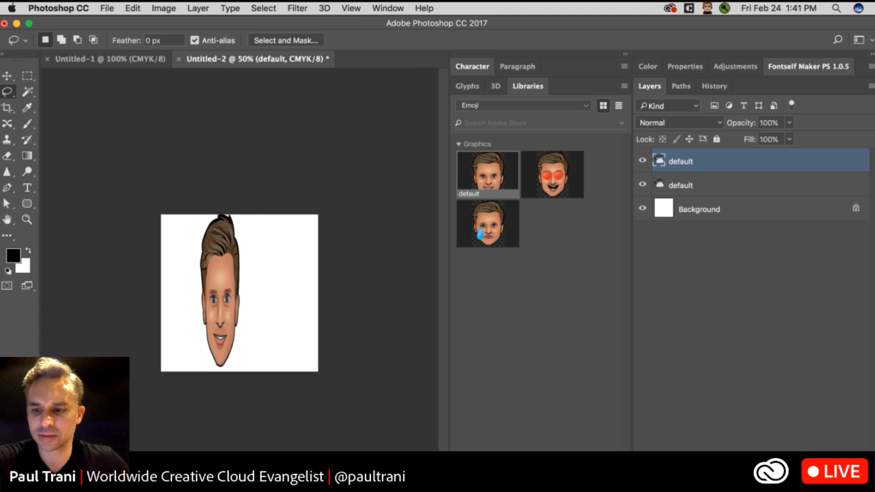
key(Delete)
key(Delete)
Place the default face from the Emoji library onto the white canvas, shift it towards the lower right, and deselect its layer.
drag(471, 179, 223, 287)
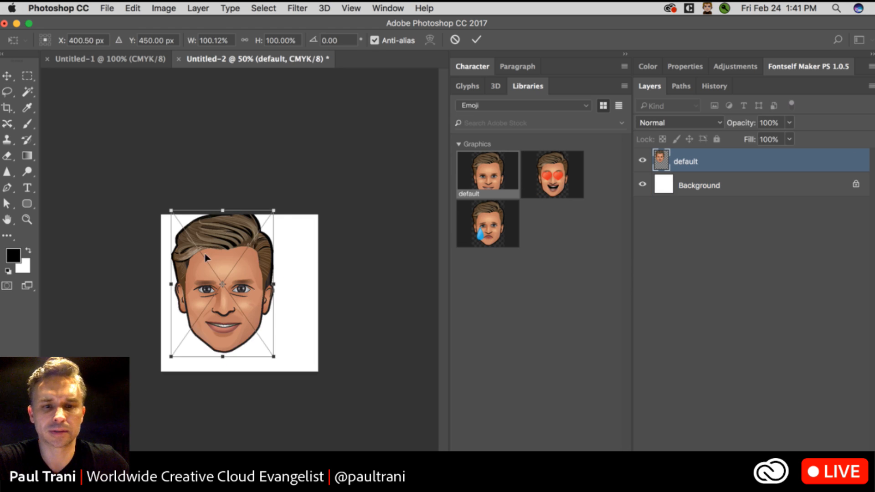
drag(222, 230, 250, 239)
key(Return)
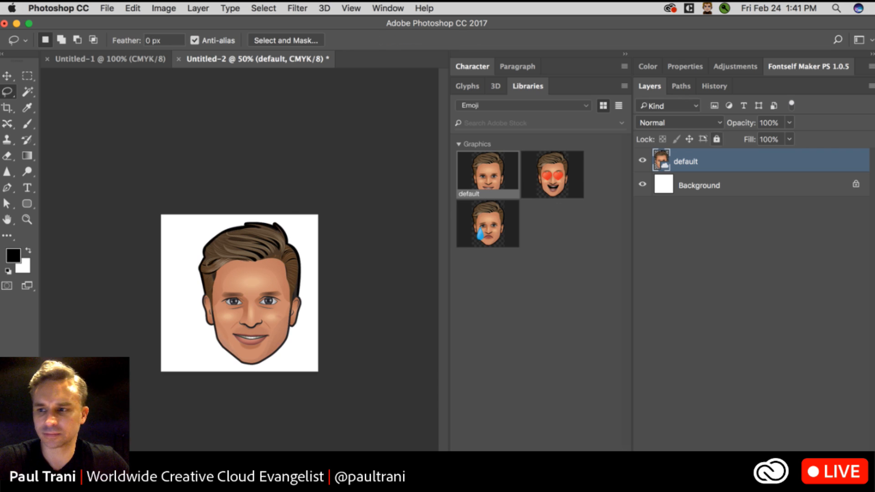
click(704, 248)
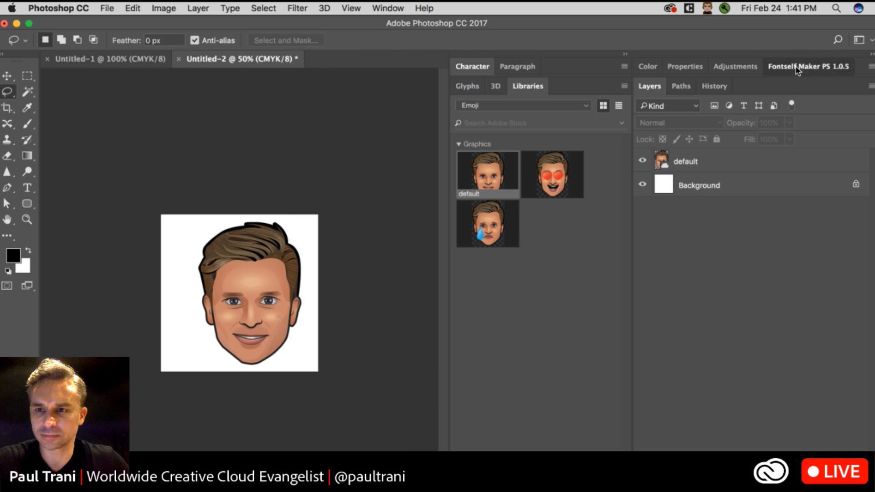
Float Fontself Maker over the canvas and create the glyph "d" from the default layer.
drag(202, 131, 168, 133)
click(753, 238)
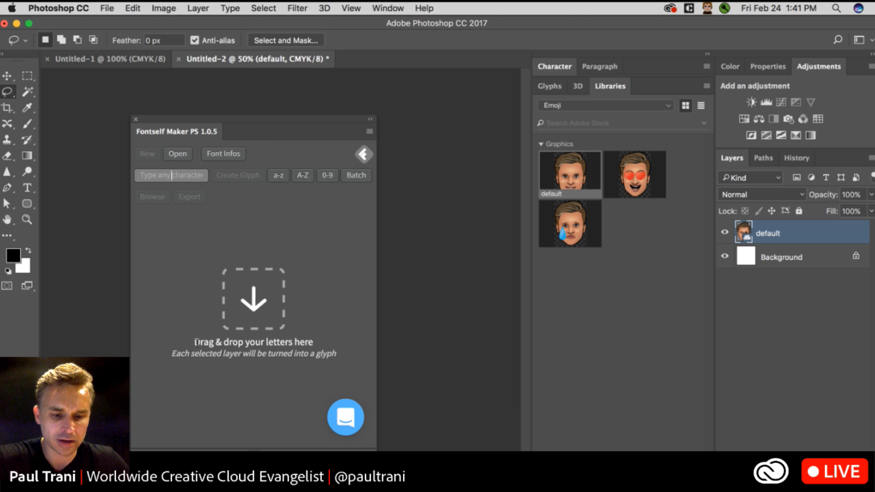
text(d)
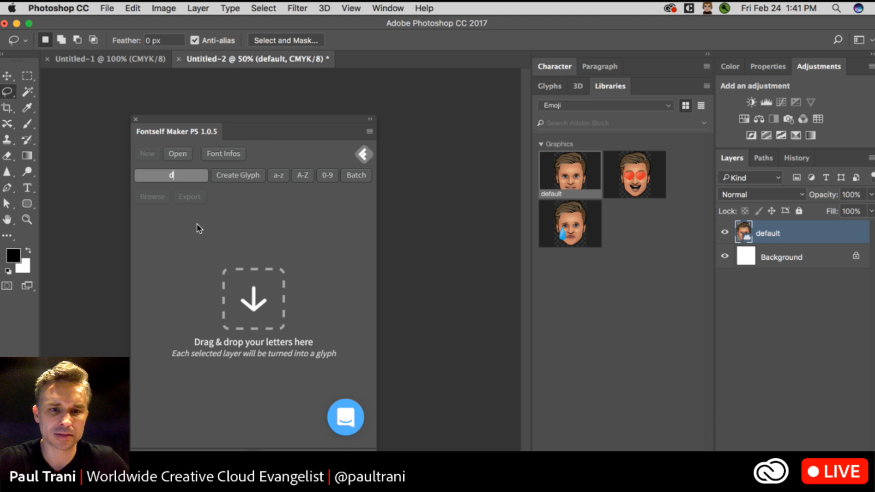
click(225, 173)
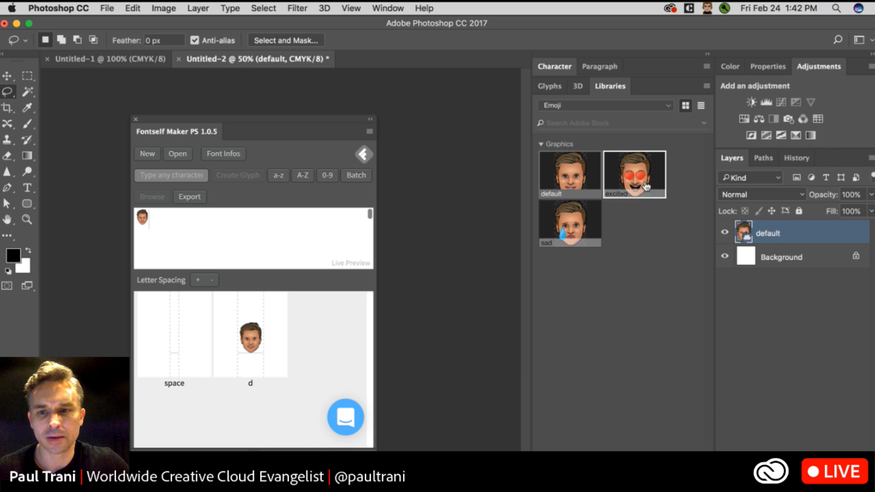
Move Fontself Maker off the artwork and place the excited face from the Emoji library as a layer between default and Background.
drag(253, 118, 467, 294)
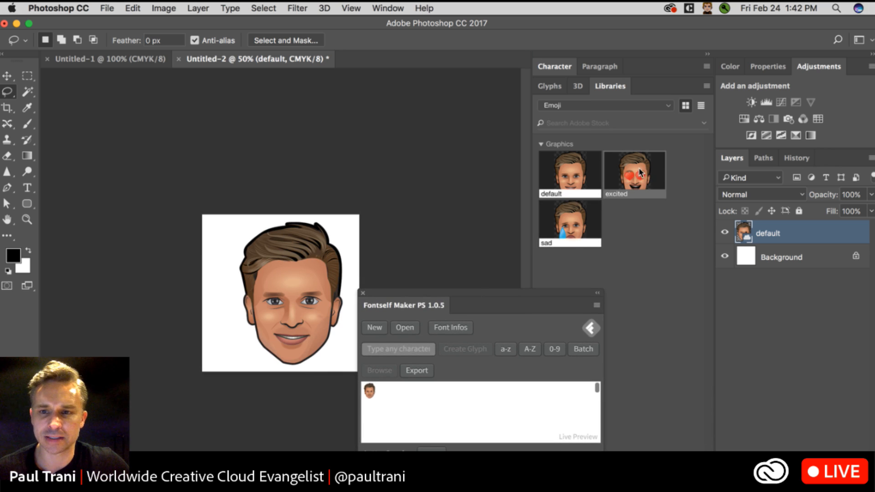
drag(640, 172, 769, 243)
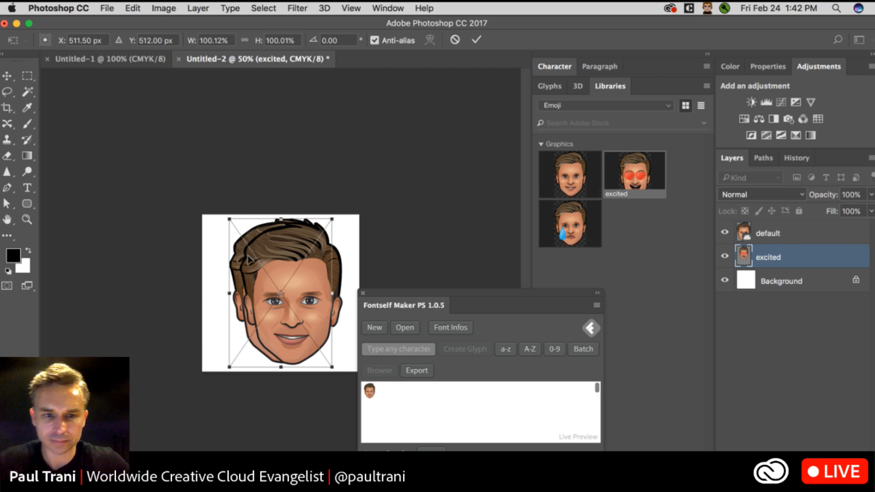
key(Return)
key(l)
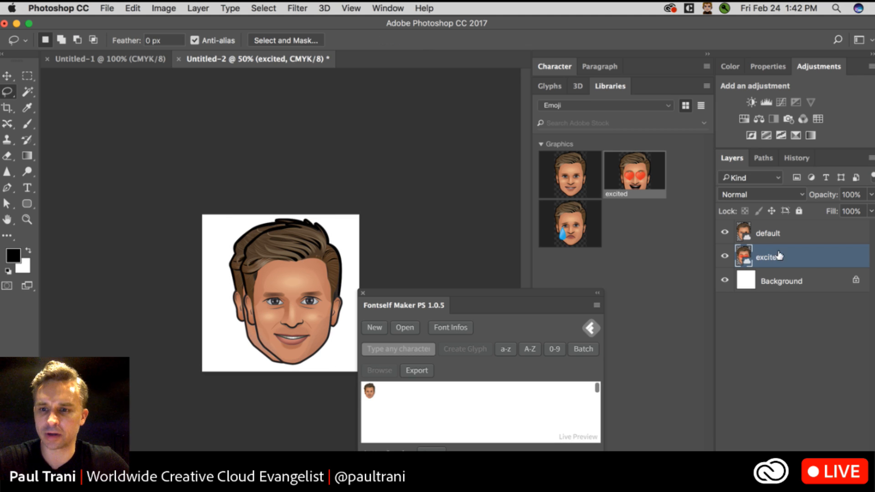
Create the glyph "e" from the excited layer and widen the side spacing of the d and e glyphs.
drag(489, 300, 474, 172)
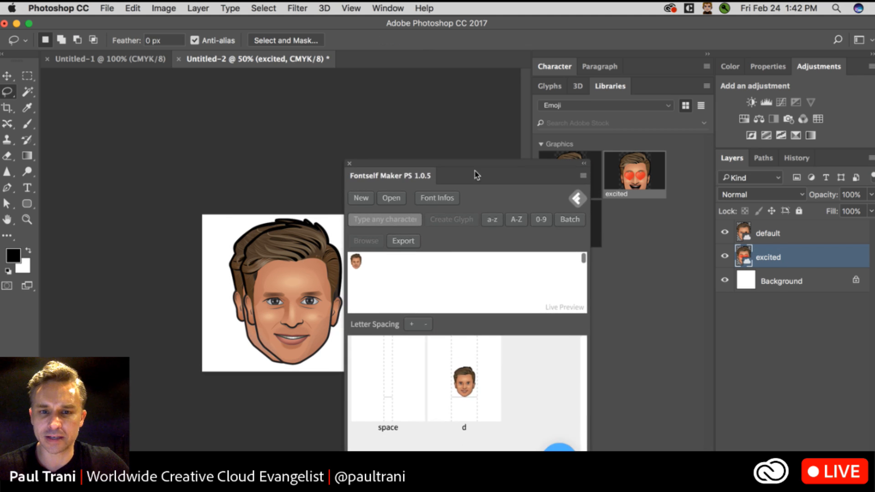
click(388, 222)
text(e)
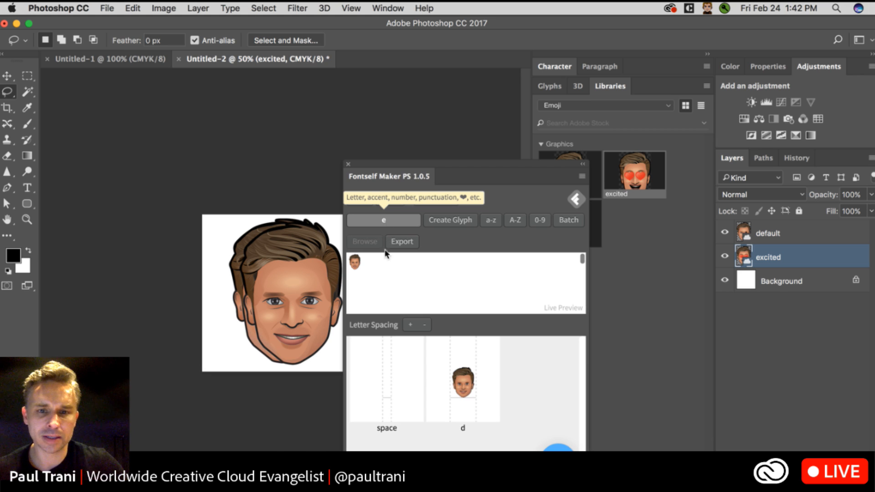
click(431, 220)
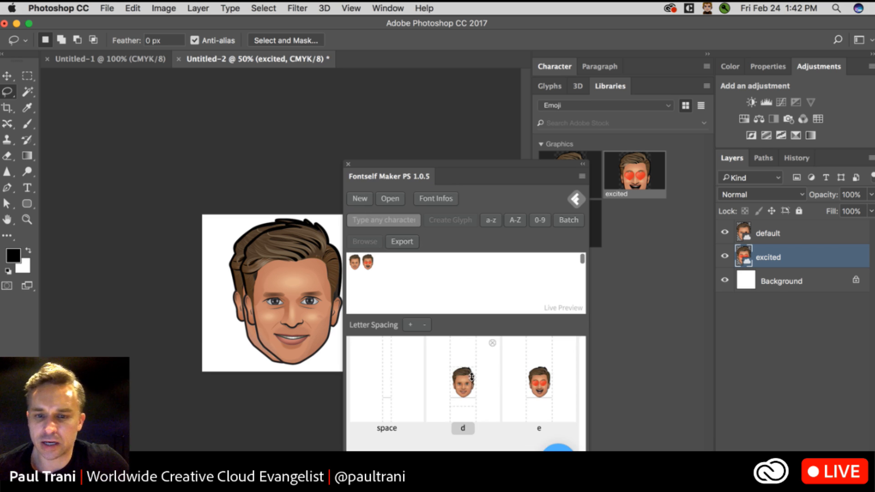
drag(476, 376, 554, 377)
click(521, 371)
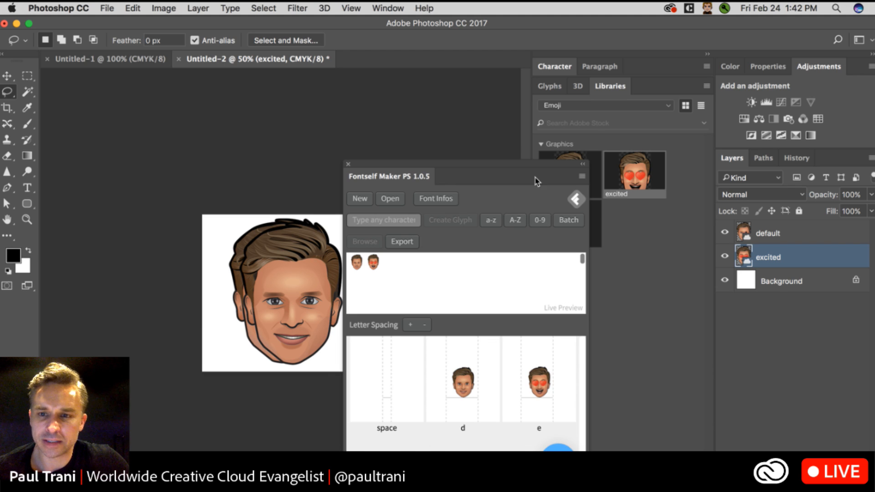
Add the sad face from the Emoji library as a layer above excited and create the glyph "s" from it.
drag(517, 164, 369, 155)
drag(568, 210, 768, 253)
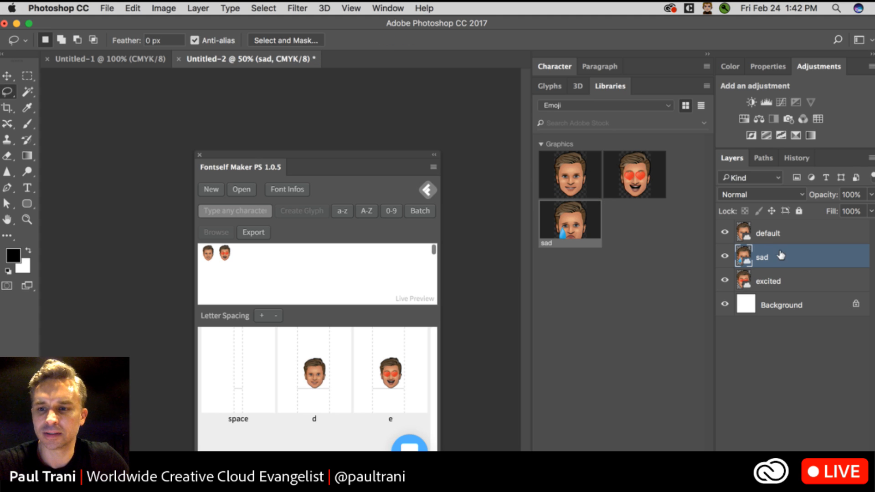
click(233, 211)
click(298, 211)
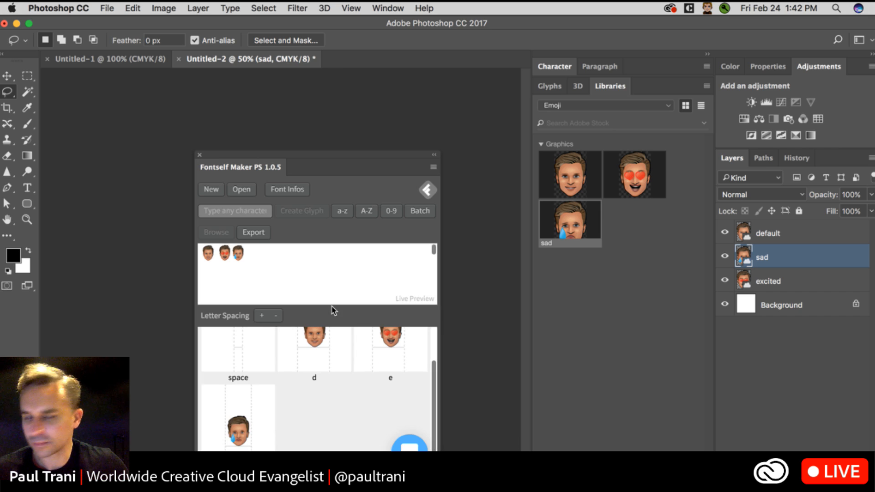
drag(302, 159, 336, 89)
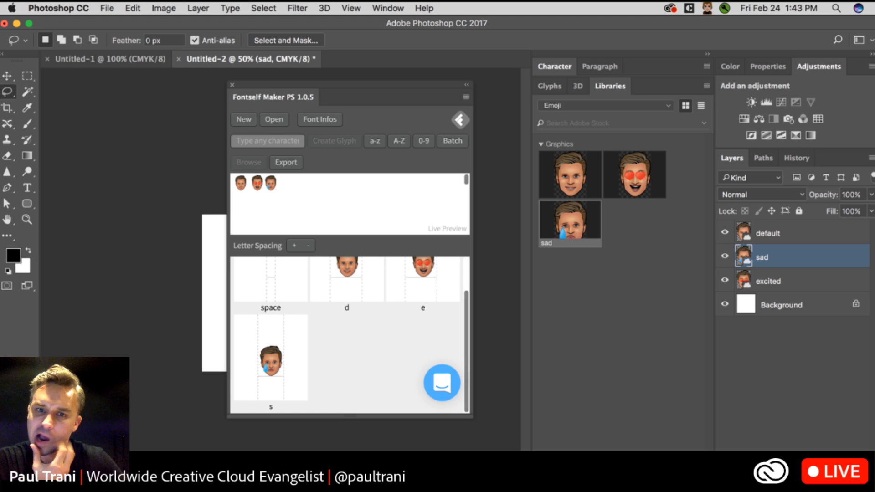
click(466, 97)
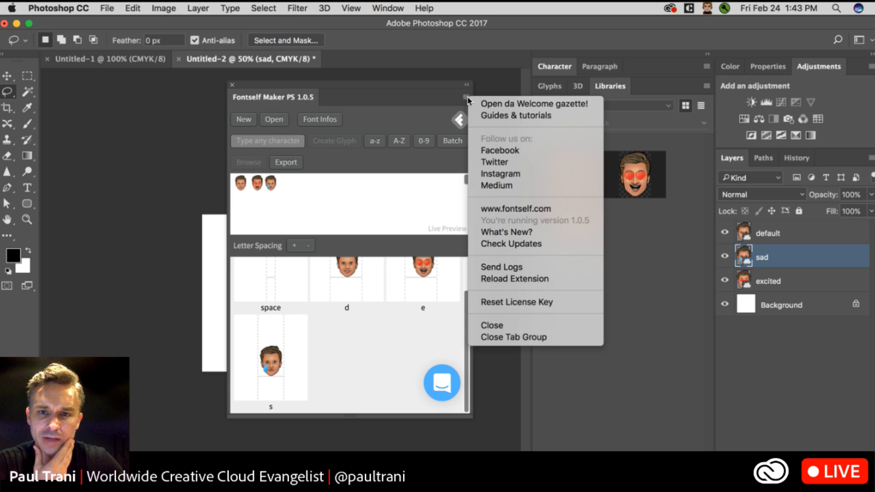
click(380, 220)
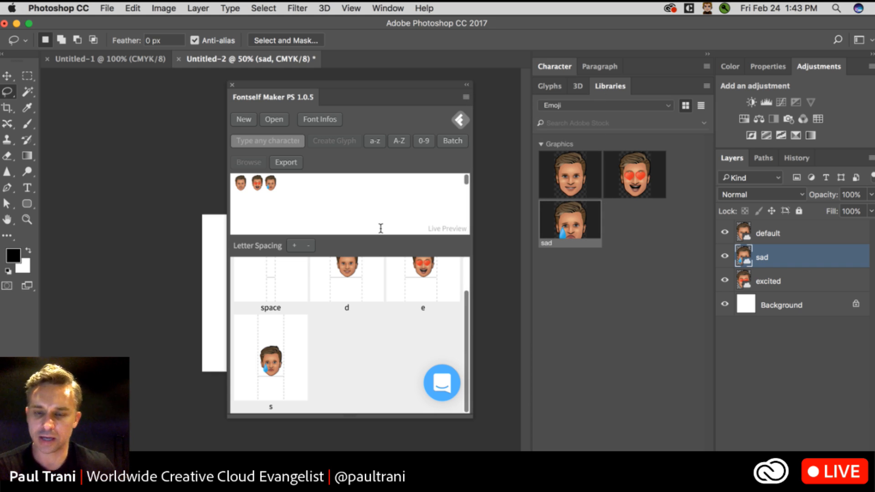
Switch to Finder, close its empty window, and open Fontself_PS_Template.psd in Photoshop.
key(super+Tab)
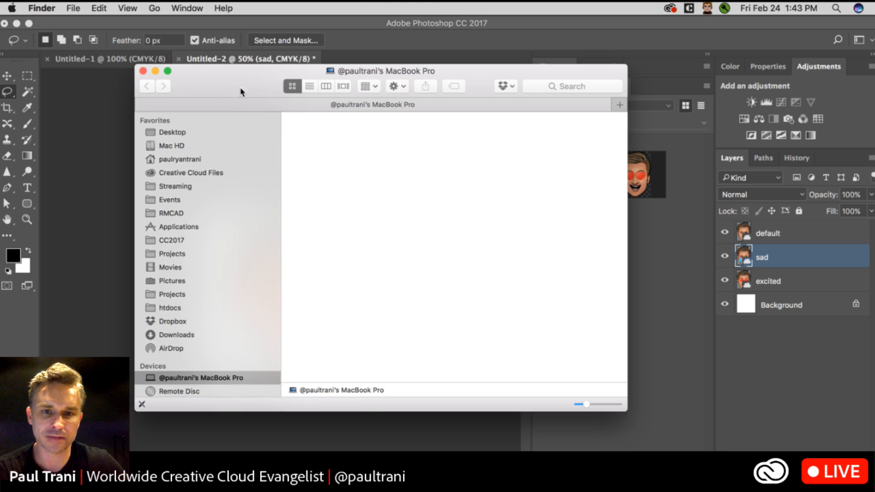
key(super+w)
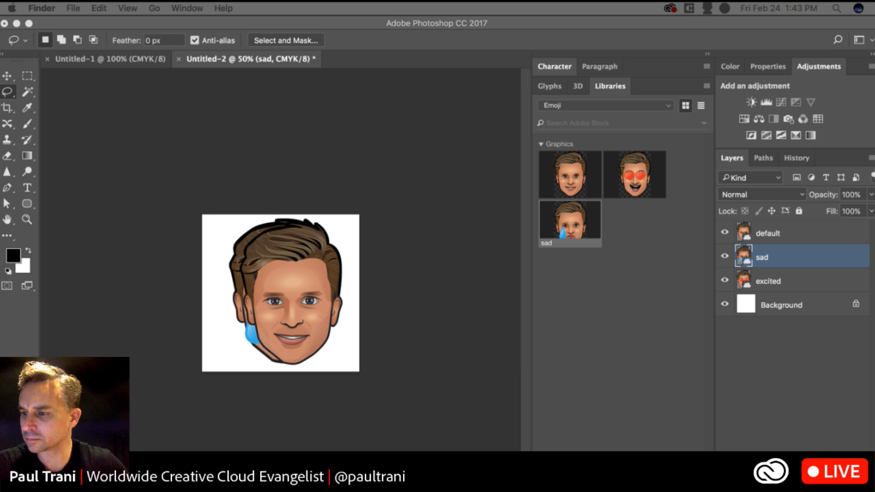
key(super+Tab)
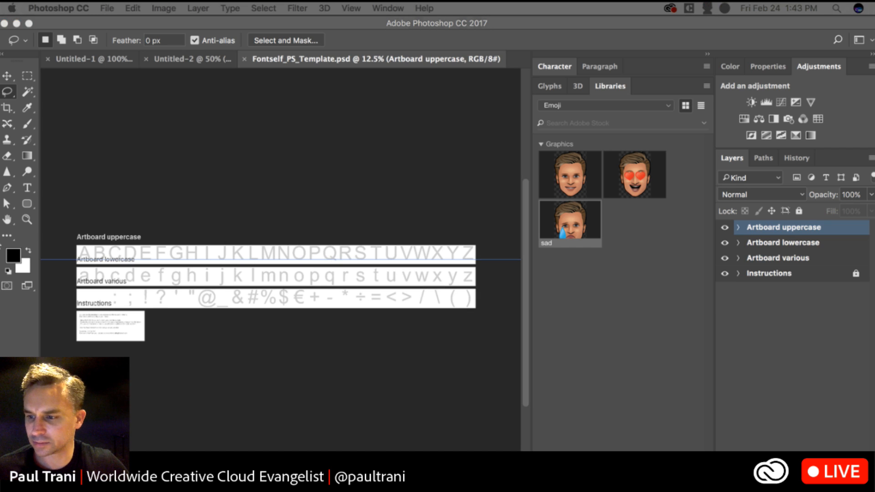
Reopen Fontself Maker over the template and enlarge the view of the letter artboards.
click(231, 151)
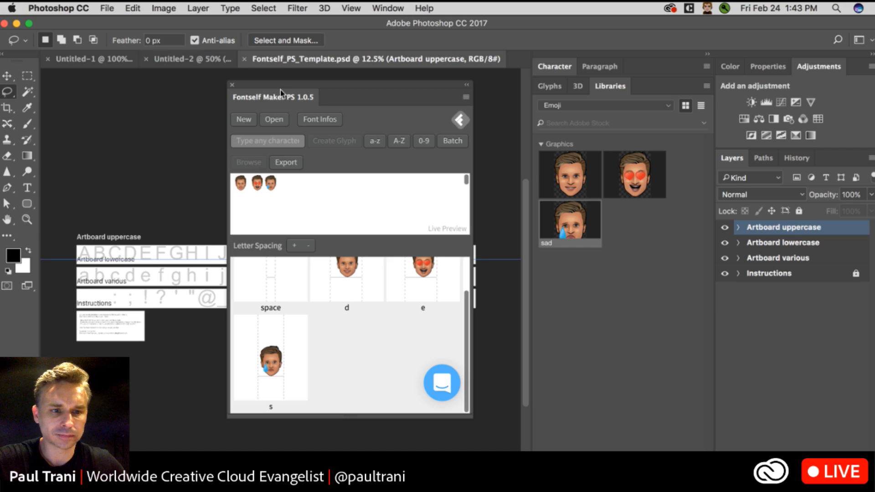
drag(280, 87, 314, 106)
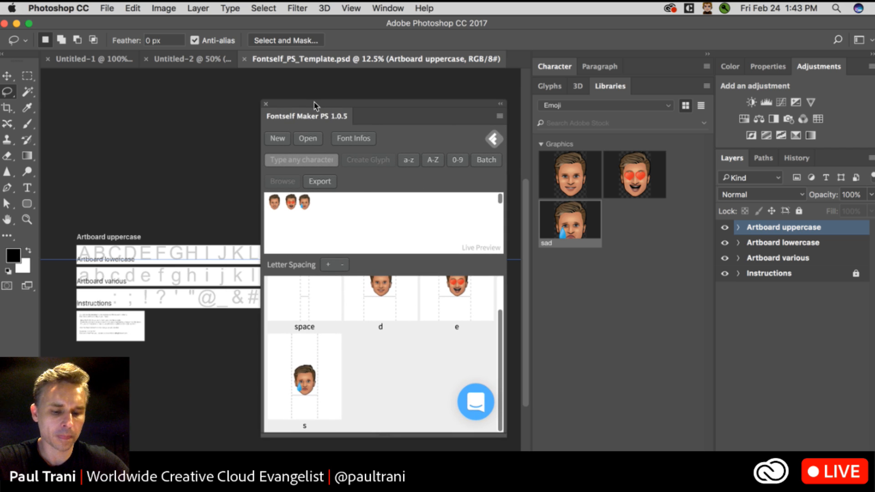
key(super+equal)
key(super+equal)
key(super+equal)
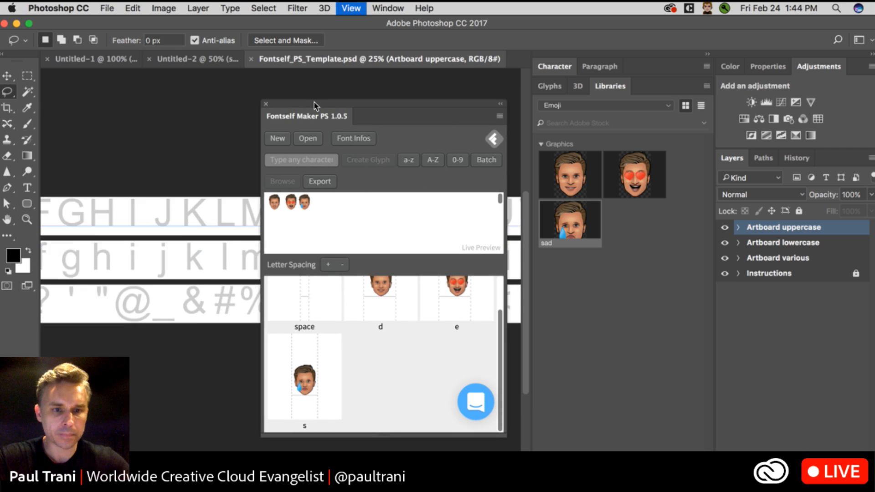
key(super+equal)
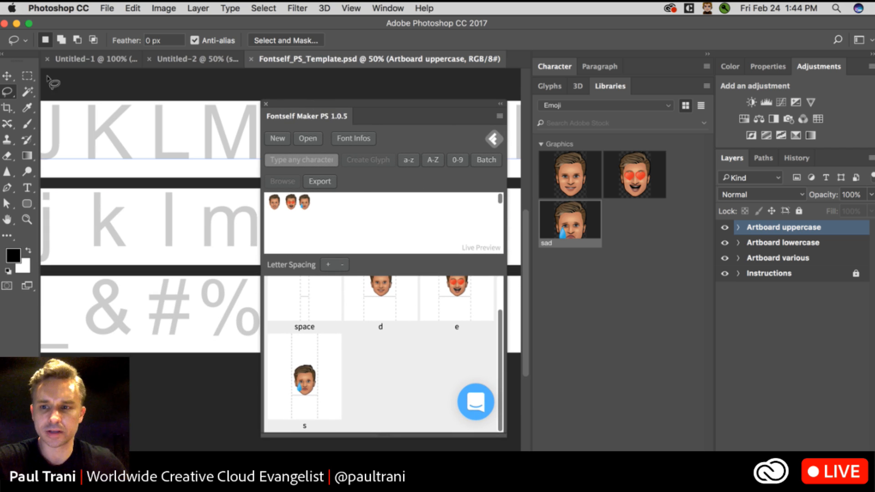
Select the Your artwork here layer in Artboard uppercase and marquee an area about 1.22 by 1.25 in around the letter G.
click(739, 227)
click(781, 249)
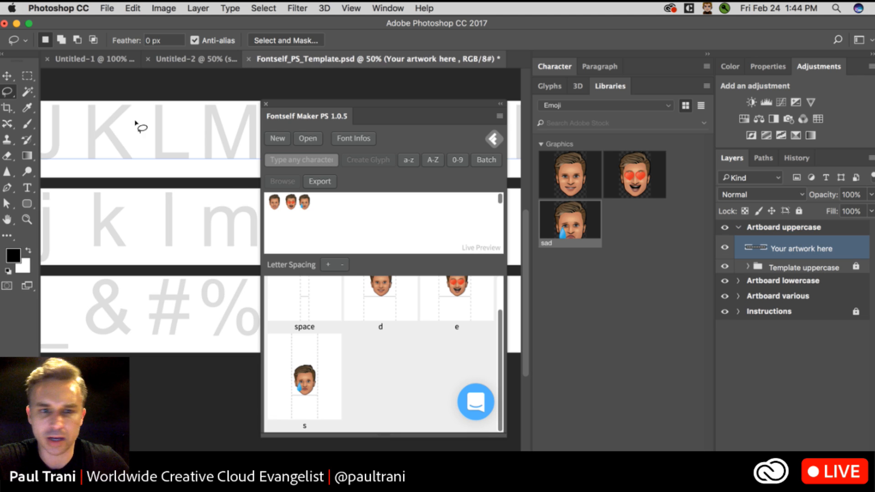
drag(136, 125, 438, 170)
click(27, 76)
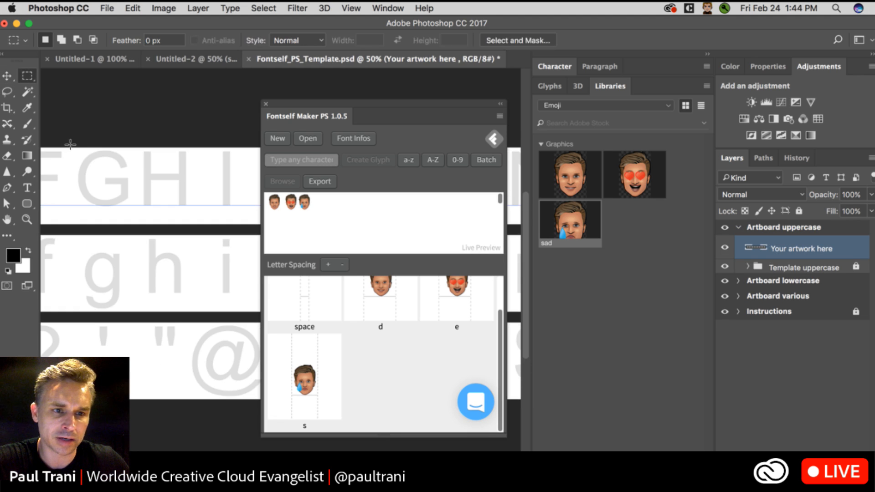
drag(78, 148, 133, 209)
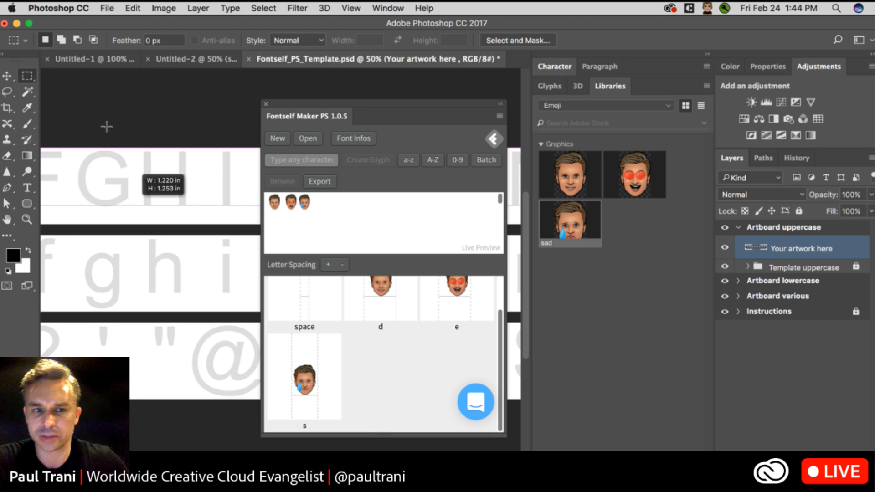
Export the font to the Desktop as an OTF file named with the presenter's first name, and close Fontself Maker.
drag(313, 108, 305, 85)
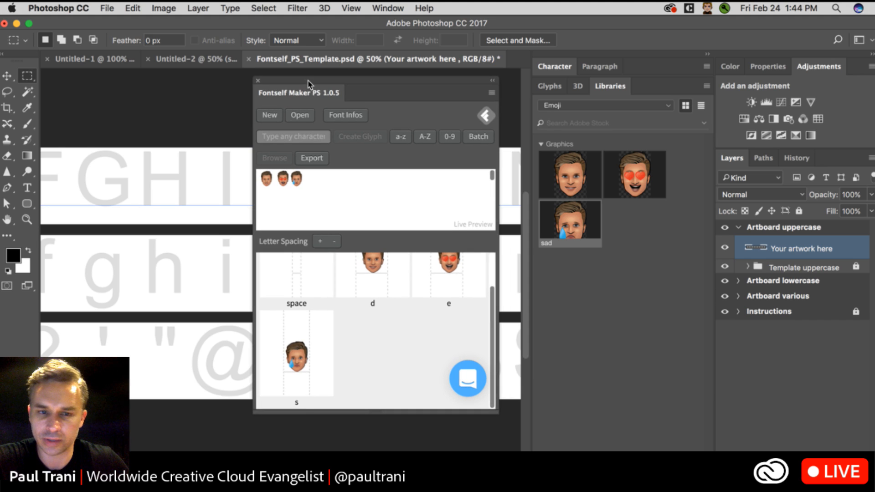
click(312, 158)
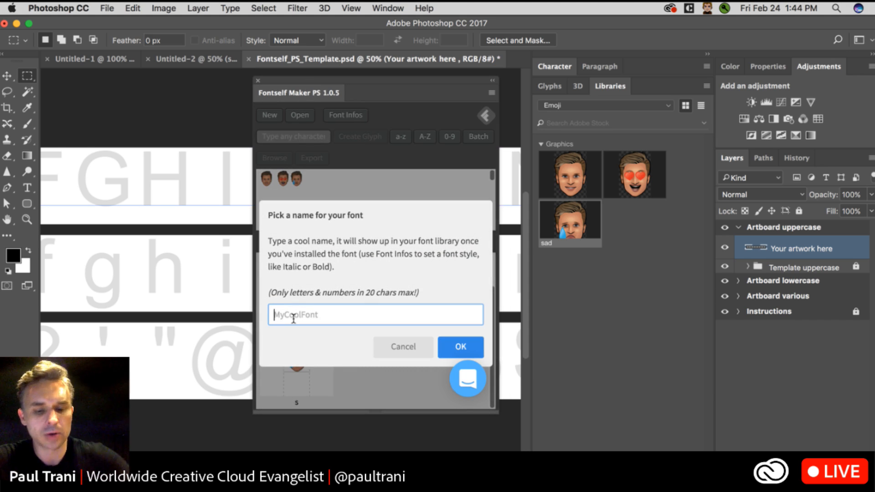
text(Paul)
click(457, 346)
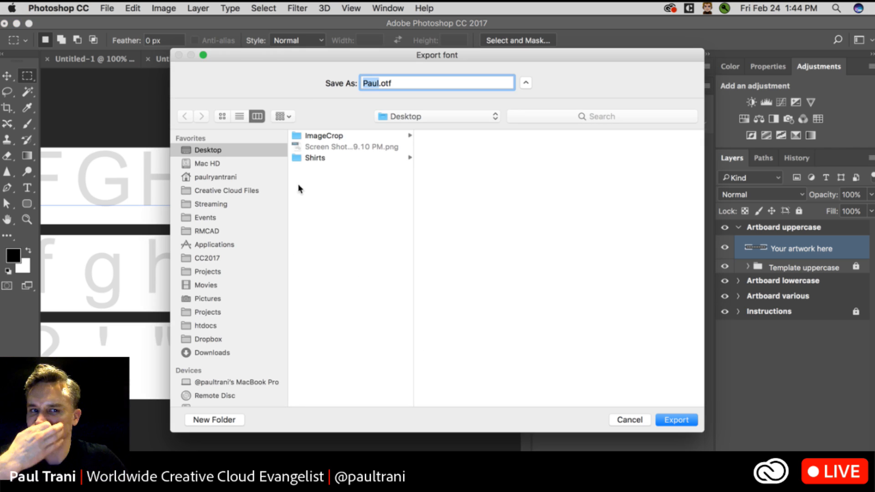
click(673, 419)
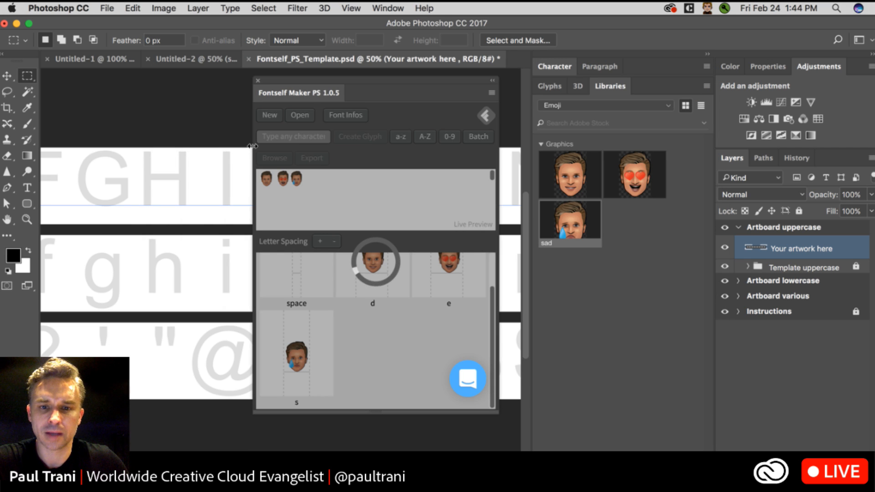
click(258, 81)
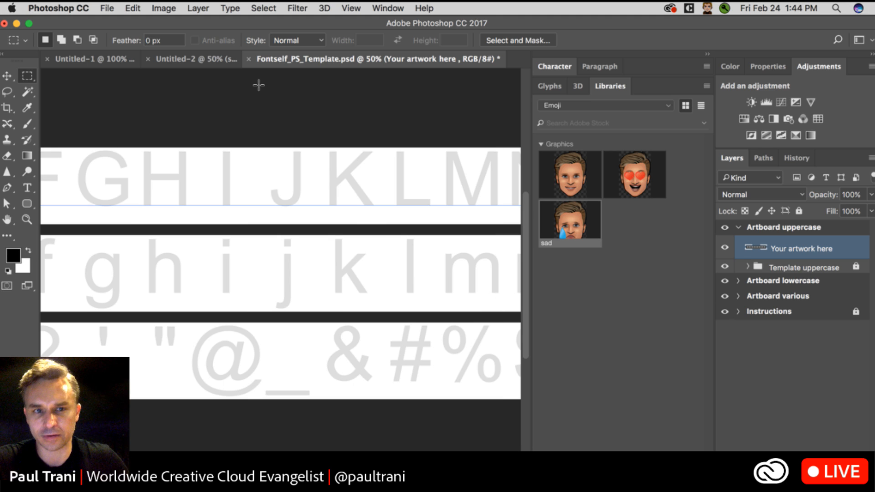
Switch to Finder, bring its window into view, and open the Desktop folder.
key(super+Tab)
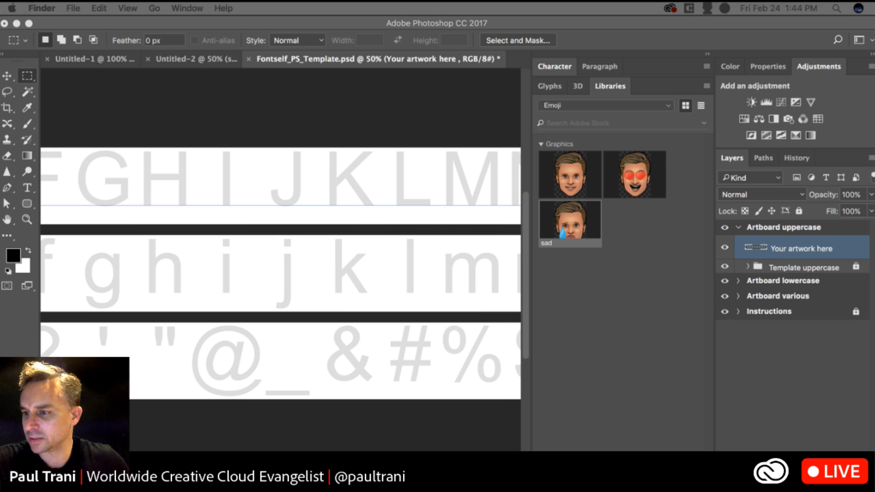
drag(703, 248, 289, 106)
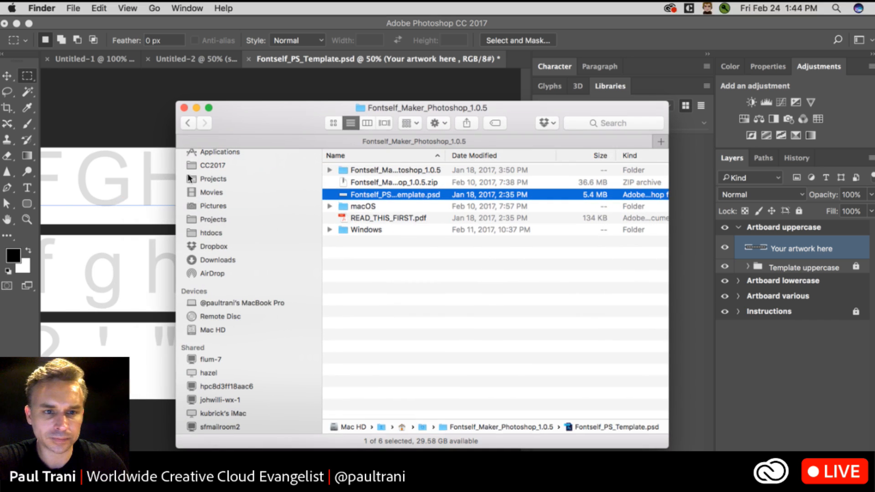
click(200, 259)
scroll(201, 205, up, 5)
click(199, 169)
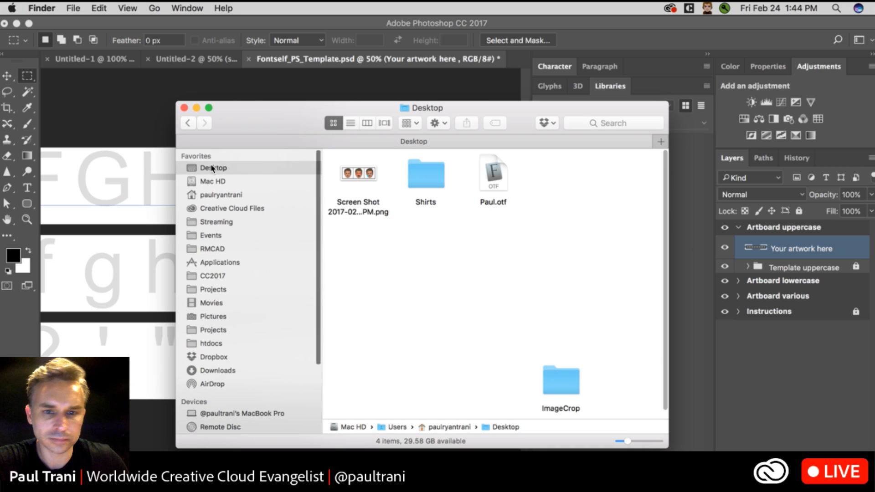
Open the exported OTF file in Font Book, install the font, and close the Font Book window.
click(501, 174)
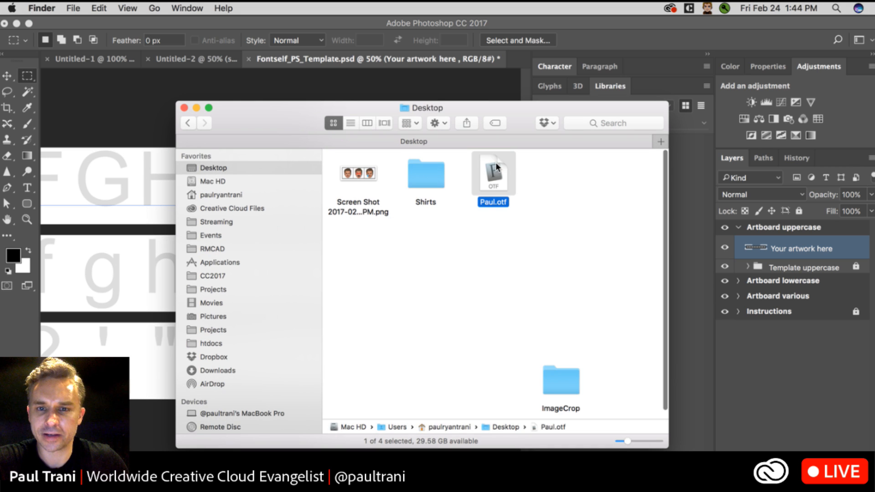
double_click(497, 167)
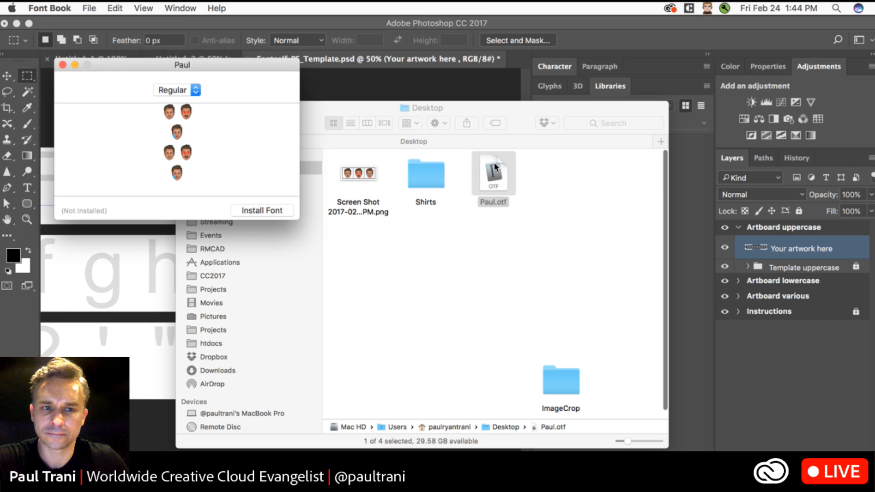
click(252, 208)
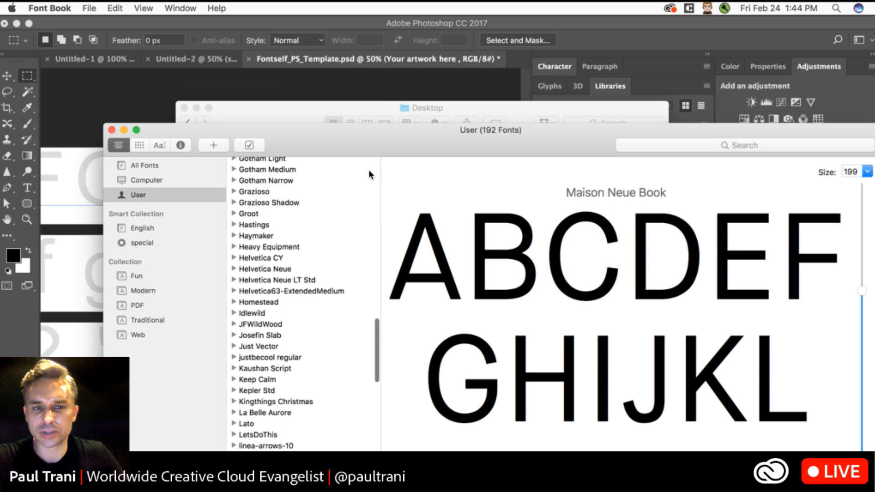
double_click(361, 138)
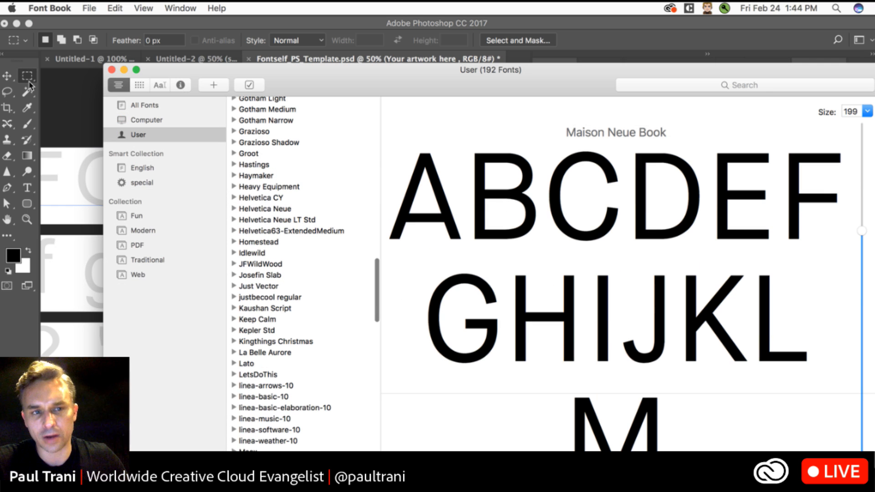
click(112, 70)
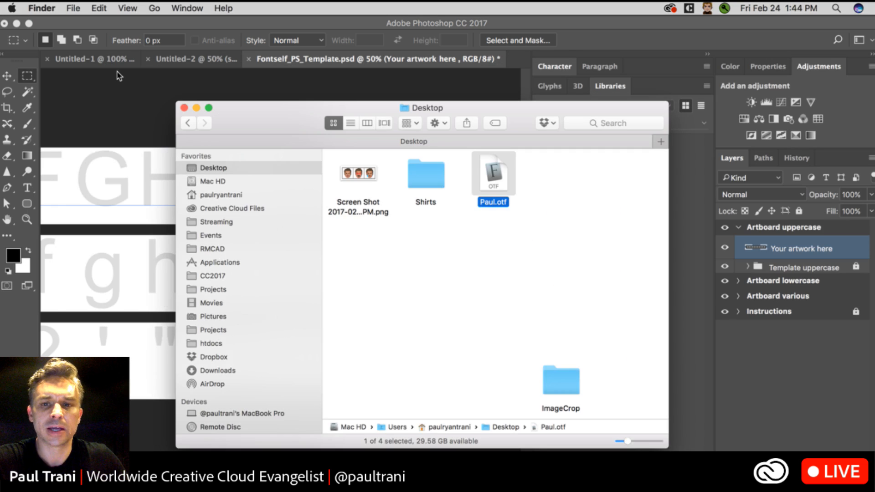
Return to Photoshop and delete the default, sad and excited layers from the Untitled-2 document.
click(317, 23)
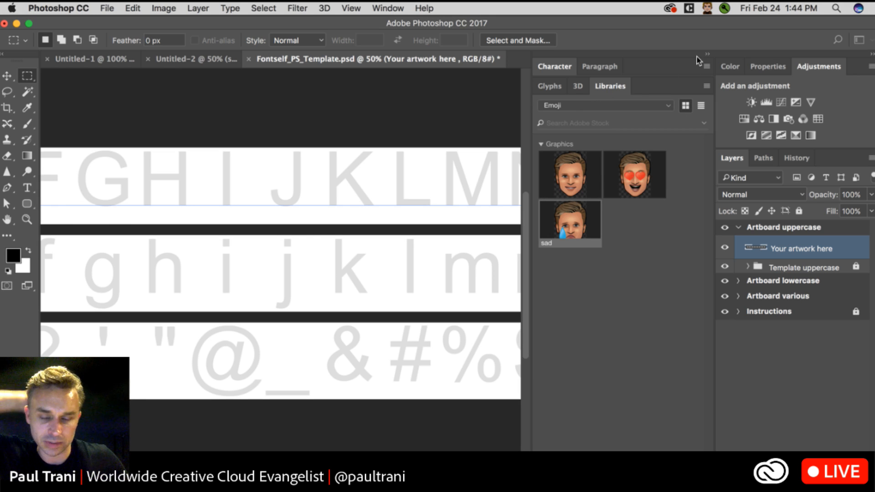
click(191, 60)
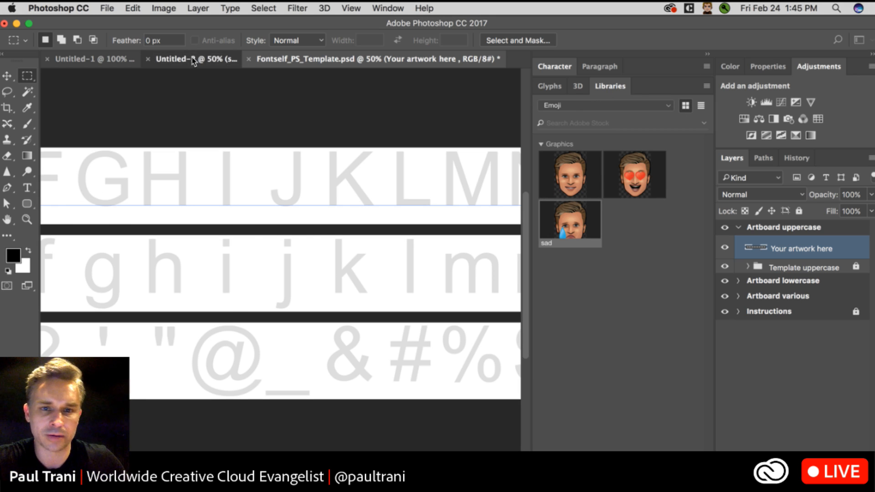
click(765, 278)
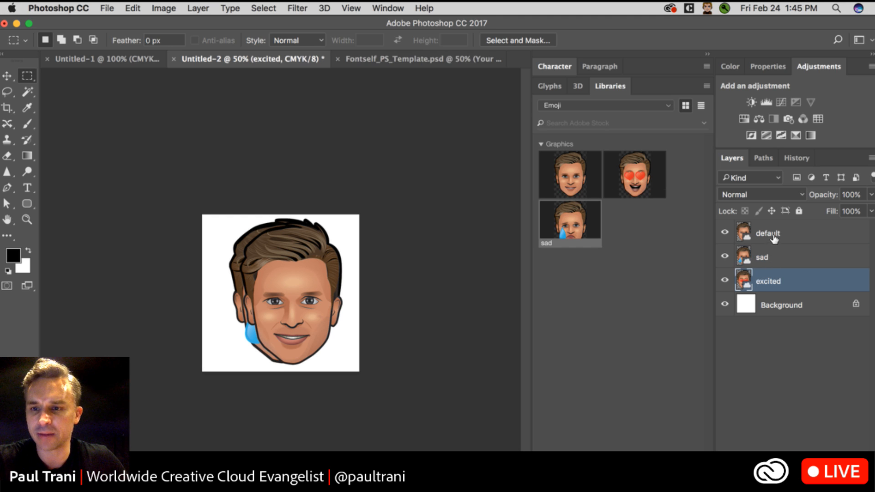
shift+click(769, 234)
key(Delete)
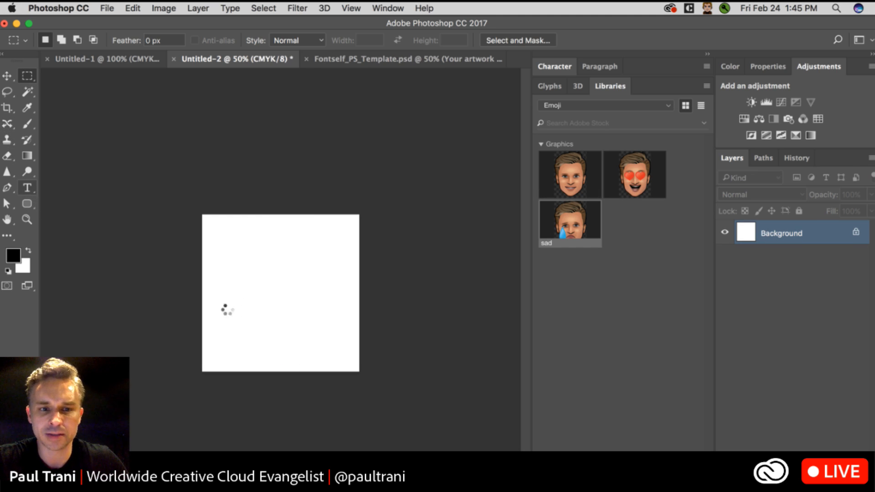
Add a text layer on the blank Untitled-2 canvas containing the letter "d".
key(t)
click(223, 303)
text(x)
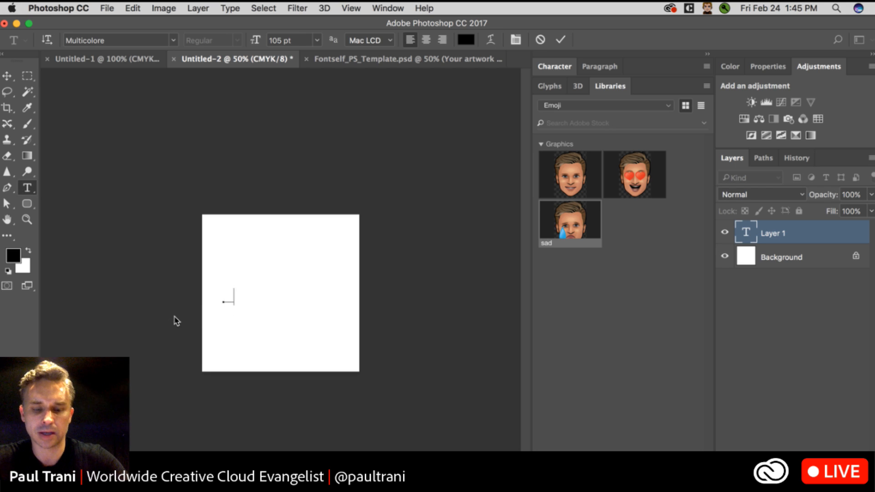
key(super+equal)
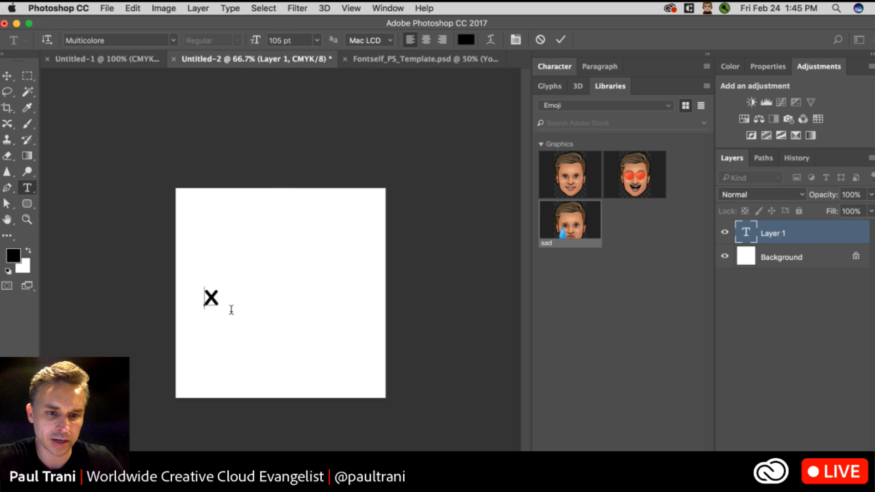
key(super+a)
text(d)
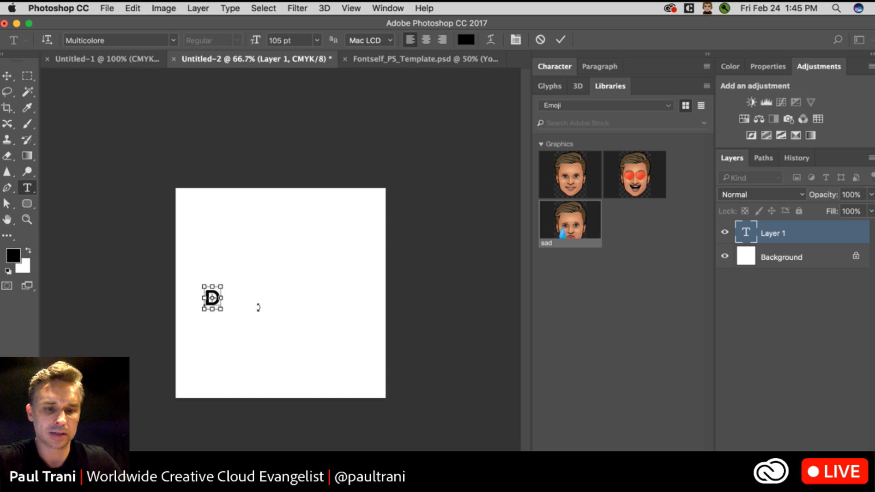
Set the letter's font to the newly installed emoji font.
key(super+a)
double_click(118, 43)
click(114, 44)
drag(94, 43, 67, 44)
click(114, 44)
double_click(115, 44)
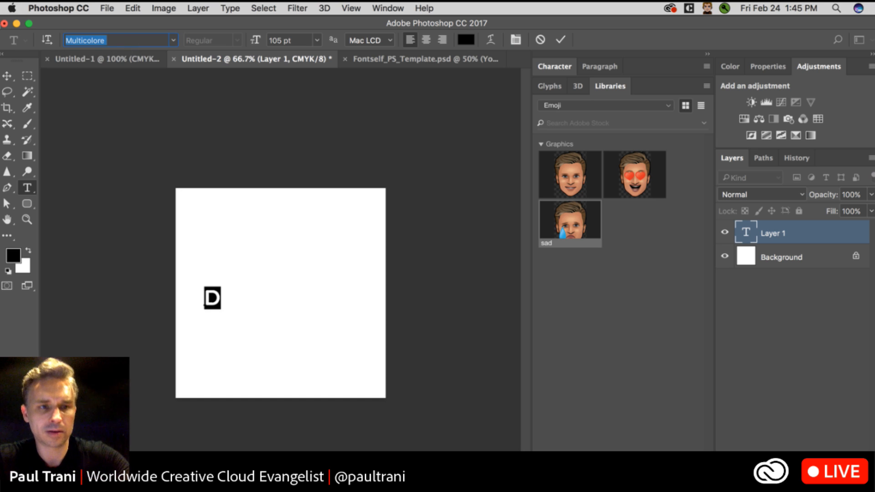
text(paul)
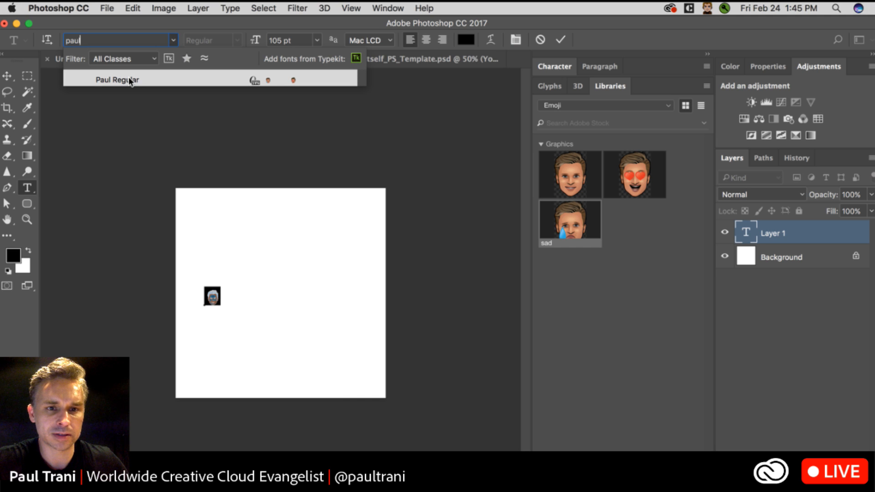
key(Return)
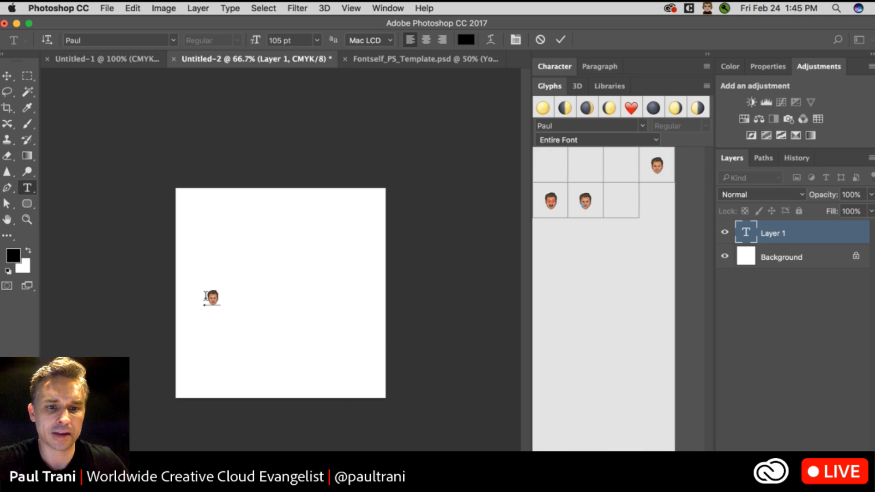
Enlarge the d text layer to a font size of 774 pt.
click(4, 77)
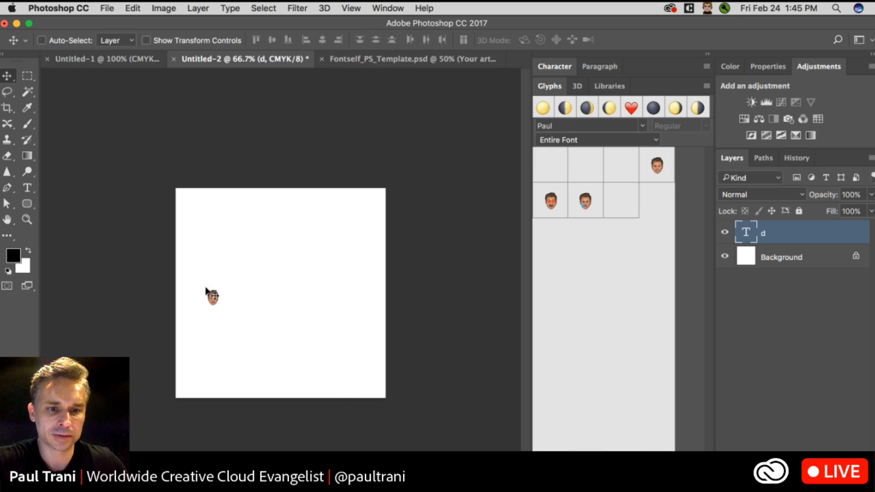
click(28, 188)
drag(255, 41, 329, 42)
drag(256, 40, 408, 55)
drag(254, 40, 358, 42)
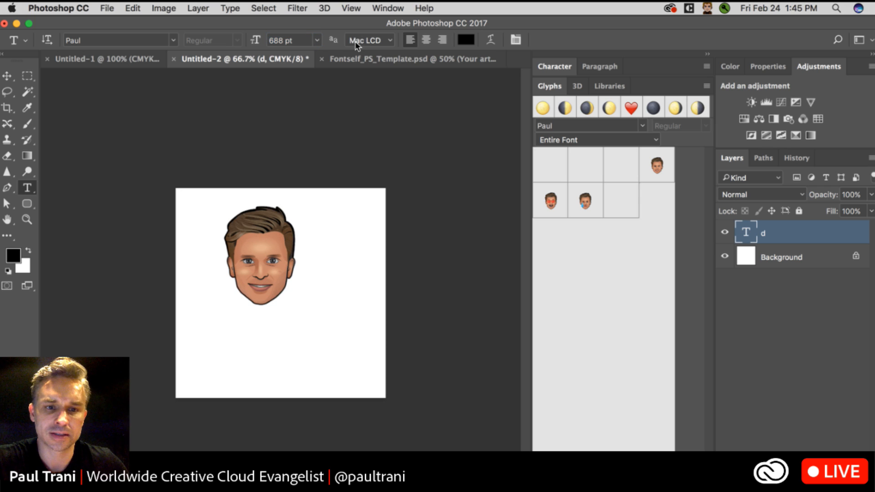
drag(251, 33, 314, 38)
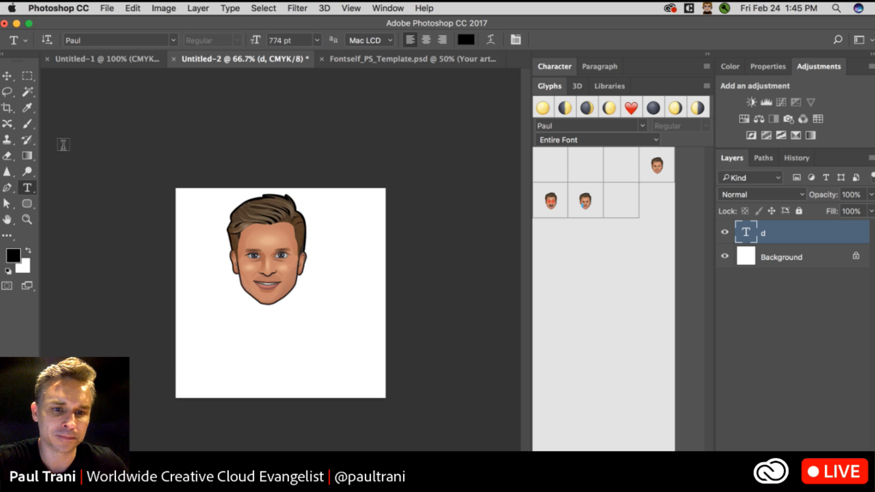
Move the enlarged default face into the lower-right part of the white canvas.
click(7, 75)
drag(264, 261, 233, 283)
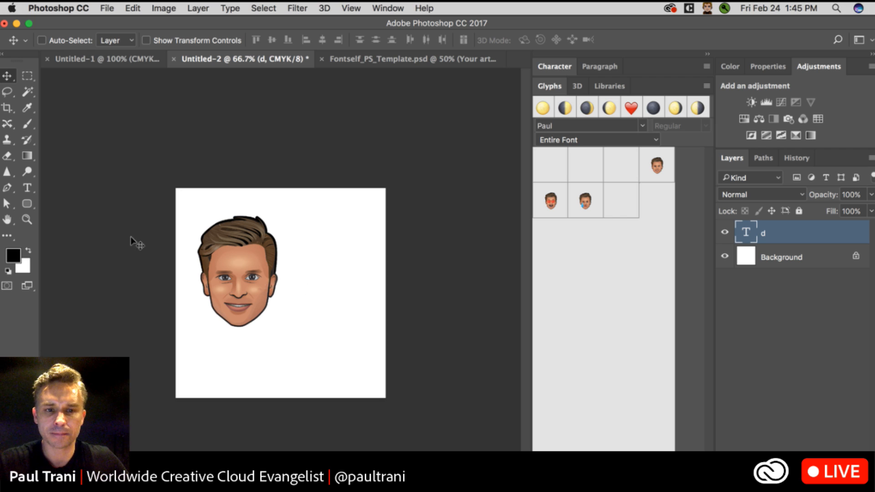
drag(246, 265, 294, 283)
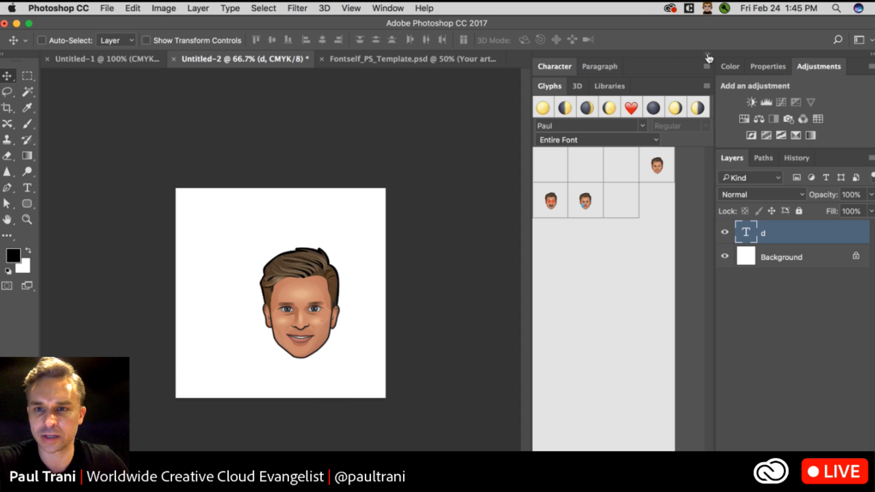
Expand the Character settings for the d text layer and collapse the glyph list below them.
click(544, 68)
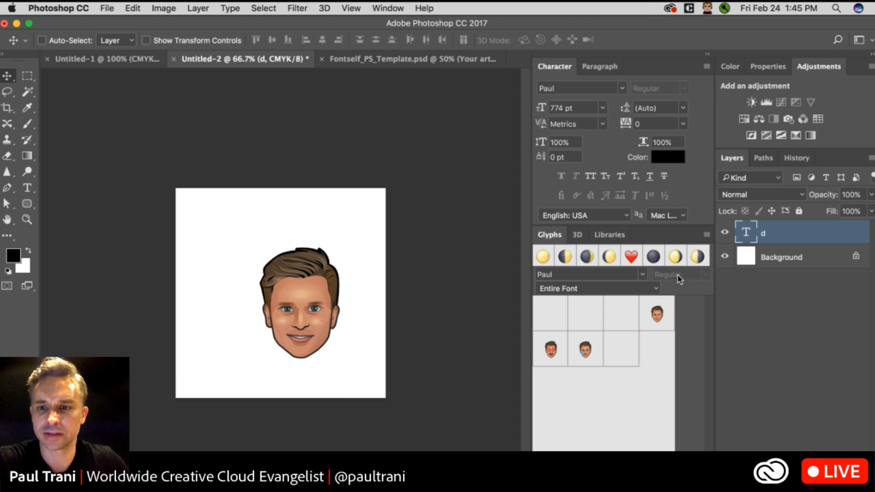
double_click(676, 239)
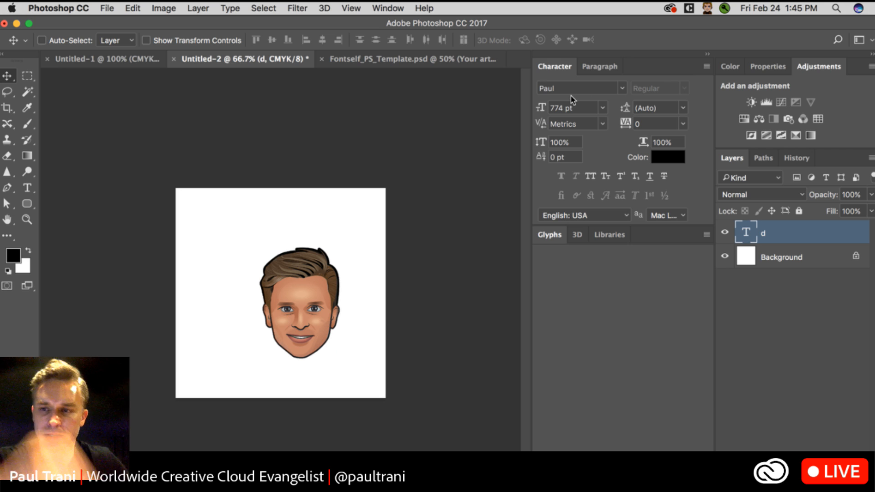
Switch to Chrome's Disney emoji contest page and highlight the "18 to 24 years old" entry requirement.
click(17, 24)
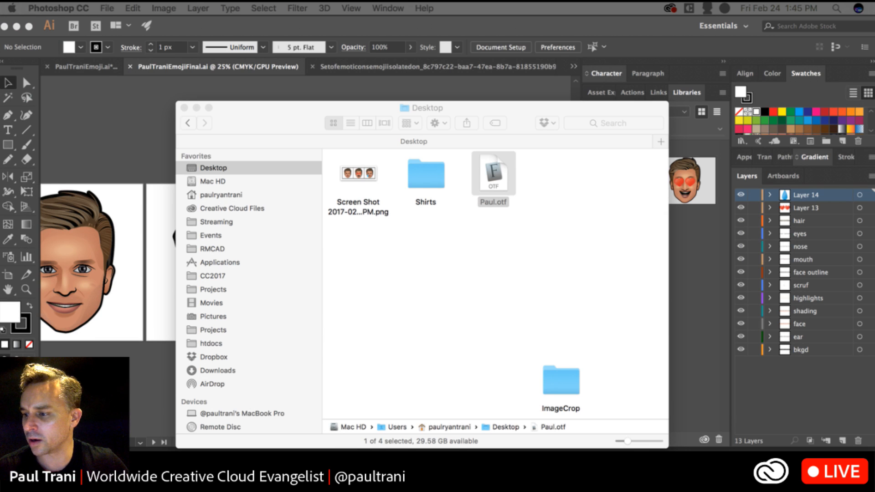
drag(433, 449, 540, 3)
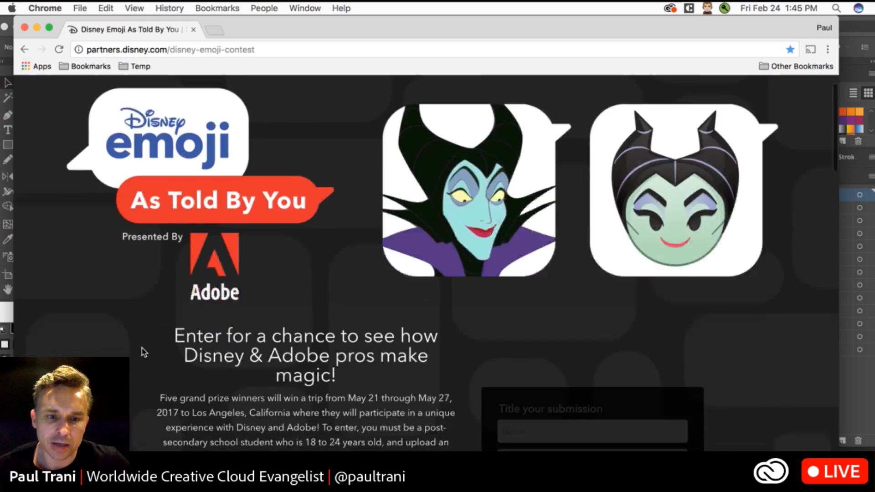
scroll(144, 349, down, 4)
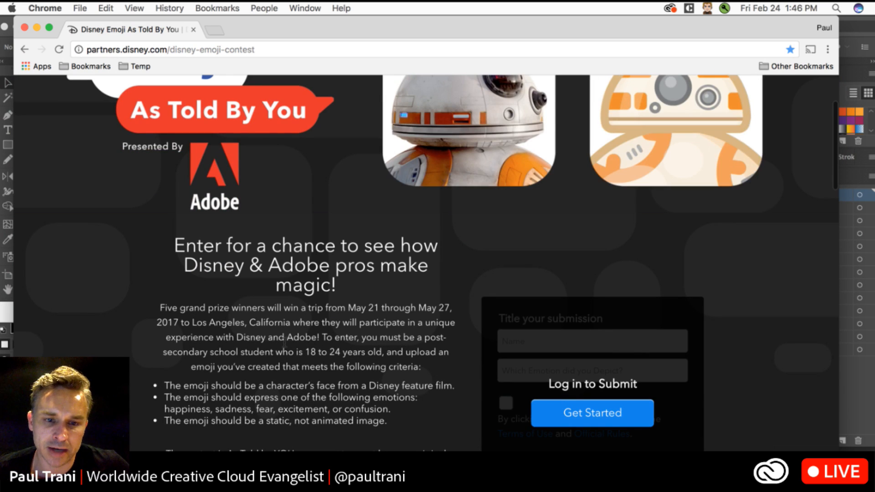
drag(305, 353, 381, 358)
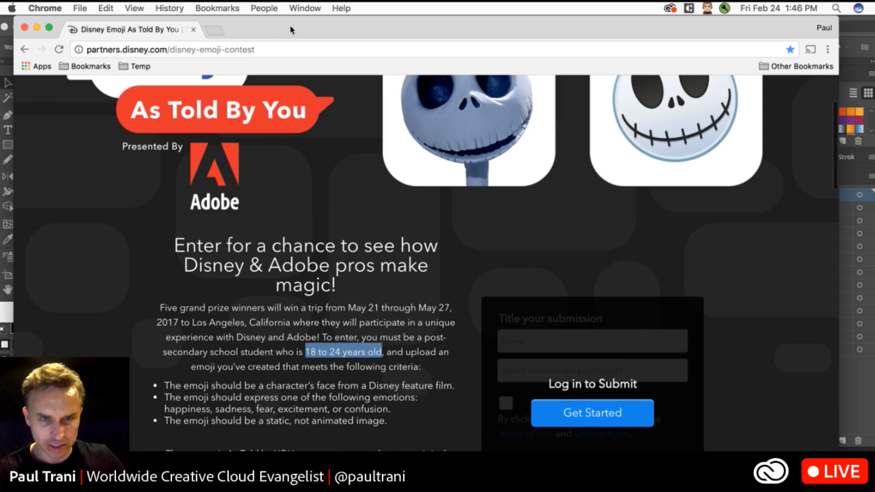
Switch to Illustrator, bring up the Groot.ai document and examine the Groot emoji with heart eyes.
drag(291, 27, 346, 28)
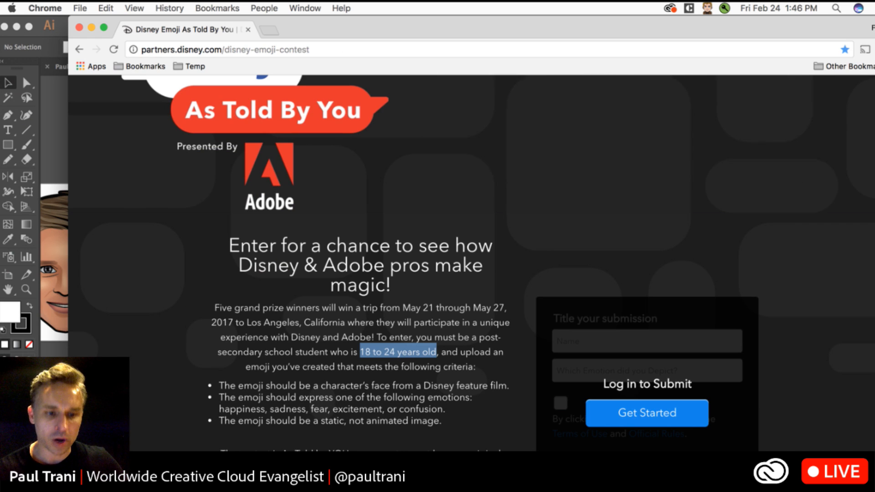
click(23, 74)
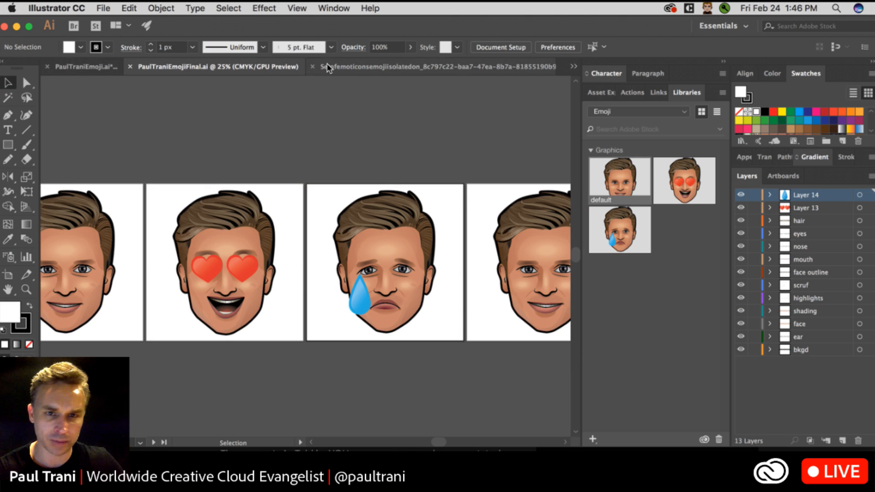
click(67, 67)
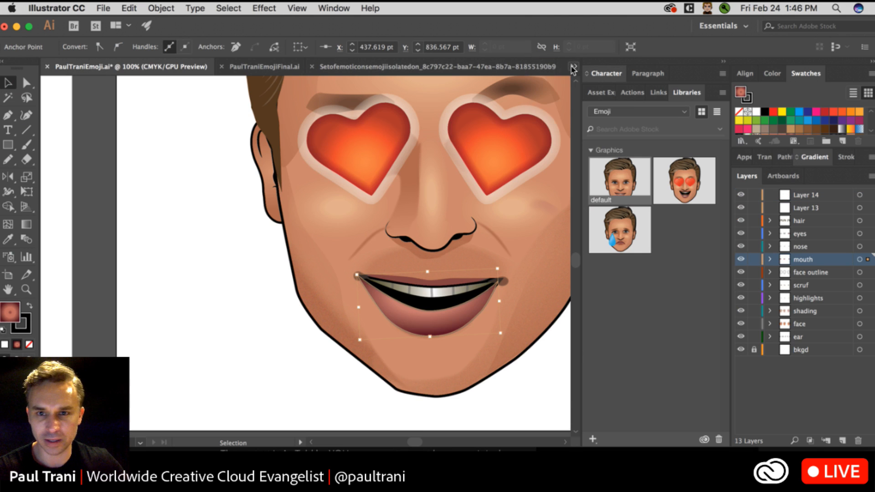
click(573, 67)
click(578, 68)
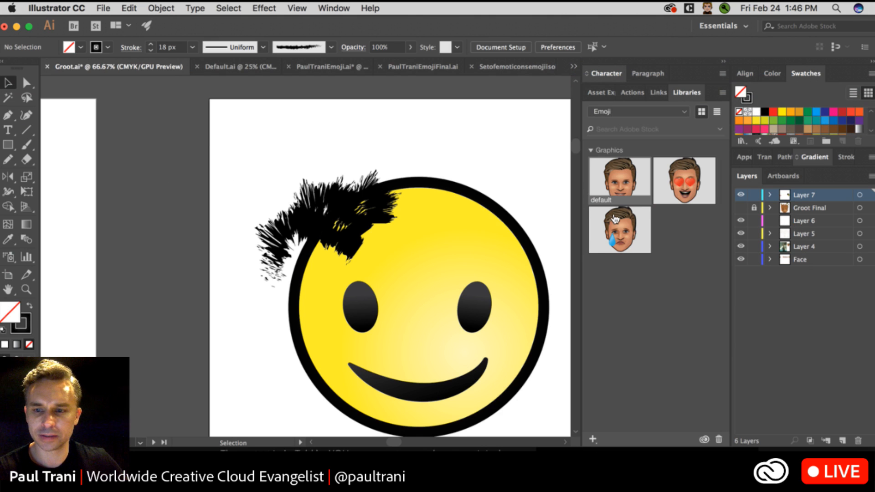
key(super+0)
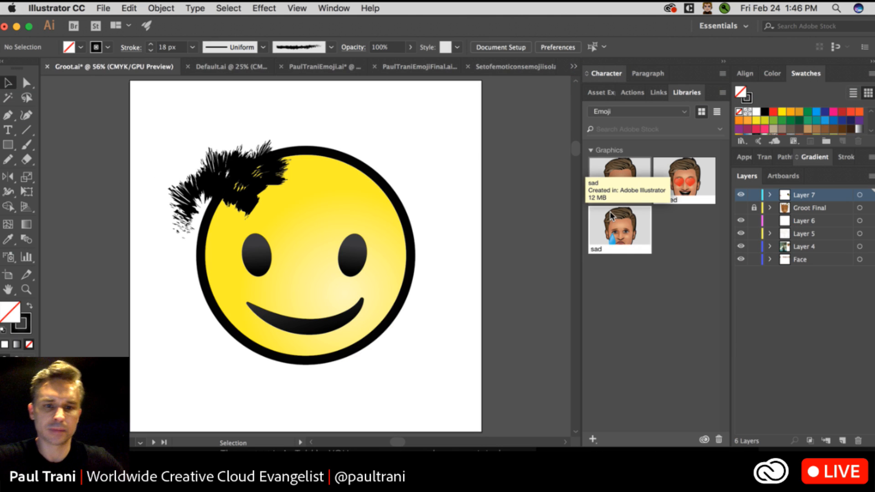
key(space)
drag(214, 215, 590, 249)
drag(324, 255, 401, 193)
key(super+Tab)
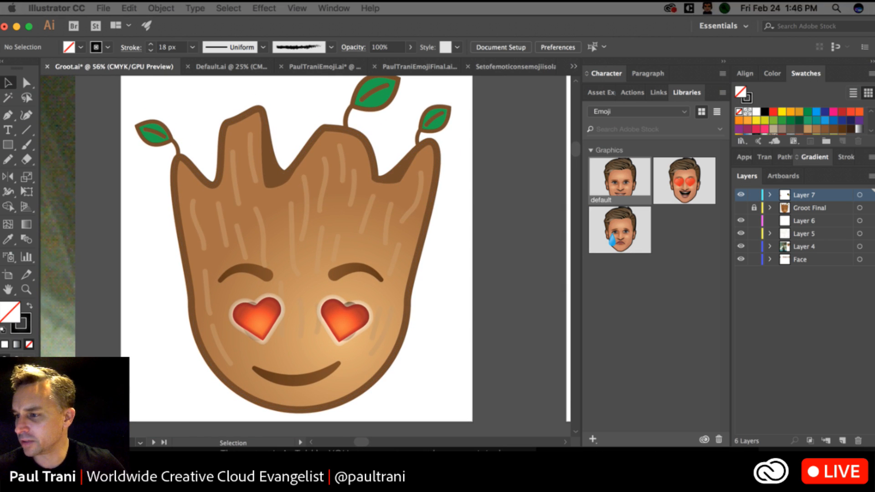